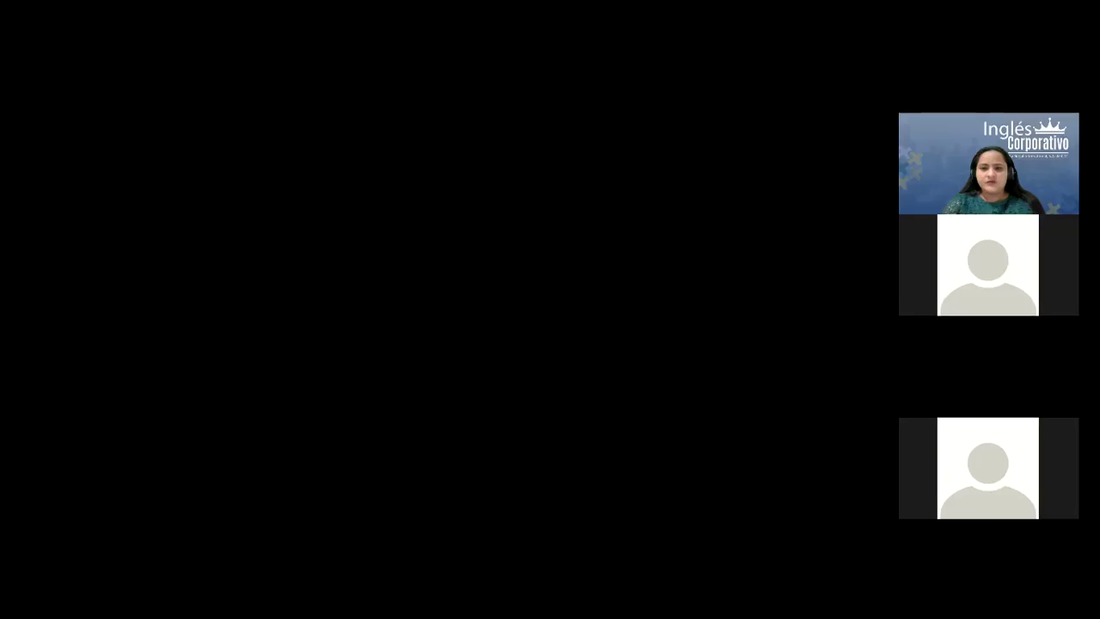
- Scroll through lesson 3.9 Objetivo de la lección and return to its top
{"action": "scroll", "coordinate": [759, 259], "scroll_direction": "up", "scroll_amount": 5}
{"action": "scroll", "coordinate": [757, 307], "scroll_direction": "up", "scroll_amount": 3}
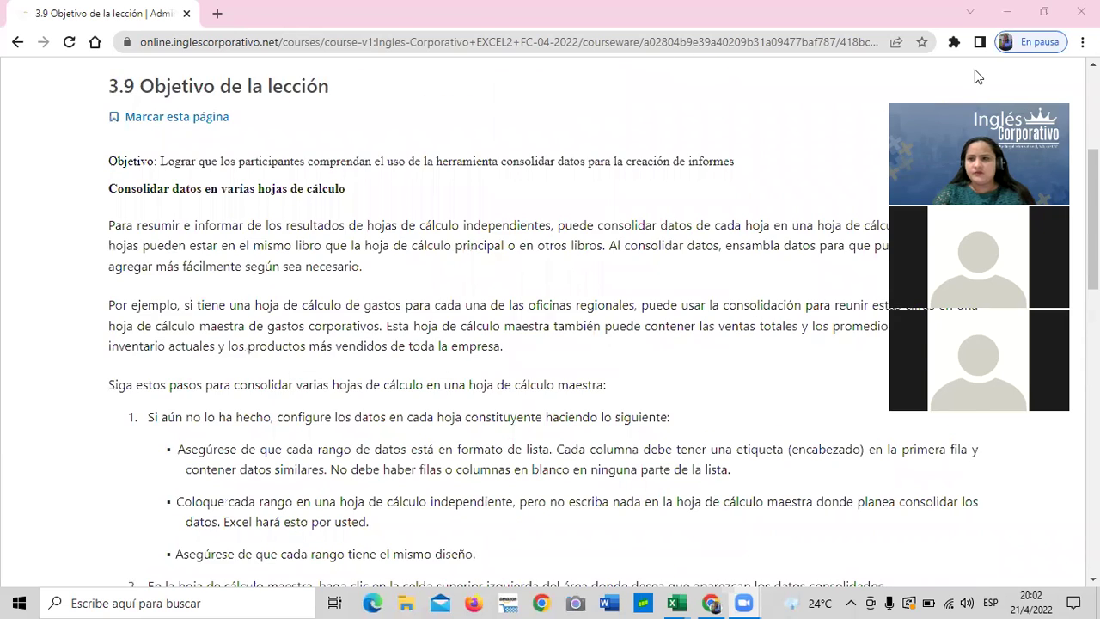
{"action": "scroll", "coordinate": [731, 257], "scroll_direction": "up", "scroll_amount": 1}
{"action": "scroll", "coordinate": [687, 274], "scroll_direction": "up", "scroll_amount": 3}
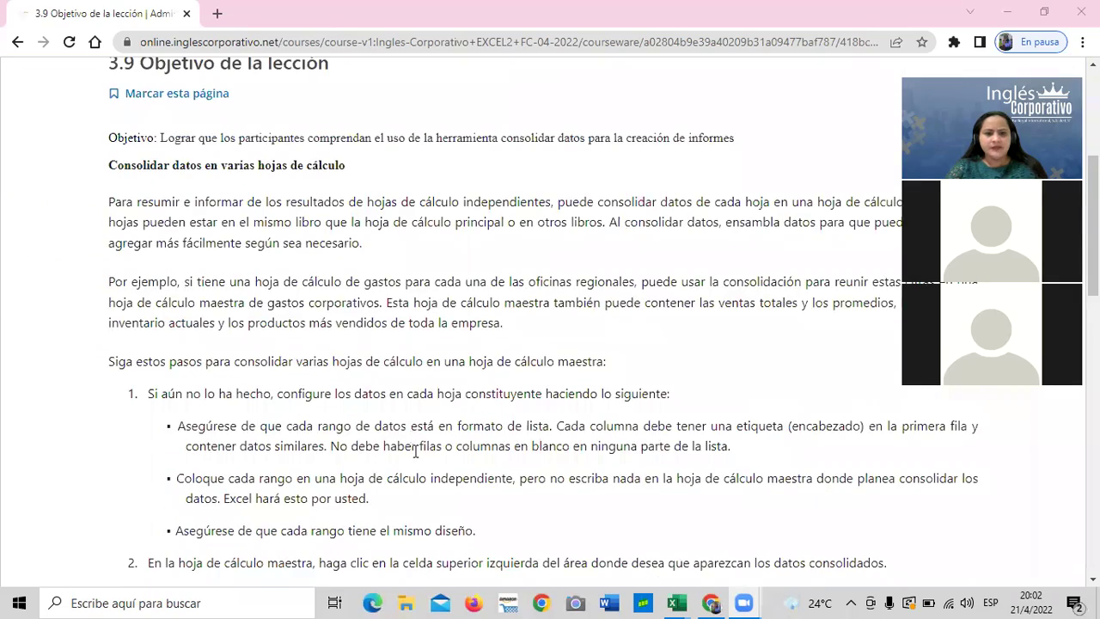
{"action": "scroll", "coordinate": [413, 439], "scroll_direction": "down", "scroll_amount": 2}
{"action": "scroll", "coordinate": [413, 447], "scroll_direction": "down", "scroll_amount": 3}
{"action": "scroll", "coordinate": [414, 451], "scroll_direction": "up", "scroll_amount": 4}
{"action": "scroll", "coordinate": [414, 458], "scroll_direction": "up", "scroll_amount": 1}
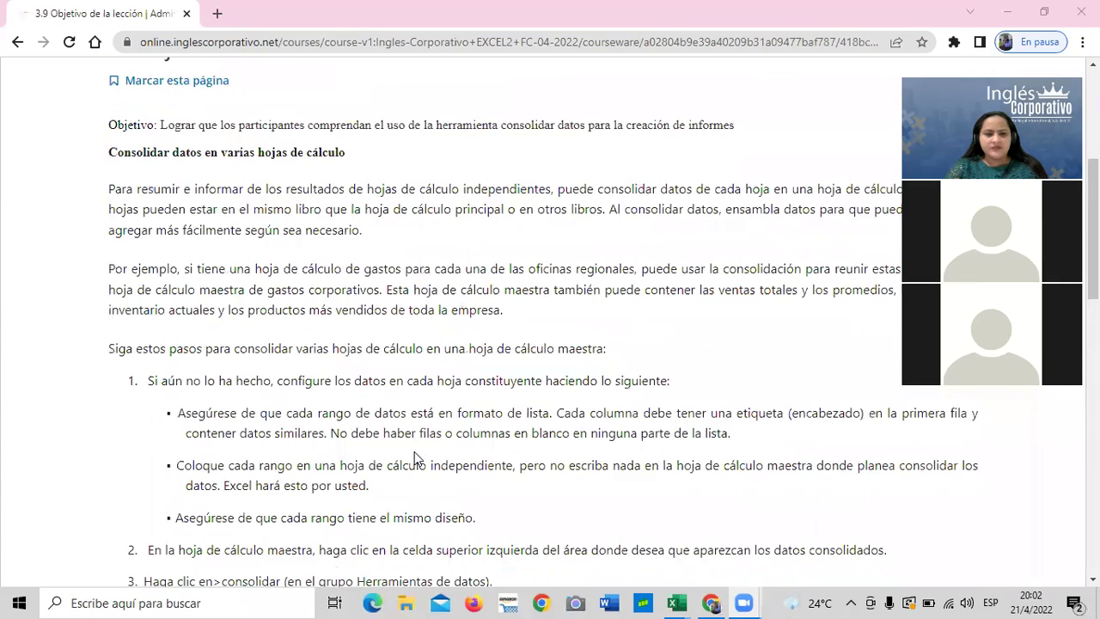
{"action": "scroll", "coordinate": [414, 457], "scroll_direction": "up", "scroll_amount": 4}
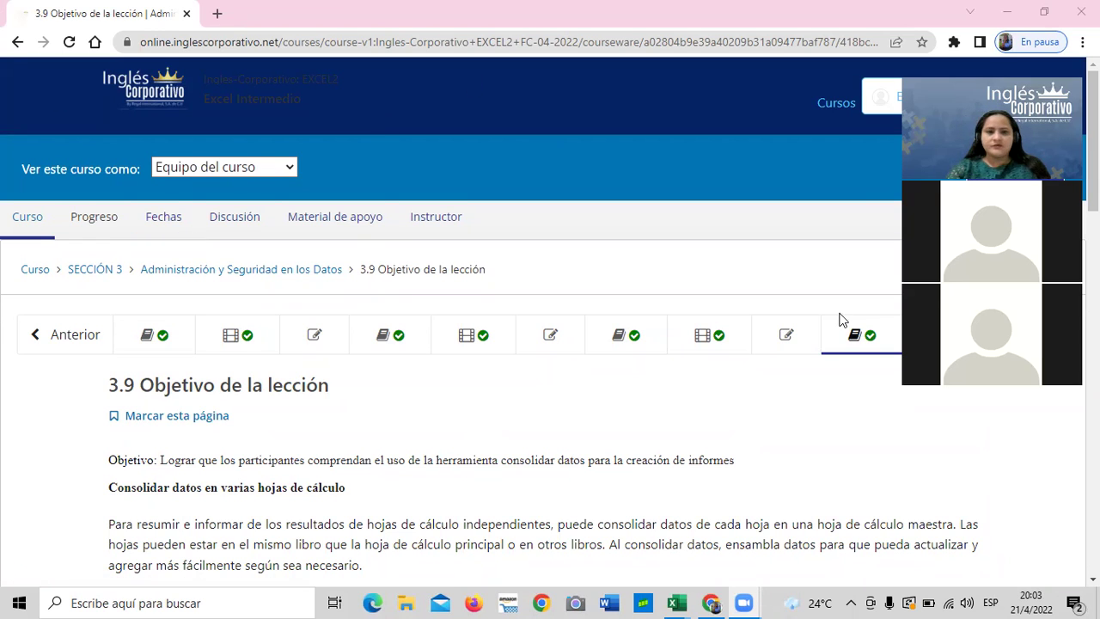
{"action": "scroll", "coordinate": [607, 289], "scroll_direction": "down", "scroll_amount": 5}
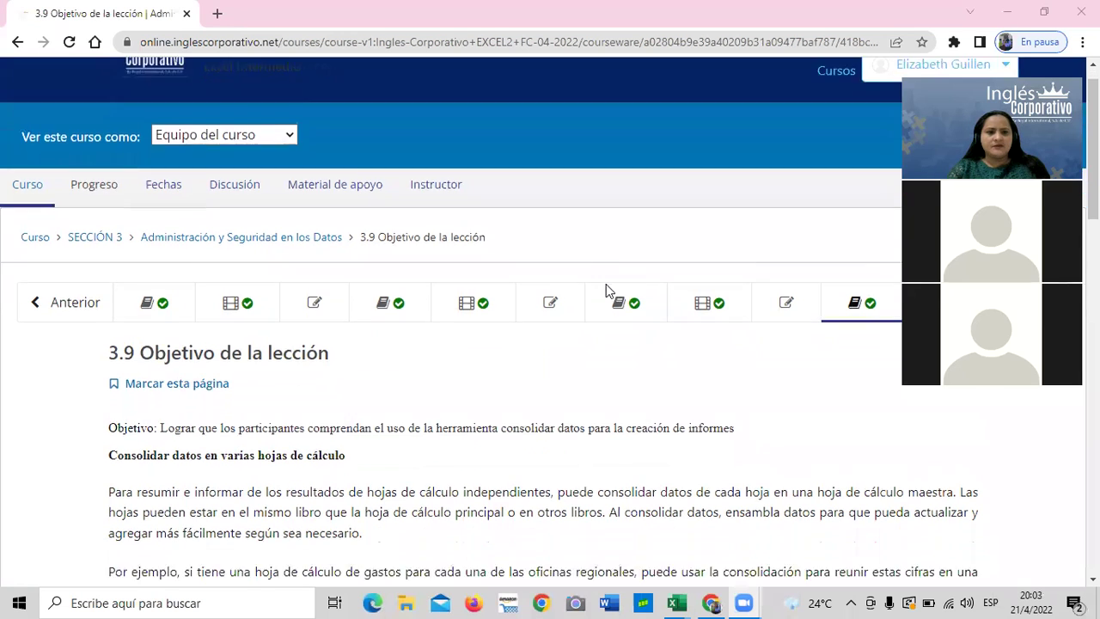
{"action": "scroll", "coordinate": [560, 398], "scroll_direction": "up", "scroll_amount": 5}
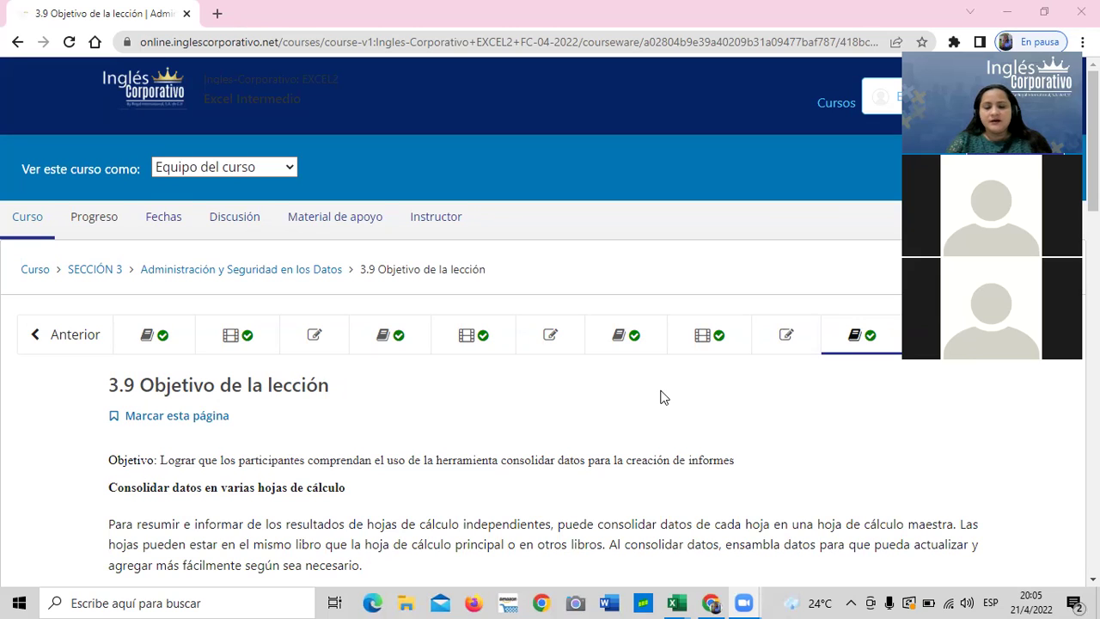
{"action": "scroll", "coordinate": [660, 397], "scroll_direction": "down", "scroll_amount": 1}
{"action": "scroll", "coordinate": [660, 397], "scroll_direction": "down", "scroll_amount": 1}
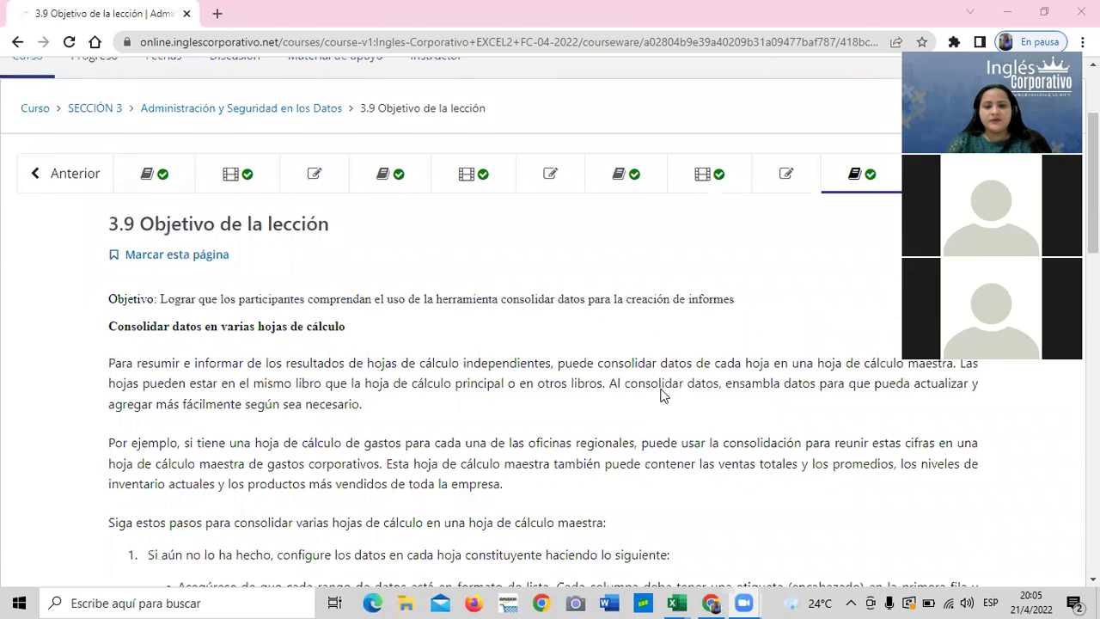
{"action": "scroll", "coordinate": [662, 389], "scroll_direction": "down", "scroll_amount": 3}
{"action": "scroll", "coordinate": [662, 389], "scroll_direction": "down", "scroll_amount": 2}
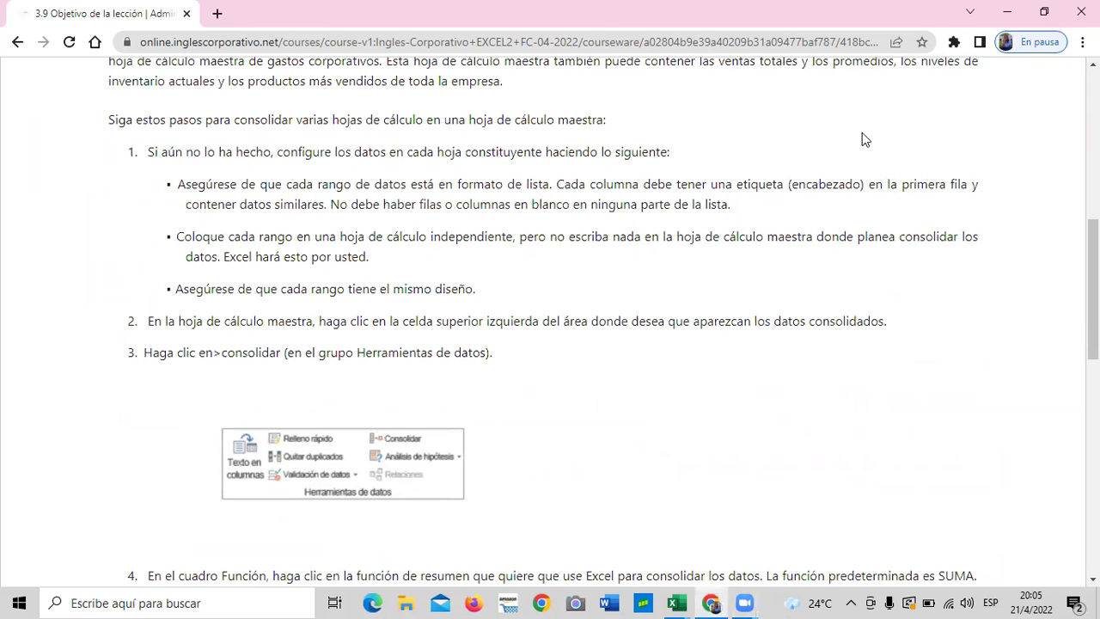
{"action": "scroll", "coordinate": [768, 368], "scroll_direction": "up", "scroll_amount": 3}
{"action": "scroll", "coordinate": [768, 368], "scroll_direction": "up", "scroll_amount": 4}
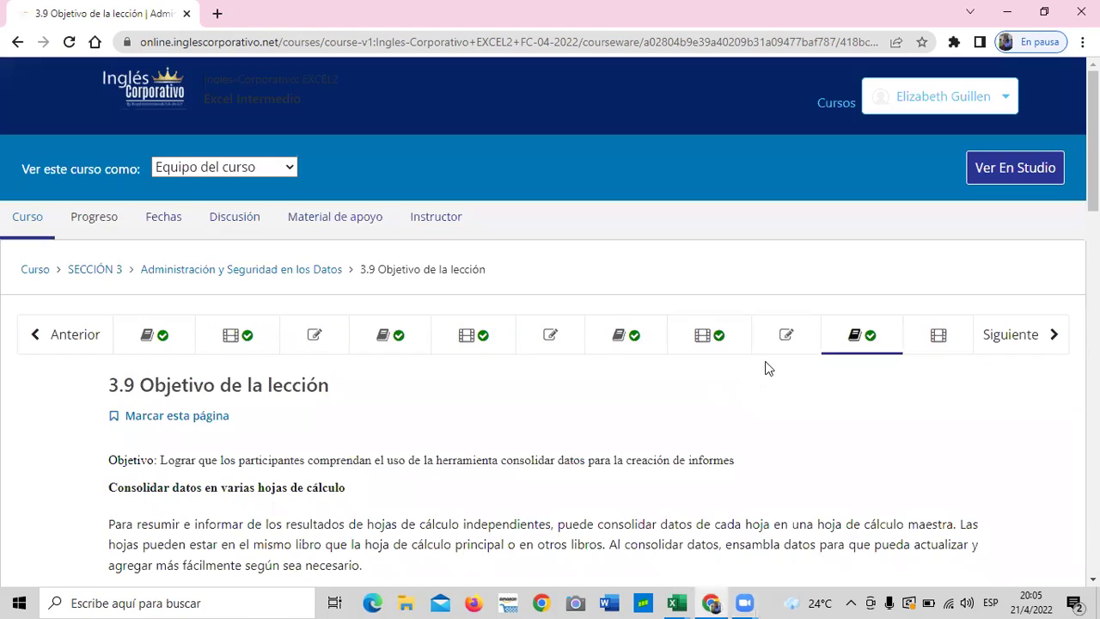
{"action": "scroll", "coordinate": [769, 368], "scroll_direction": "down", "scroll_amount": 1}
{"action": "scroll", "coordinate": [769, 368], "scroll_direction": "down", "scroll_amount": 1}
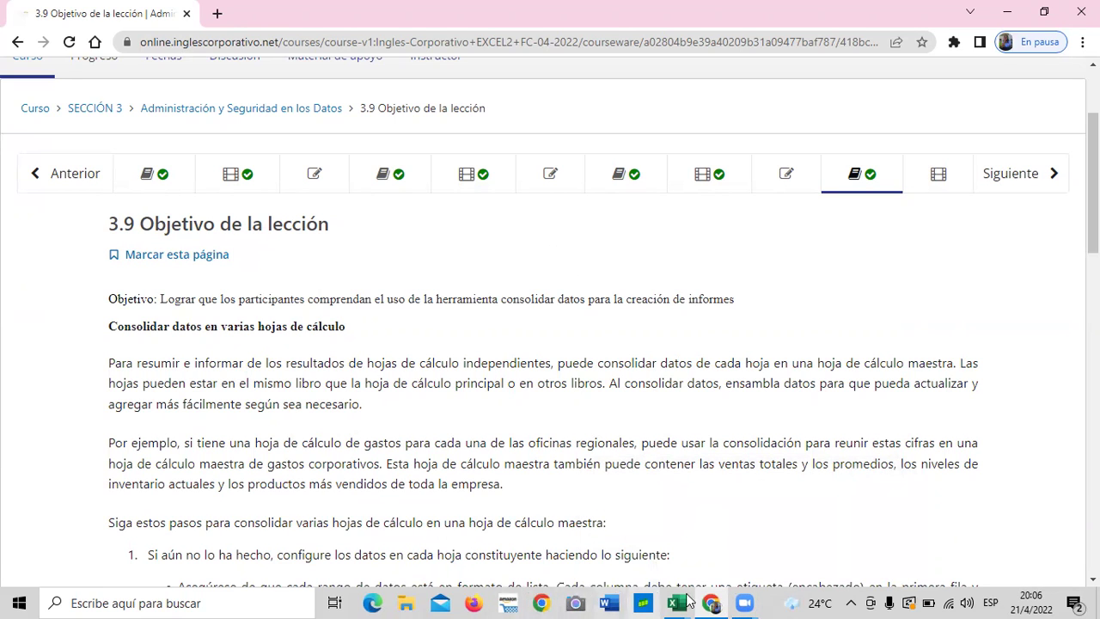
{"action": "mouse_move", "coordinate": [744, 603]}
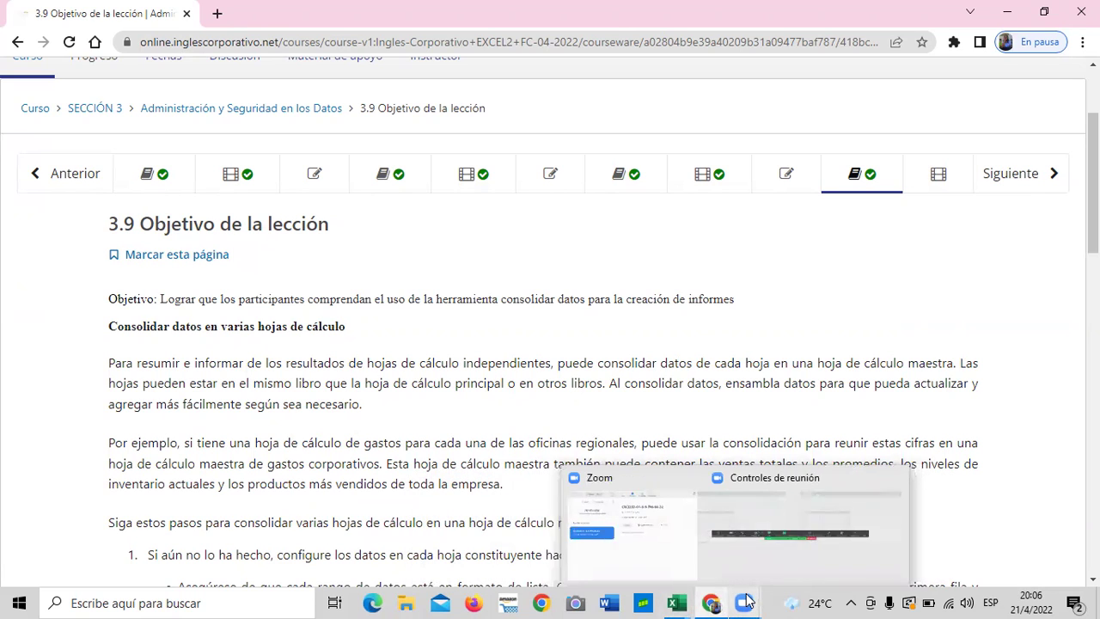
{"action": "left_click", "coordinate": [754, 563]}
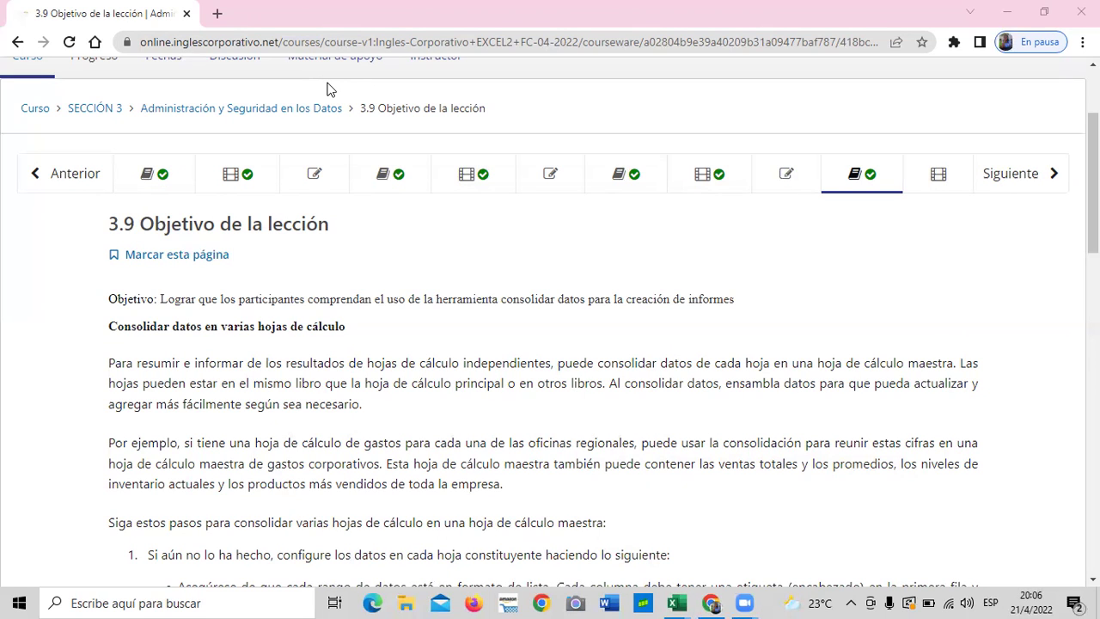
{"action": "scroll", "coordinate": [295, 352], "scroll_direction": "up", "scroll_amount": 2}
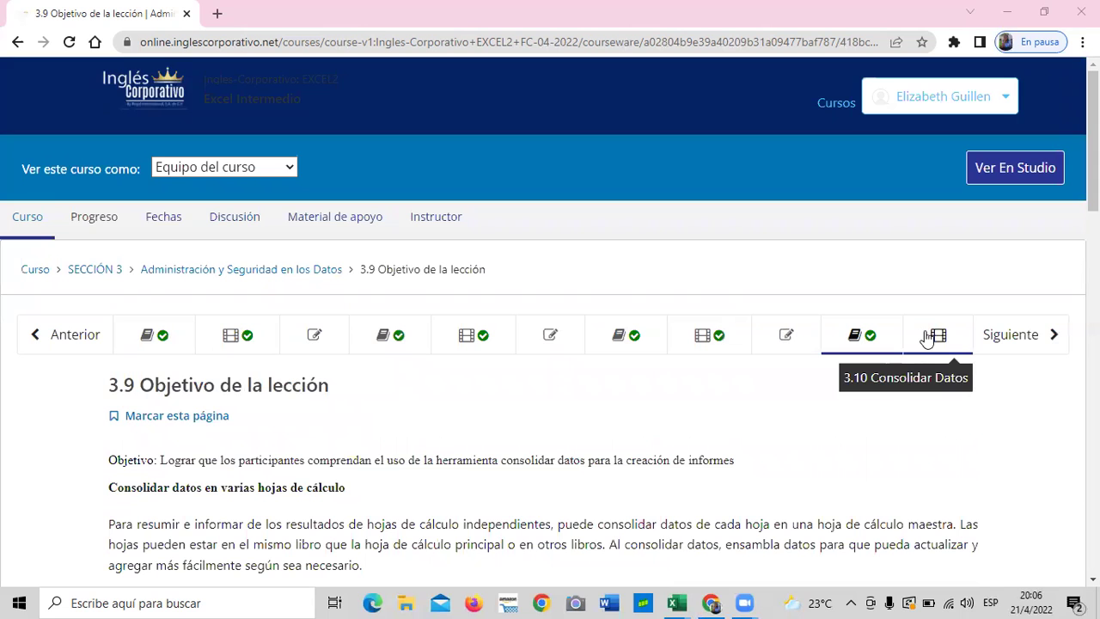
- Advance to lesson 3.10 Consolidar Datos, glance at its video, then return to the Excel Intermedio outline
{"action": "left_click", "coordinate": [1013, 337]}
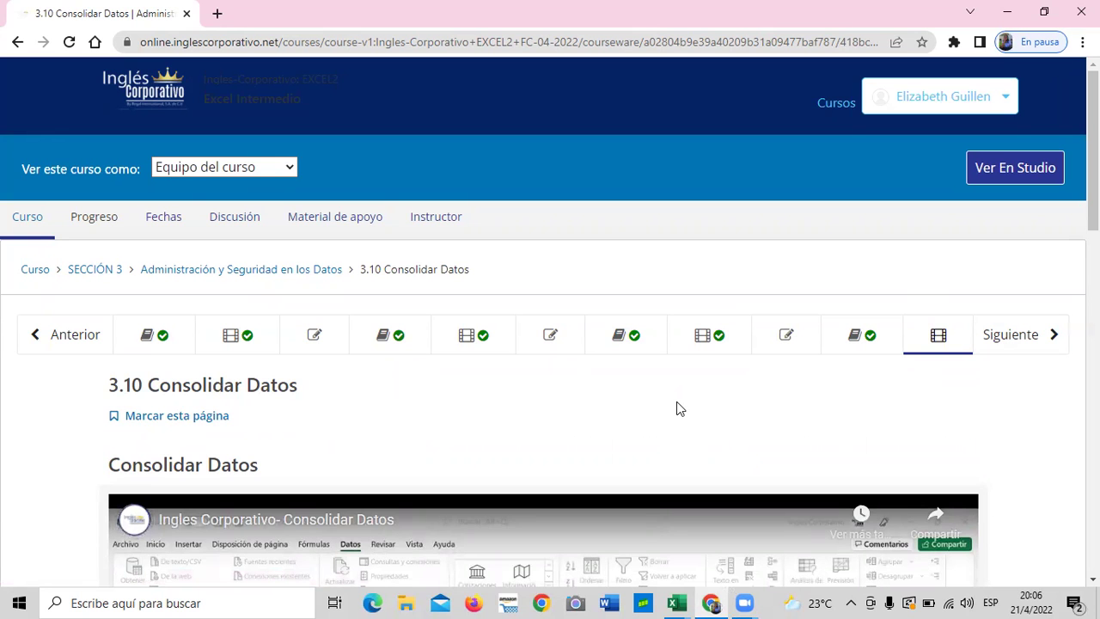
{"action": "scroll", "coordinate": [676, 408], "scroll_direction": "down", "scroll_amount": 5}
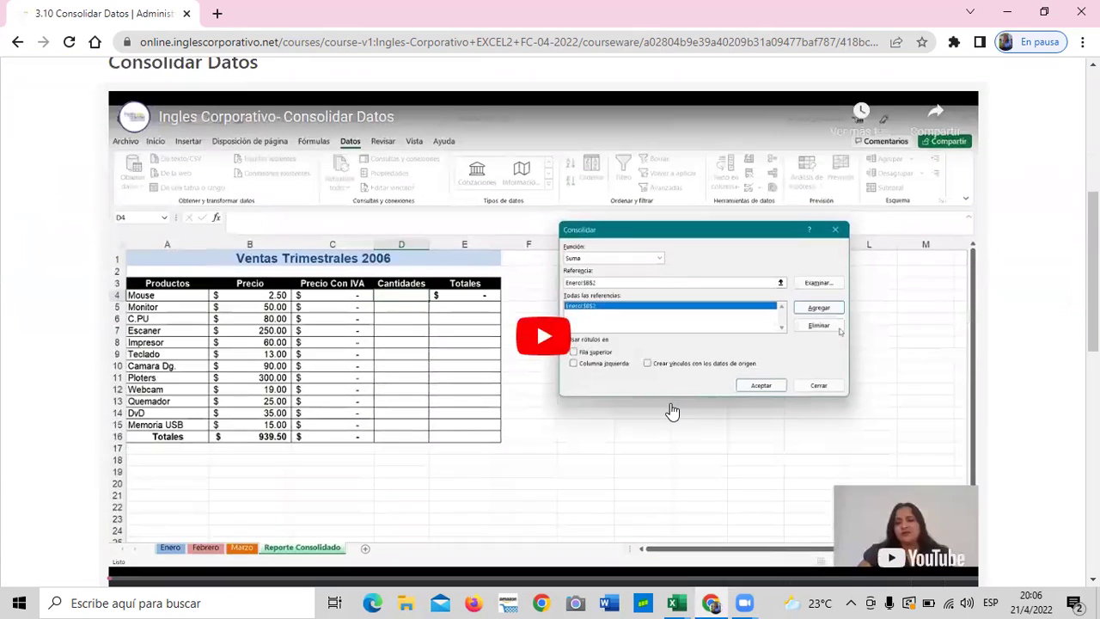
{"action": "scroll", "coordinate": [578, 430], "scroll_direction": "up", "scroll_amount": 5}
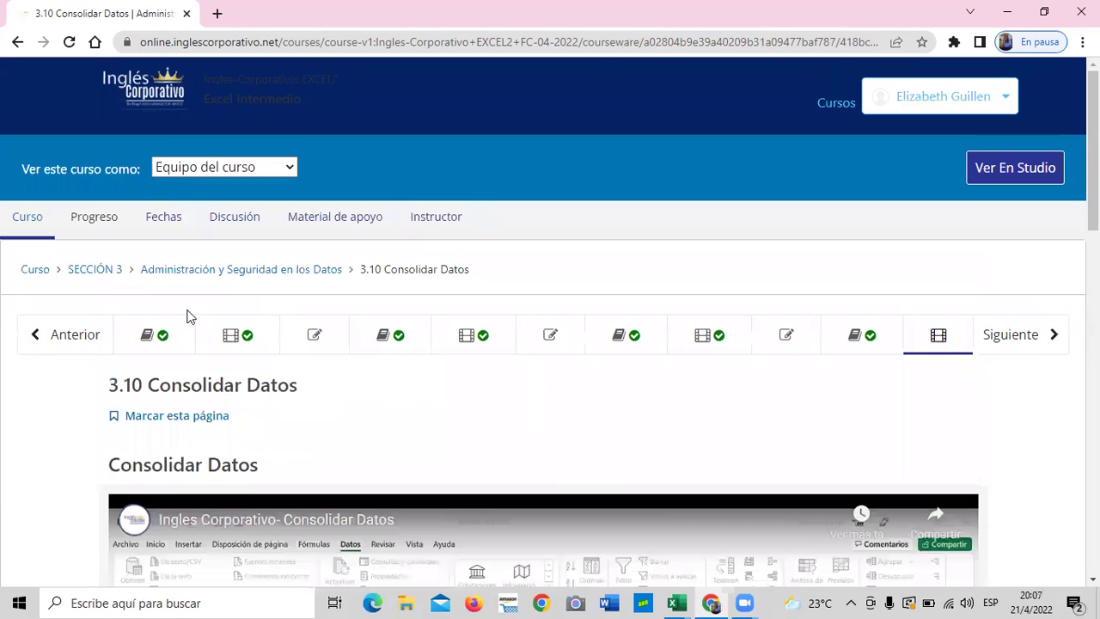
{"action": "left_click", "coordinate": [35, 270]}
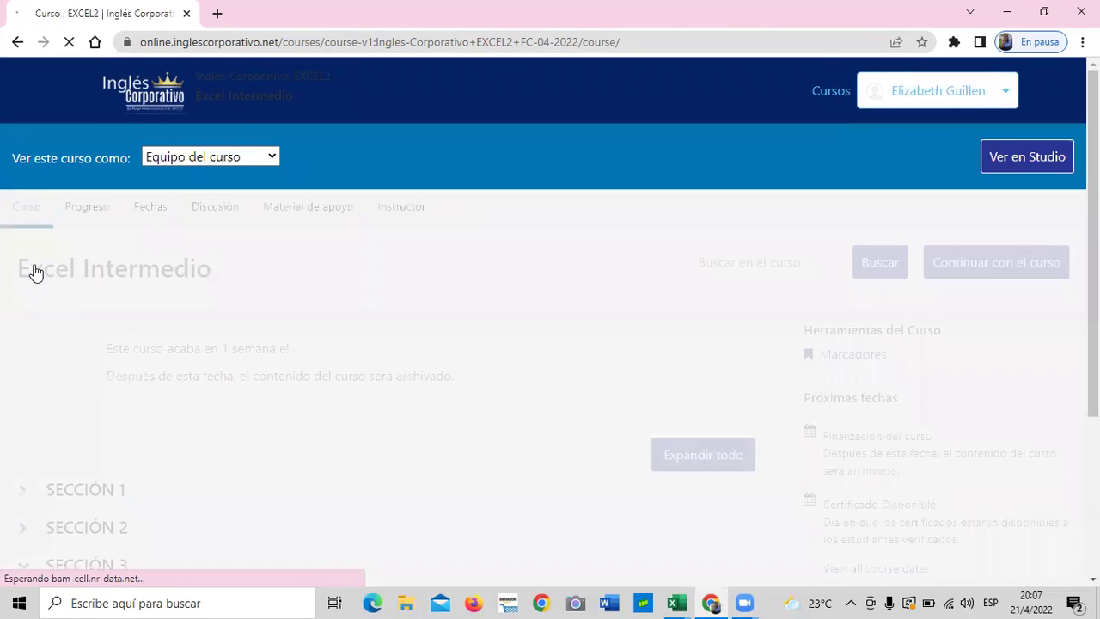
- Expand SECCIÓN 4 on the Excel Intermedio outline, then reopen lesson 3.10 Consolidar Datos
{"action": "scroll", "coordinate": [191, 378], "scroll_direction": "down", "scroll_amount": 3}
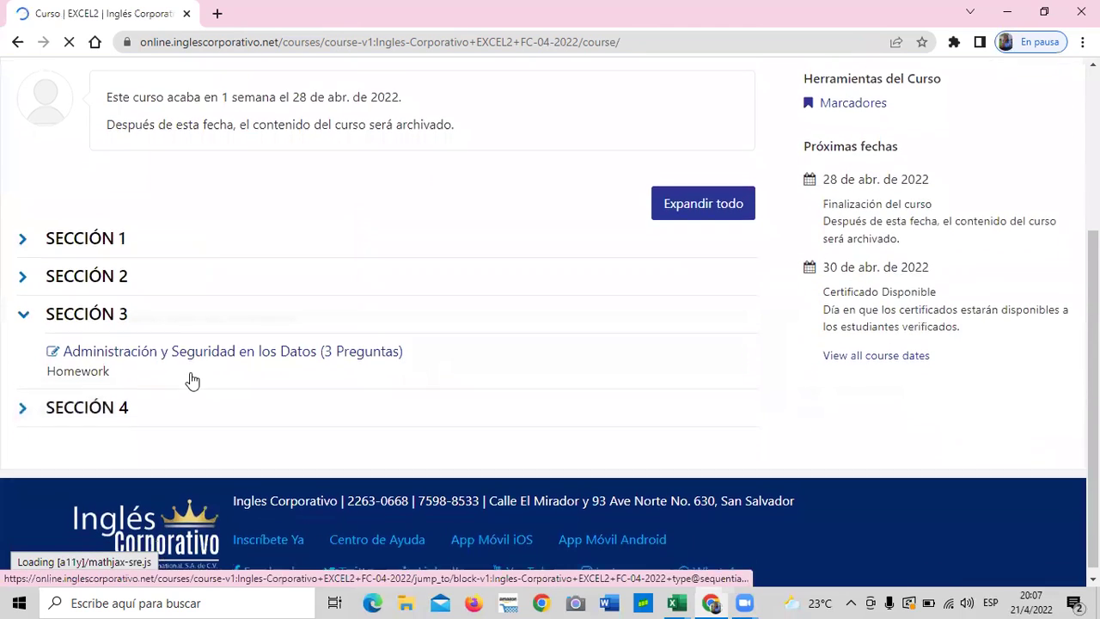
{"action": "left_click", "coordinate": [71, 401]}
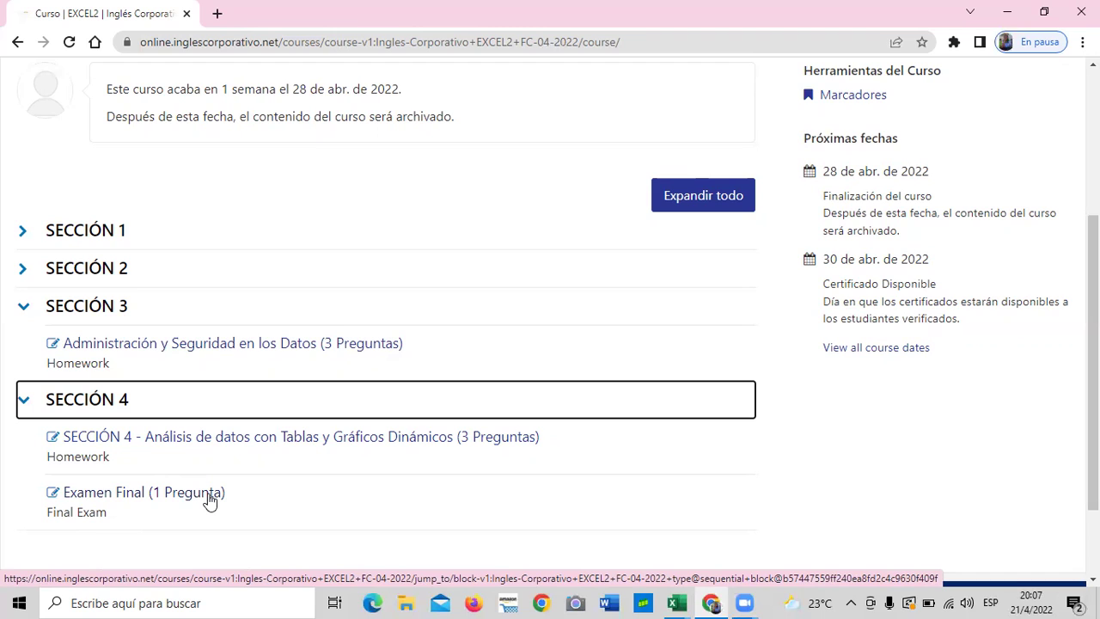
{"action": "left_click", "coordinate": [191, 350]}
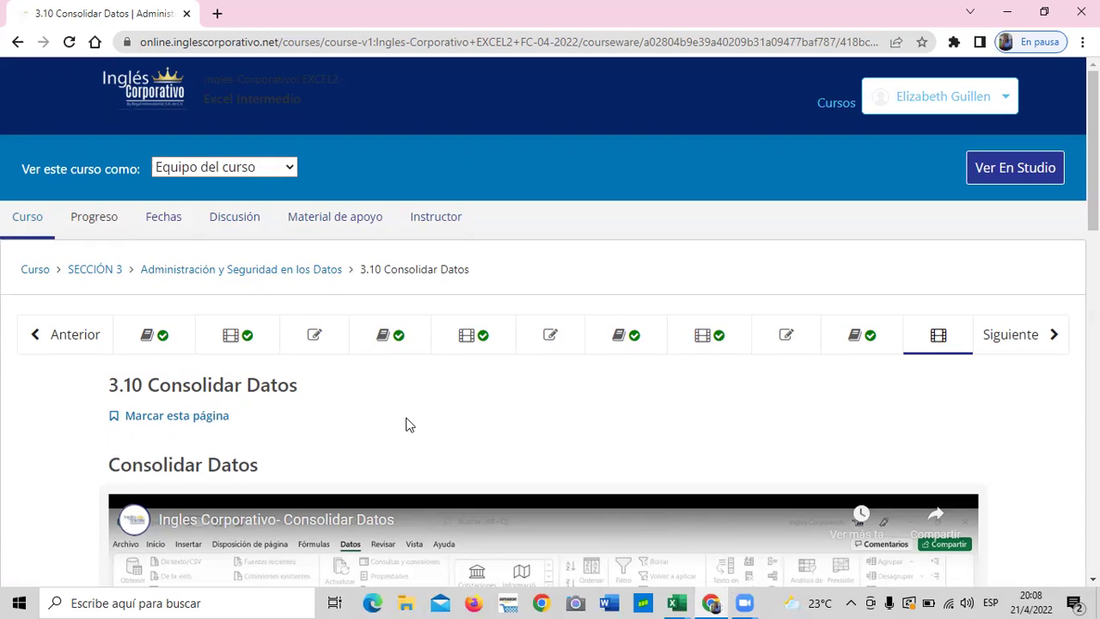
- Scroll down until the Consolidar Datos video over Ventas Trimestrales 2006 fills the view
{"action": "scroll", "coordinate": [408, 425], "scroll_direction": "down", "scroll_amount": 1}
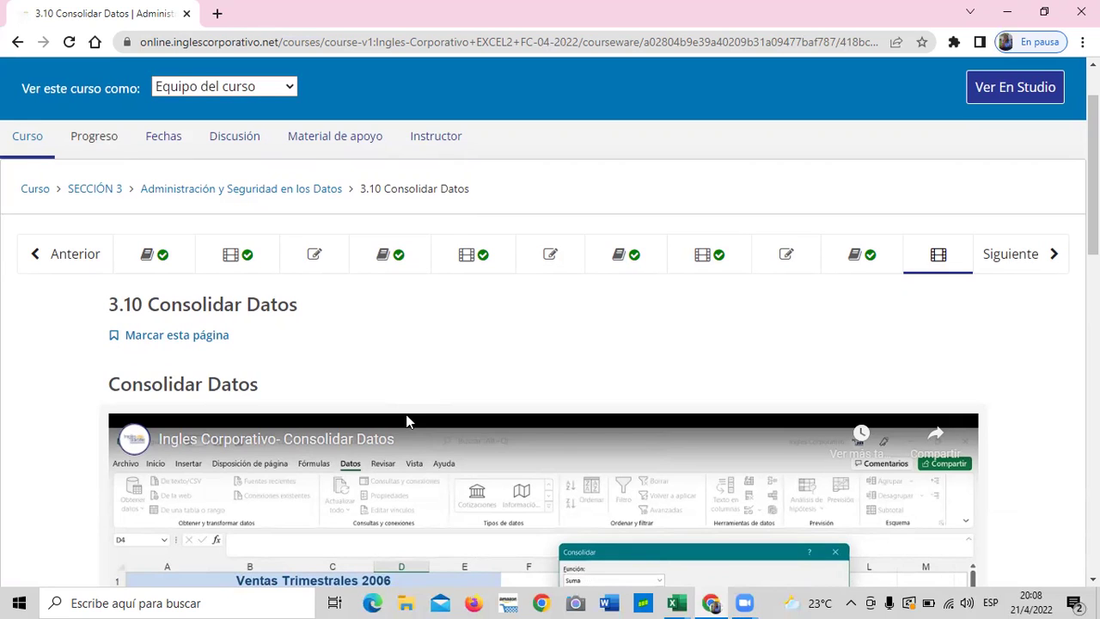
{"action": "scroll", "coordinate": [415, 414], "scroll_direction": "down", "scroll_amount": 1}
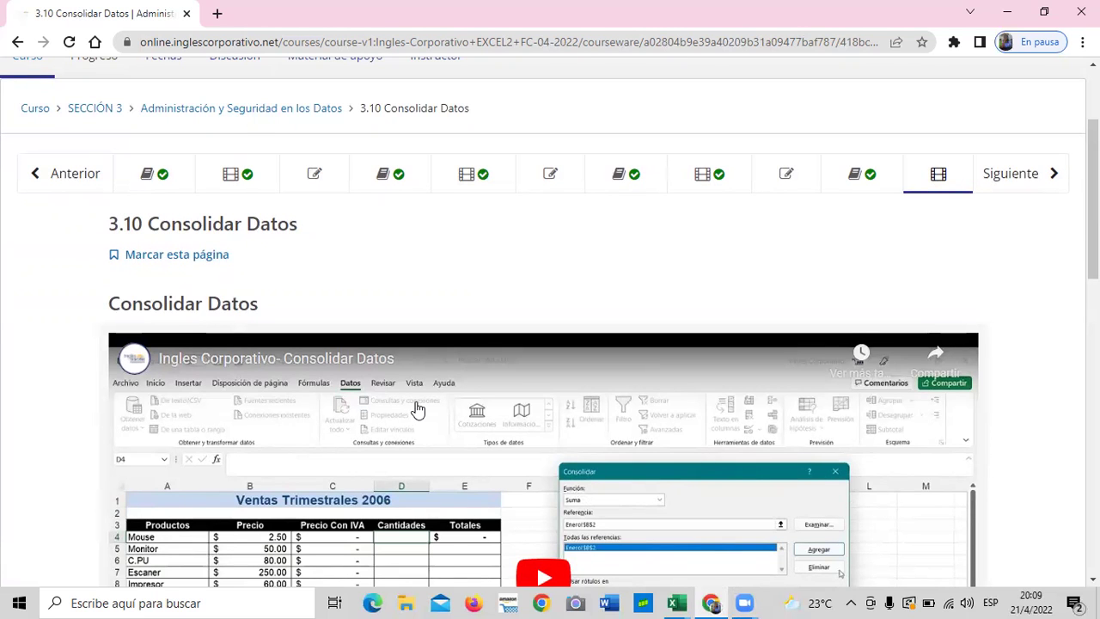
- Scroll below the video to the Sección 3 practice-file link and the Discusión section
{"action": "scroll", "coordinate": [469, 369], "scroll_direction": "down", "scroll_amount": 1}
{"action": "scroll", "coordinate": [469, 367], "scroll_direction": "down", "scroll_amount": 2}
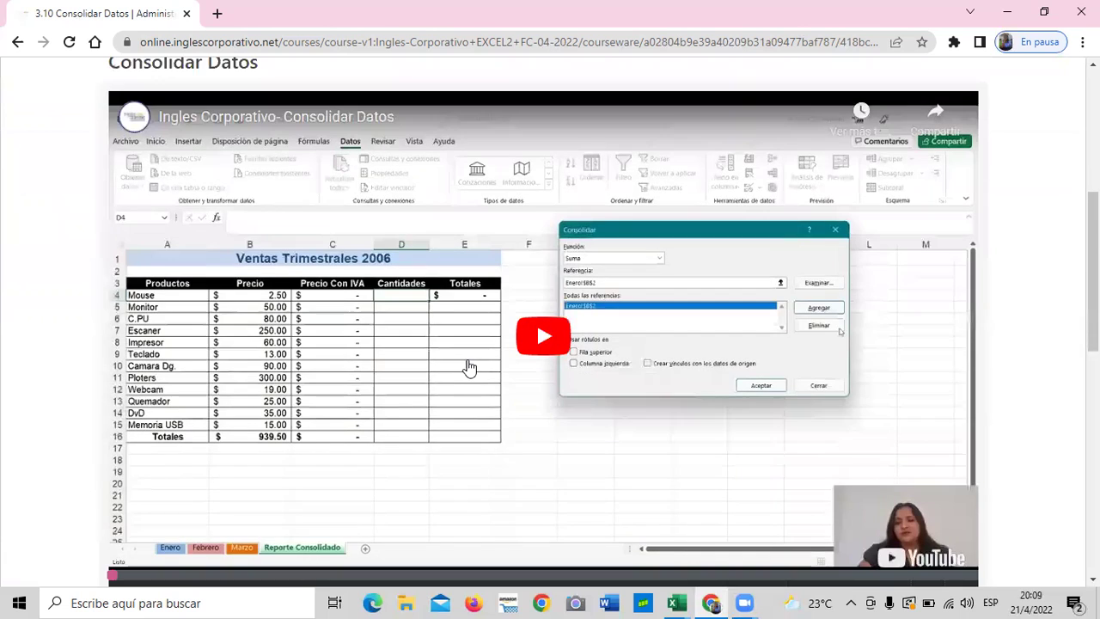
{"action": "scroll", "coordinate": [468, 368], "scroll_direction": "down", "scroll_amount": 2}
{"action": "scroll", "coordinate": [469, 368], "scroll_direction": "down", "scroll_amount": 1}
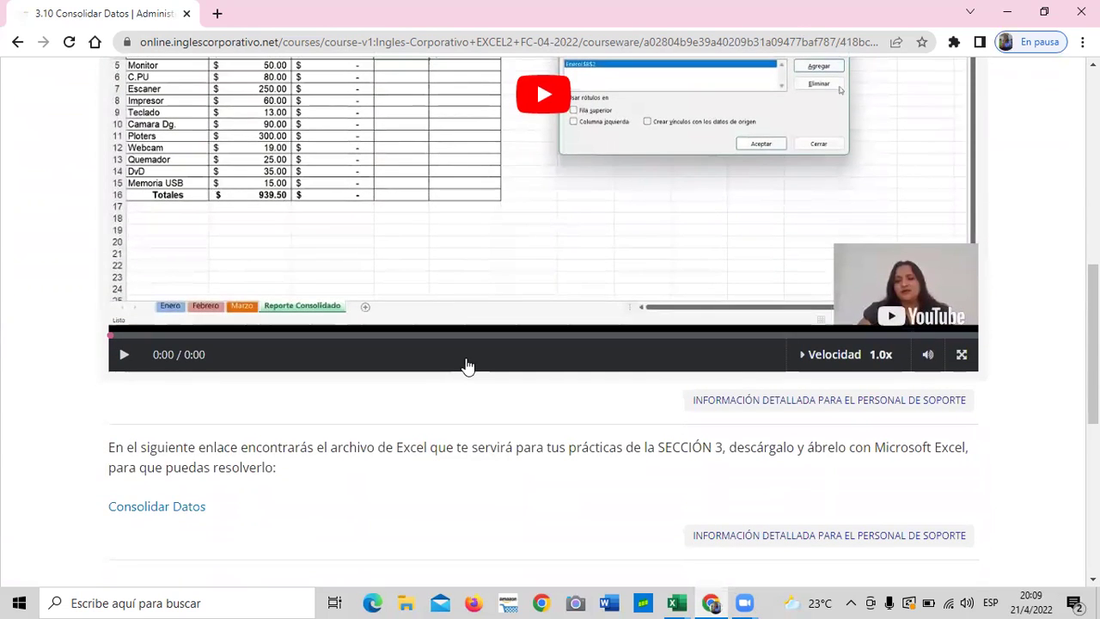
{"action": "scroll", "coordinate": [467, 366], "scroll_direction": "down", "scroll_amount": 1}
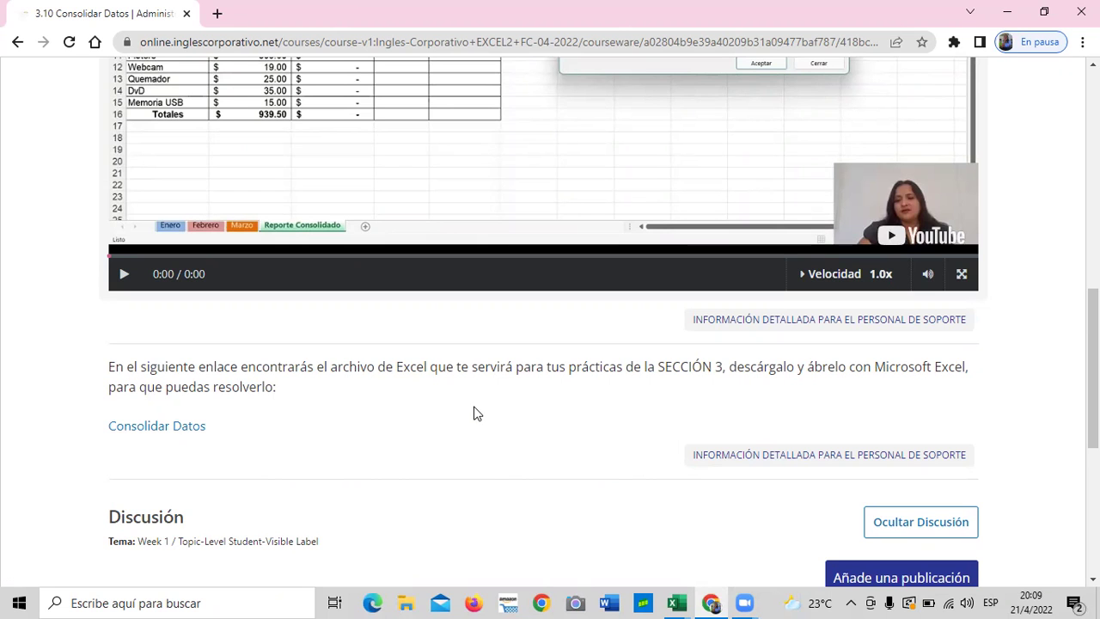
{"action": "scroll", "coordinate": [474, 417], "scroll_direction": "up", "scroll_amount": 4}
{"action": "scroll", "coordinate": [468, 400], "scroll_direction": "up", "scroll_amount": 2}
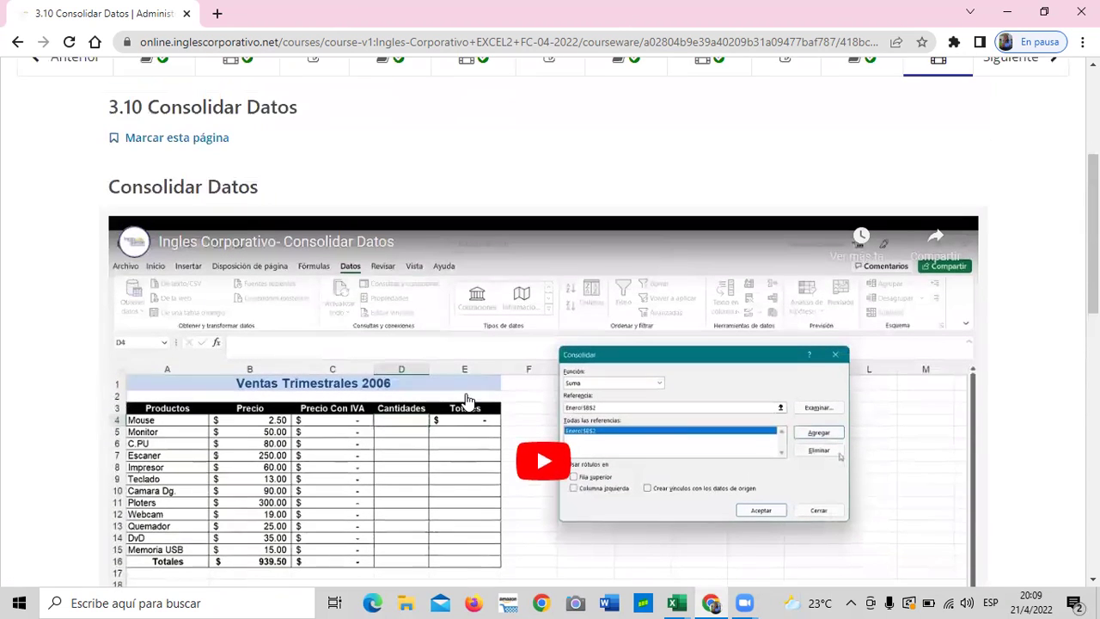
{"action": "scroll", "coordinate": [468, 401], "scroll_direction": "up", "scroll_amount": 1}
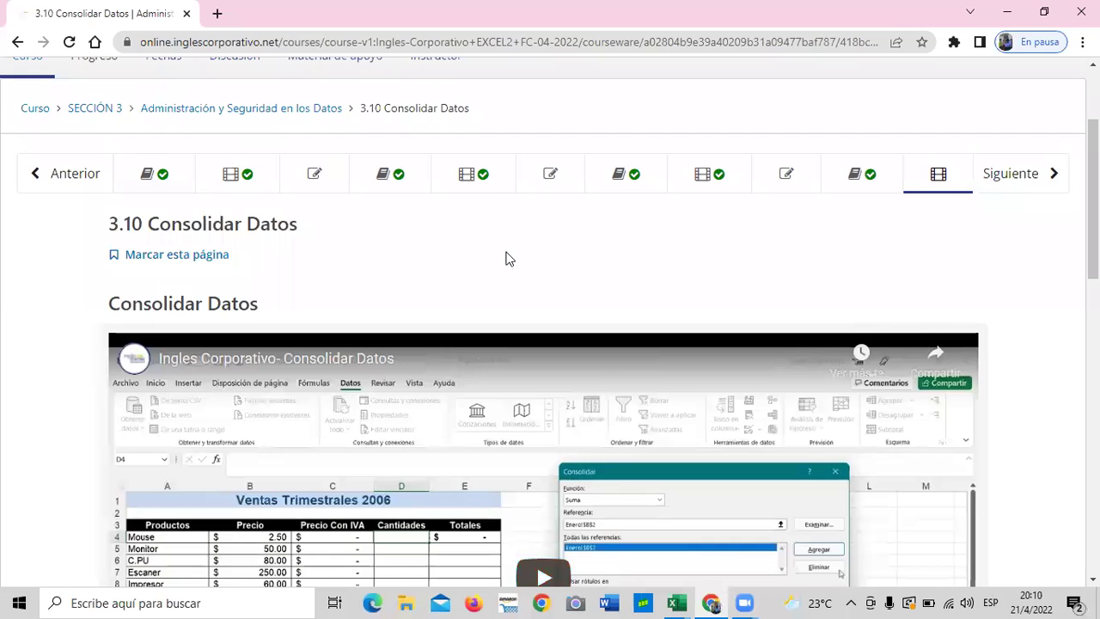
{"action": "scroll", "coordinate": [507, 259], "scroll_direction": "down", "scroll_amount": 2}
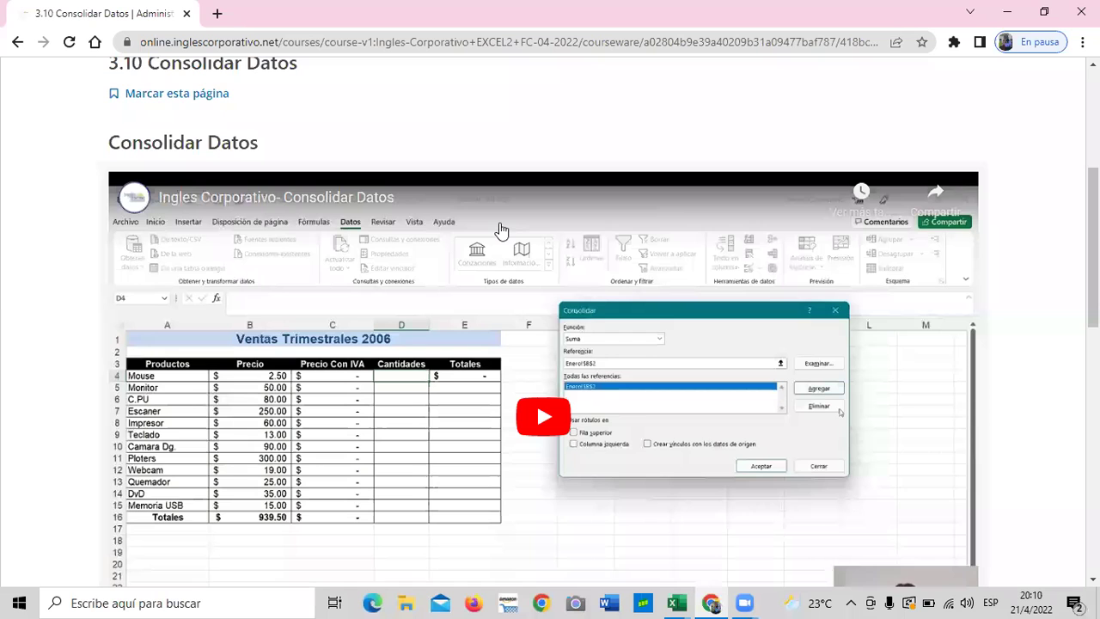
{"action": "scroll", "coordinate": [460, 327], "scroll_direction": "down", "scroll_amount": 5}
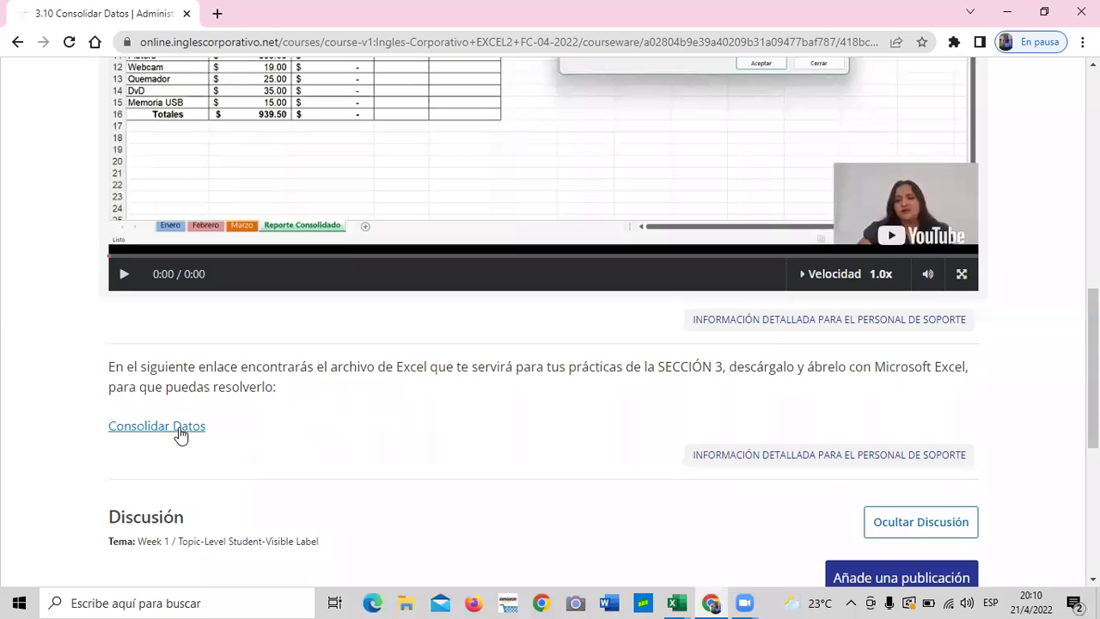
{"action": "scroll", "coordinate": [180, 434], "scroll_direction": "down", "scroll_amount": 1}
{"action": "scroll", "coordinate": [180, 434], "scroll_direction": "down", "scroll_amount": 1}
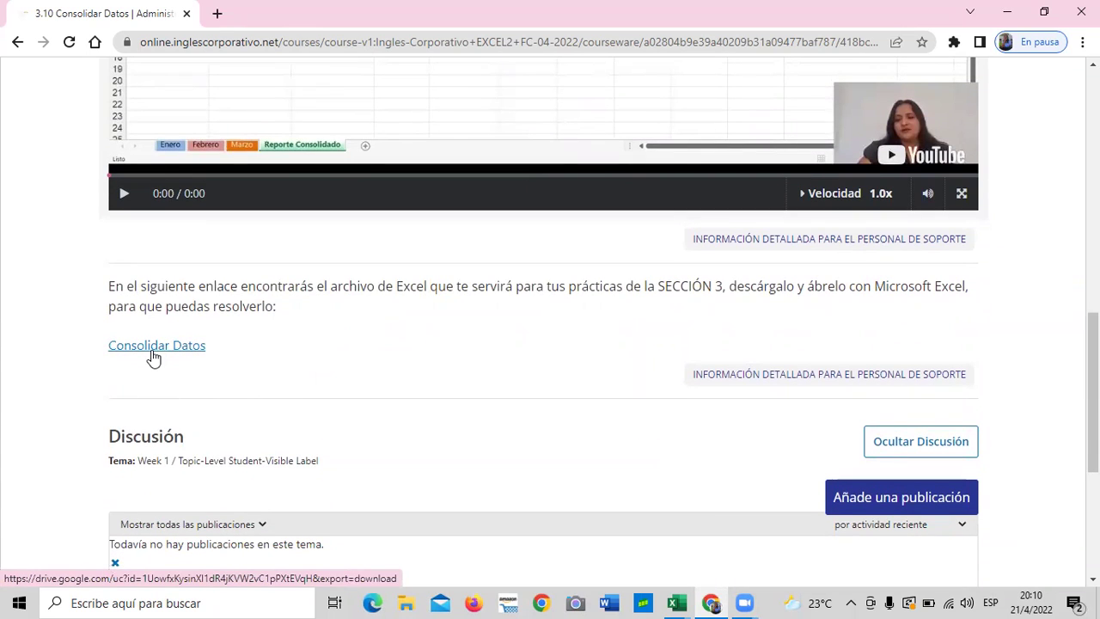
{"action": "scroll", "coordinate": [359, 361], "scroll_direction": "down", "scroll_amount": 3}
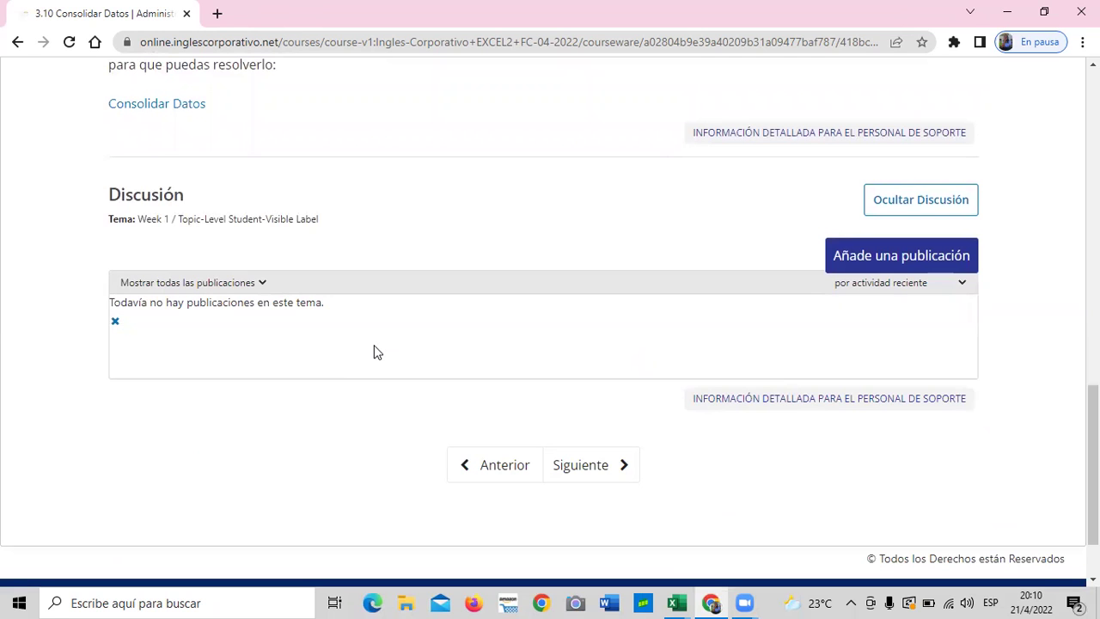
{"action": "scroll", "coordinate": [374, 352], "scroll_direction": "up", "scroll_amount": 1}
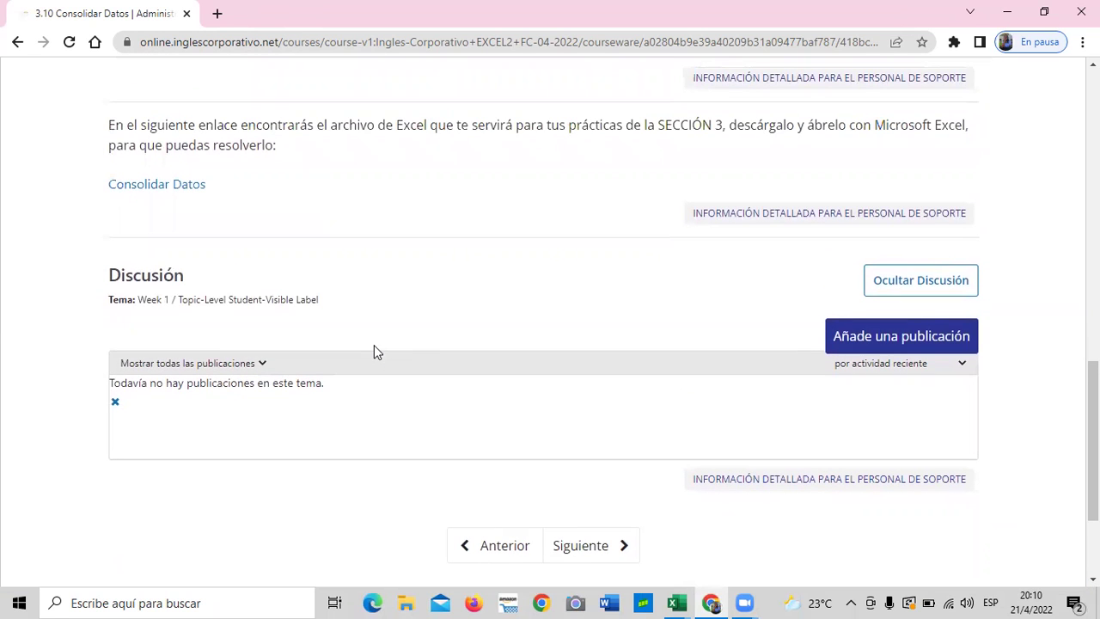
{"action": "scroll", "coordinate": [374, 349], "scroll_direction": "up", "scroll_amount": 1}
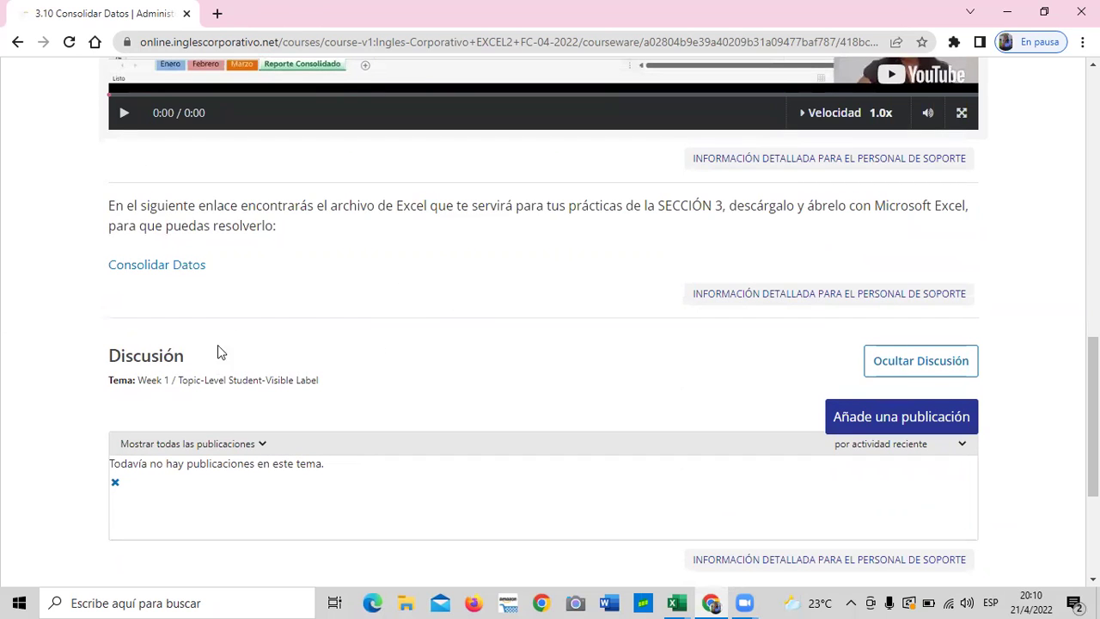
{"action": "scroll", "coordinate": [216, 406], "scroll_direction": "up", "scroll_amount": 1}
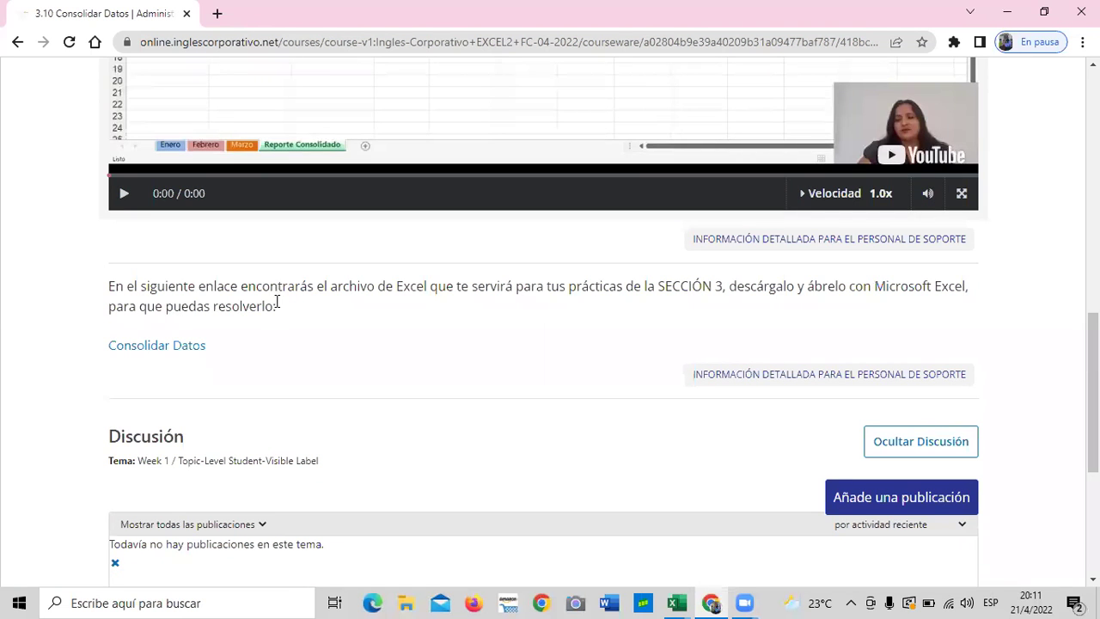
{"action": "scroll", "coordinate": [346, 366], "scroll_direction": "up", "scroll_amount": 2}
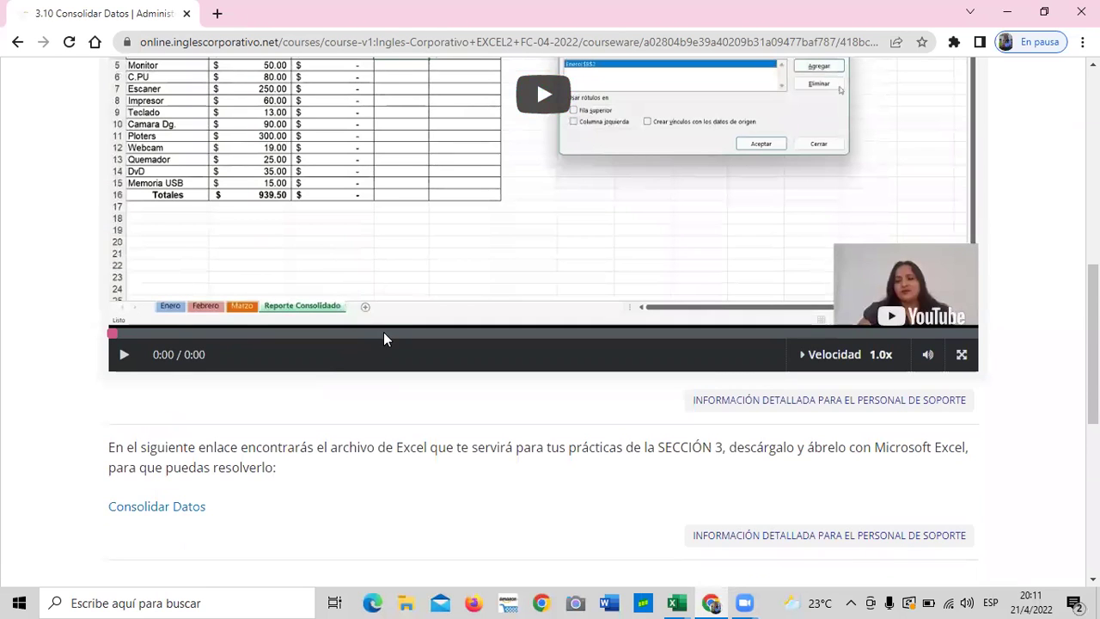
{"action": "scroll", "coordinate": [384, 338], "scroll_direction": "up", "scroll_amount": 5}
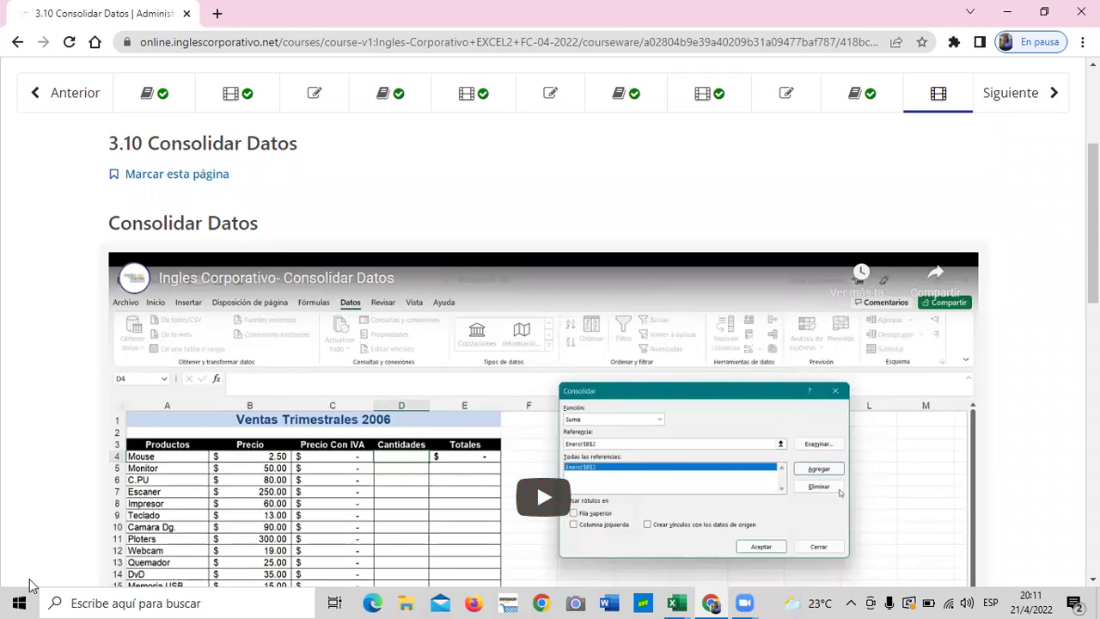
{"action": "scroll", "coordinate": [361, 378], "scroll_direction": "up", "scroll_amount": 2}
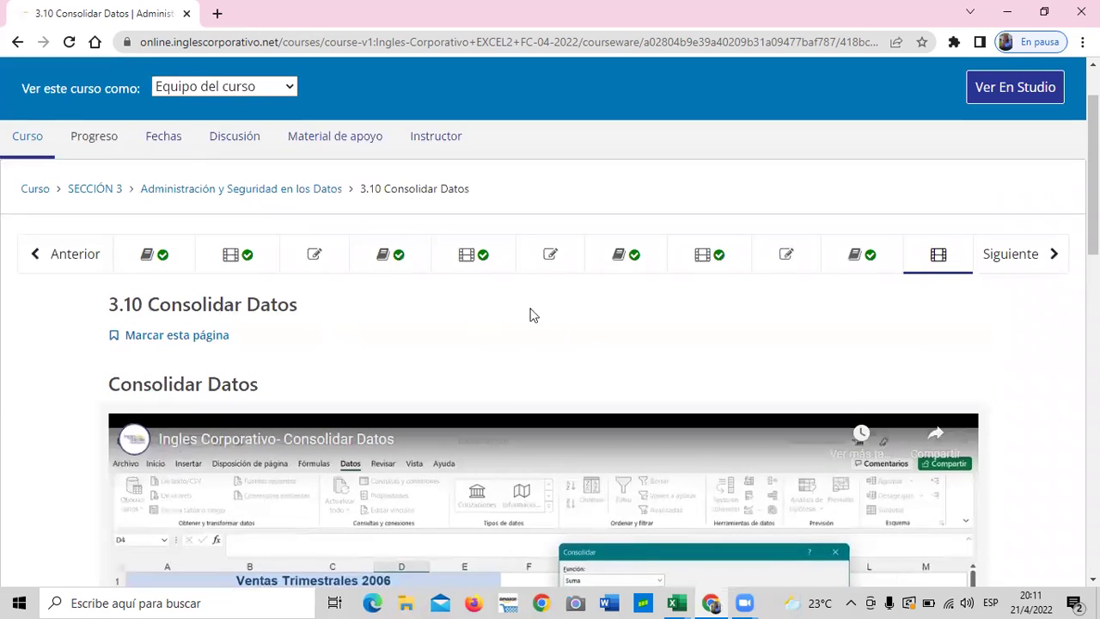
- Open lesson 3.9 Objetivo de la lección and read down through its master-worksheet consolidation steps
{"action": "left_click", "coordinate": [875, 256]}
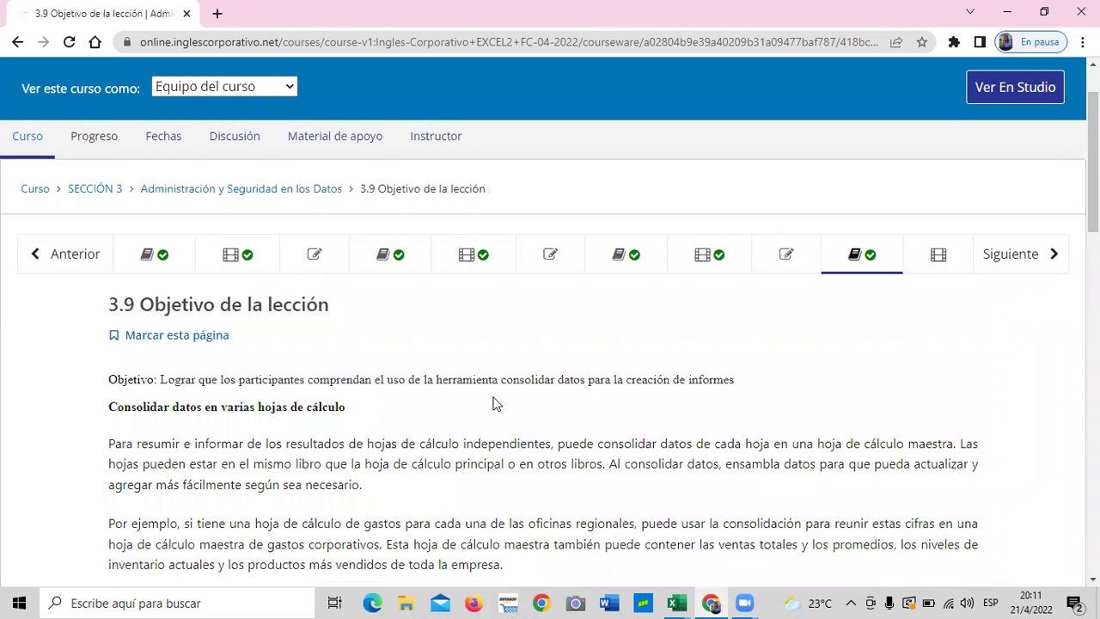
{"action": "scroll", "coordinate": [496, 402], "scroll_direction": "down", "scroll_amount": 2}
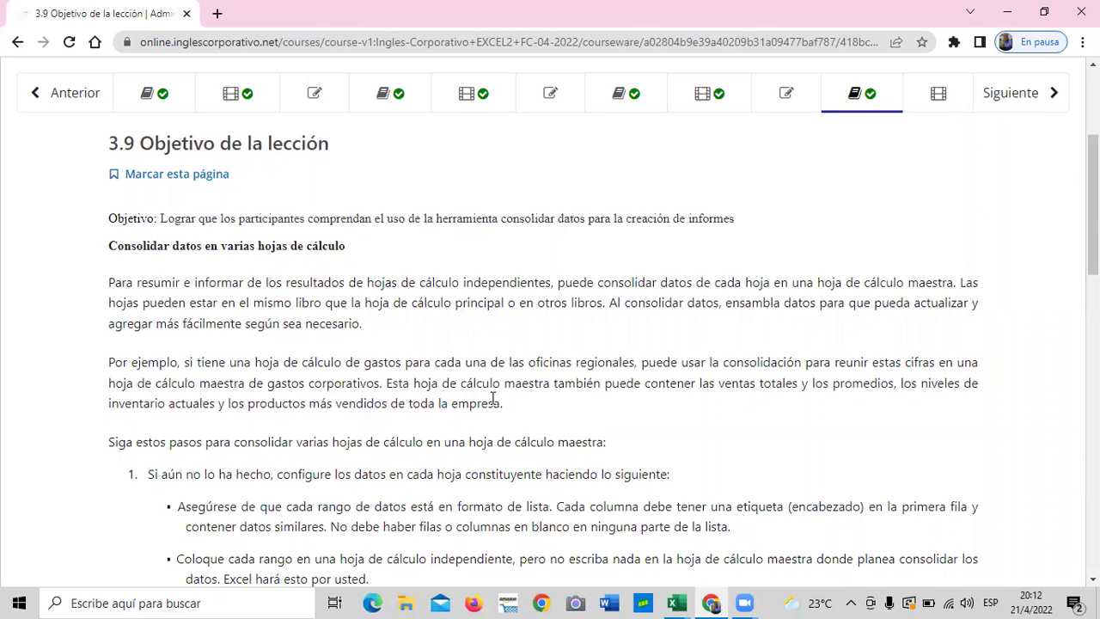
{"action": "scroll", "coordinate": [464, 416], "scroll_direction": "down", "scroll_amount": 1}
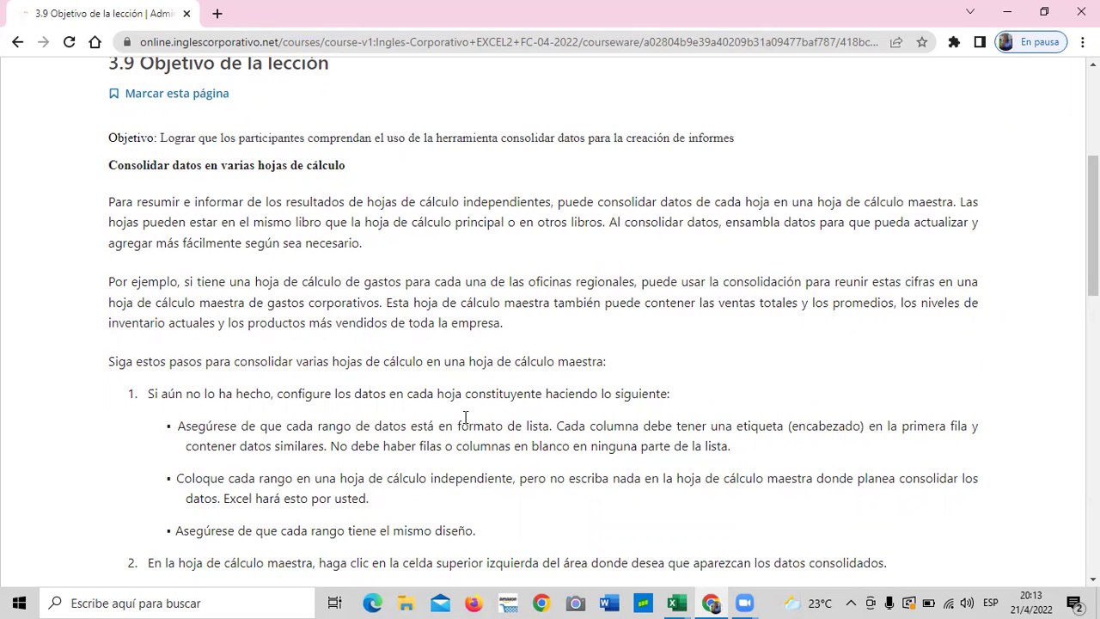
{"action": "scroll", "coordinate": [465, 417], "scroll_direction": "down", "scroll_amount": 2}
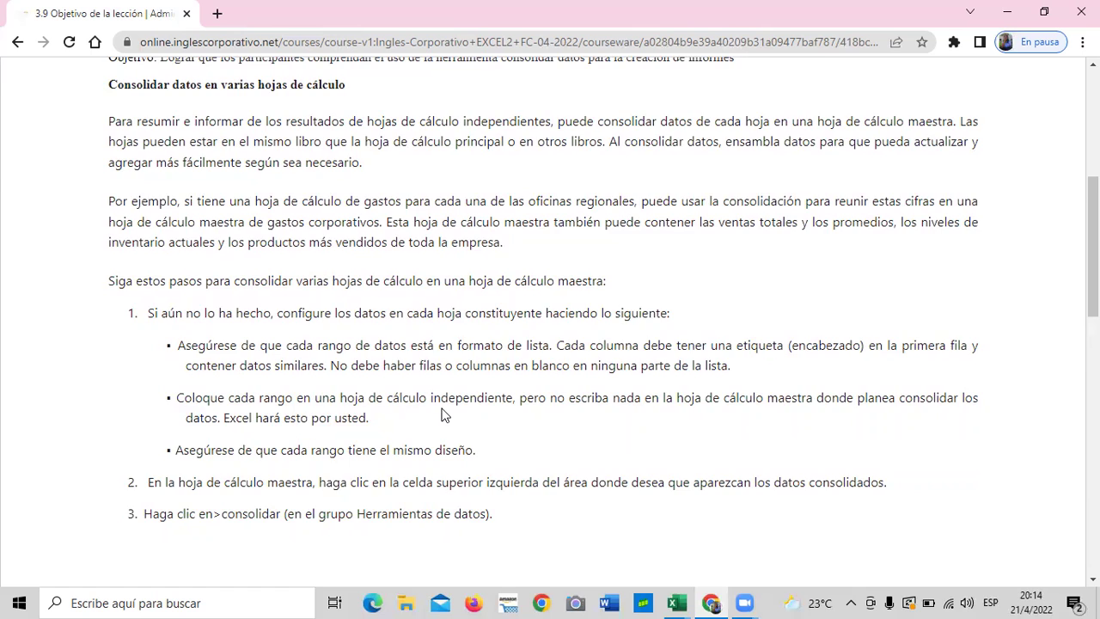
{"action": "scroll", "coordinate": [444, 415], "scroll_direction": "down", "scroll_amount": 1}
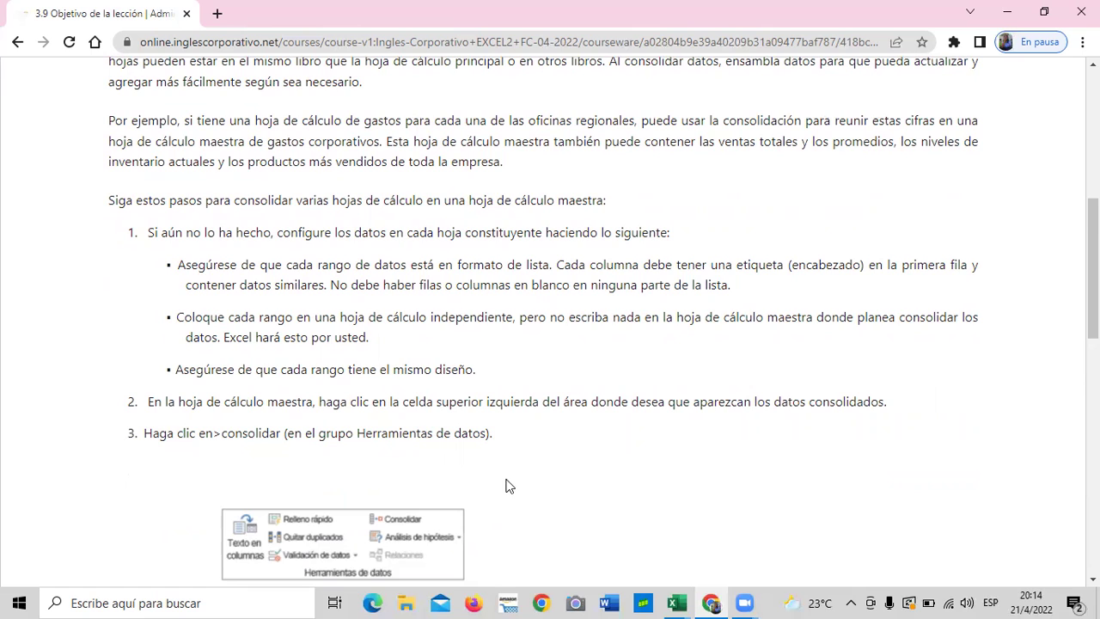
{"action": "scroll", "coordinate": [505, 486], "scroll_direction": "down", "scroll_amount": 1}
{"action": "scroll", "coordinate": [505, 485], "scroll_direction": "down", "scroll_amount": 2}
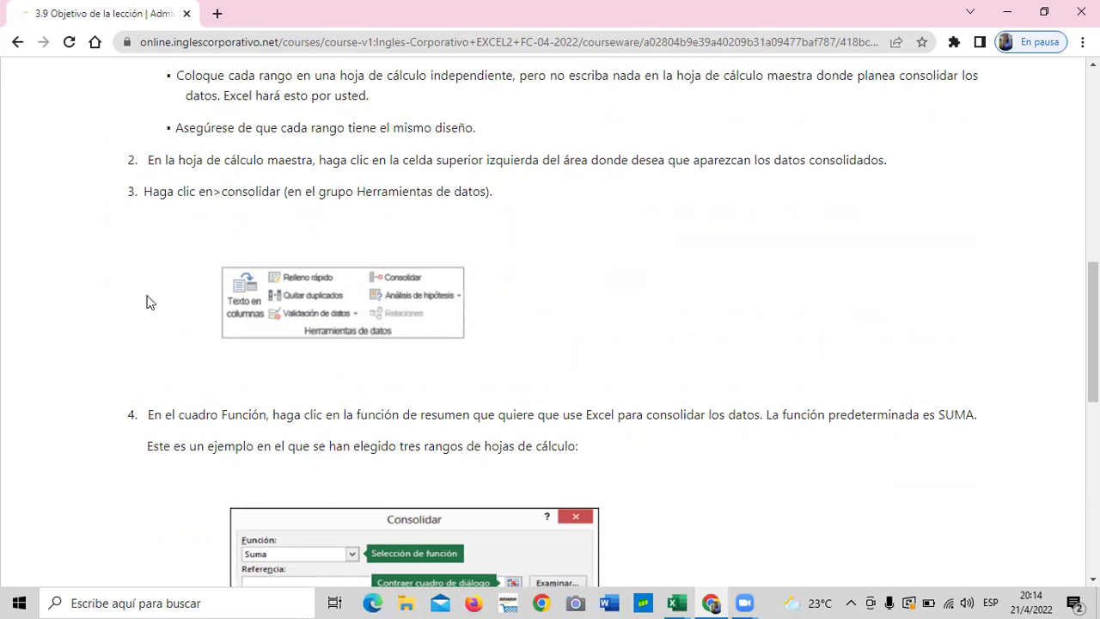
{"action": "scroll", "coordinate": [674, 430], "scroll_direction": "down", "scroll_amount": 2}
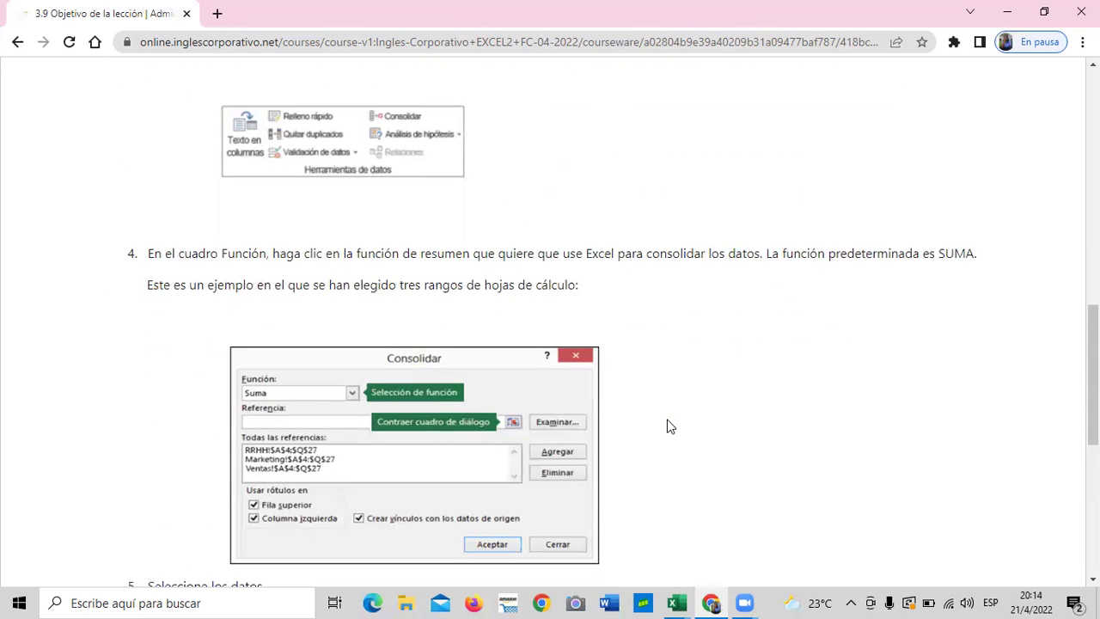
{"action": "scroll", "coordinate": [327, 396], "scroll_direction": "down", "scroll_amount": 1}
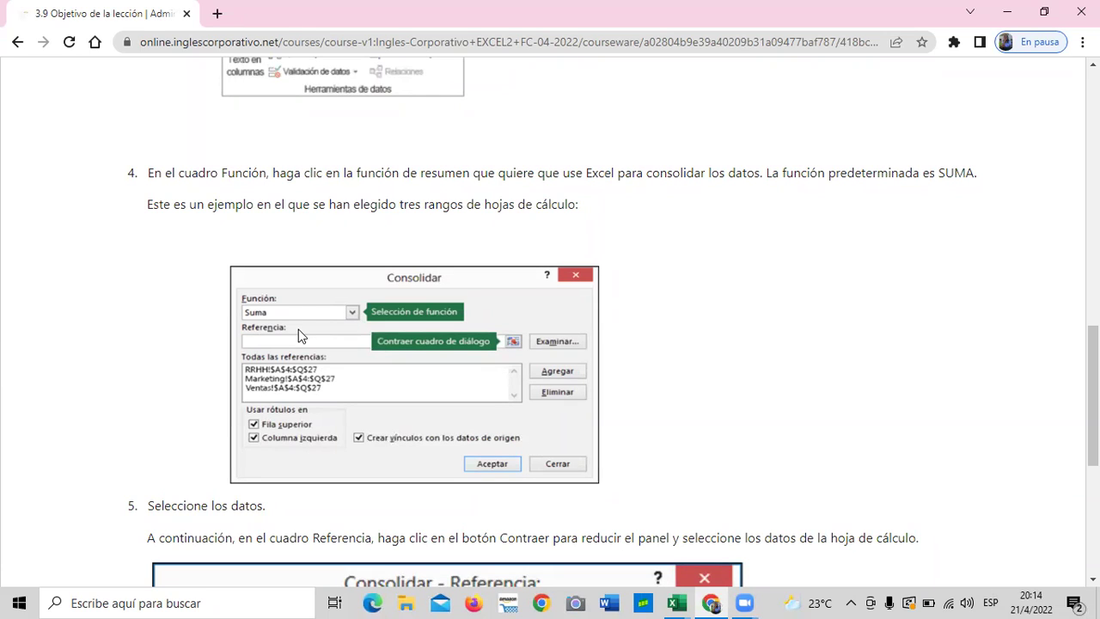
{"action": "scroll", "coordinate": [298, 334], "scroll_direction": "down", "scroll_amount": 1}
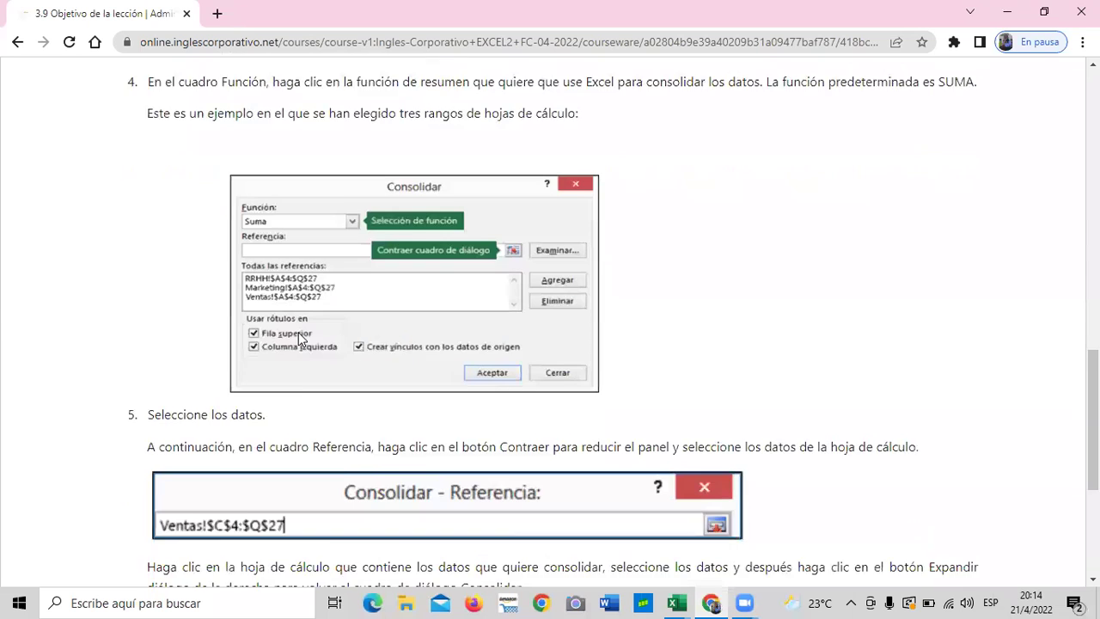
{"action": "scroll", "coordinate": [292, 330], "scroll_direction": "down", "scroll_amount": 1}
{"action": "scroll", "coordinate": [291, 328], "scroll_direction": "down", "scroll_amount": 1}
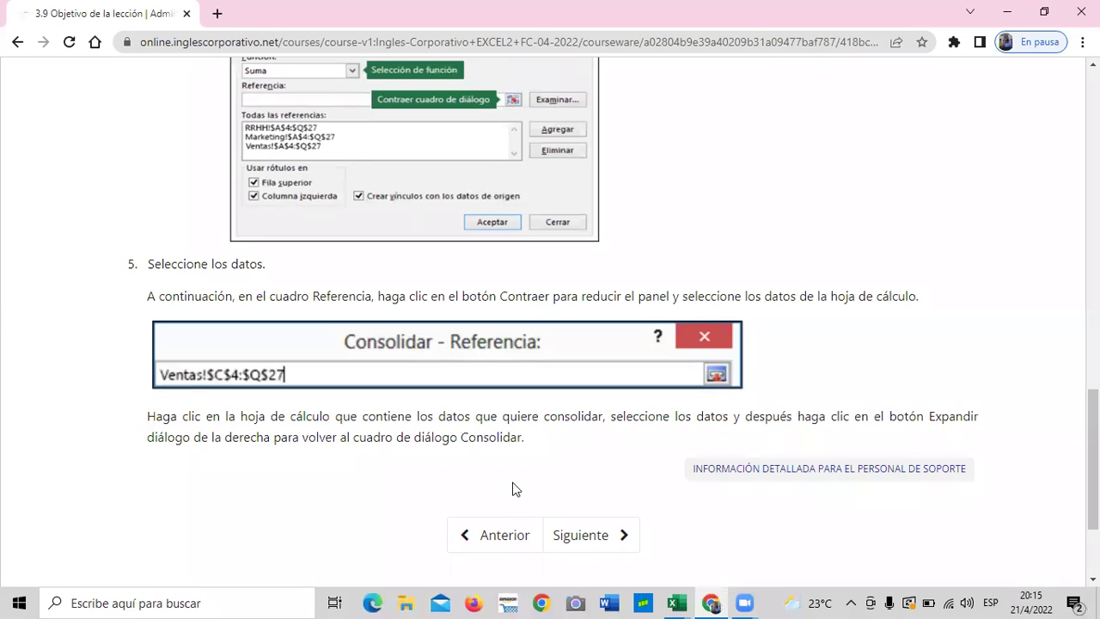
- Advance from lesson 3.9 to 3.10 and scroll to its embedded Consolidar Datos video
{"action": "left_click", "coordinate": [577, 537]}
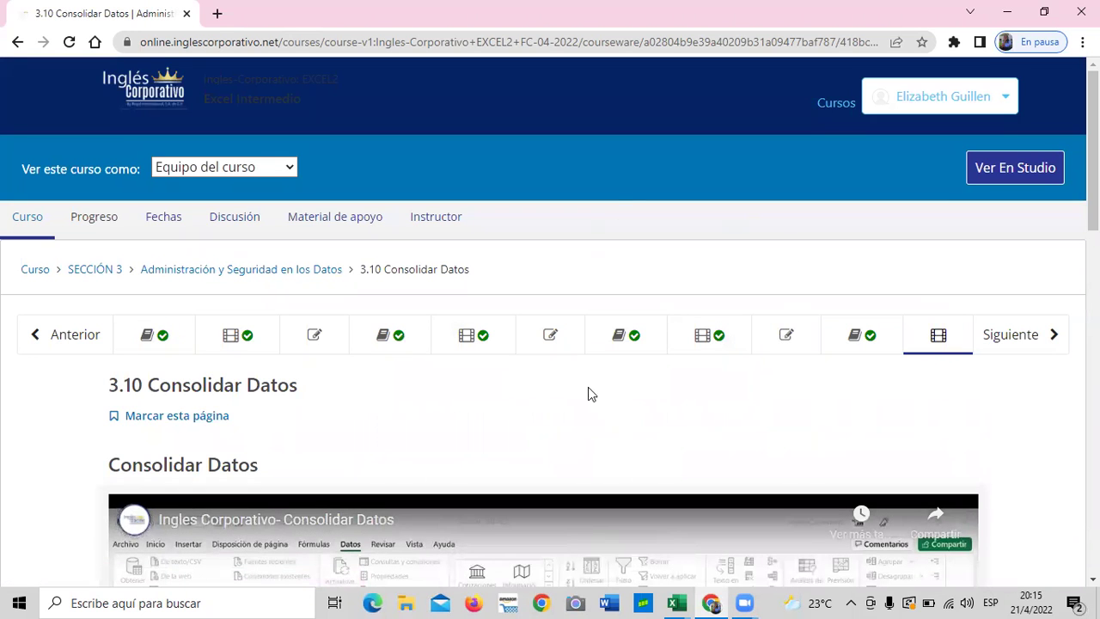
{"action": "scroll", "coordinate": [581, 387], "scroll_direction": "down", "scroll_amount": 3}
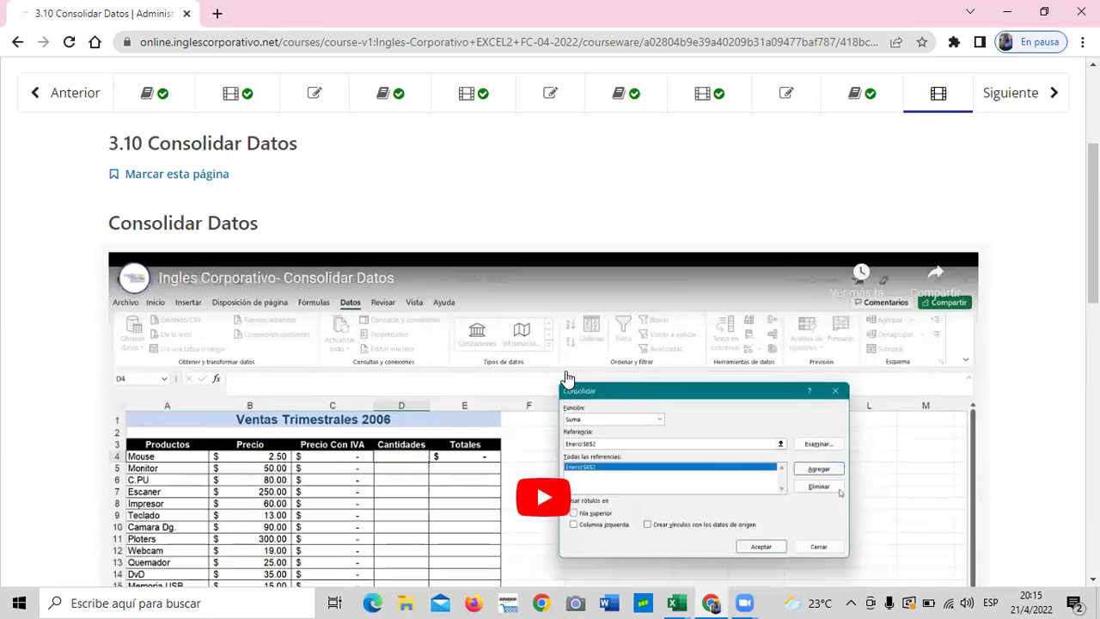
{"action": "scroll", "coordinate": [568, 378], "scroll_direction": "down", "scroll_amount": 4}
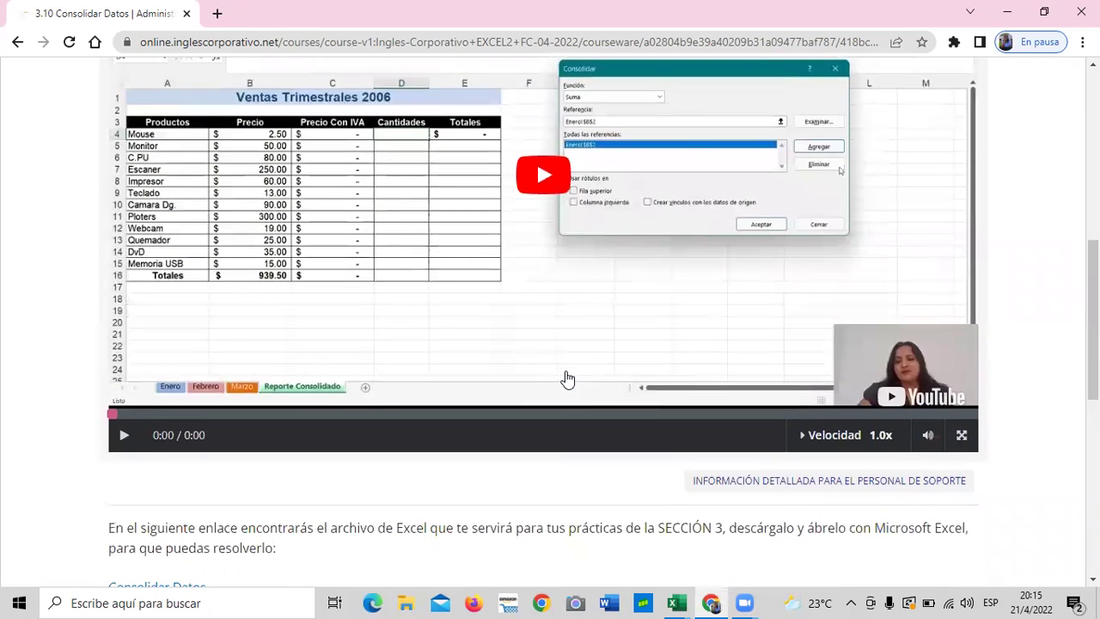
{"action": "scroll", "coordinate": [567, 379], "scroll_direction": "down", "scroll_amount": 2}
{"action": "scroll", "coordinate": [565, 381], "scroll_direction": "up", "scroll_amount": 4}
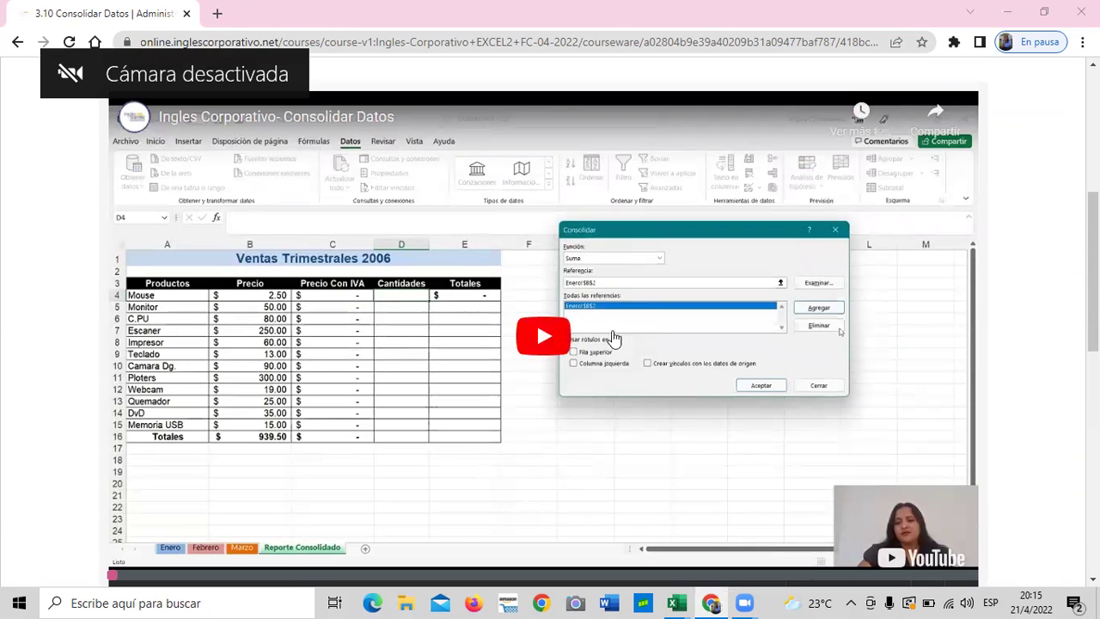
- Play the Consolidar Datos video through to its end at a slightly lower volume
{"action": "left_click", "coordinate": [540, 333]}
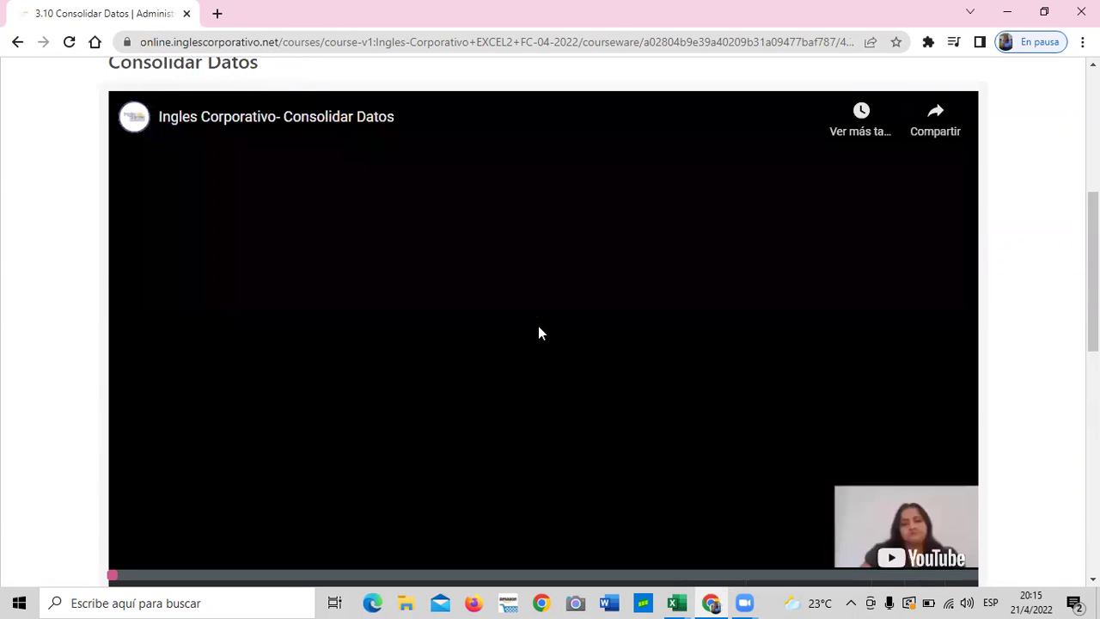
{"action": "key", "text": "XF86AudioLowerVolume"}
{"action": "key", "text": "XF86AudioLowerVolume"}
{"action": "key", "text": "XF86AudioLowerVolume"}
{"action": "key", "text": "XF86AudioLowerVolume"}
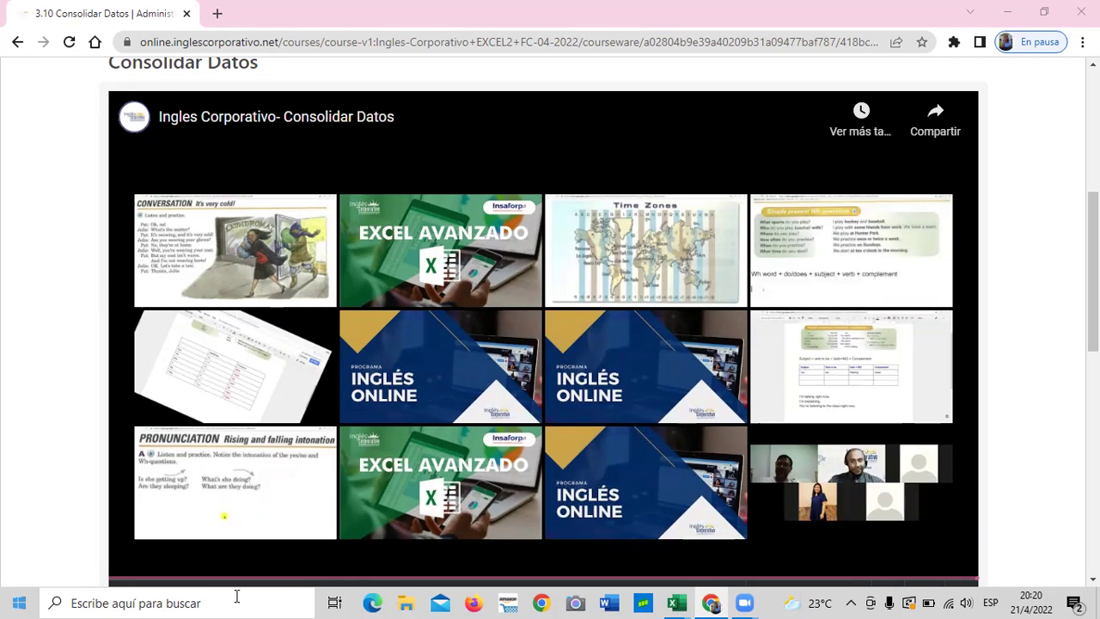
- Scroll below the finished 4:38 video to the Sección 3 Consolidar Datos practice-file link
{"action": "scroll", "coordinate": [415, 451], "scroll_direction": "down", "scroll_amount": 1}
{"action": "scroll", "coordinate": [415, 451], "scroll_direction": "down", "scroll_amount": 3}
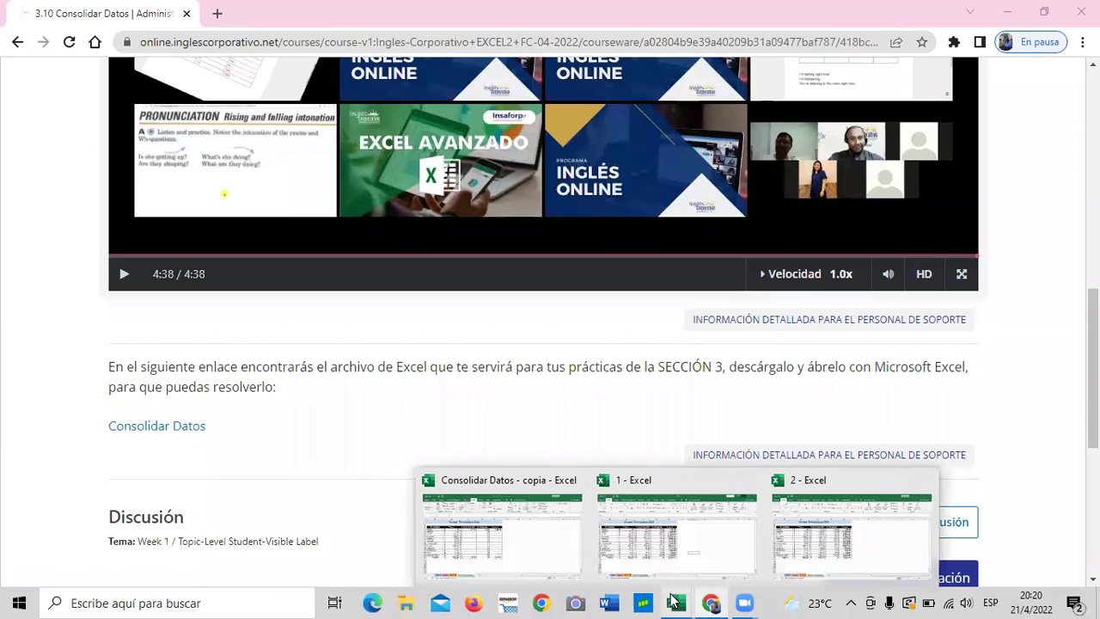
{"action": "mouse_move", "coordinate": [677, 604]}
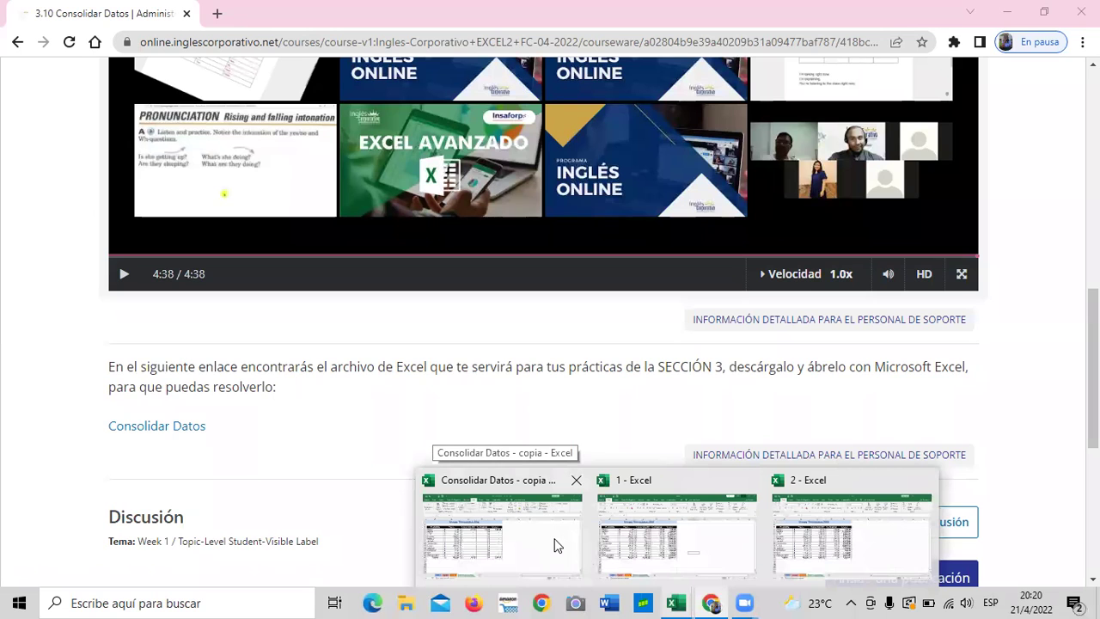
{"action": "mouse_move", "coordinate": [676, 526]}
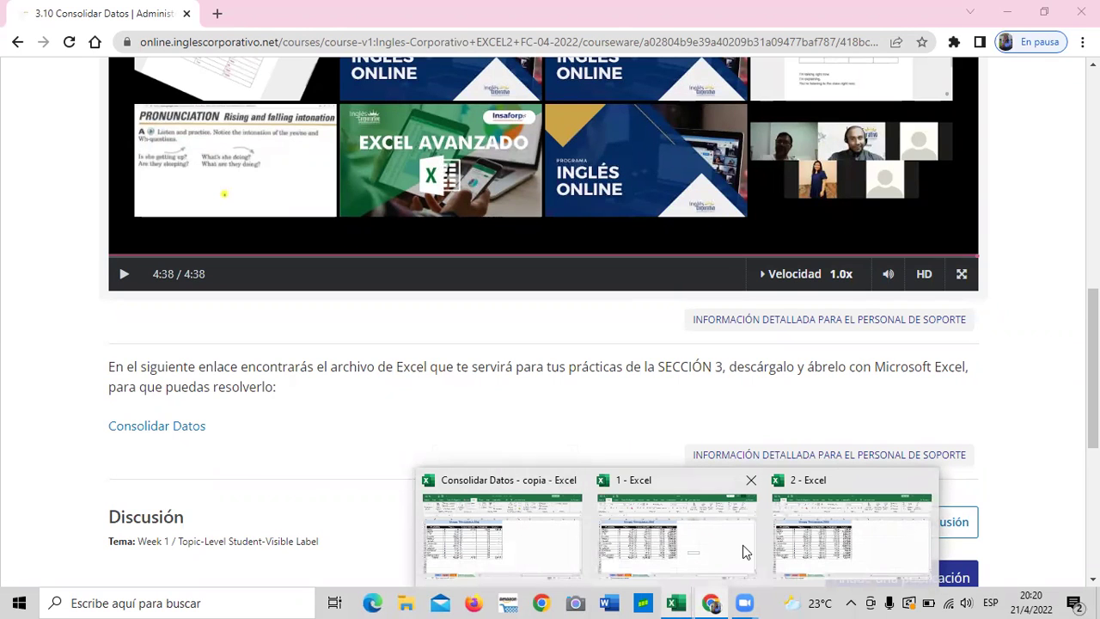
- Bring up the 'Consolidar Datos - copia' workbook and review the Enero, Febrero and Marzo quantities
{"action": "left_click", "coordinate": [519, 539]}
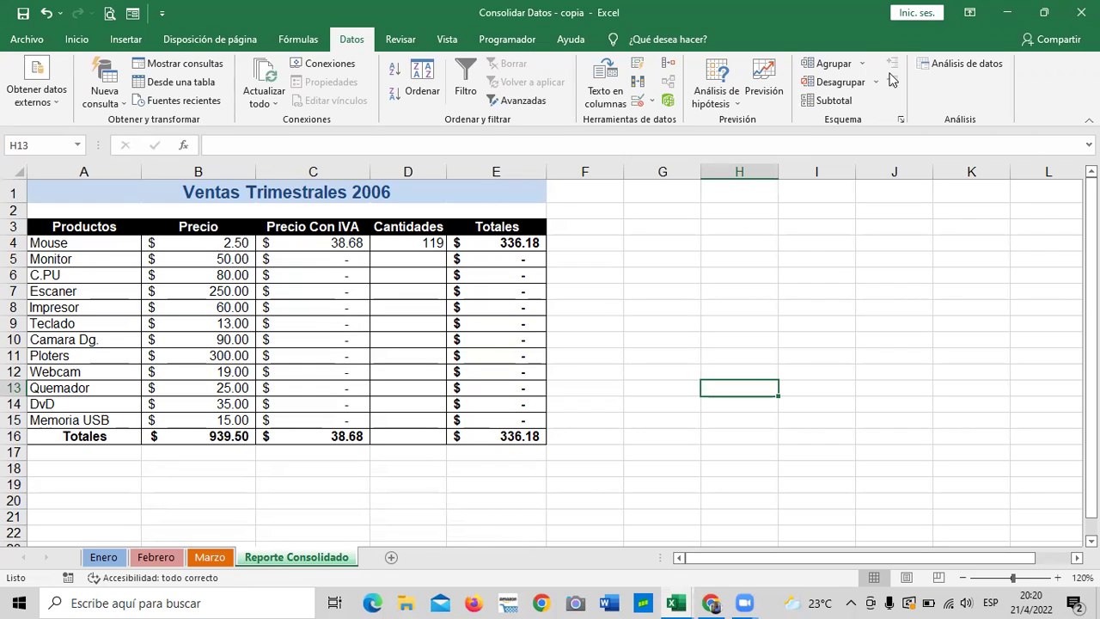
{"action": "left_click", "coordinate": [628, 306]}
{"action": "left_click", "coordinate": [104, 558]}
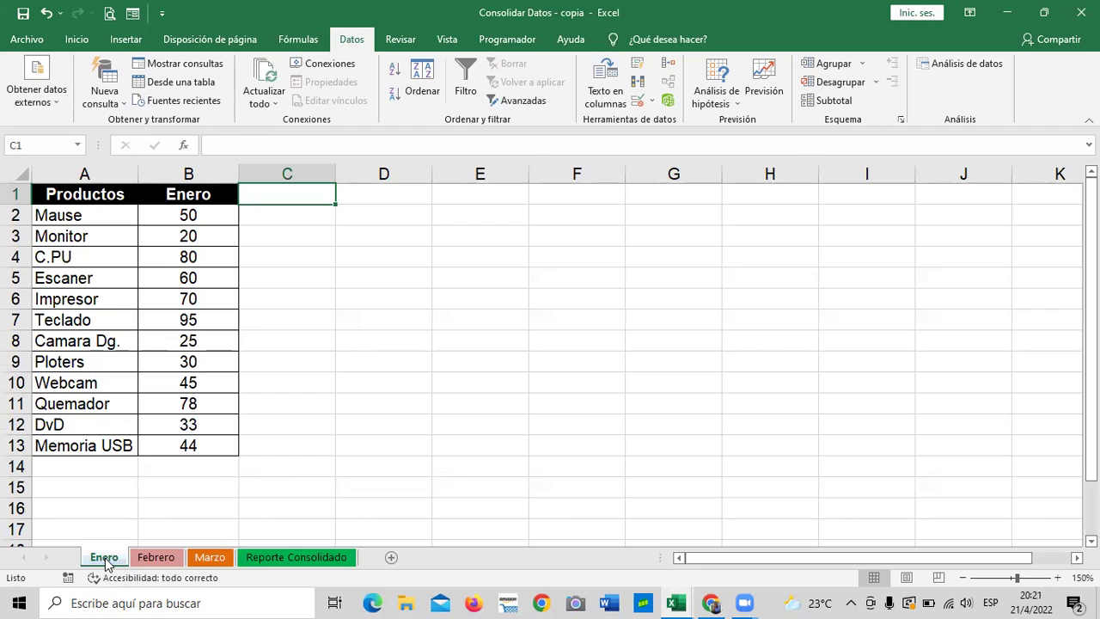
{"action": "left_click", "coordinate": [148, 563]}
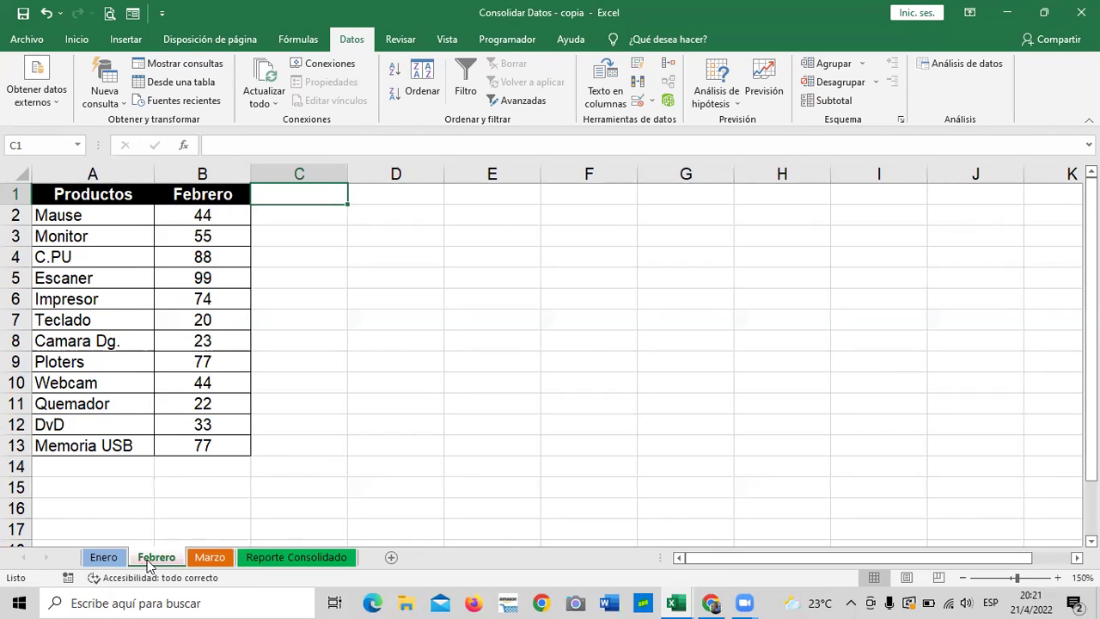
{"action": "left_click", "coordinate": [213, 558]}
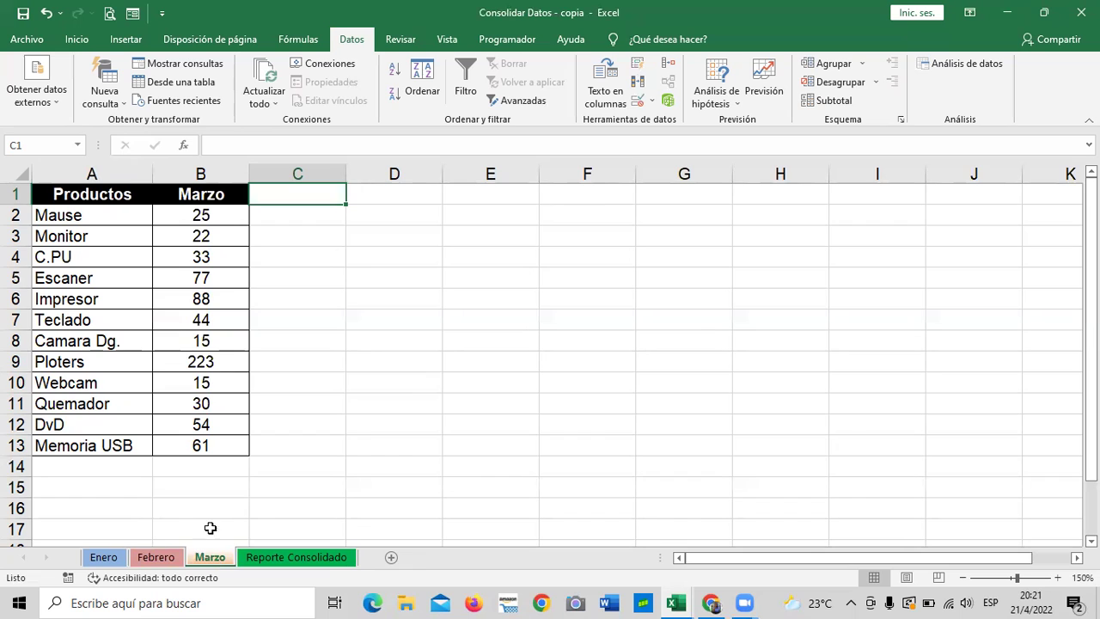
- On Reporte Consolidado, check the Mouse price in B4 and the IVA formula in C4
{"action": "left_click", "coordinate": [319, 556]}
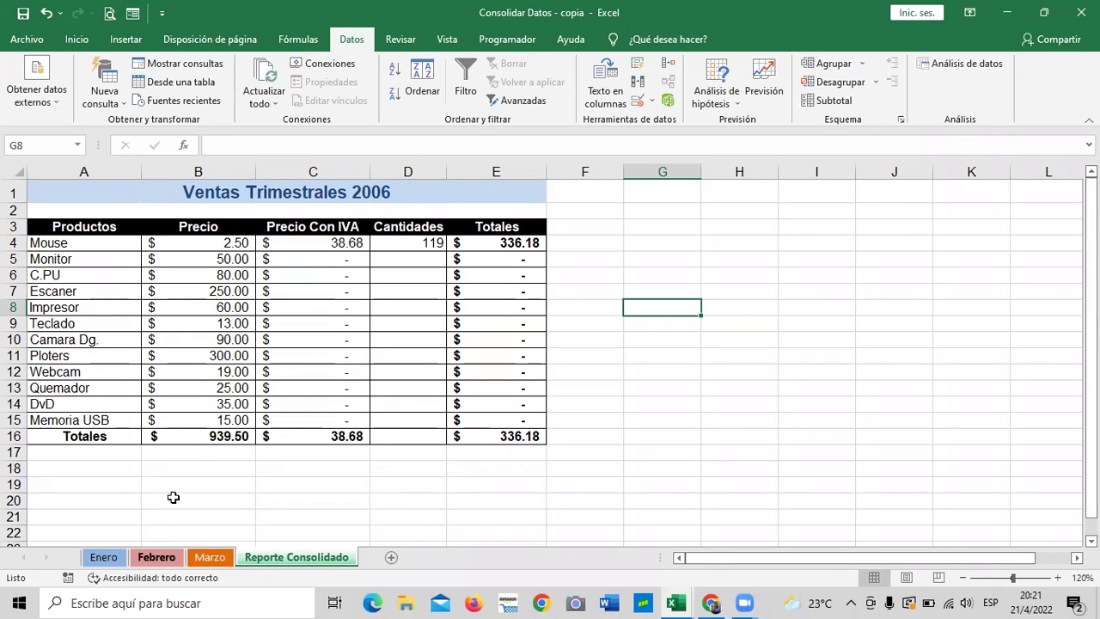
{"action": "left_click", "coordinate": [211, 248]}
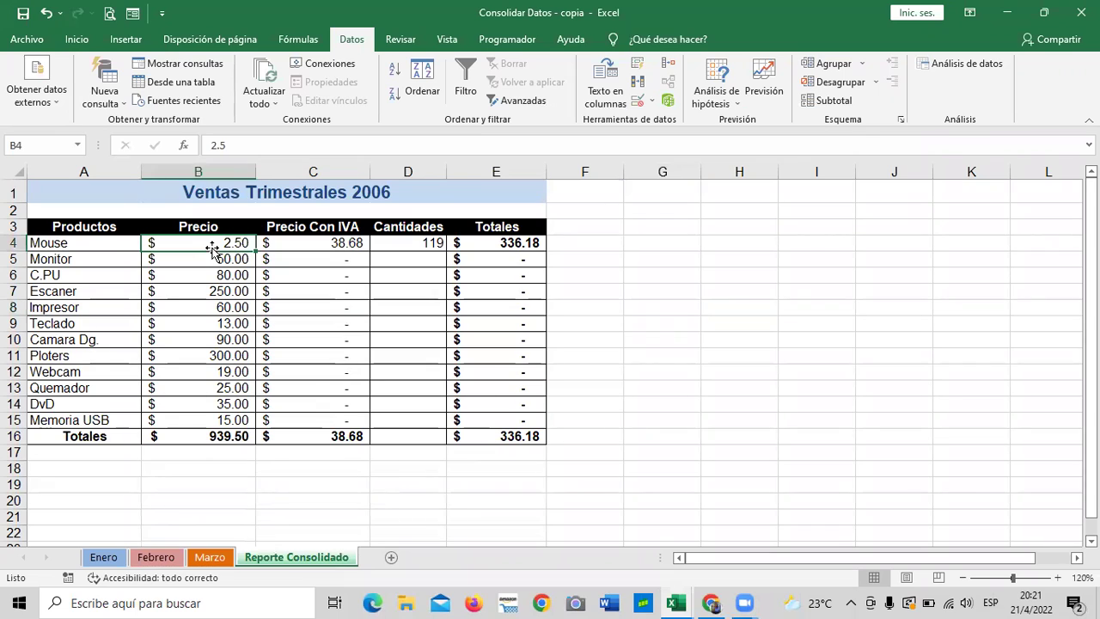
{"action": "left_click", "coordinate": [289, 245]}
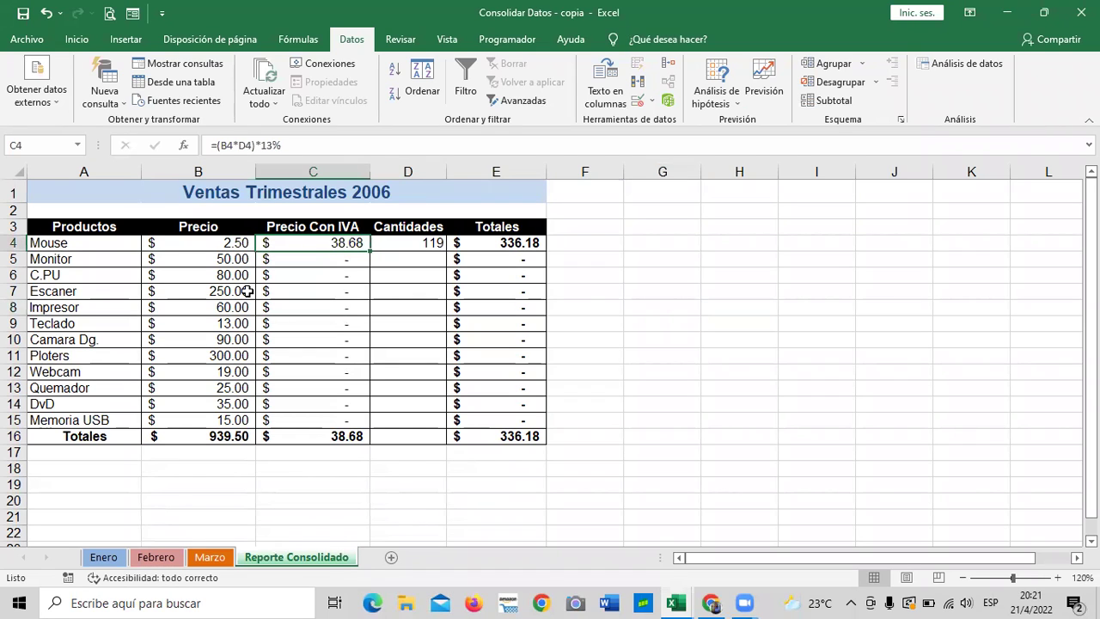
{"action": "left_click", "coordinate": [387, 144]}
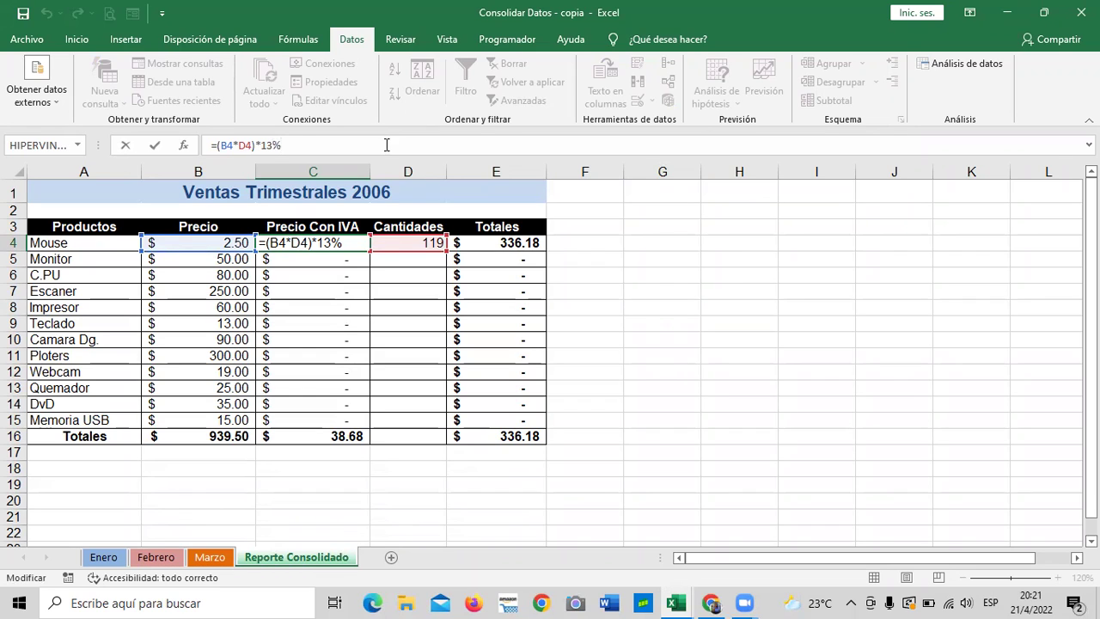
{"action": "key", "text": "Return"}
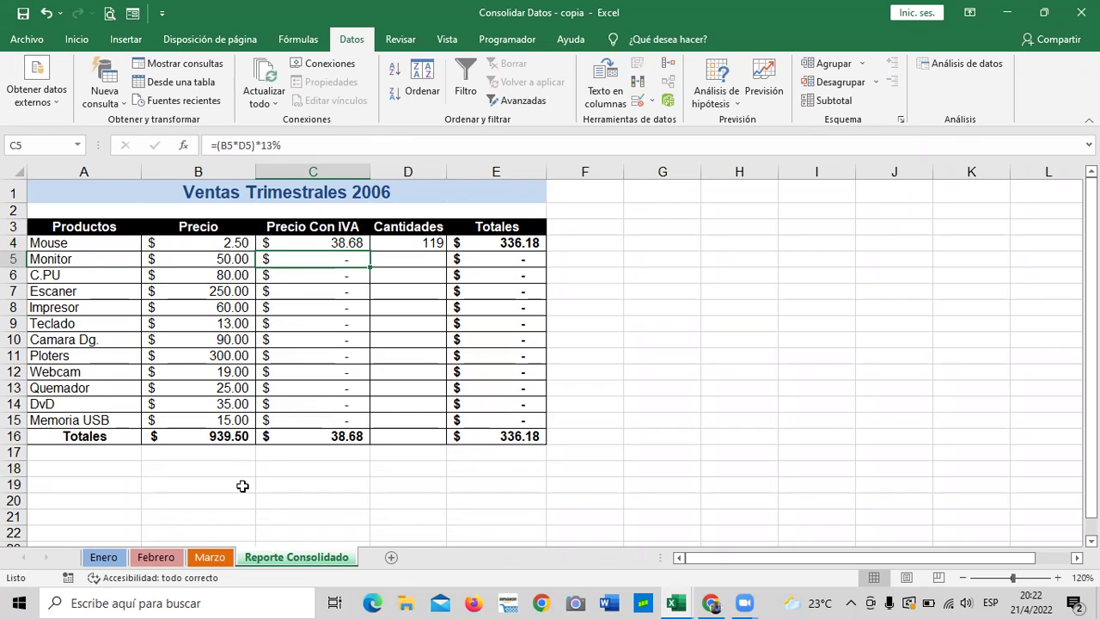
{"action": "left_click", "coordinate": [501, 244]}
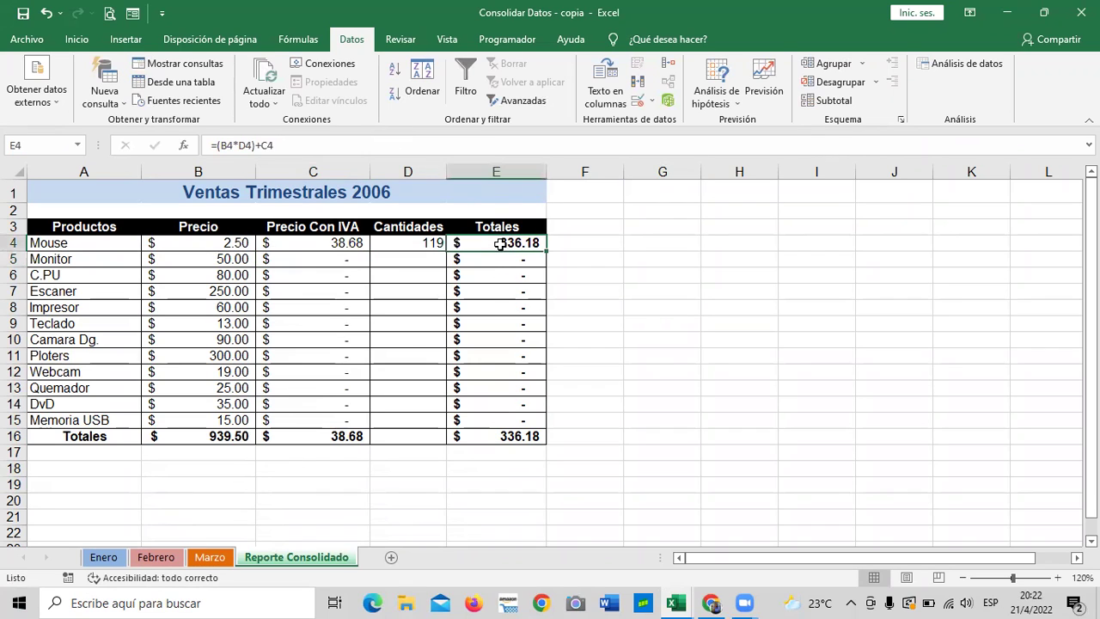
{"action": "left_click", "coordinate": [464, 143]}
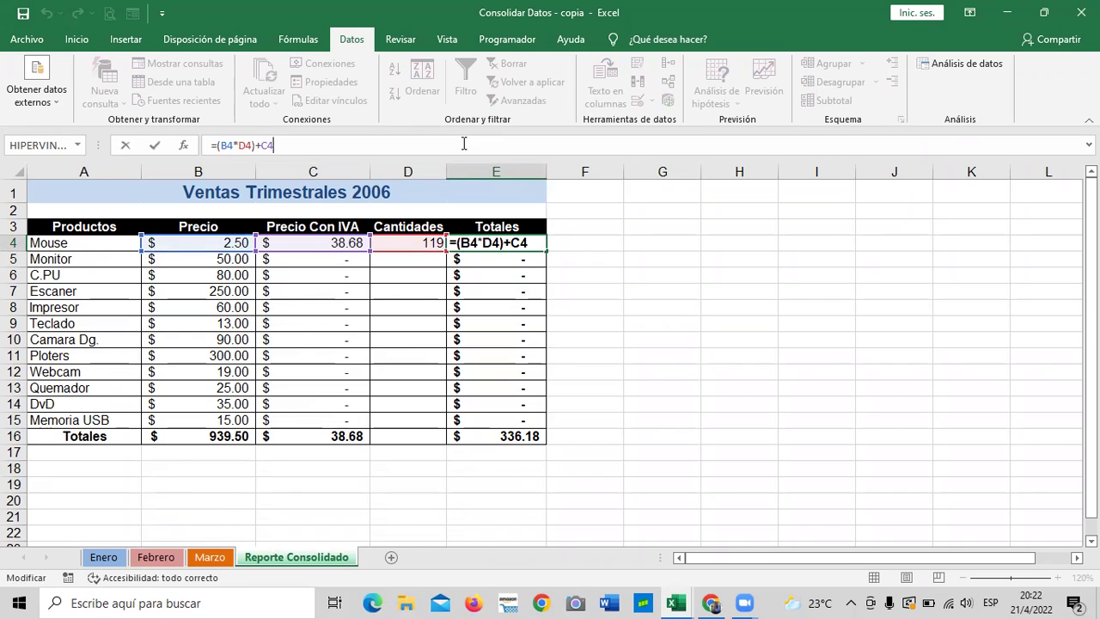
{"action": "key", "text": "Return"}
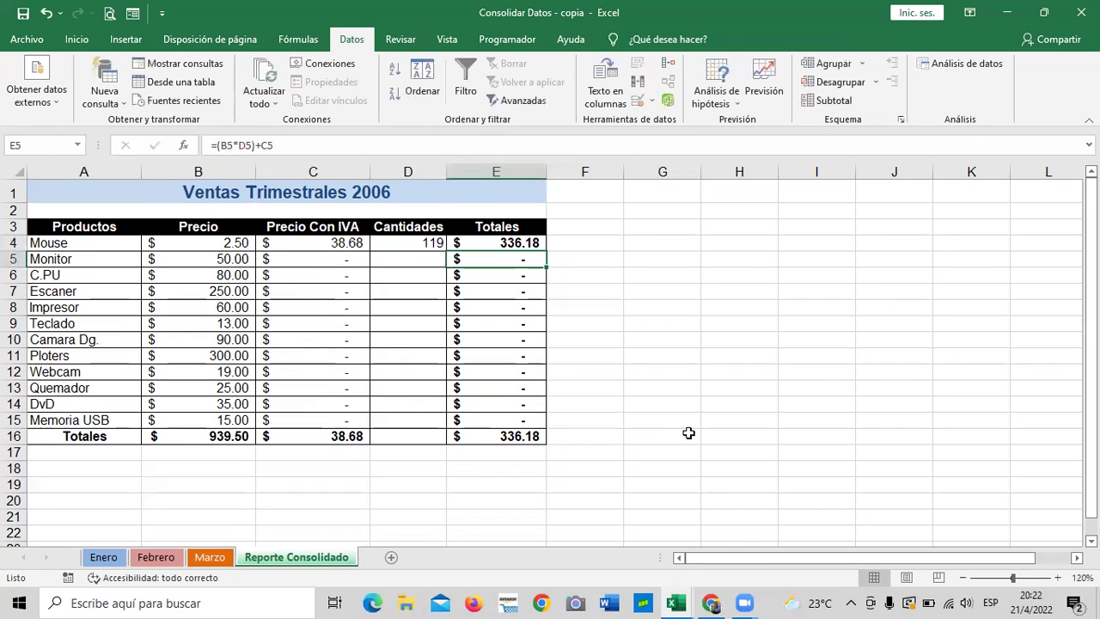
{"action": "left_click", "coordinate": [690, 434]}
{"action": "left_click", "coordinate": [407, 256]}
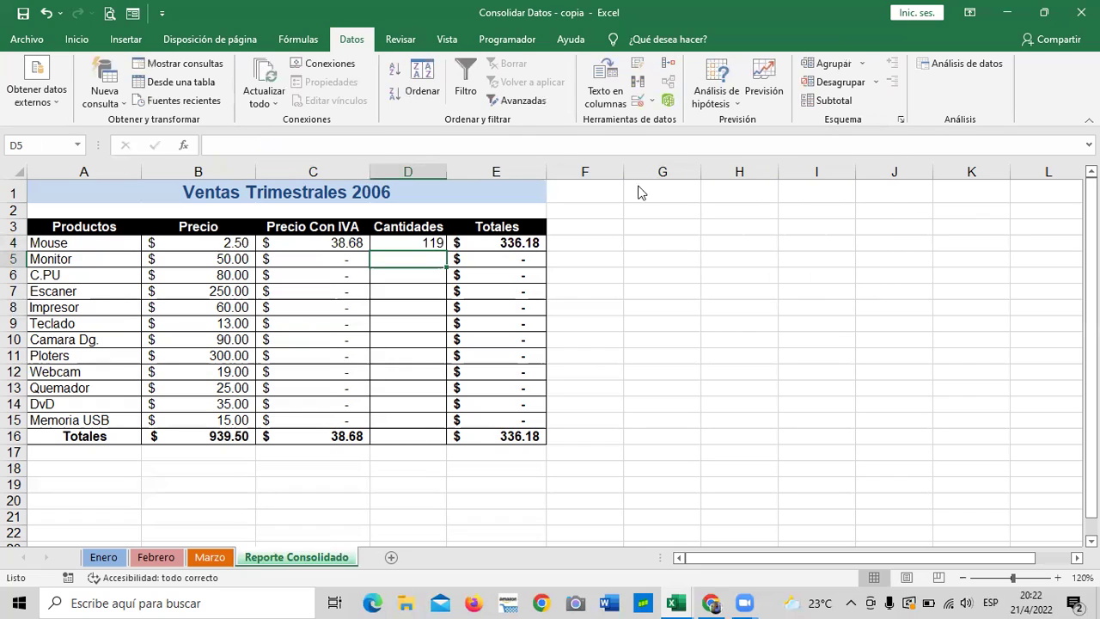
{"action": "left_click", "coordinate": [663, 73]}
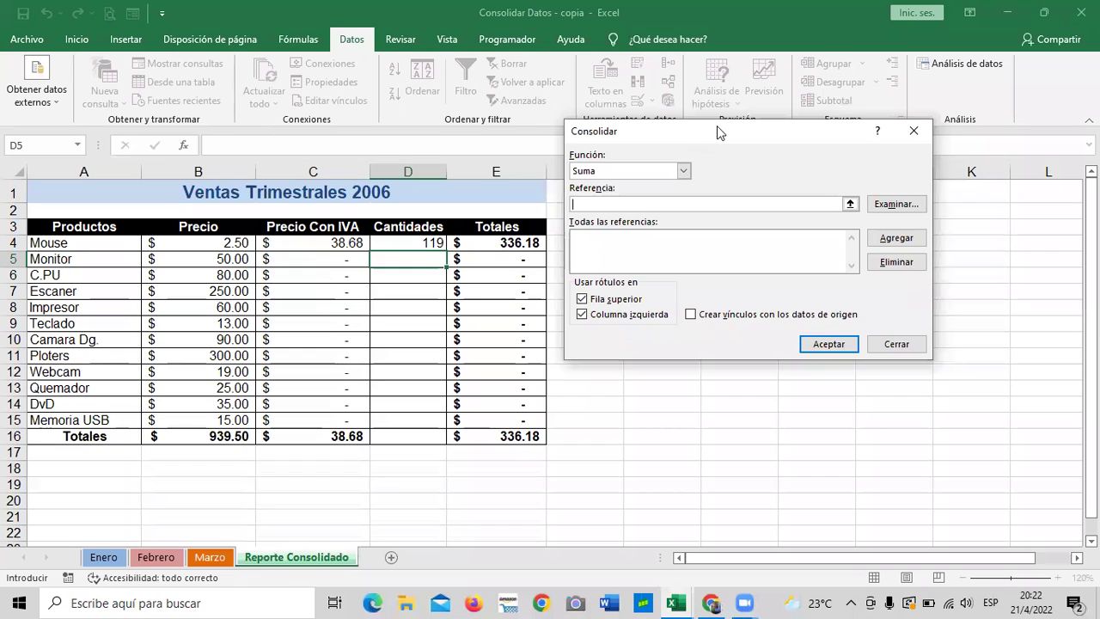
{"action": "left_click_drag", "start_coordinate": [717, 125], "coordinate": [692, 220]}
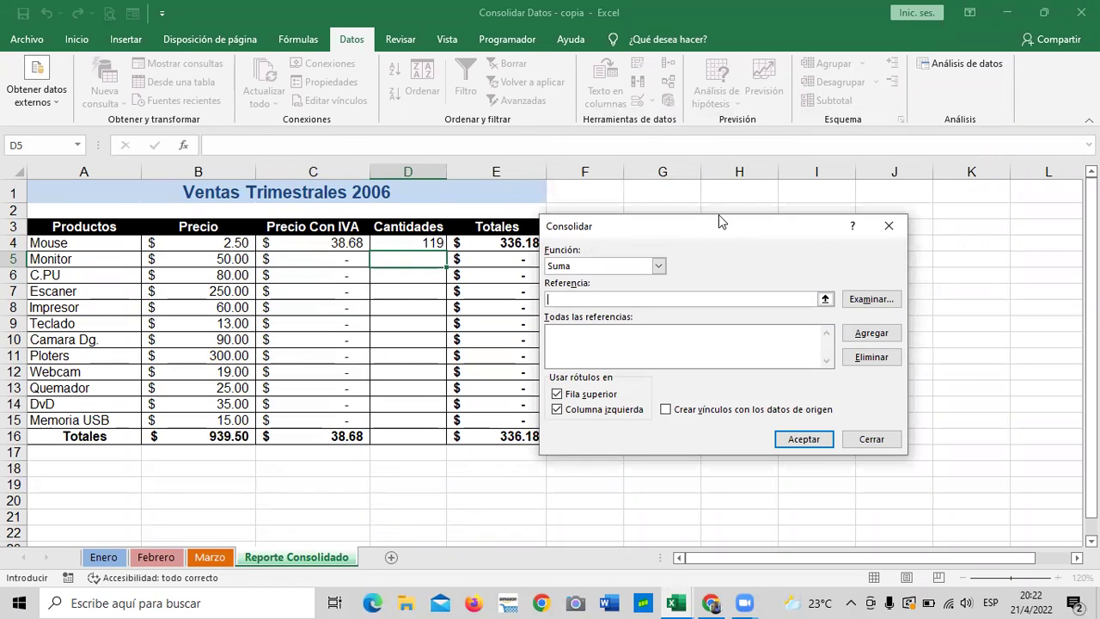
{"action": "left_click_drag", "start_coordinate": [719, 220], "coordinate": [734, 155]}
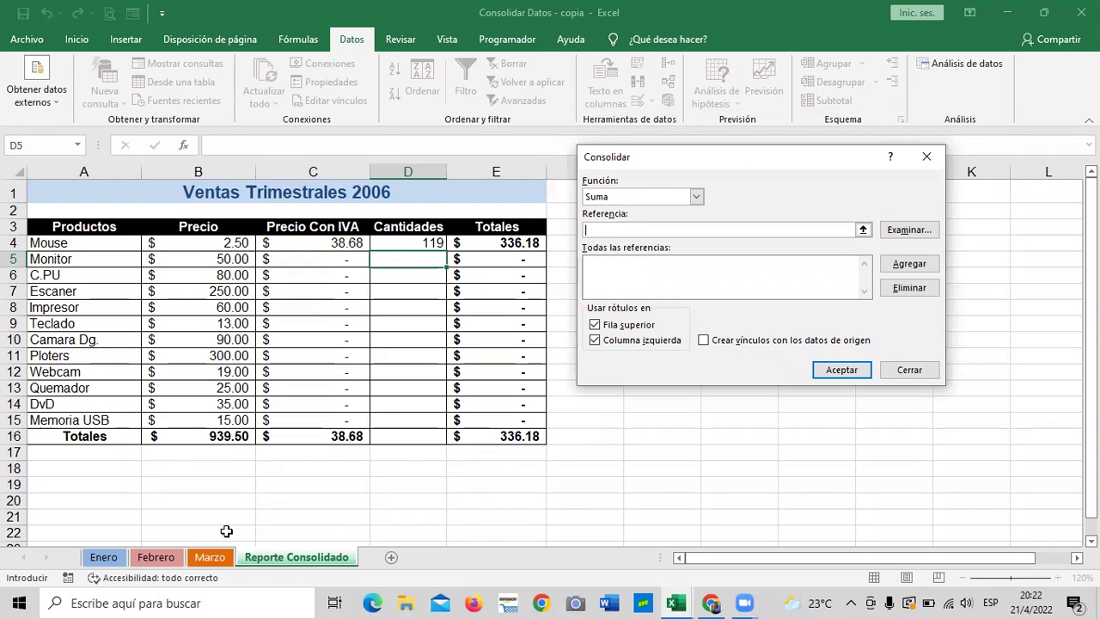
{"action": "left_click", "coordinate": [104, 558]}
- Cancel the consolidation and correct the Febrero product name Mause to Mouse in A2
{"action": "left_click", "coordinate": [910, 370]}
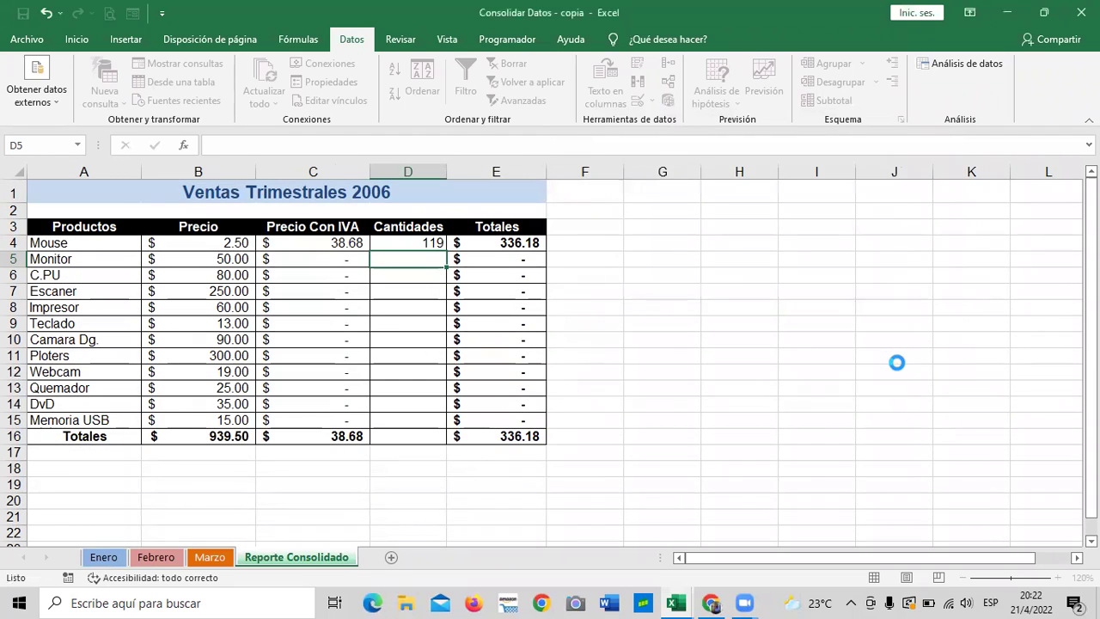
{"action": "left_click", "coordinate": [105, 559]}
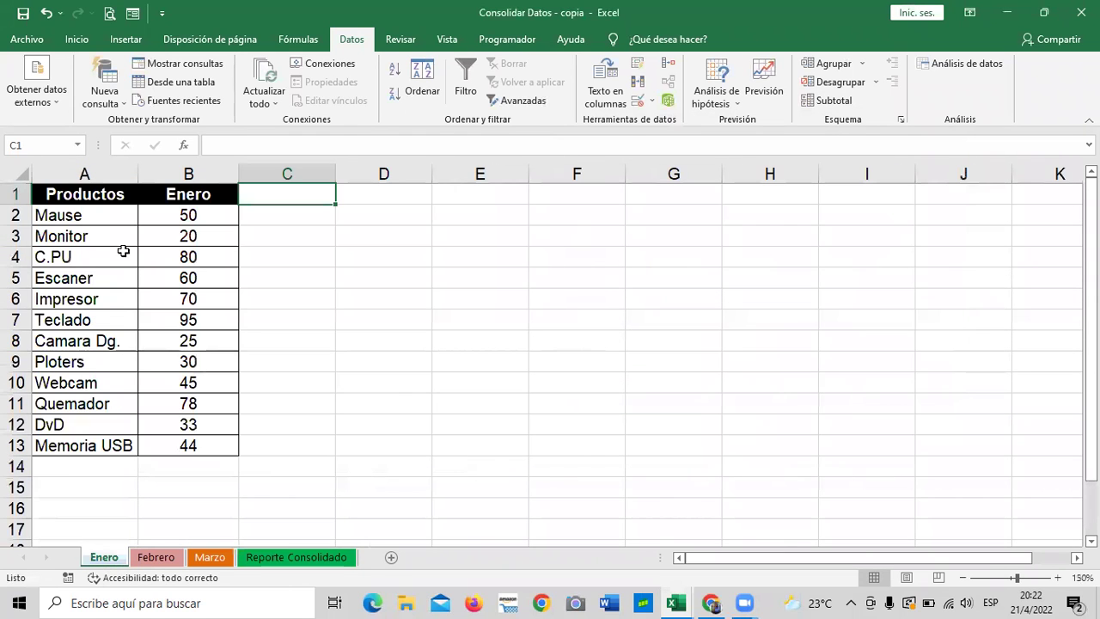
{"action": "left_click", "coordinate": [157, 559]}
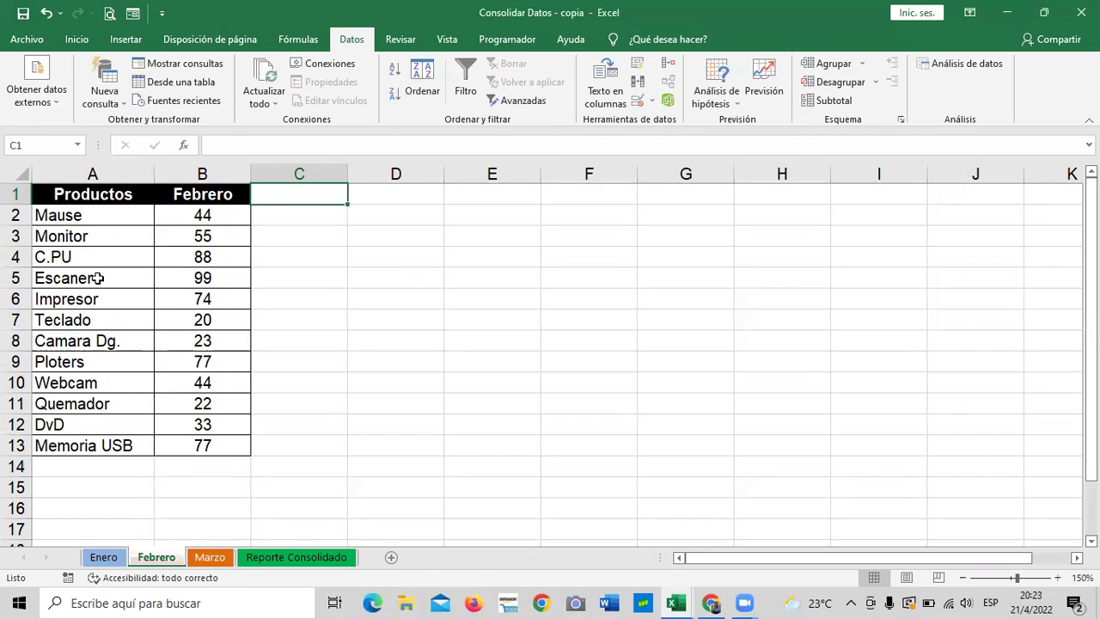
{"action": "left_click", "coordinate": [66, 217]}
{"action": "left_click", "coordinate": [223, 144]}
{"action": "key", "text": "BackSpace"}
{"action": "type", "text": "o"}
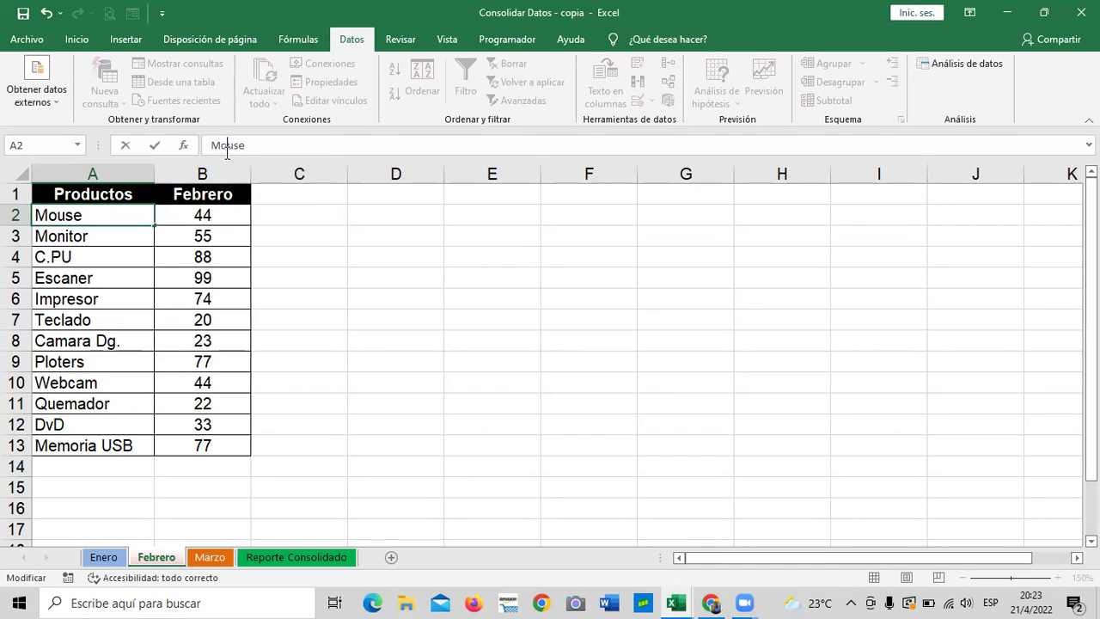
{"action": "key", "text": "Return"}
{"action": "left_click", "coordinate": [372, 340]}
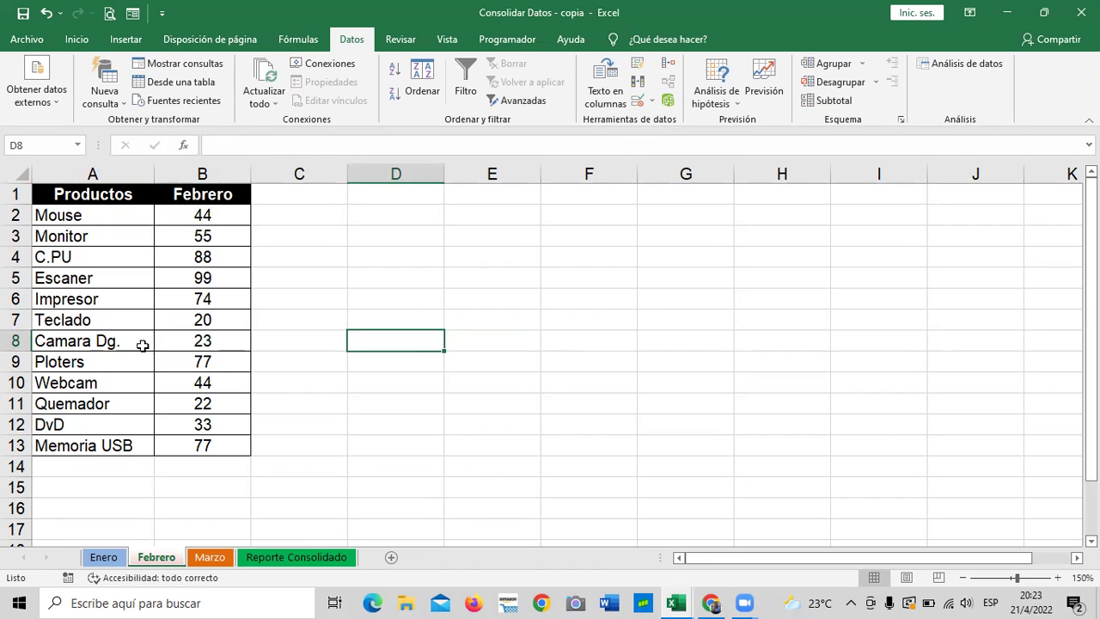
- Look over the Marzo table's quantities, then return to Reporte Consolidado
{"action": "left_click", "coordinate": [209, 557]}
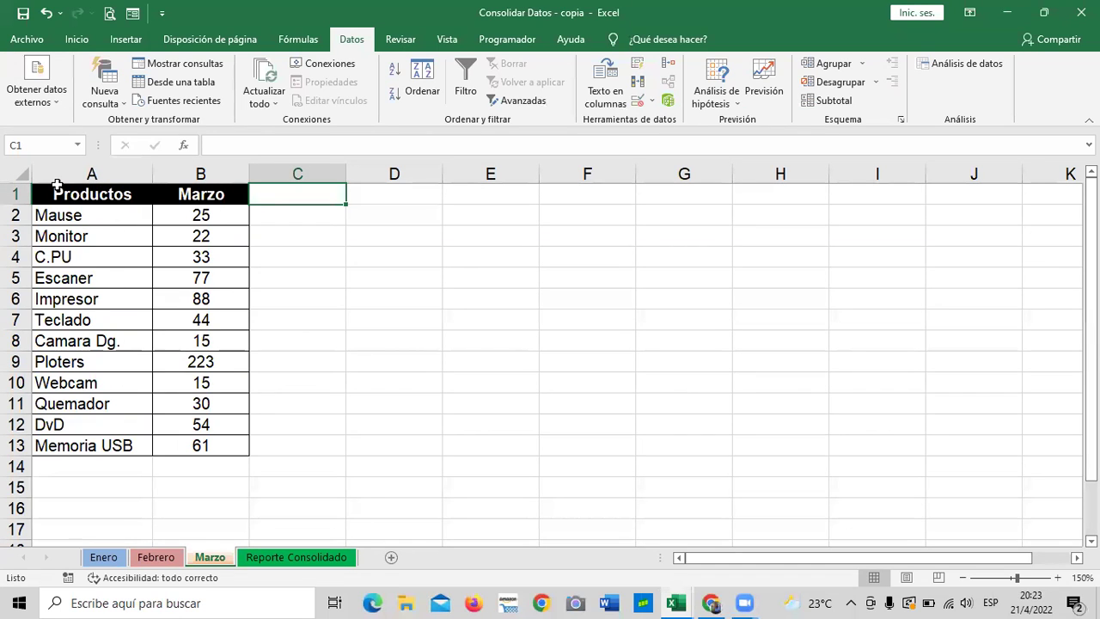
{"action": "mouse_move", "coordinate": [53, 190]}
{"action": "left_mouse_down"}
{"action": "mouse_move", "coordinate": [226, 342]}
{"action": "mouse_move", "coordinate": [238, 445]}
{"action": "left_mouse_up"}
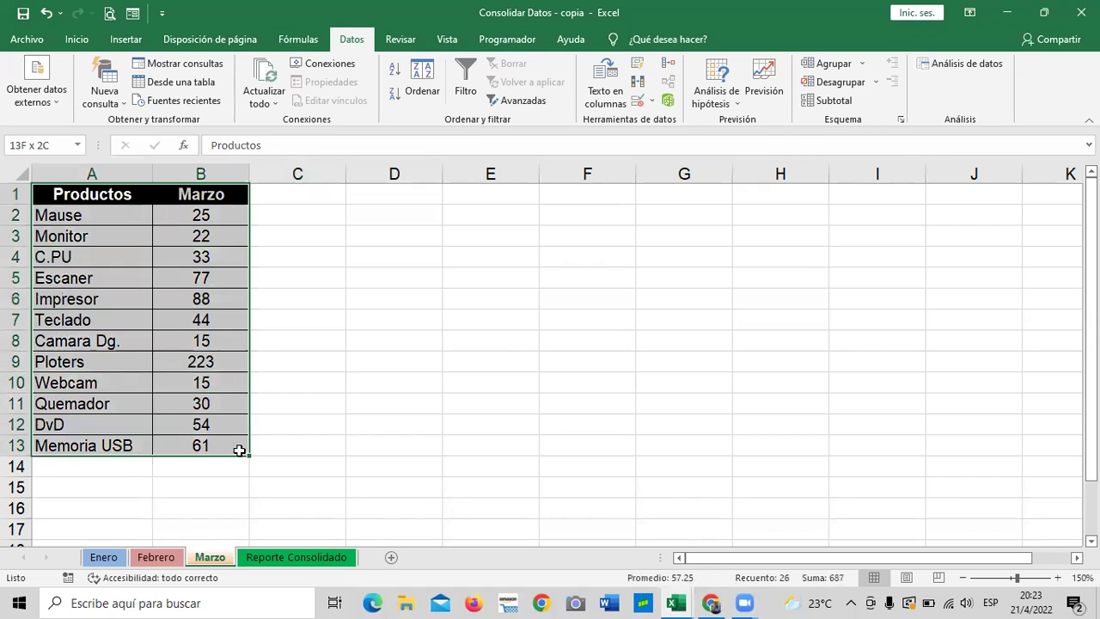
{"action": "left_click", "coordinate": [344, 383]}
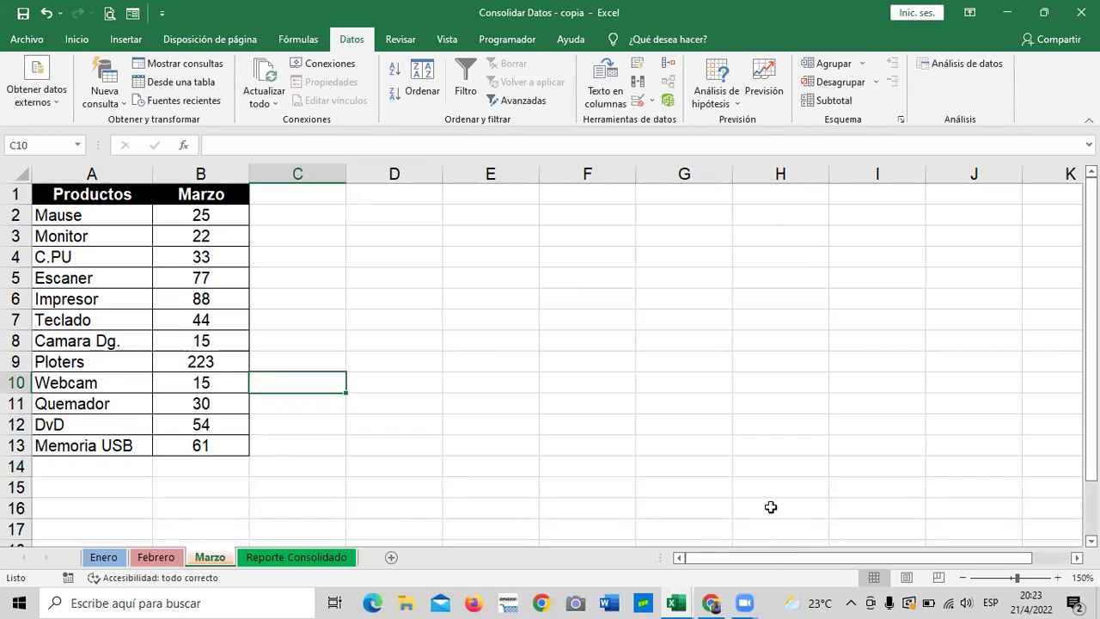
{"action": "left_click", "coordinate": [125, 194]}
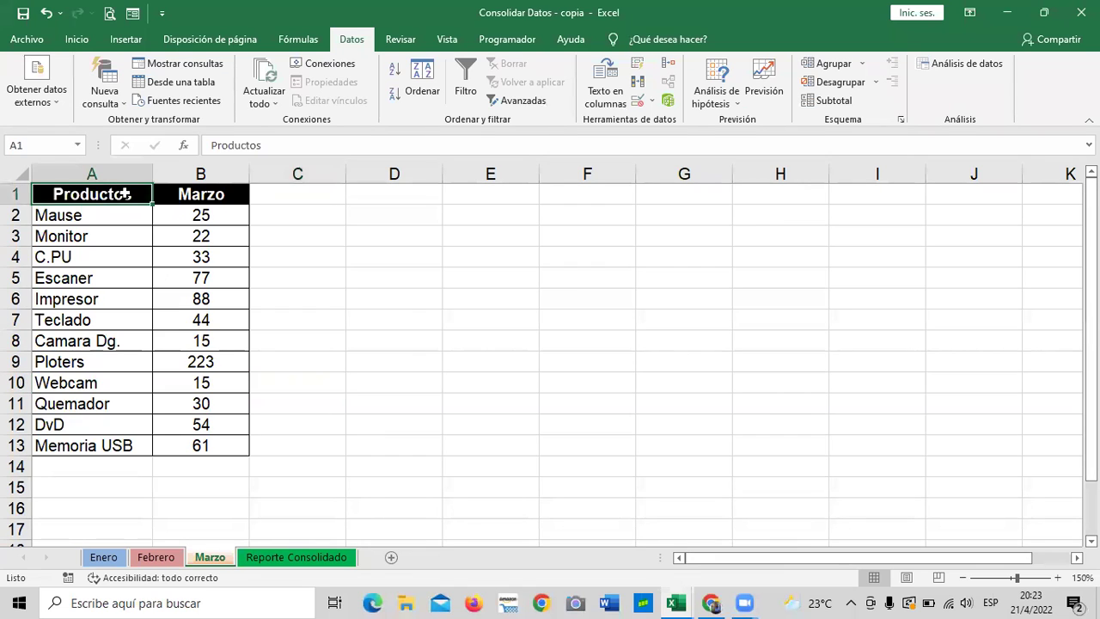
{"action": "left_click", "coordinate": [236, 256]}
{"action": "left_click", "coordinate": [223, 446]}
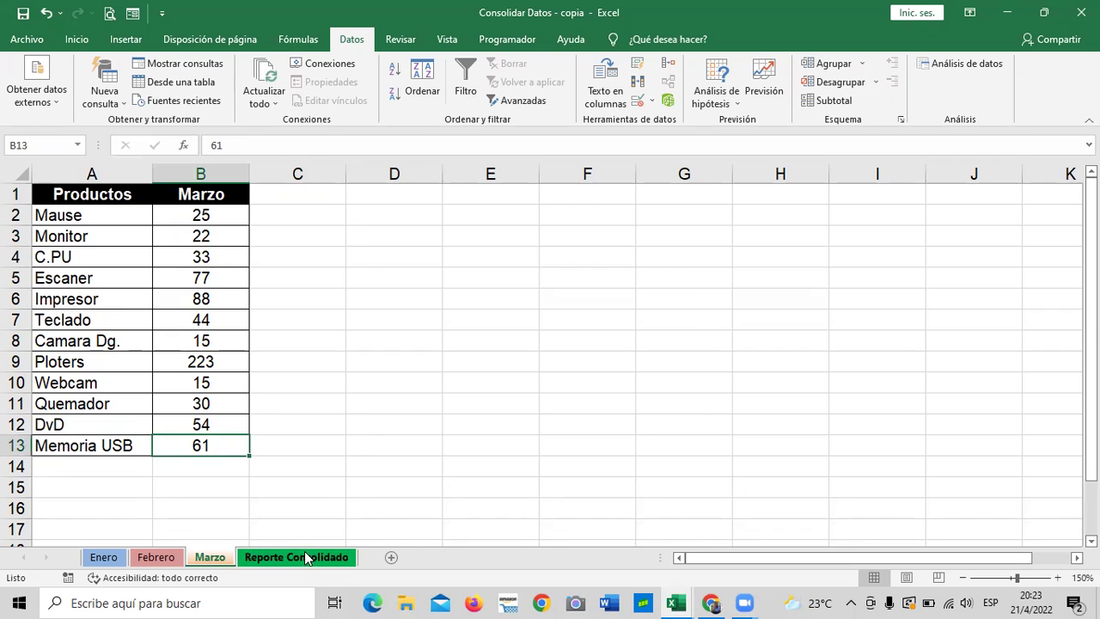
{"action": "left_click", "coordinate": [301, 557]}
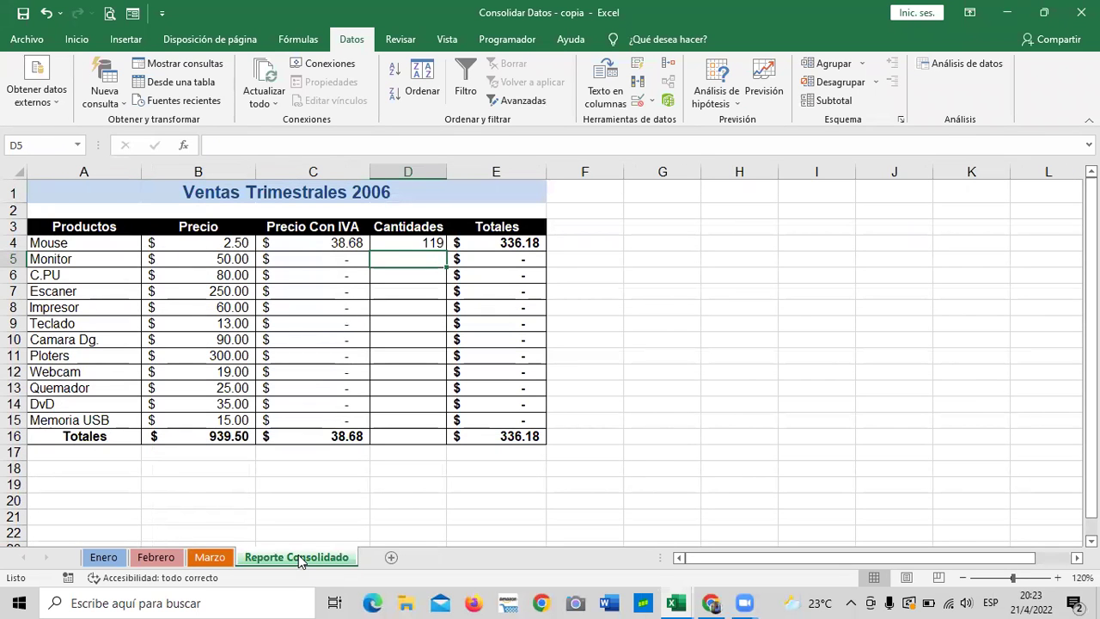
{"action": "left_click", "coordinate": [685, 370]}
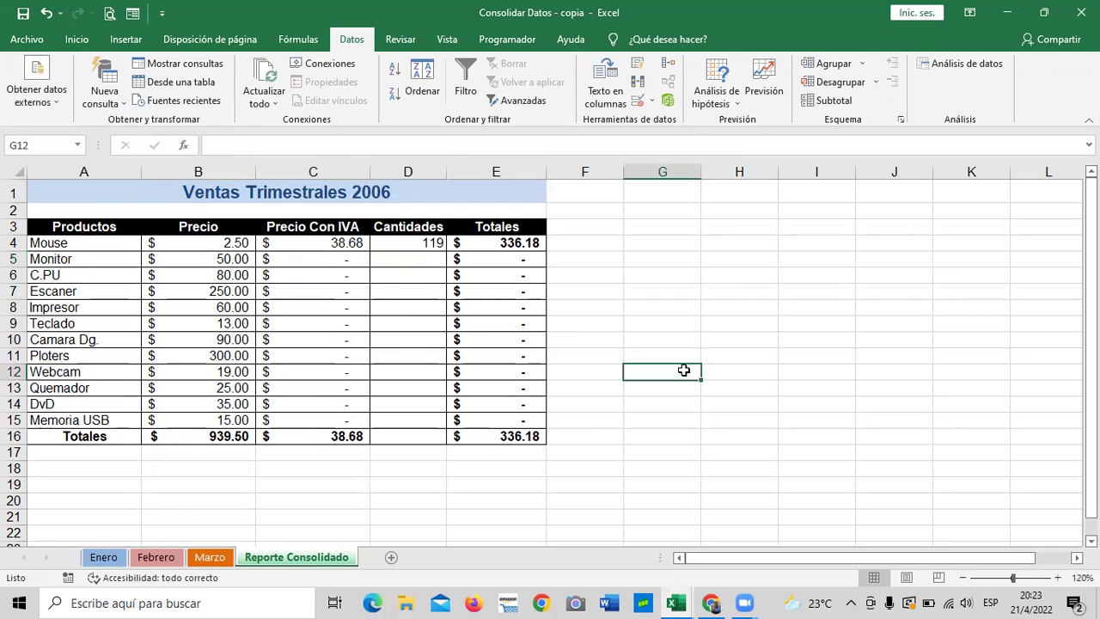
{"action": "left_click", "coordinate": [409, 246]}
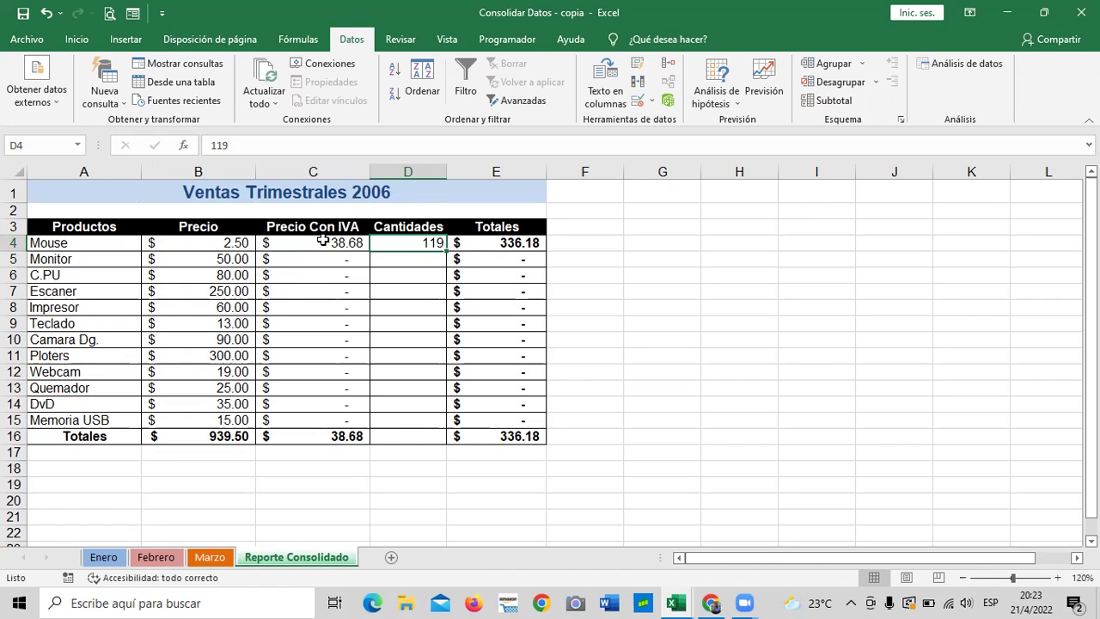
{"action": "left_click", "coordinate": [729, 292]}
{"action": "left_click", "coordinate": [424, 261]}
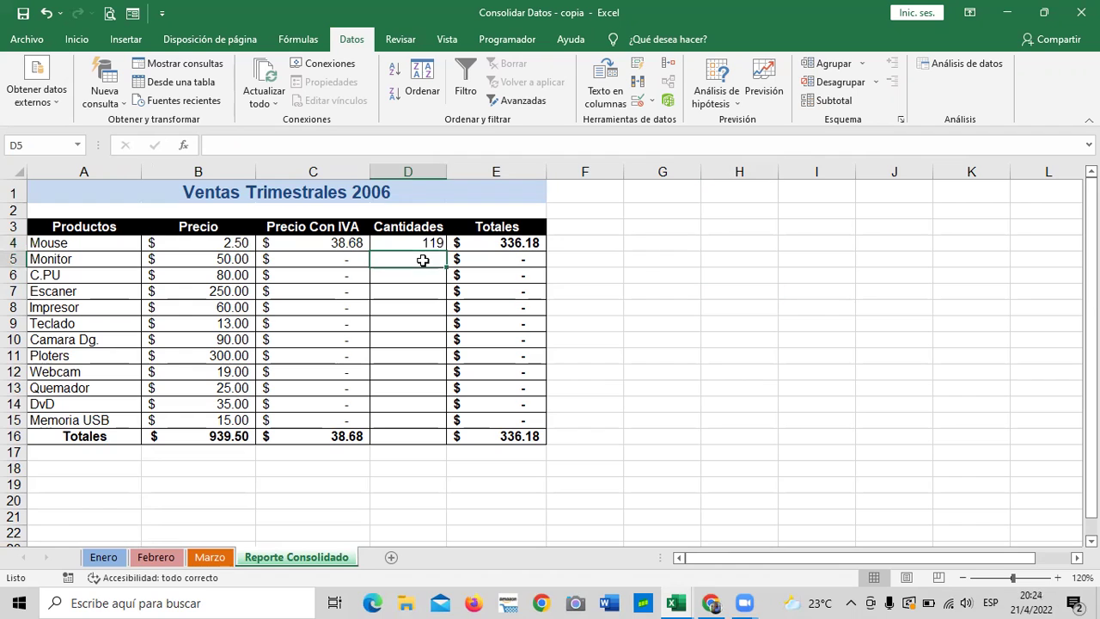
- In Consolidar, untick Fila superior and Columna izquierda labels and keep Suma as the function
{"action": "left_click", "coordinate": [670, 67]}
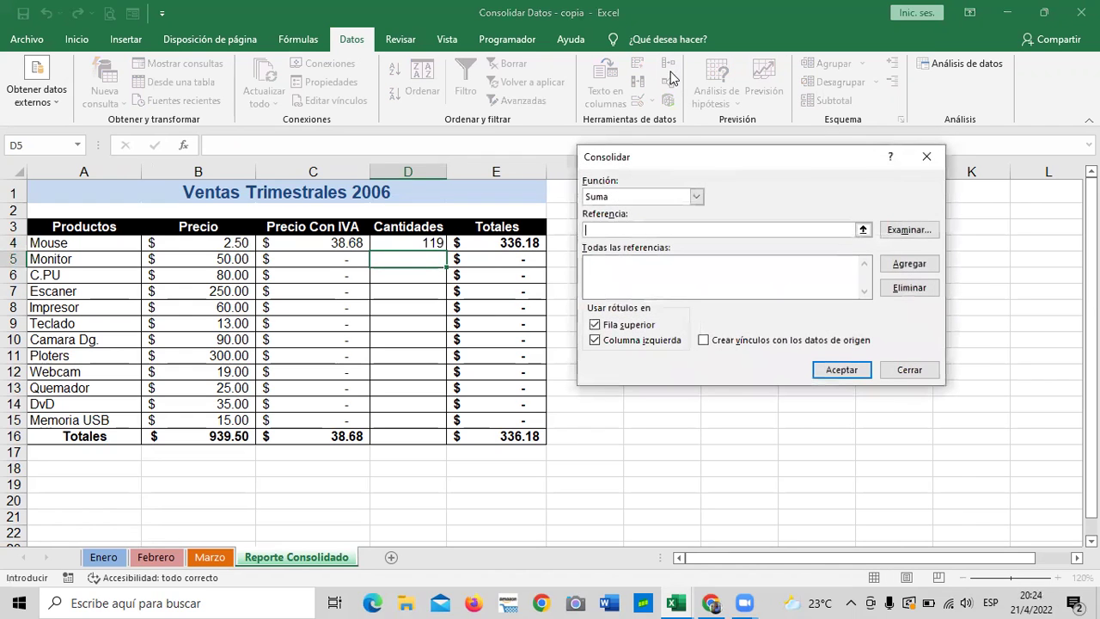
{"action": "left_click_drag", "start_coordinate": [713, 163], "coordinate": [698, 131]}
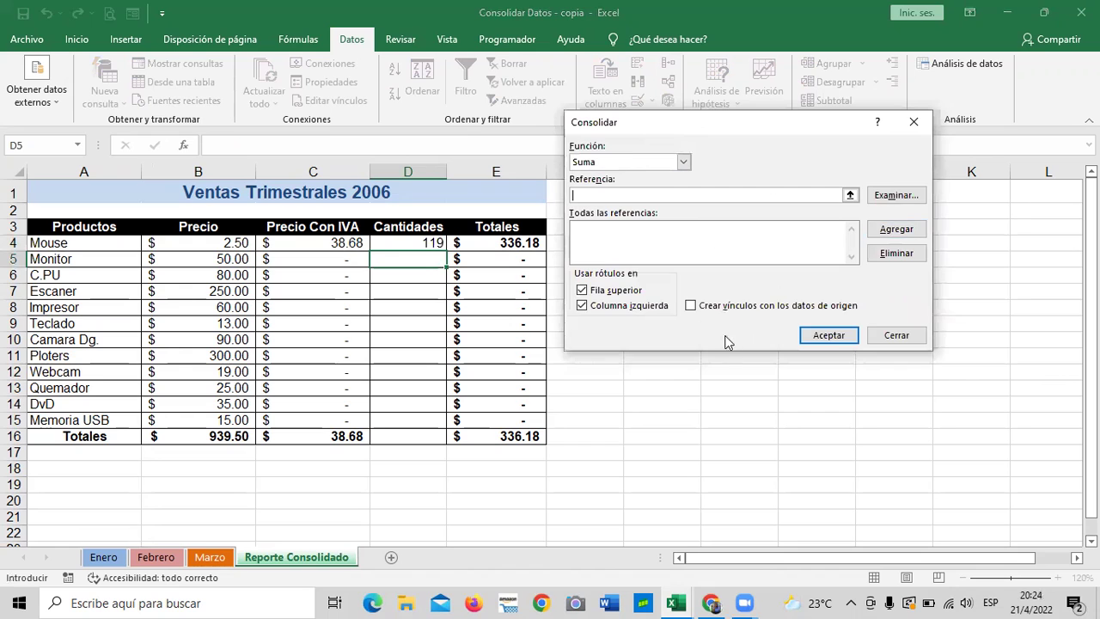
{"action": "left_click", "coordinate": [582, 290]}
{"action": "left_click", "coordinate": [582, 305]}
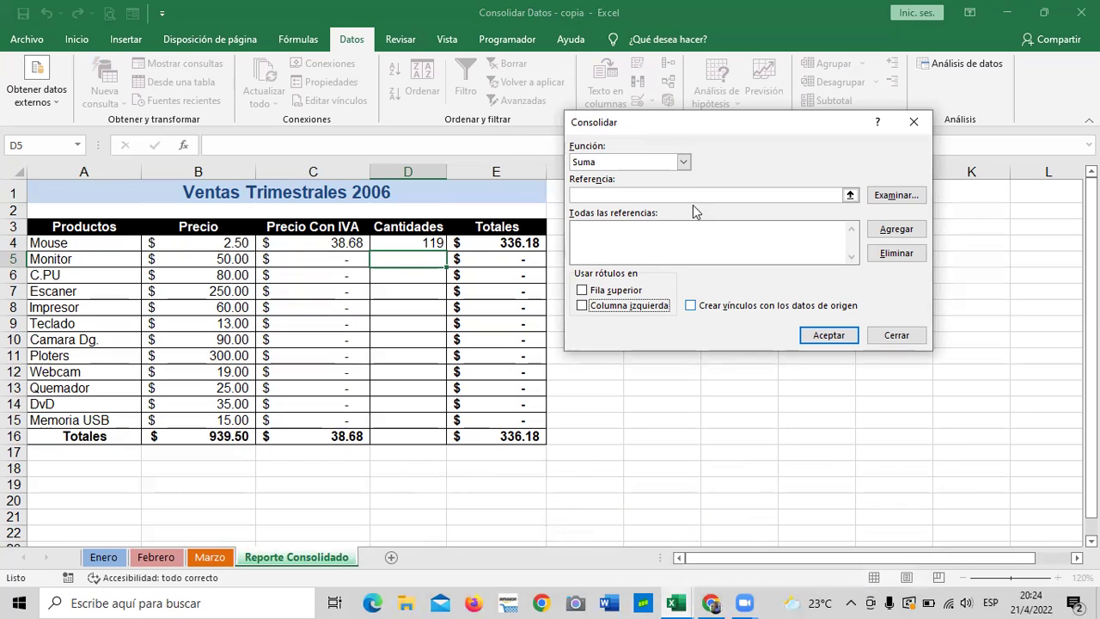
{"action": "left_click", "coordinate": [684, 163]}
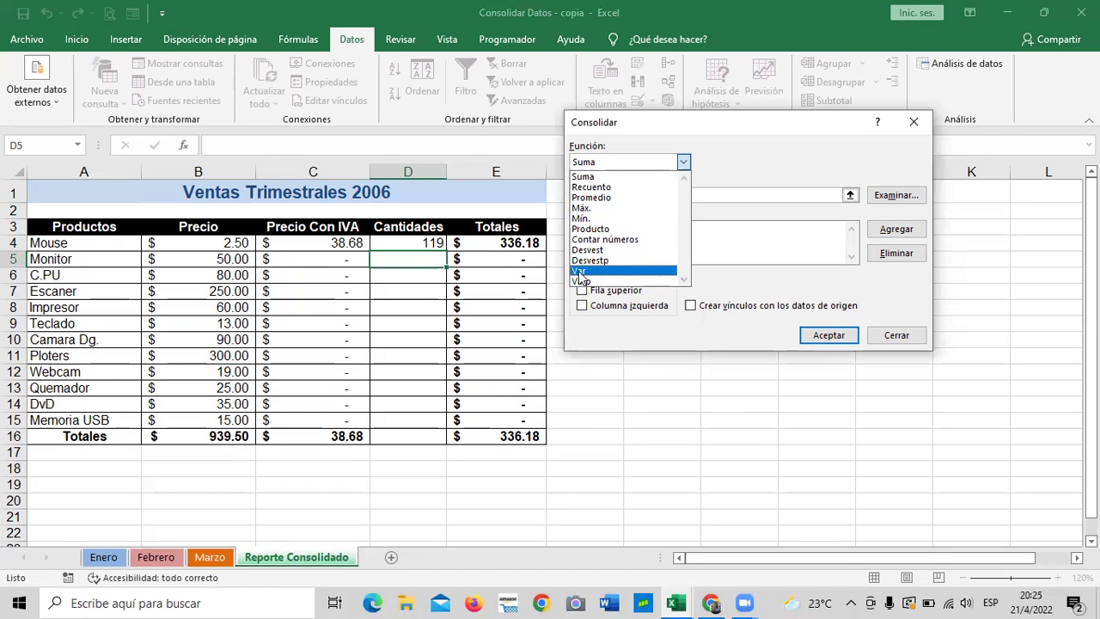
{"action": "left_click", "coordinate": [681, 163]}
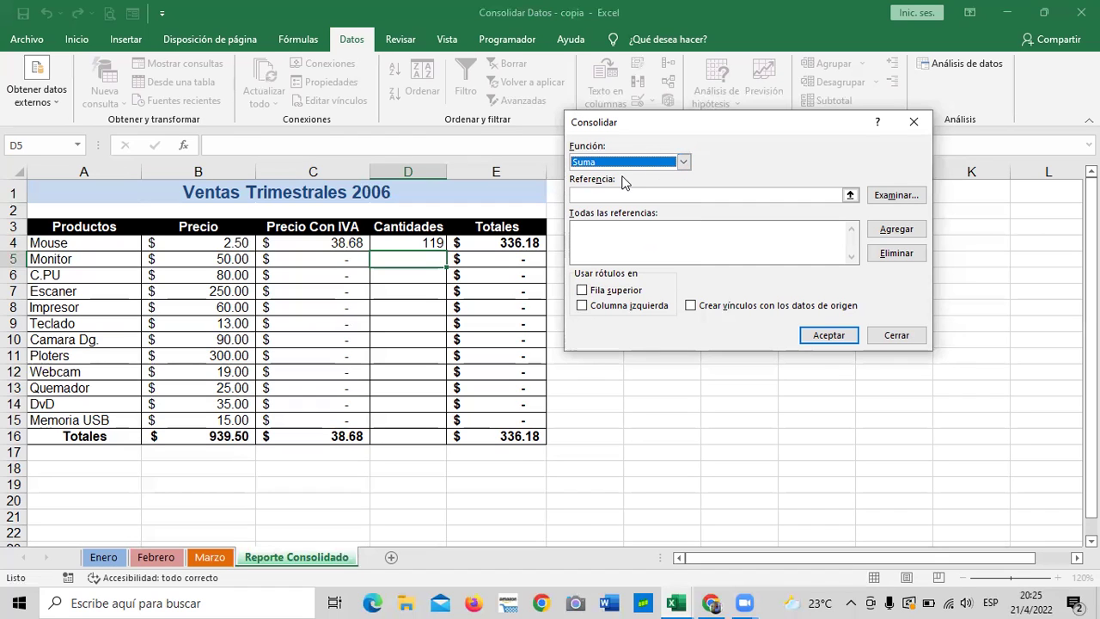
{"action": "left_click_drag", "start_coordinate": [730, 123], "coordinate": [765, 120]}
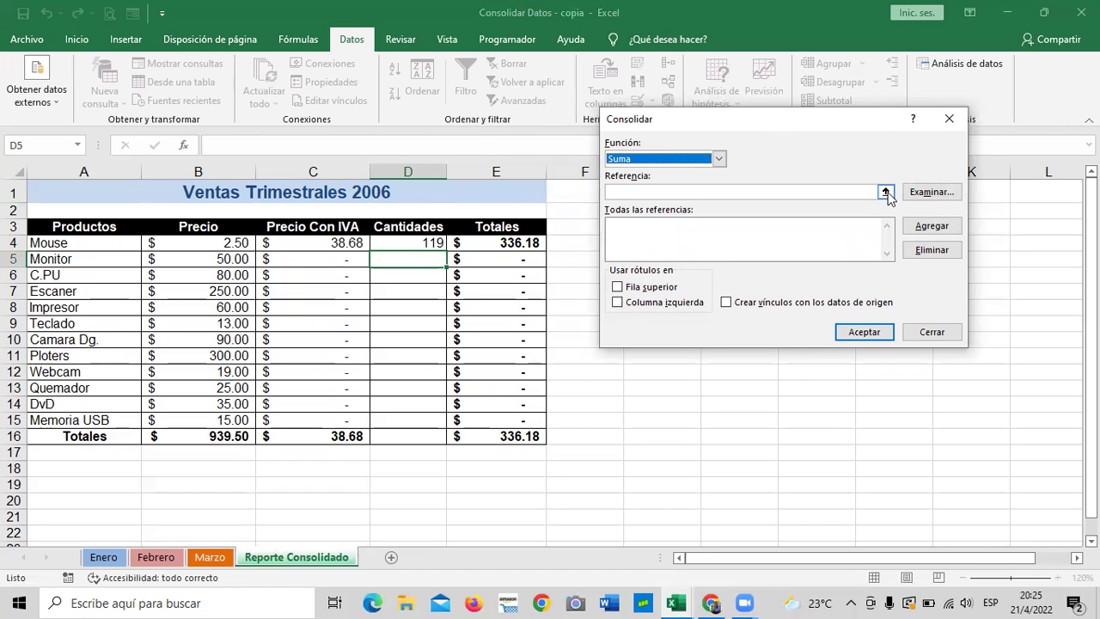
- Add Enero!$B$3, Monitor's January quantity of 20, as the first consolidation reference
{"action": "left_click", "coordinate": [886, 193]}
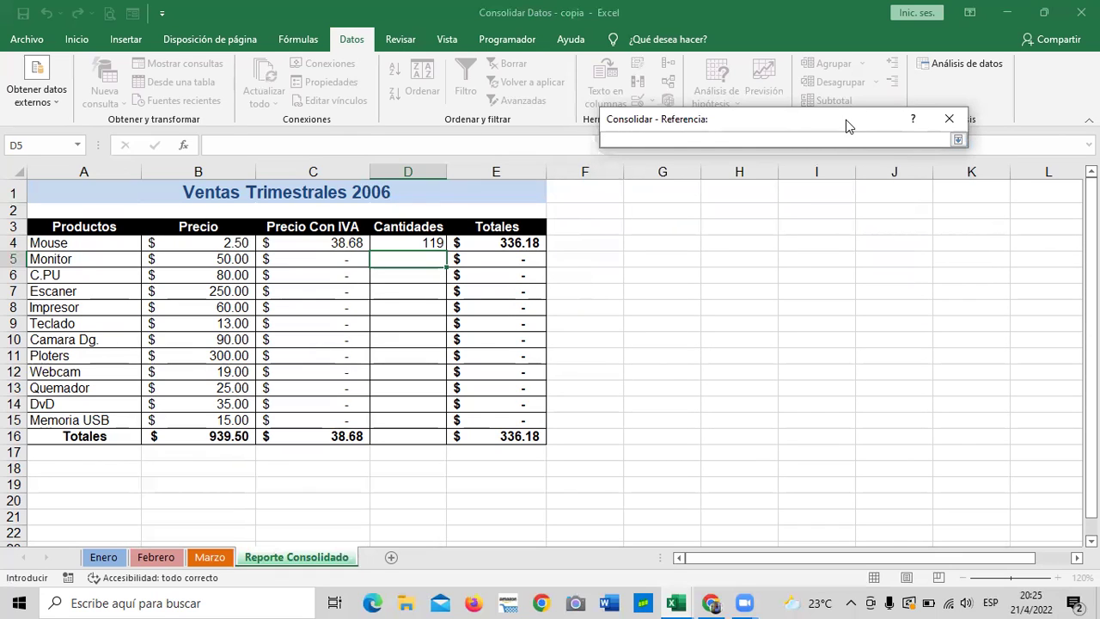
{"action": "left_click_drag", "start_coordinate": [846, 120], "coordinate": [849, 135]}
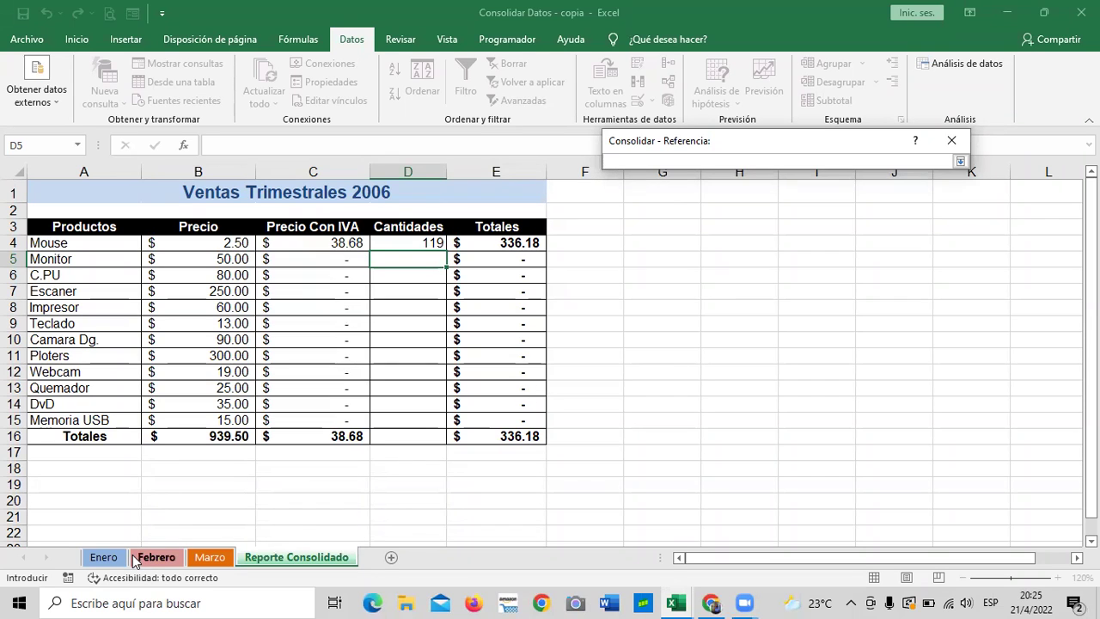
{"action": "left_click", "coordinate": [104, 558]}
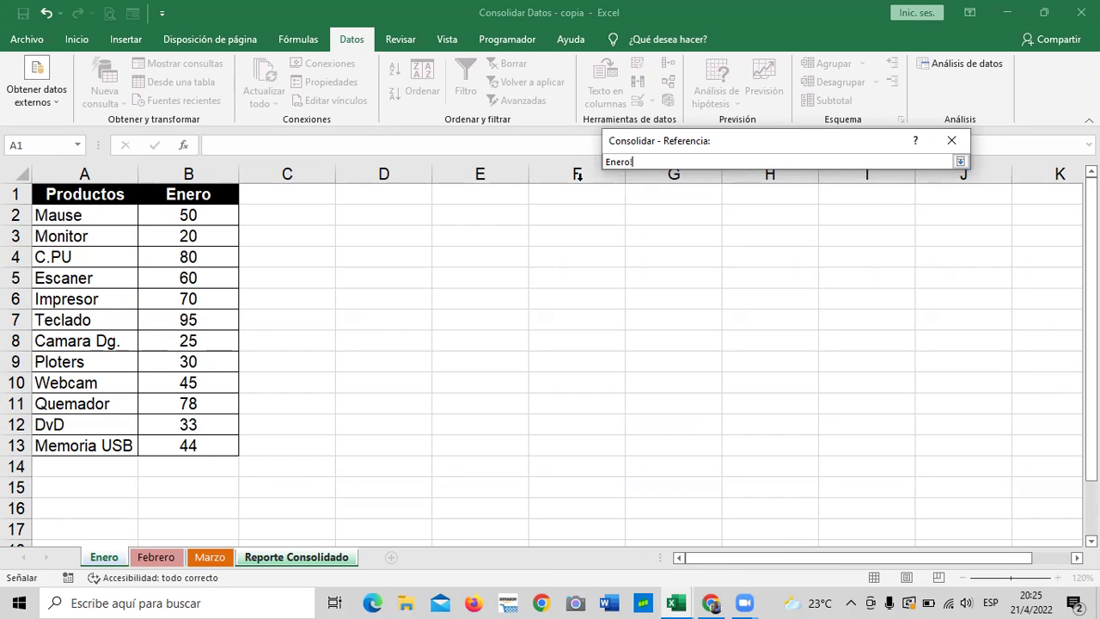
{"action": "left_click", "coordinate": [184, 235]}
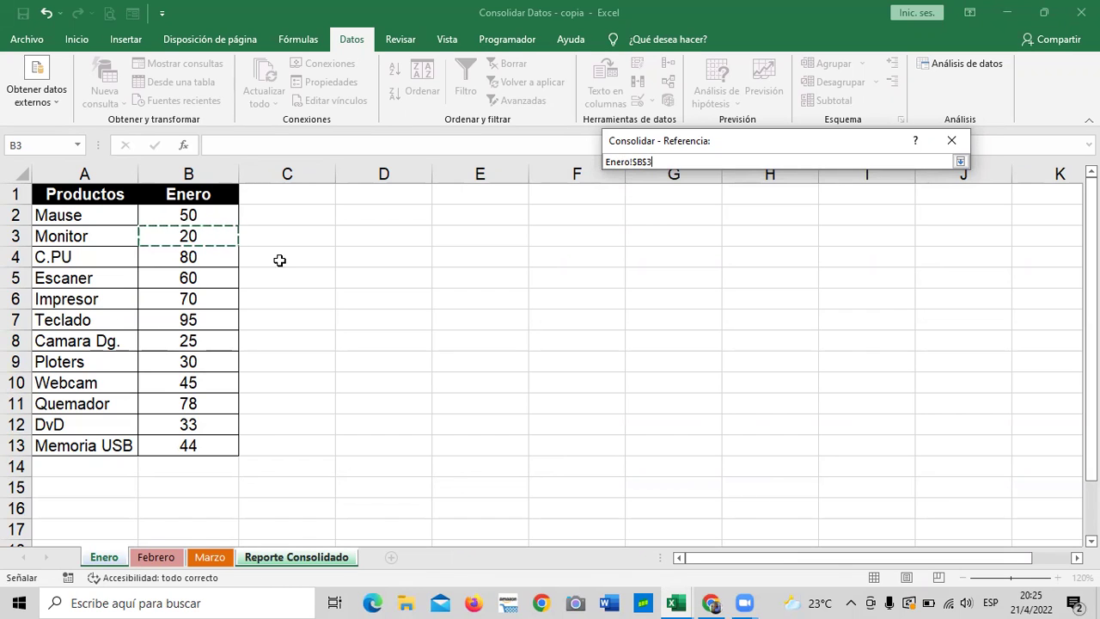
{"action": "left_click", "coordinate": [960, 161]}
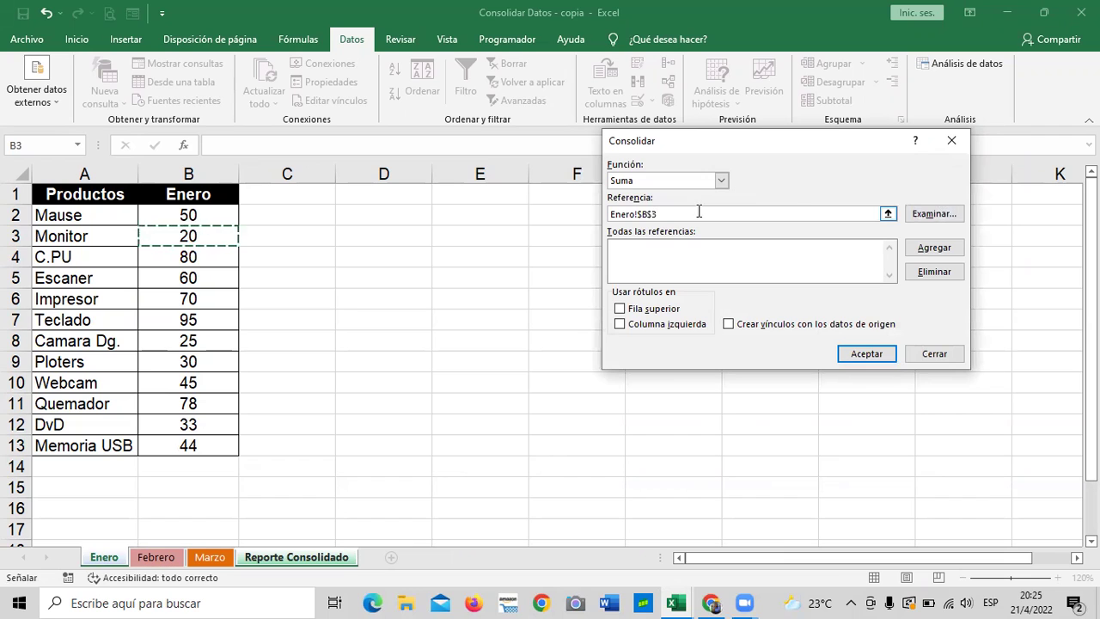
{"action": "left_click", "coordinate": [914, 250]}
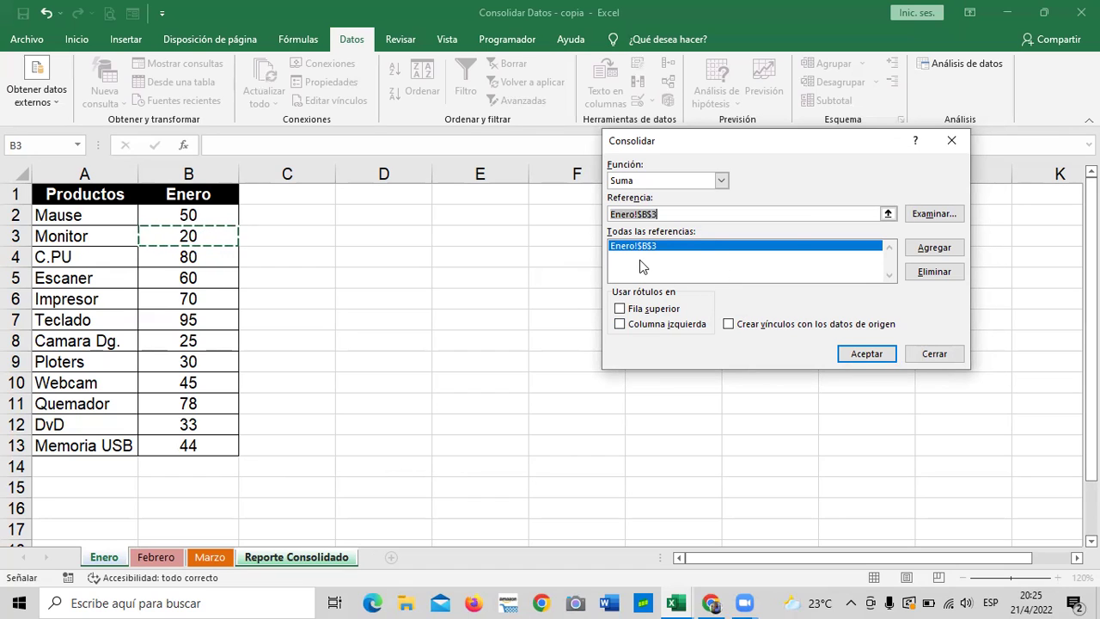
{"action": "left_click", "coordinate": [888, 213]}
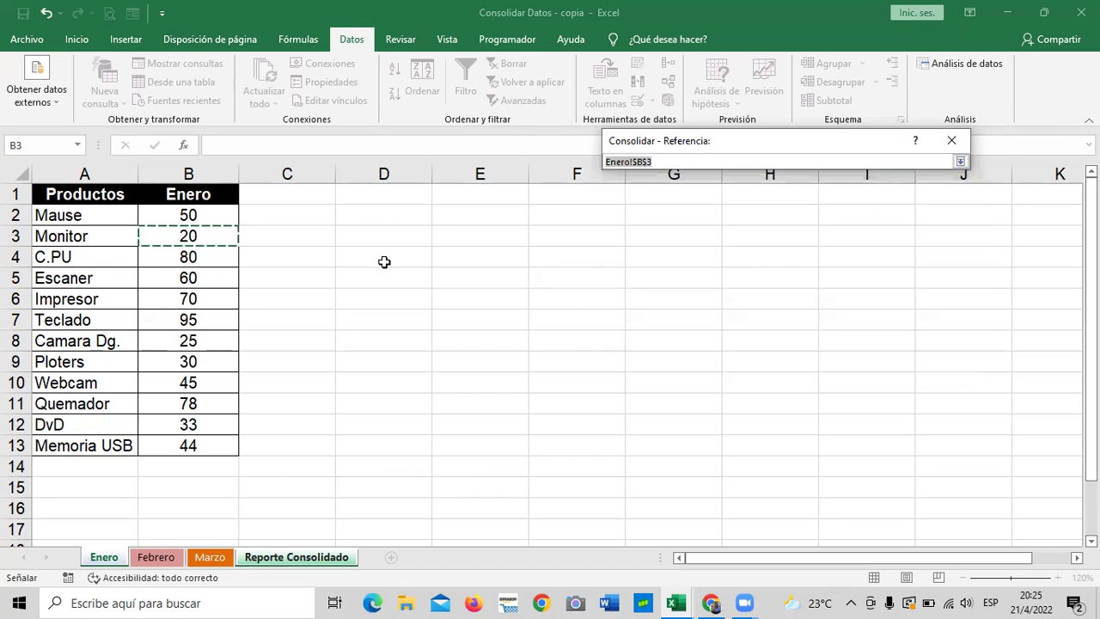
- Add Febrero!$B$3 and Marzo!$B$3, then consolidate Monitor's quantity to 97
{"action": "left_click", "coordinate": [156, 558]}
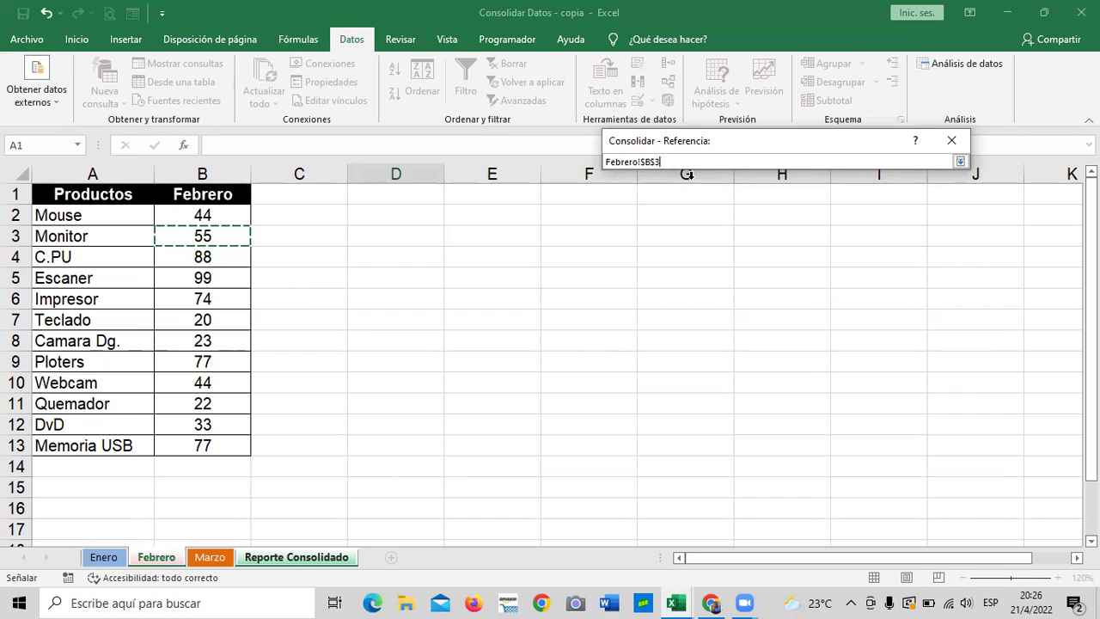
{"action": "left_click", "coordinate": [960, 161]}
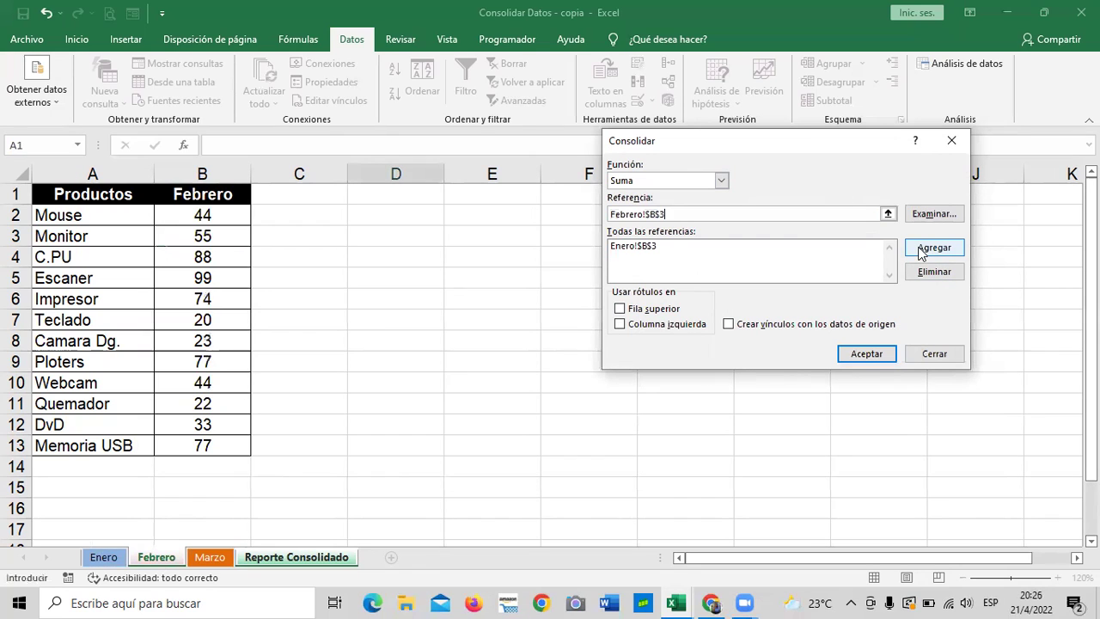
{"action": "left_click", "coordinate": [915, 248]}
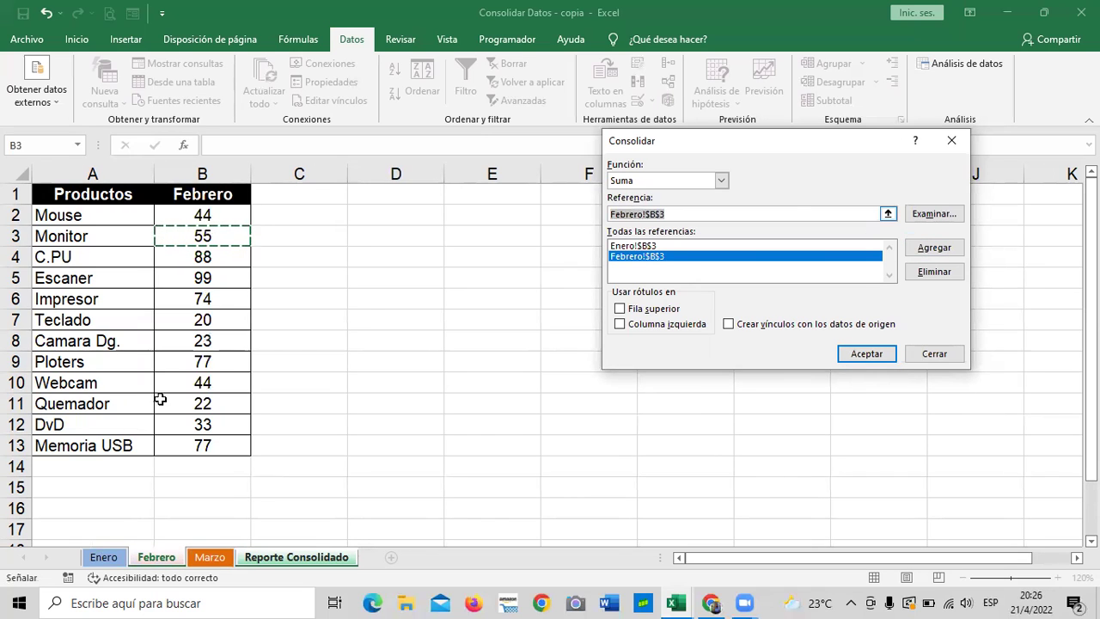
{"action": "left_click", "coordinate": [213, 559]}
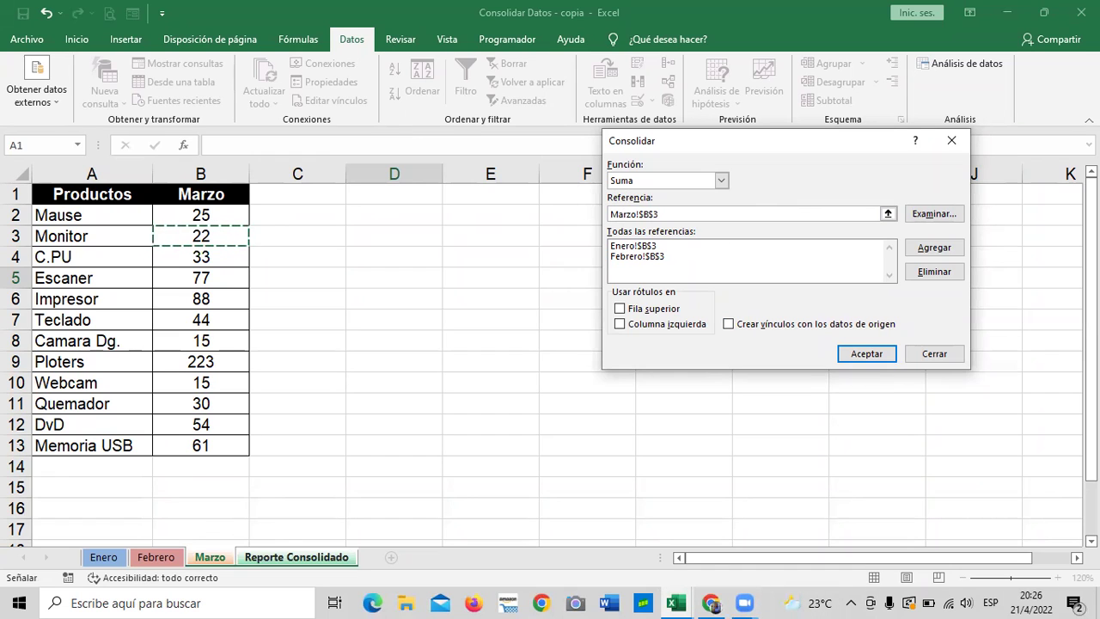
{"action": "left_click", "coordinate": [933, 254]}
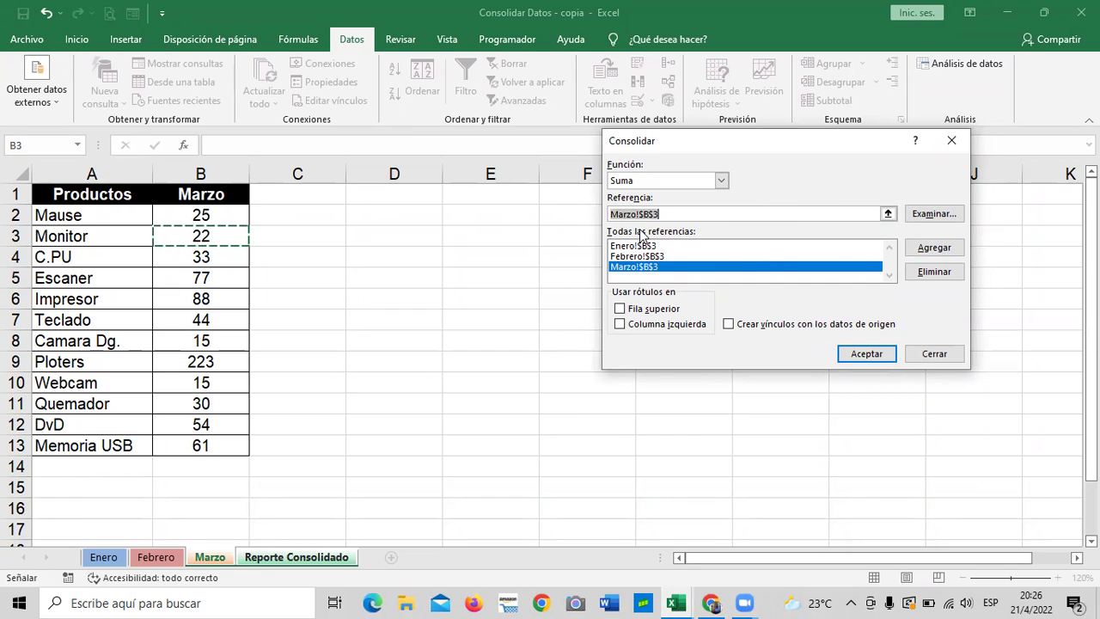
{"action": "left_click", "coordinate": [872, 355]}
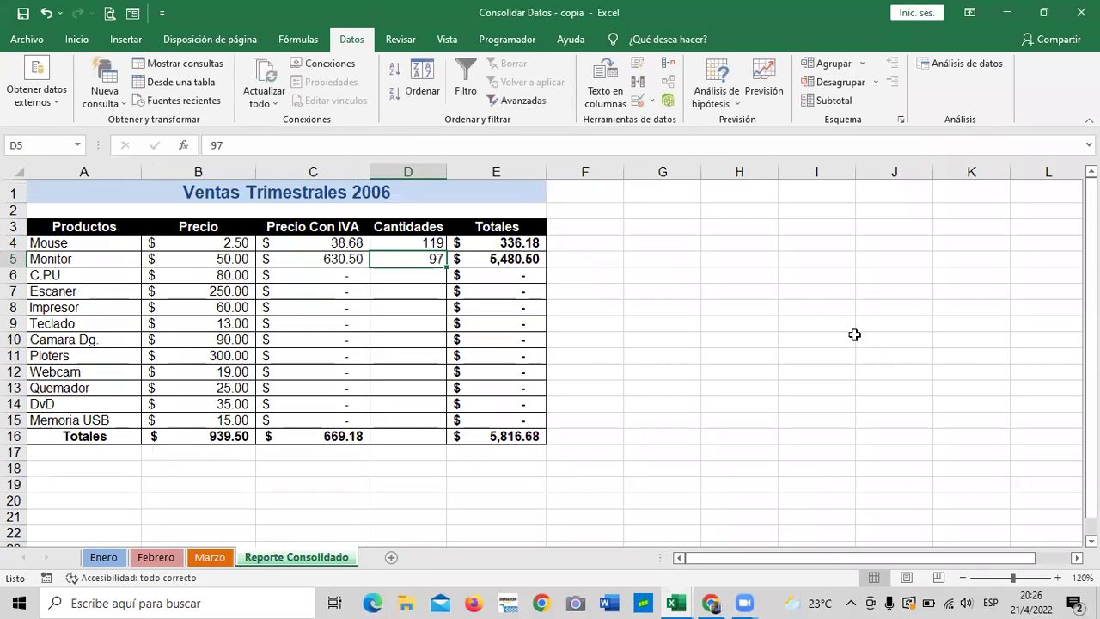
{"action": "left_click", "coordinate": [825, 312]}
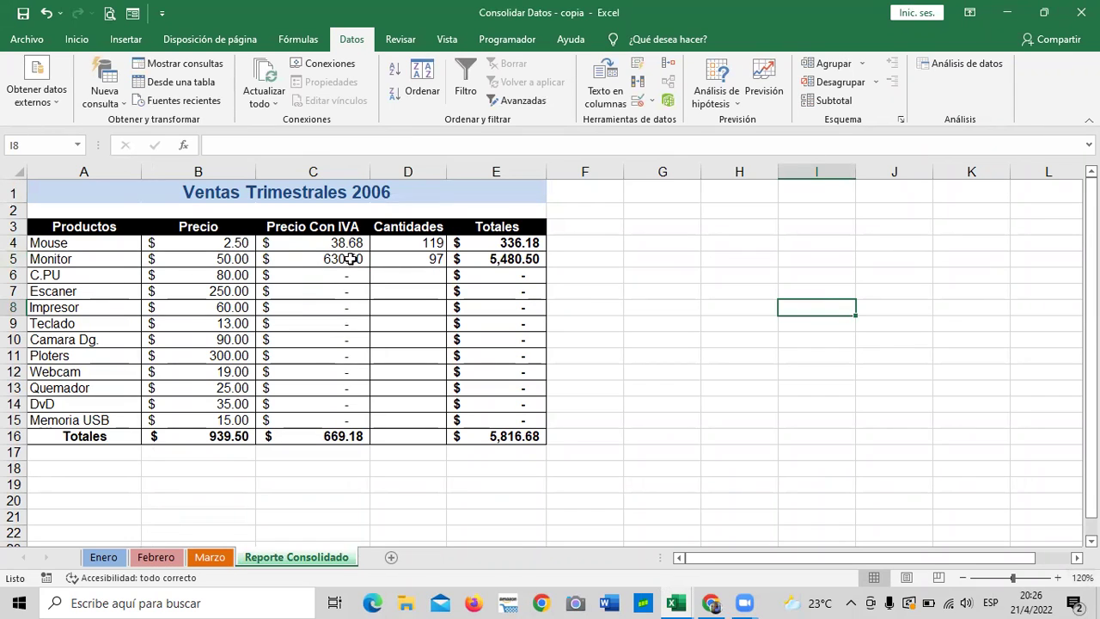
{"action": "left_click", "coordinate": [416, 262]}
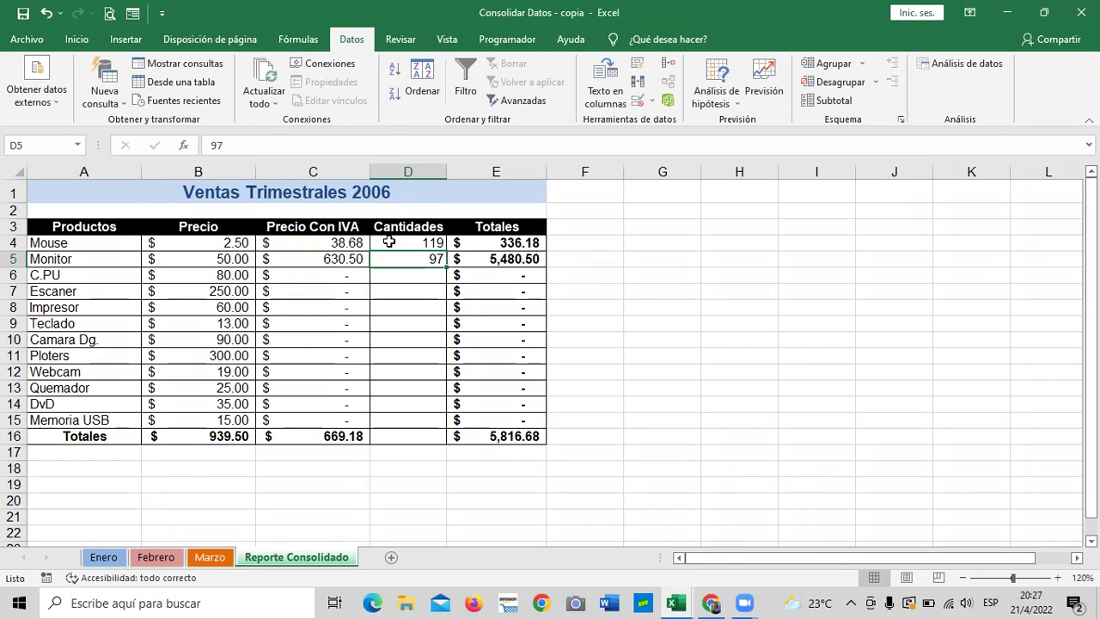
{"action": "left_click", "coordinate": [603, 273]}
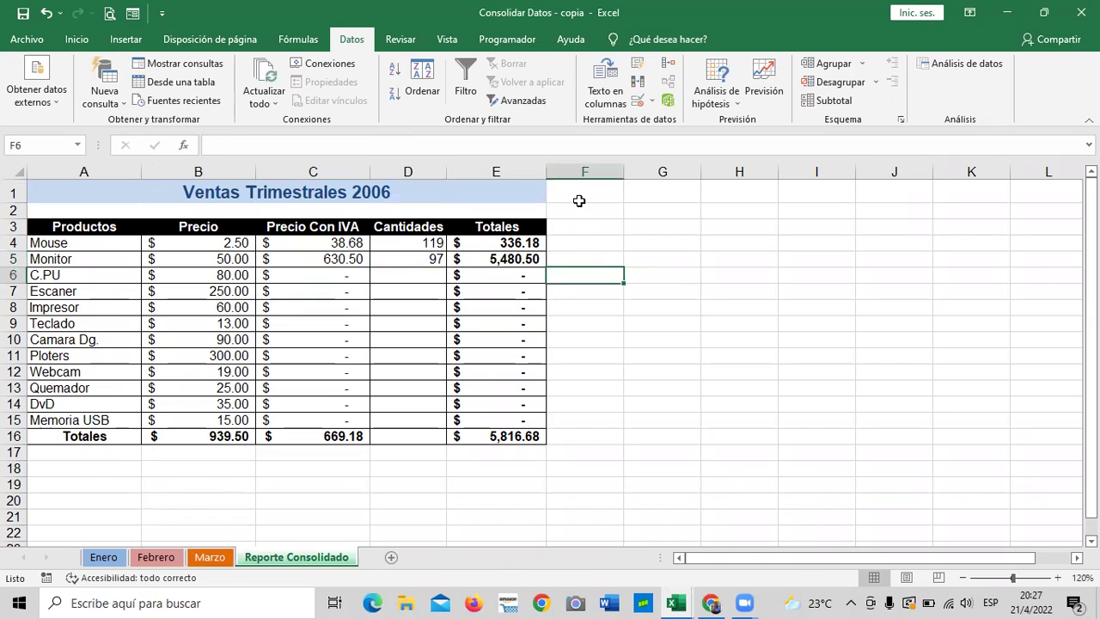
{"action": "left_click", "coordinate": [412, 278]}
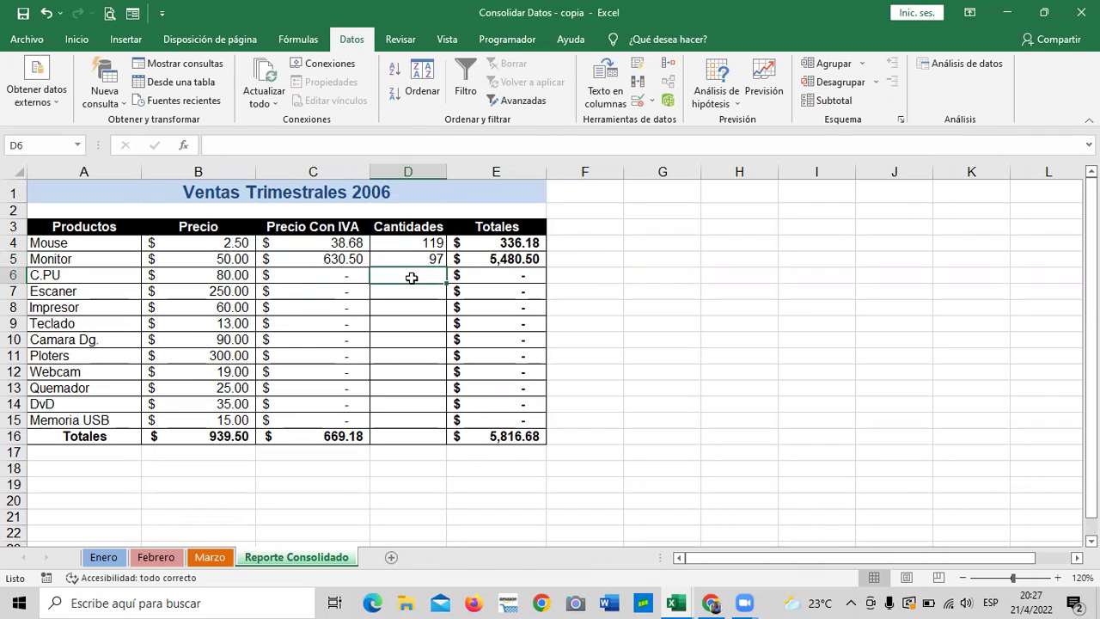
{"action": "left_click", "coordinate": [412, 260]}
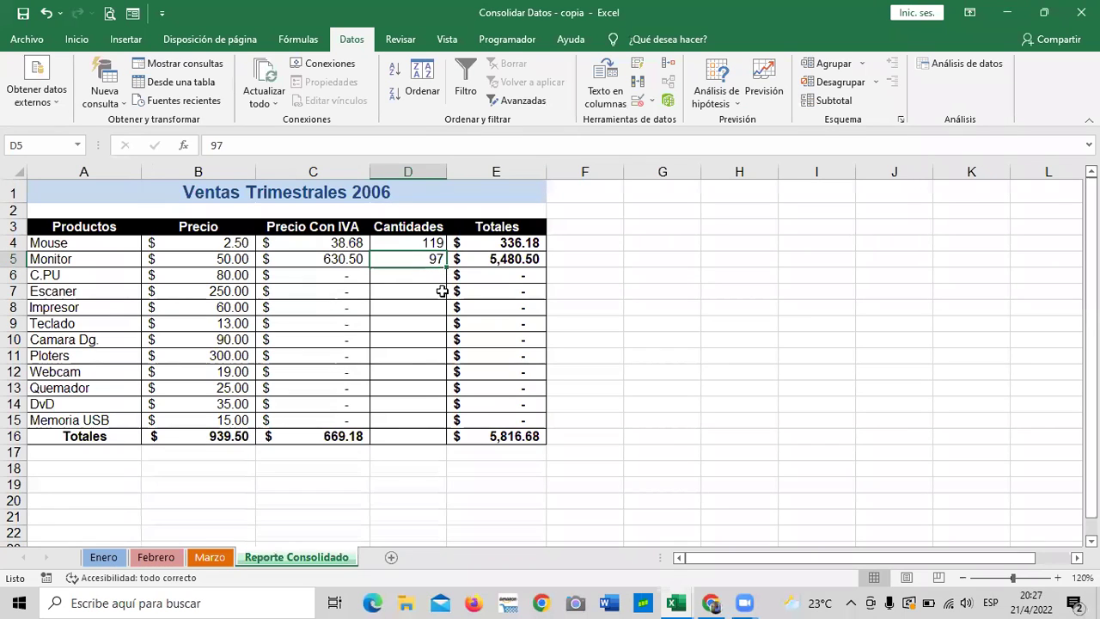
{"action": "left_click", "coordinate": [410, 242]}
{"action": "left_click", "coordinate": [402, 145]}
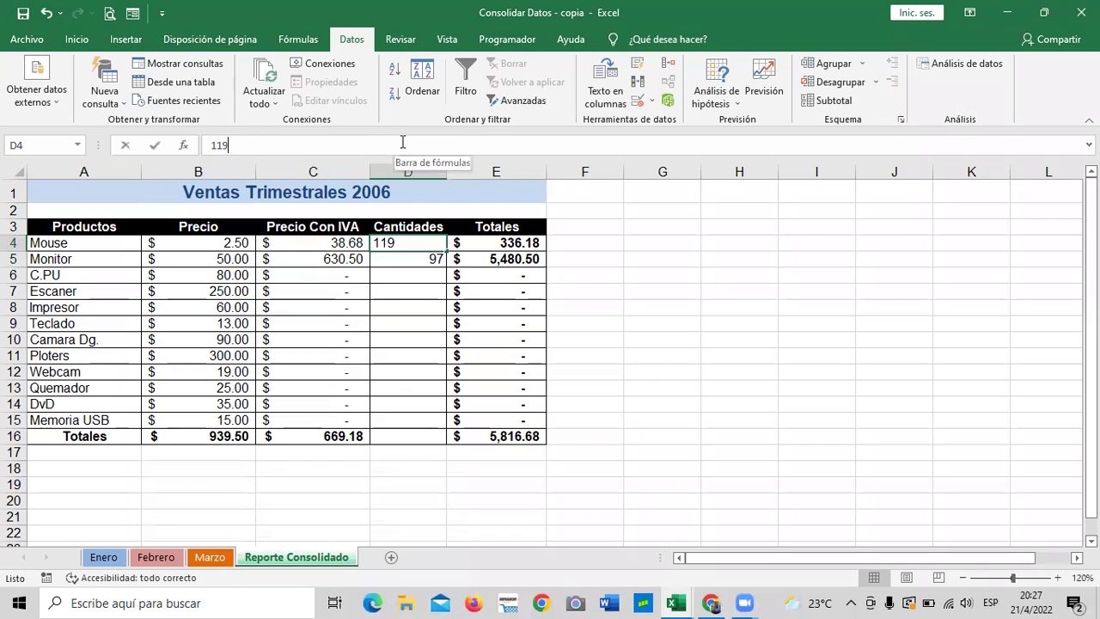
{"action": "key", "text": "Return"}
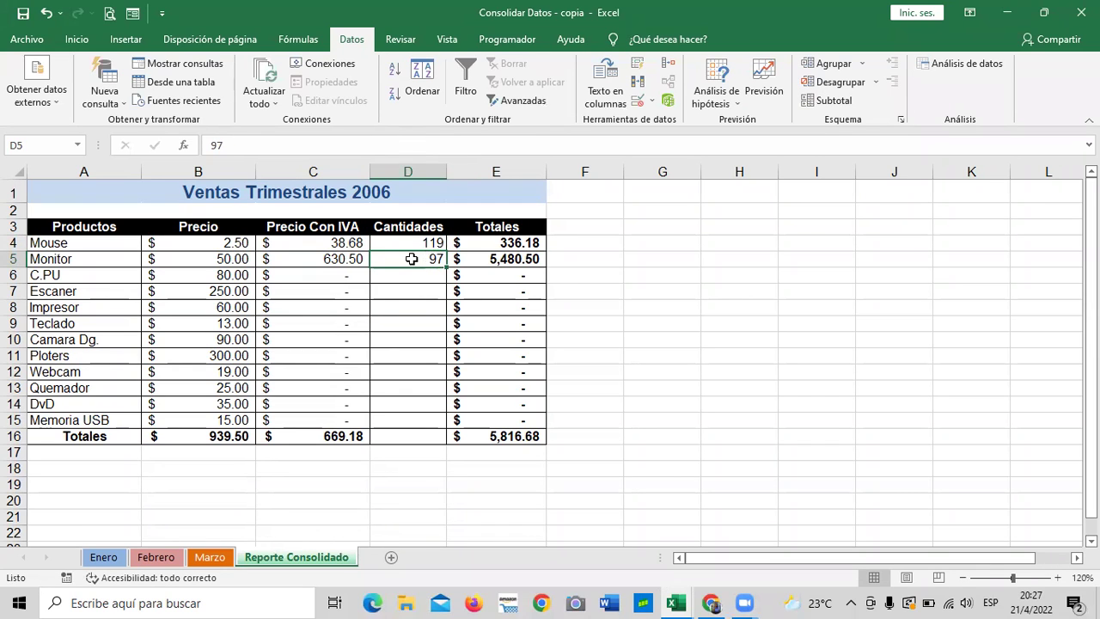
{"action": "left_click", "coordinate": [434, 145]}
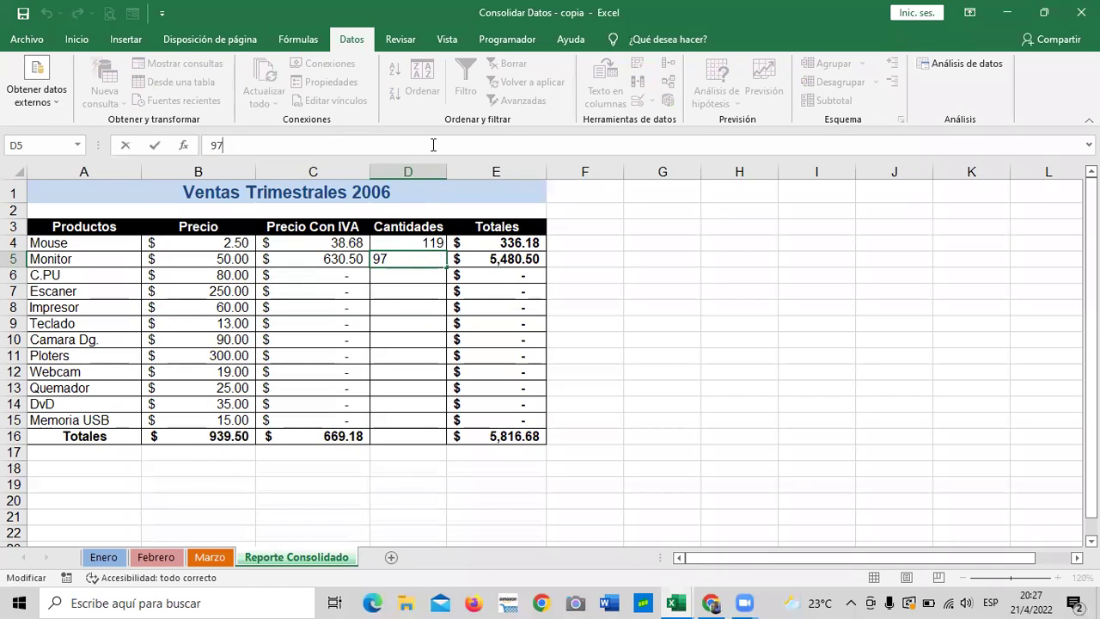
{"action": "key", "text": "Return"}
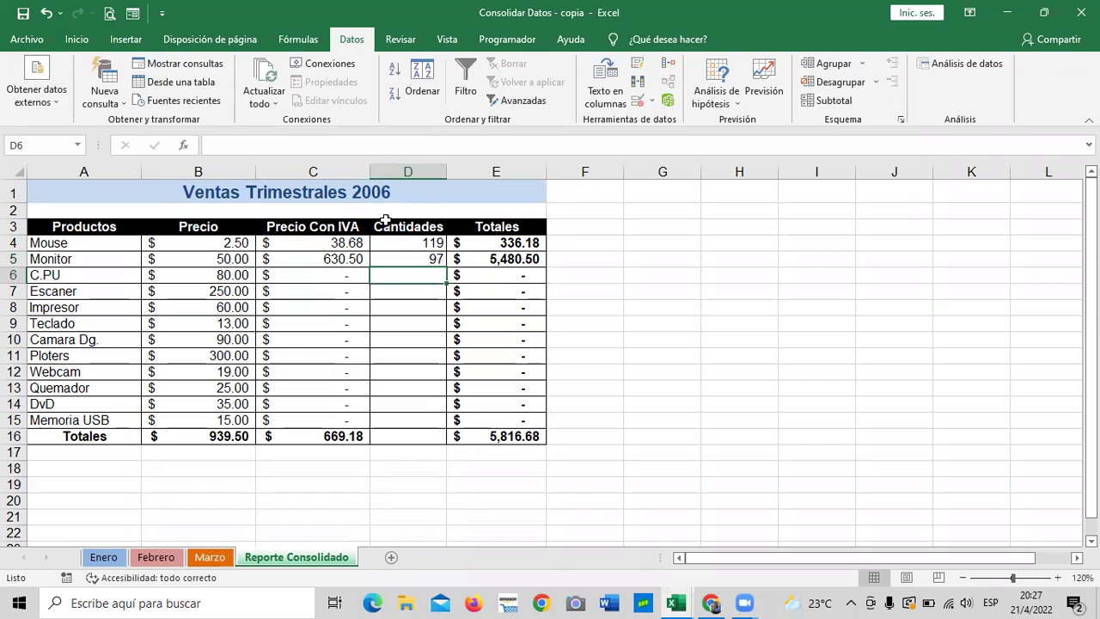
{"action": "left_click", "coordinate": [387, 256]}
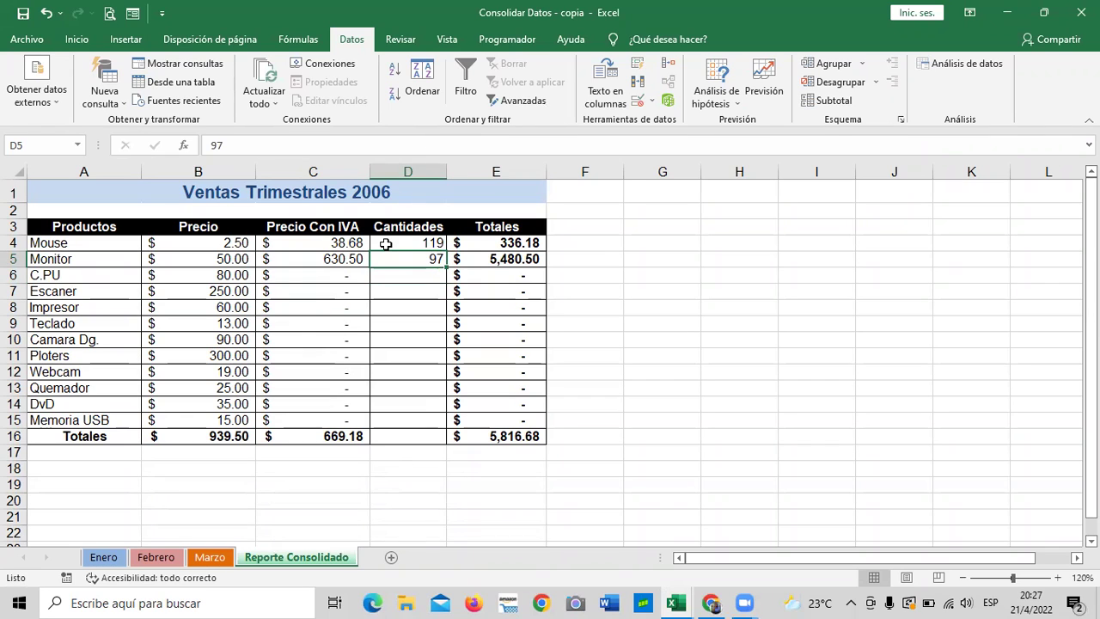
{"action": "left_click", "coordinate": [653, 257]}
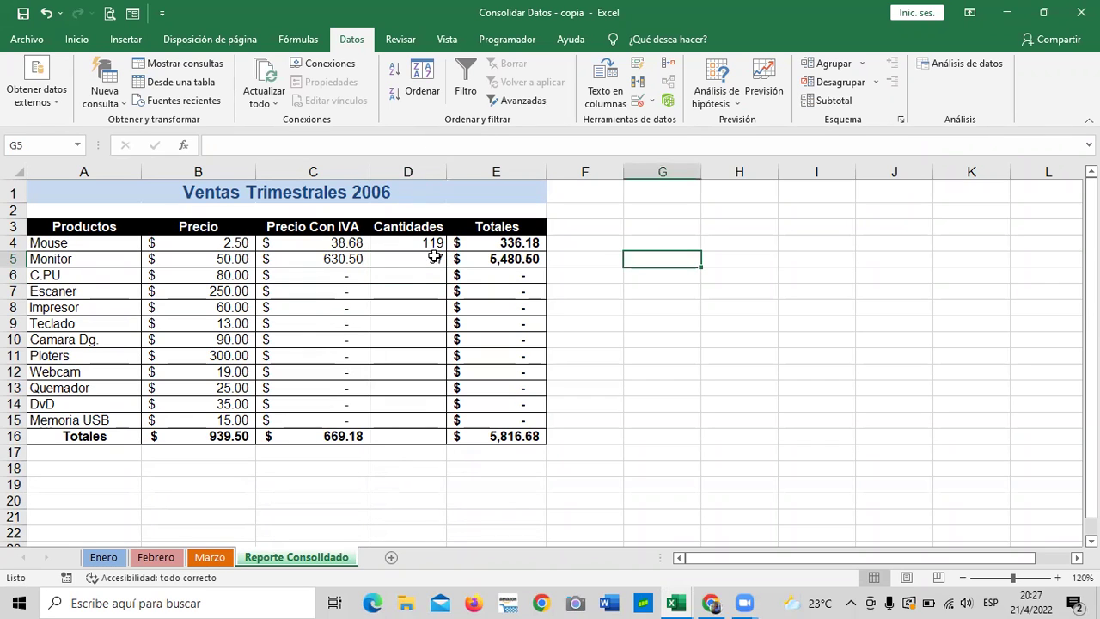
{"action": "left_click", "coordinate": [405, 274]}
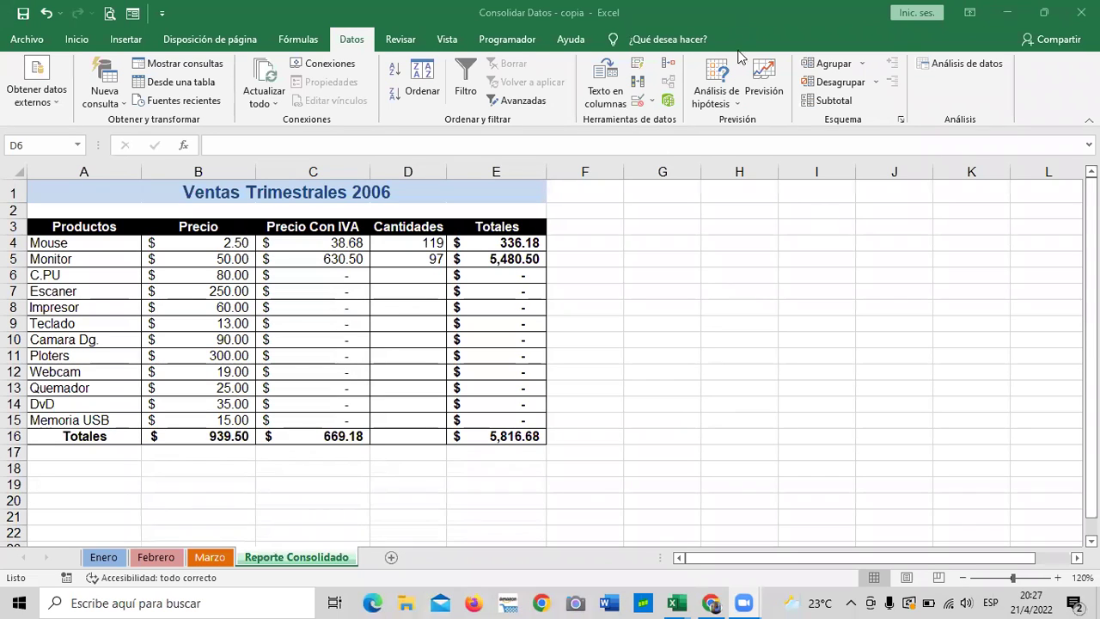
- Reopen Consolidar and delete the old Enero, Febrero and Marzo $B$3 references
{"action": "left_click", "coordinate": [666, 69]}
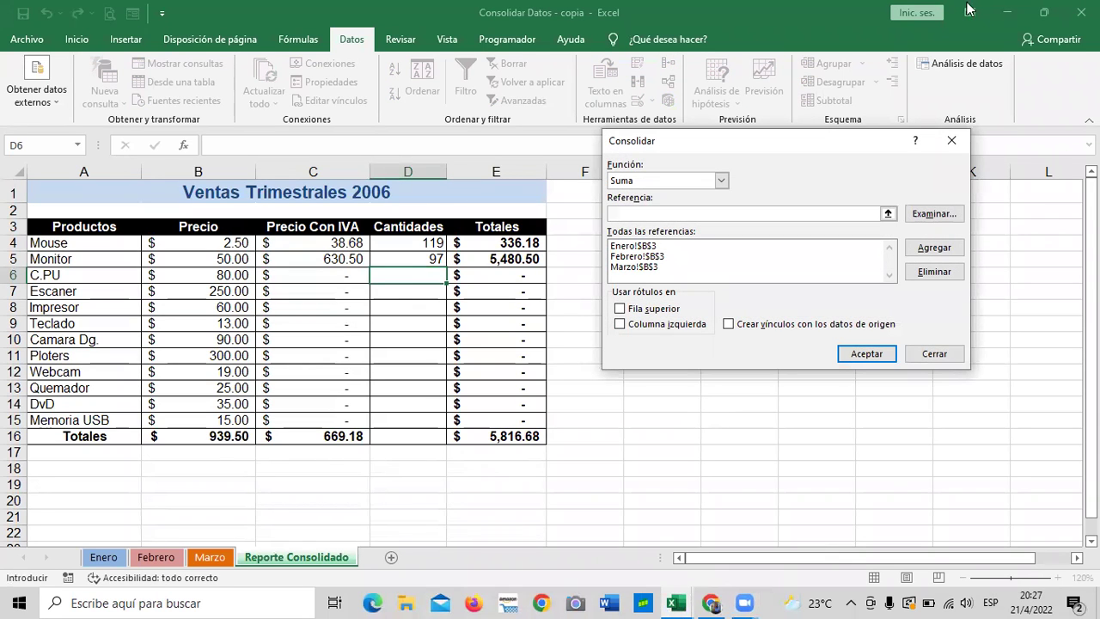
{"action": "left_click_drag", "start_coordinate": [761, 142], "coordinate": [796, 224]}
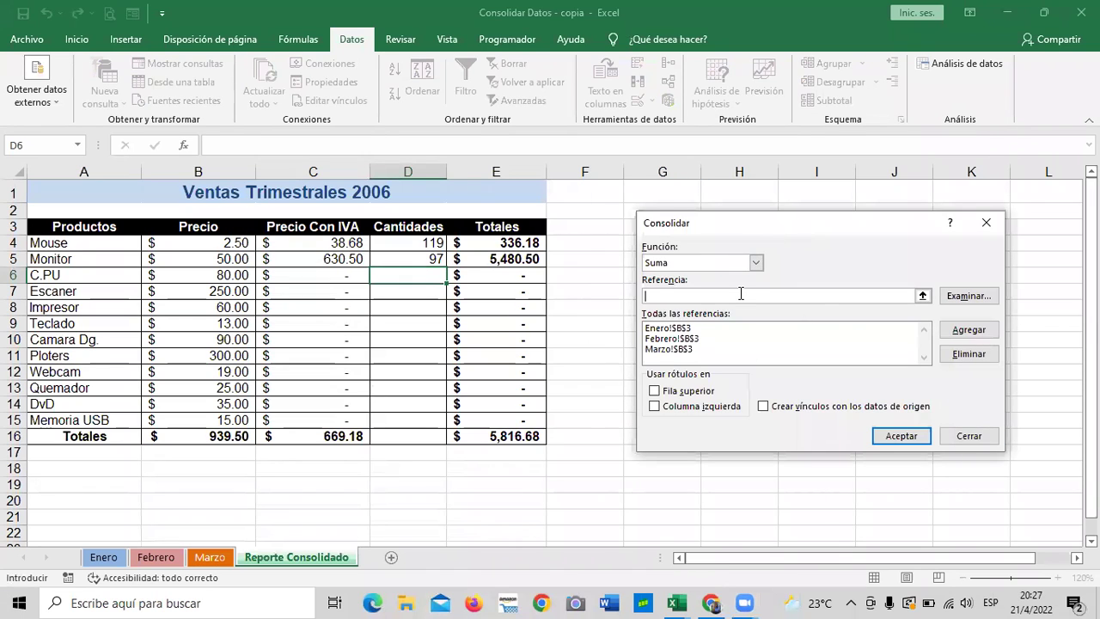
{"action": "left_click", "coordinate": [679, 328]}
{"action": "left_click", "coordinate": [974, 355]}
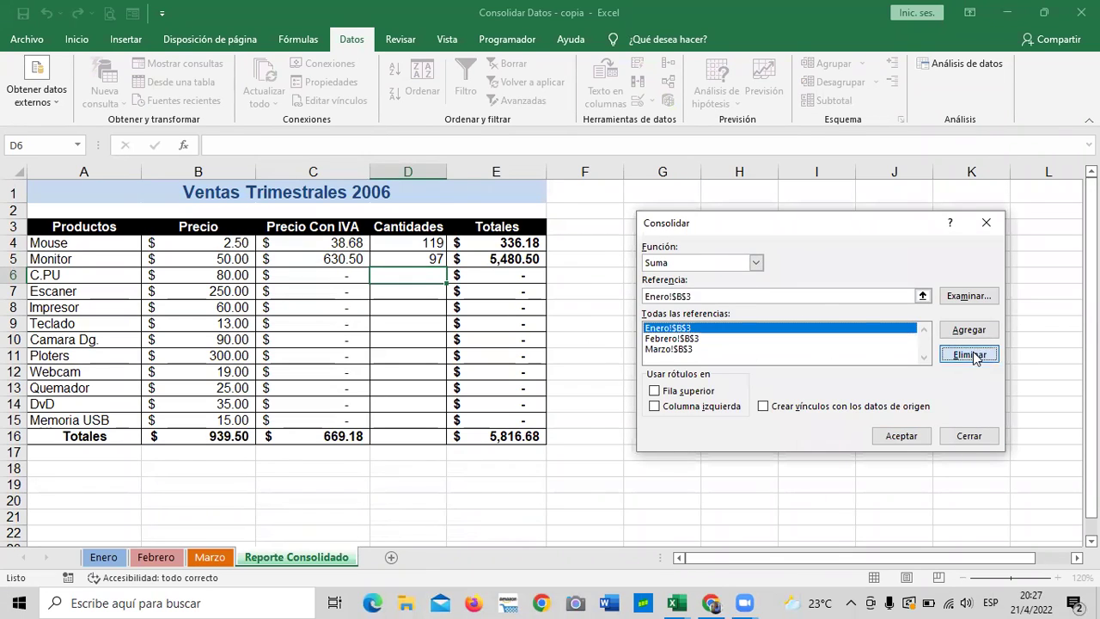
{"action": "left_click", "coordinate": [692, 340]}
{"action": "left_click", "coordinate": [970, 355]}
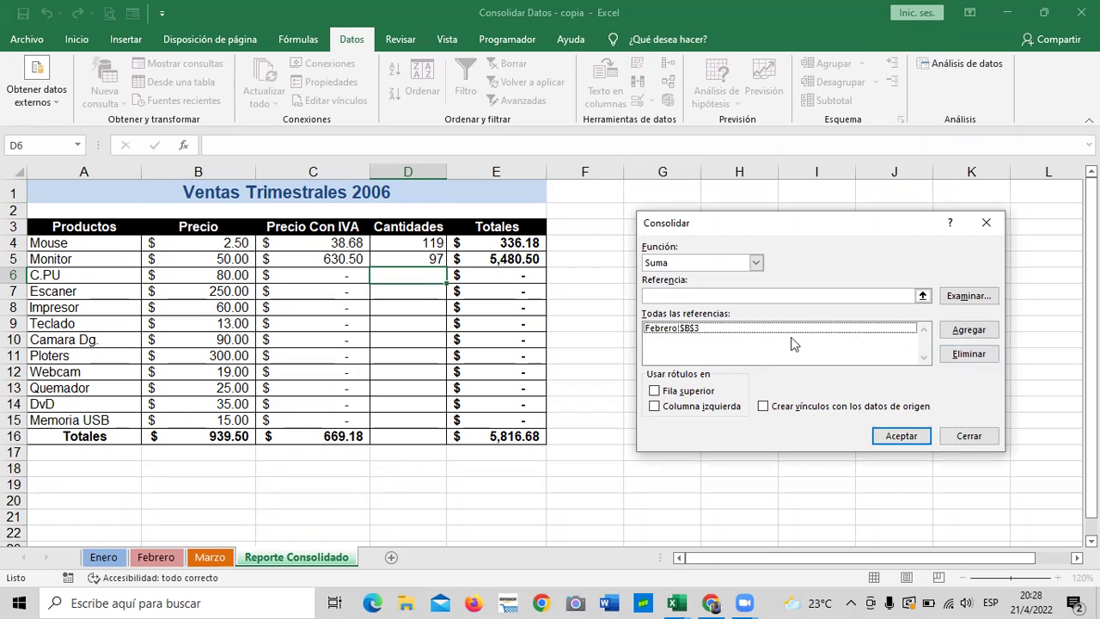
{"action": "left_click", "coordinate": [718, 328]}
{"action": "left_click", "coordinate": [970, 354]}
{"action": "left_click_drag", "start_coordinate": [892, 230], "coordinate": [896, 138]}
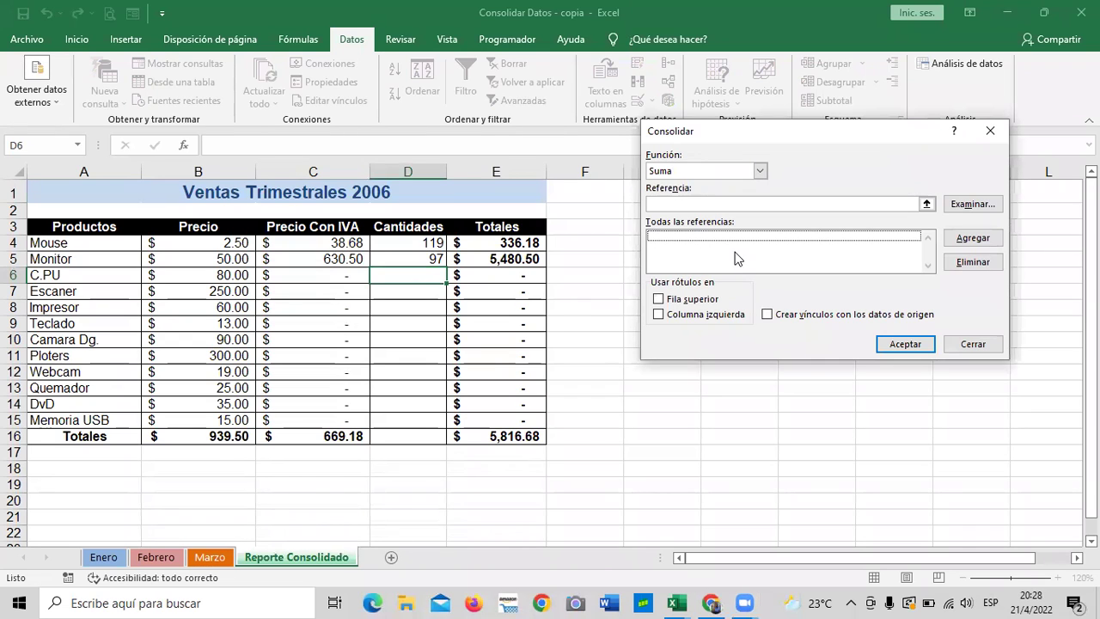
- Add Enero!$B$4, Febrero!$B$4 and Marzo!$B$4 and consolidate C.PU's quantity to 201 in D6
{"action": "left_click", "coordinate": [926, 204]}
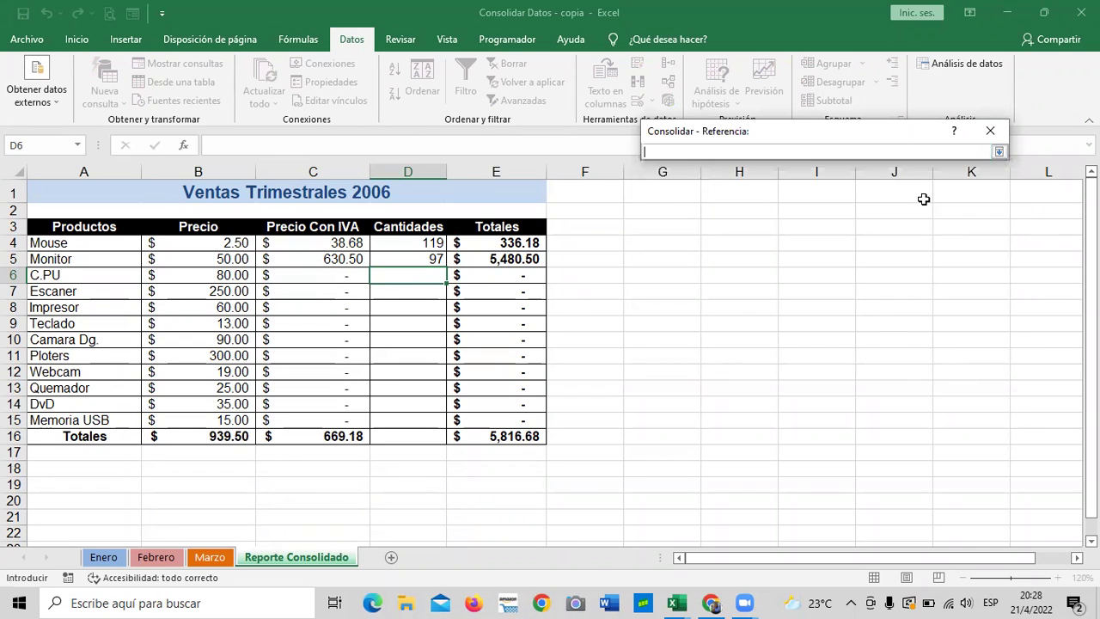
{"action": "left_click", "coordinate": [103, 557]}
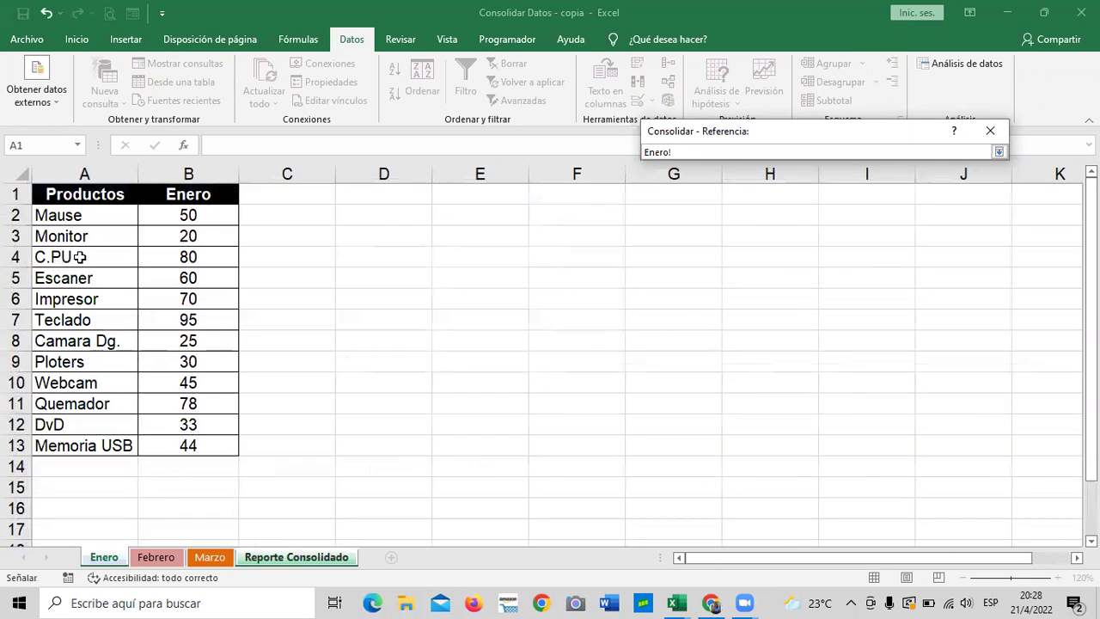
{"action": "left_click", "coordinate": [178, 260]}
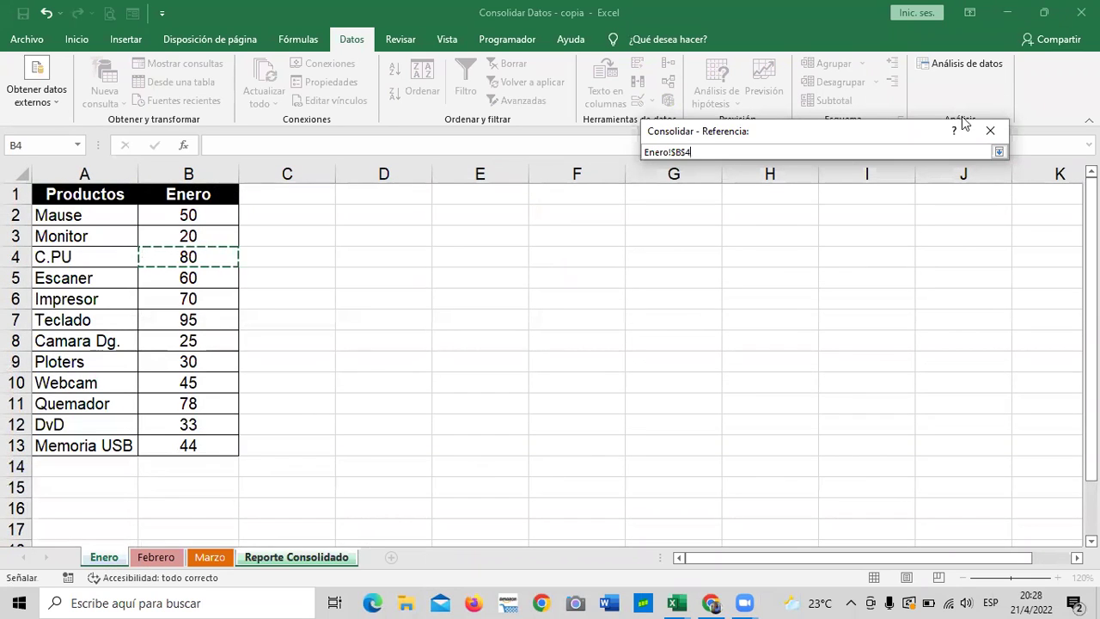
{"action": "left_click", "coordinate": [1000, 153]}
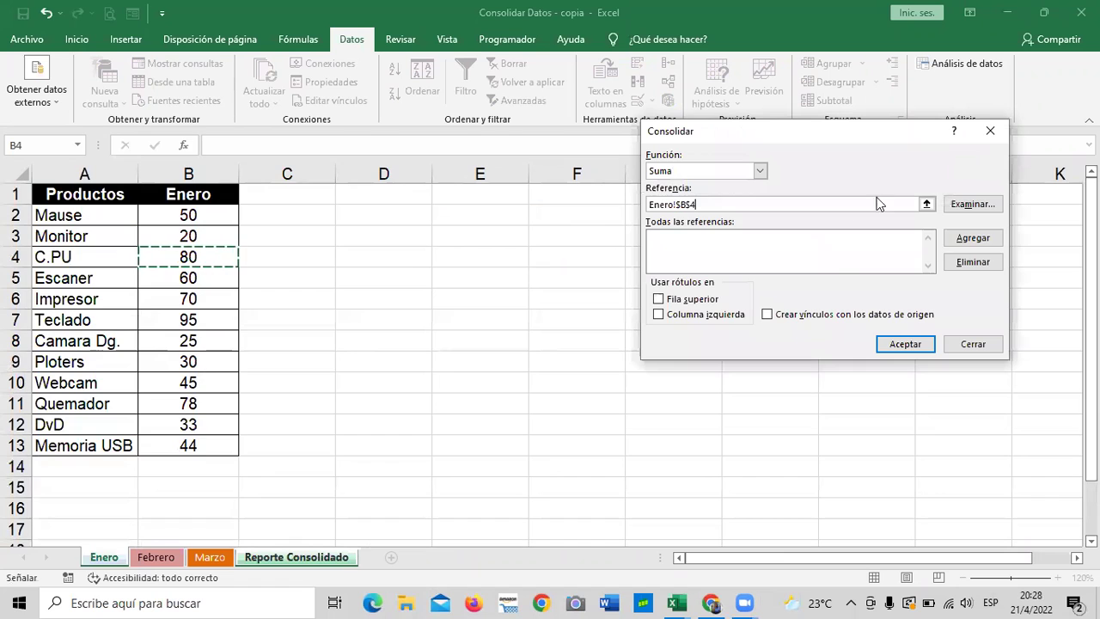
{"action": "left_click", "coordinate": [973, 238]}
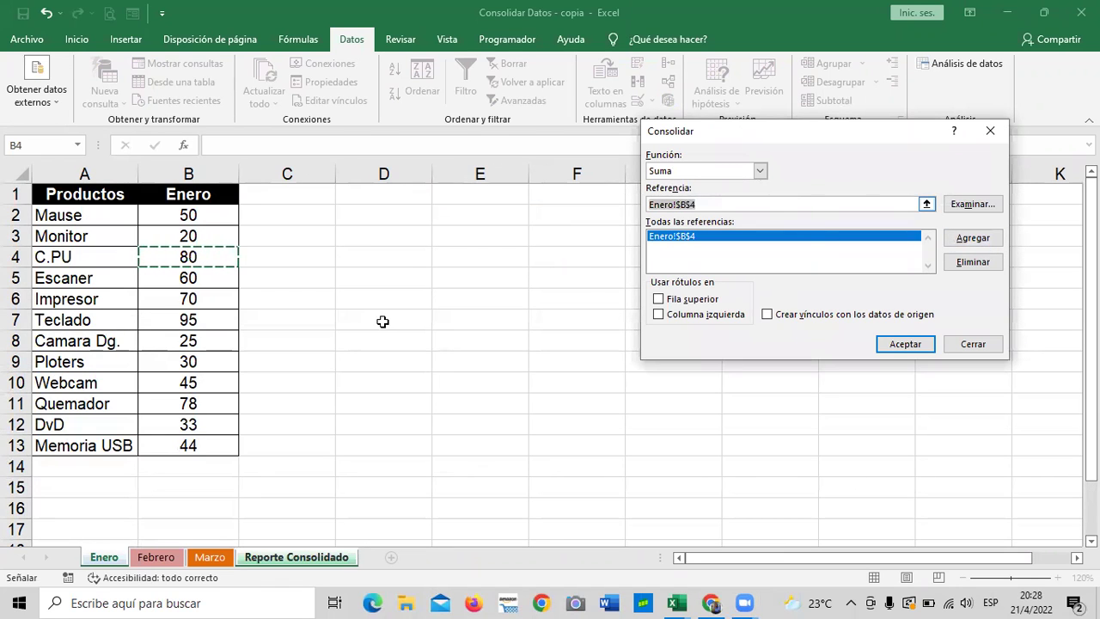
{"action": "left_click", "coordinate": [160, 559]}
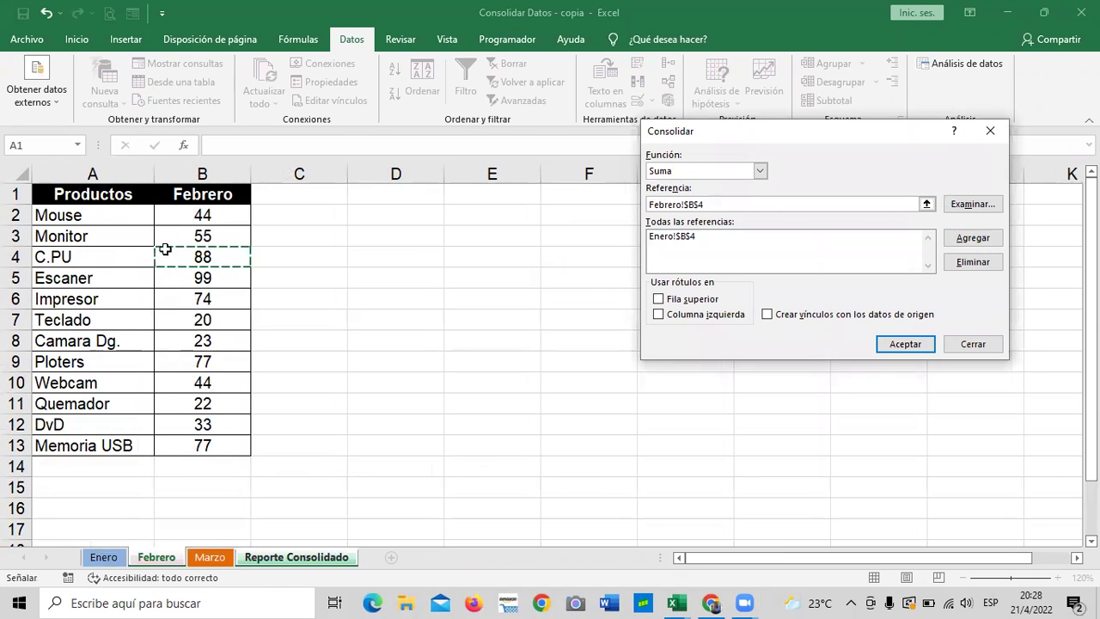
{"action": "left_click", "coordinate": [963, 244]}
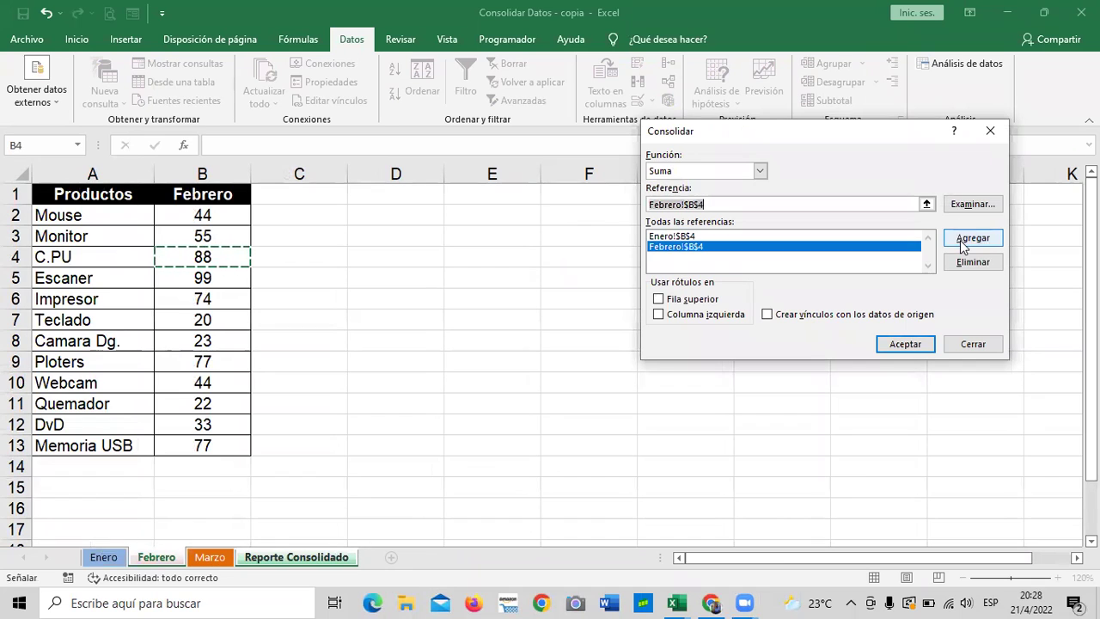
{"action": "left_click", "coordinate": [210, 557]}
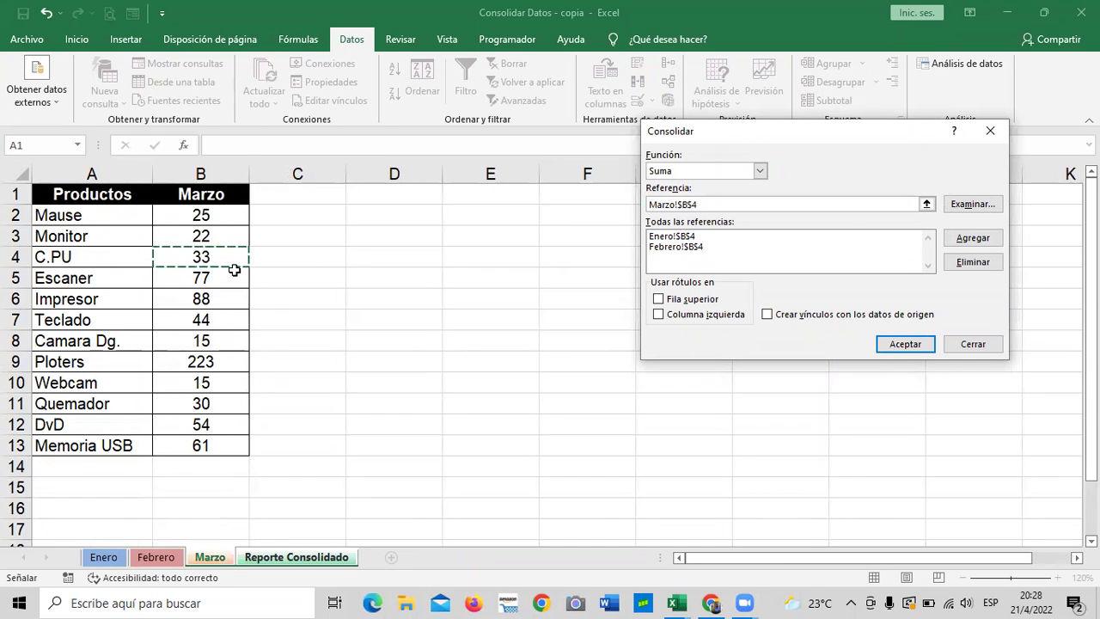
{"action": "left_click", "coordinate": [972, 243]}
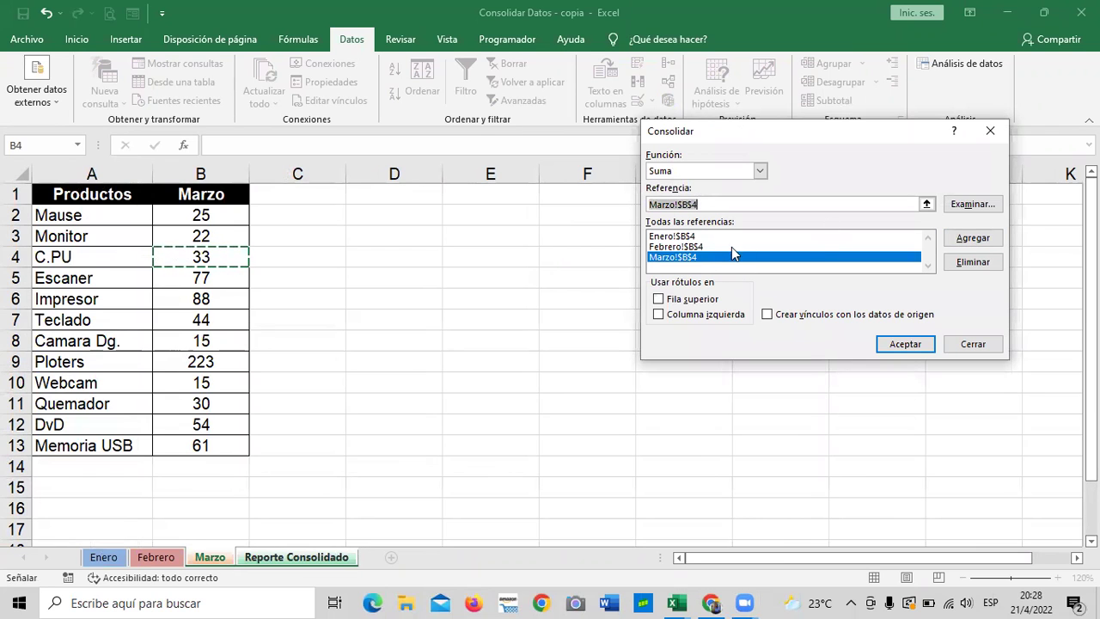
{"action": "left_click", "coordinate": [900, 345]}
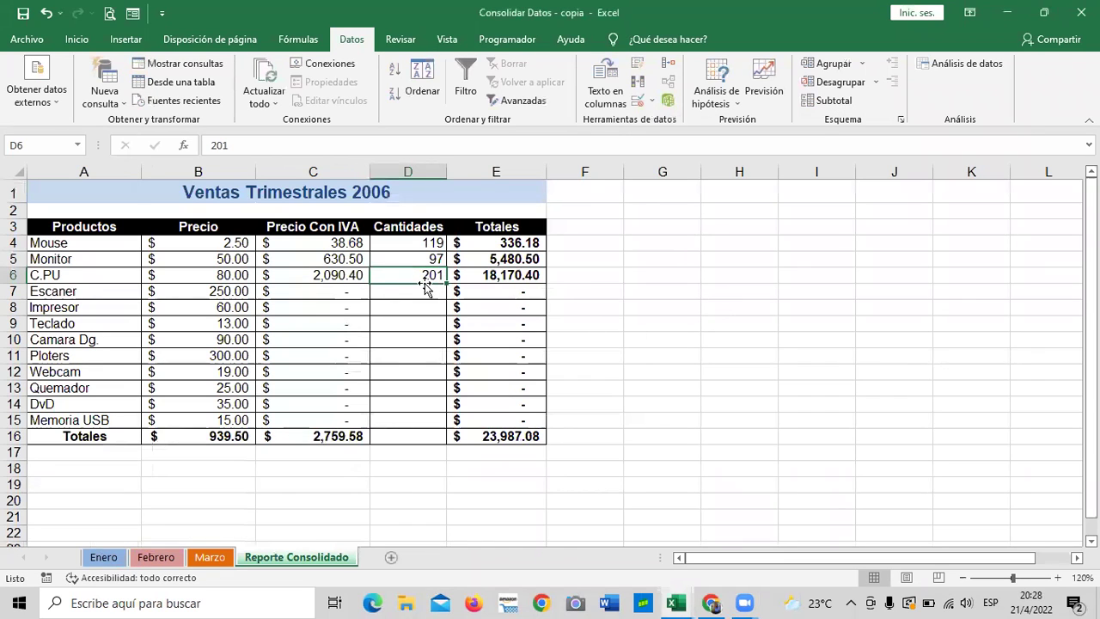
- Select D7, reopen Consolidar and remove the old $B$4 references
{"action": "left_click", "coordinate": [663, 303]}
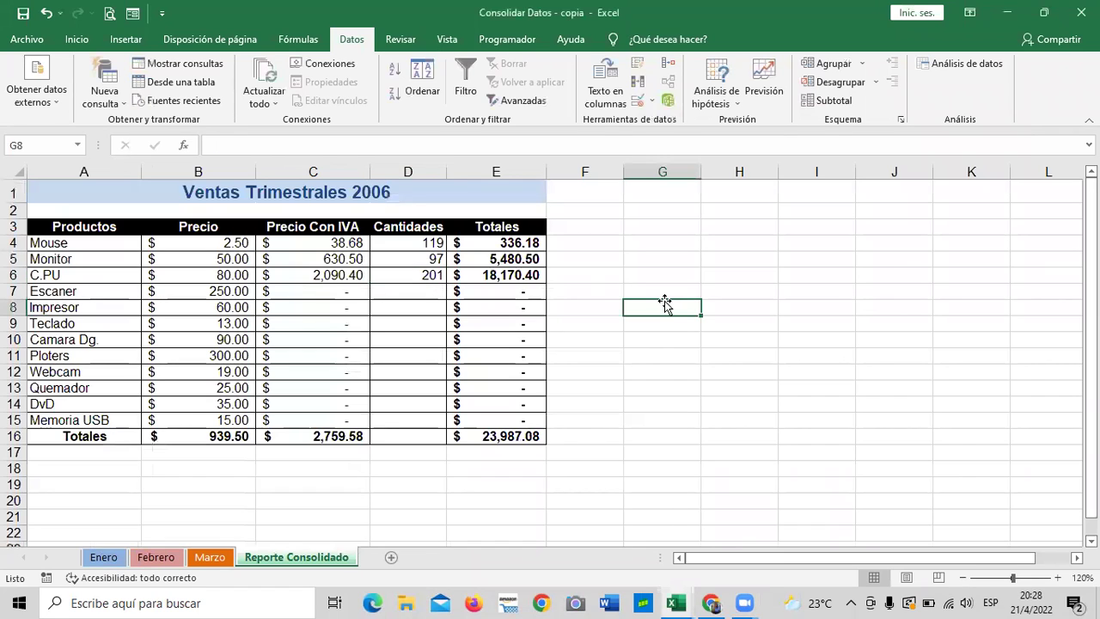
{"action": "left_click", "coordinate": [384, 290]}
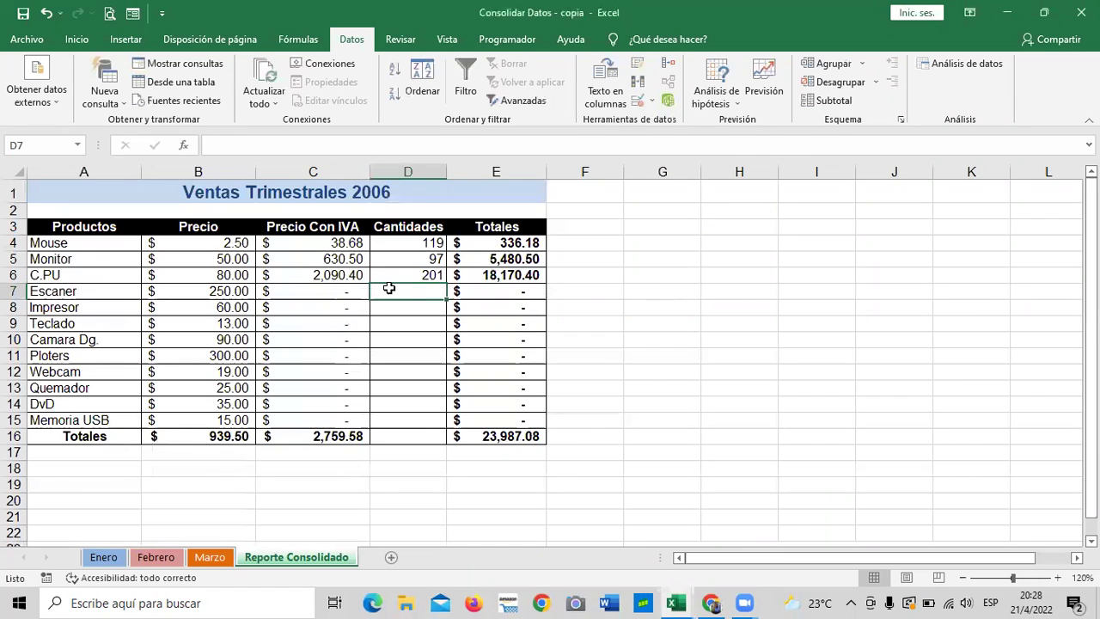
{"action": "left_click", "coordinate": [668, 82]}
{"action": "left_click", "coordinate": [698, 257]}
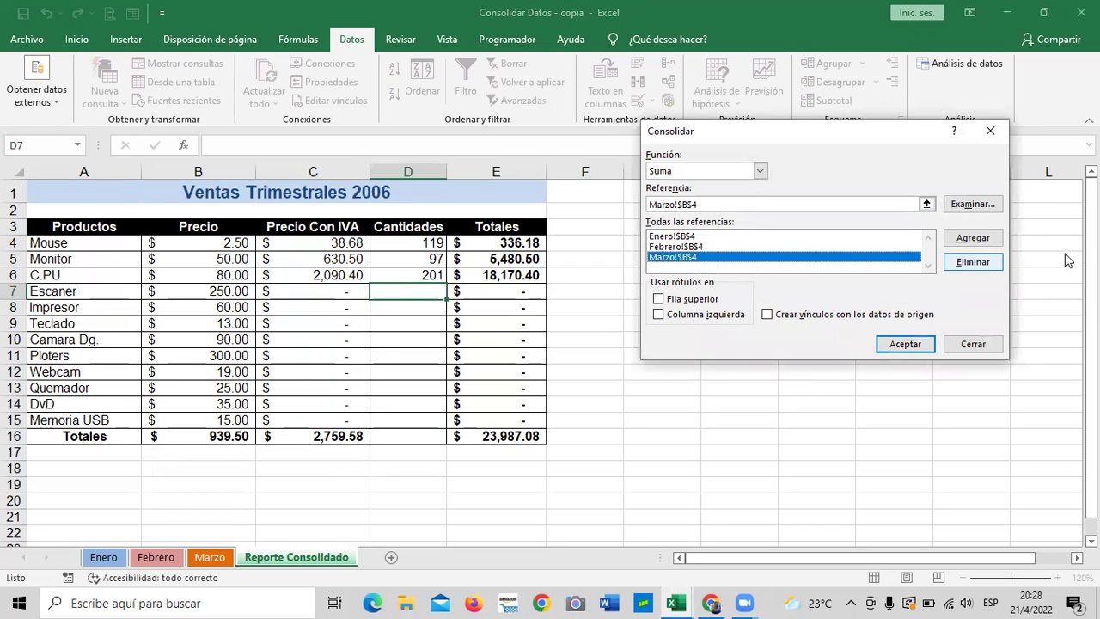
{"action": "left_click", "coordinate": [974, 262]}
{"action": "left_click", "coordinate": [712, 248]}
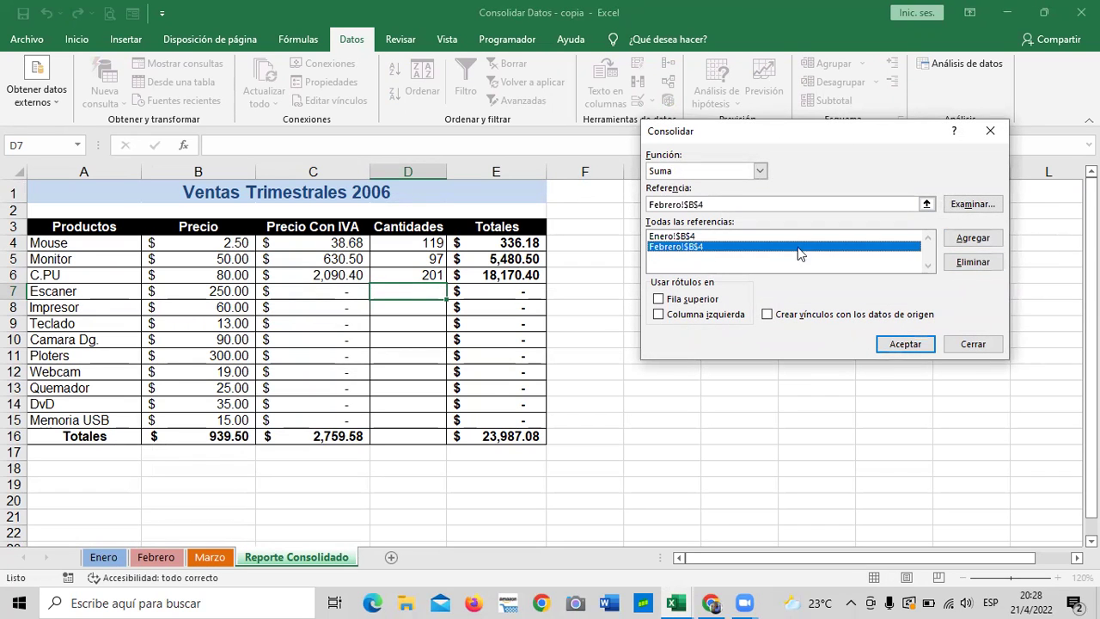
{"action": "left_click", "coordinate": [997, 269]}
{"action": "left_click", "coordinate": [680, 239]}
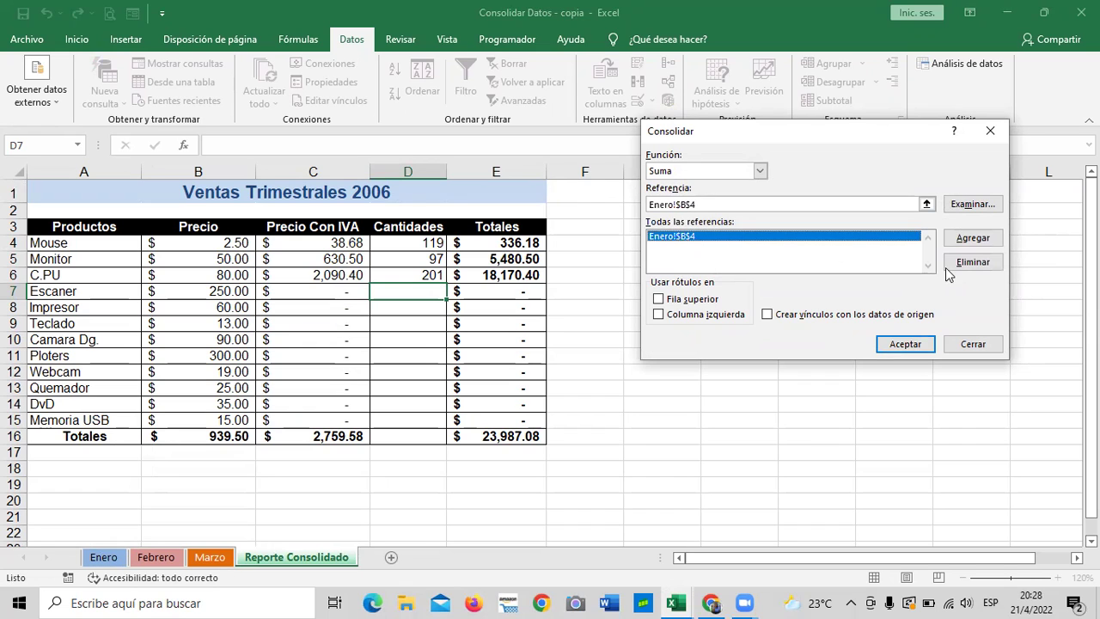
{"action": "left_click", "coordinate": [952, 263]}
- Add Enero!$B$5, Febrero!$B$5 and Marzo!$B$5 and consolidate Escaner's quantity to 236
{"action": "left_click", "coordinate": [927, 203]}
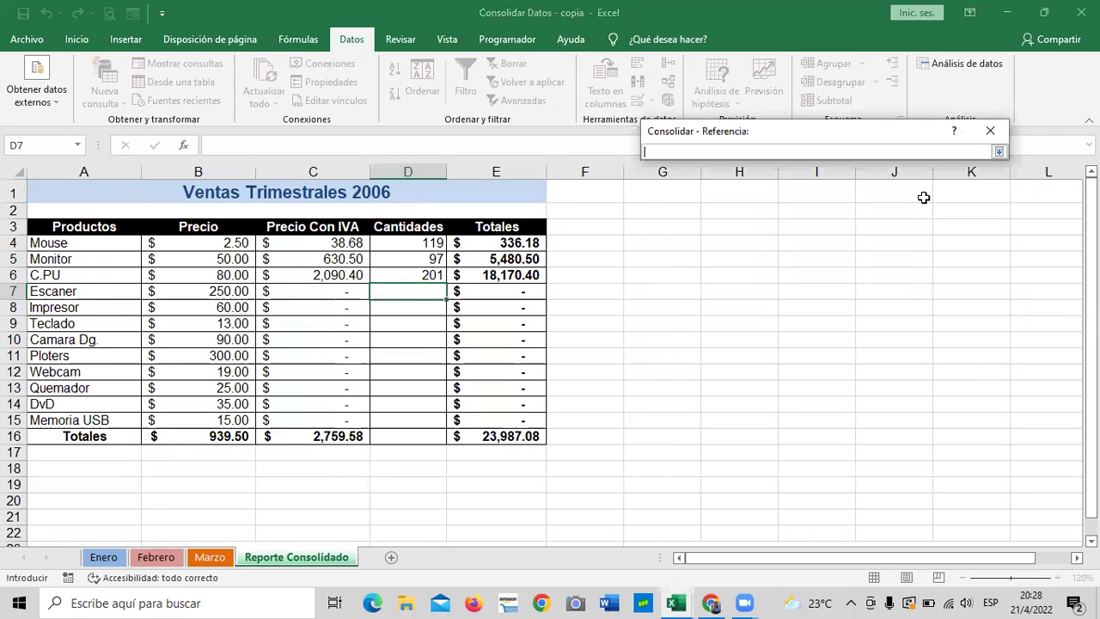
{"action": "left_click", "coordinate": [105, 557]}
{"action": "left_click", "coordinate": [184, 278]}
{"action": "left_click", "coordinate": [1000, 153]}
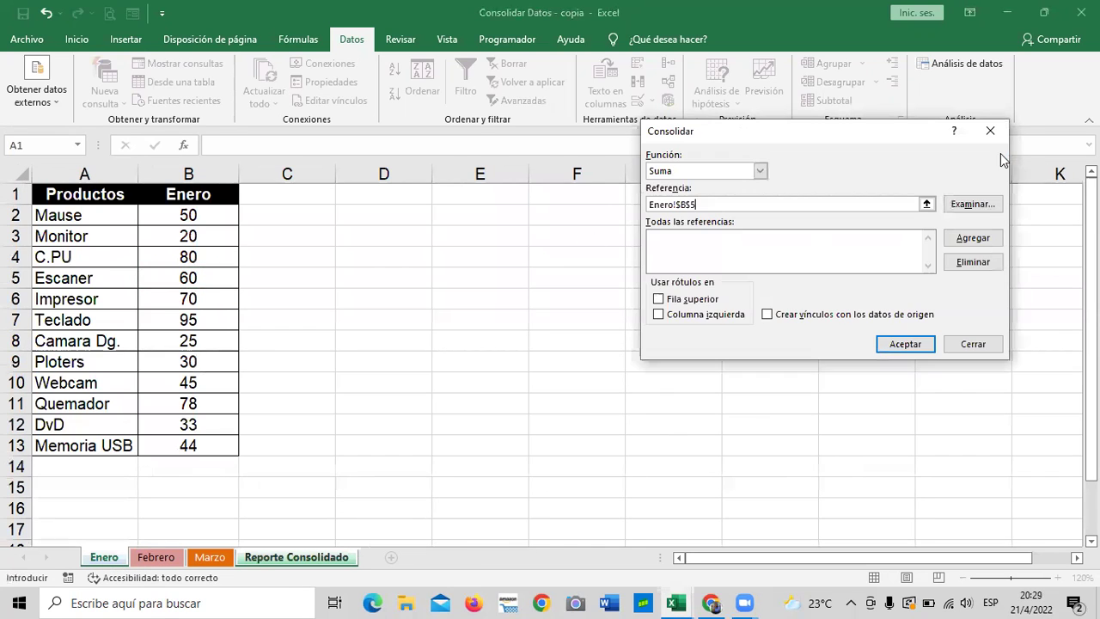
{"action": "left_click", "coordinate": [988, 237]}
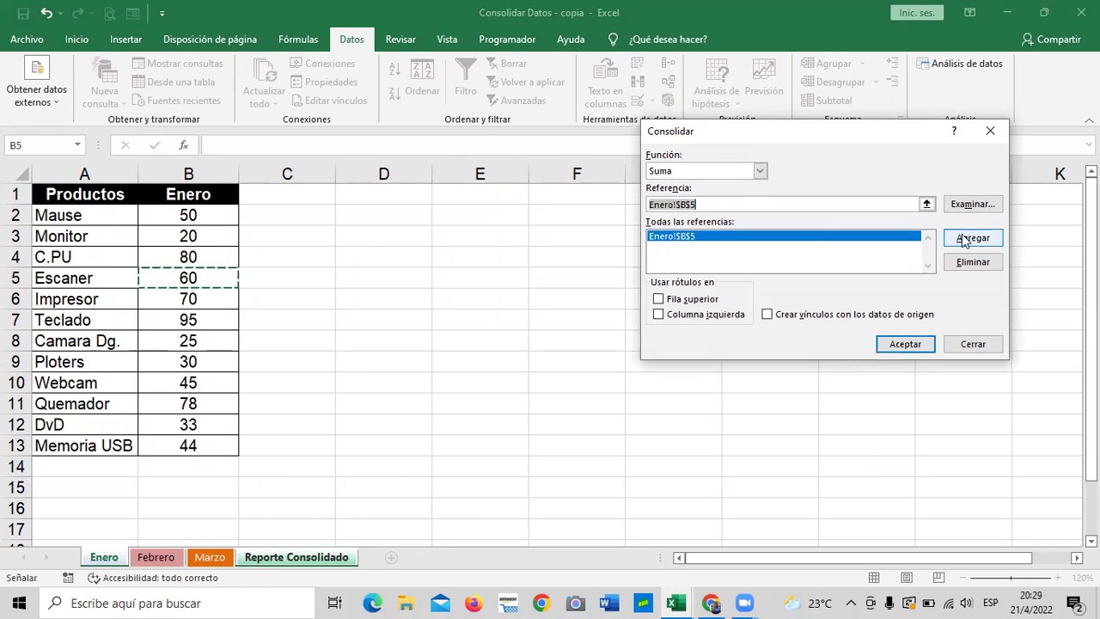
{"action": "left_click", "coordinate": [163, 559]}
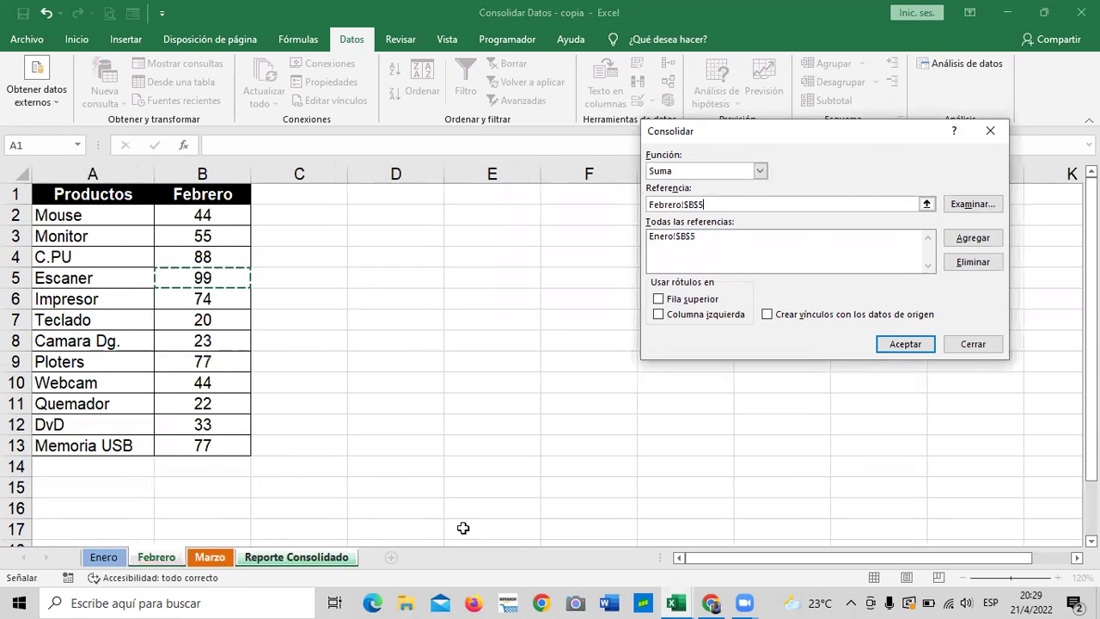
{"action": "left_click", "coordinate": [974, 239]}
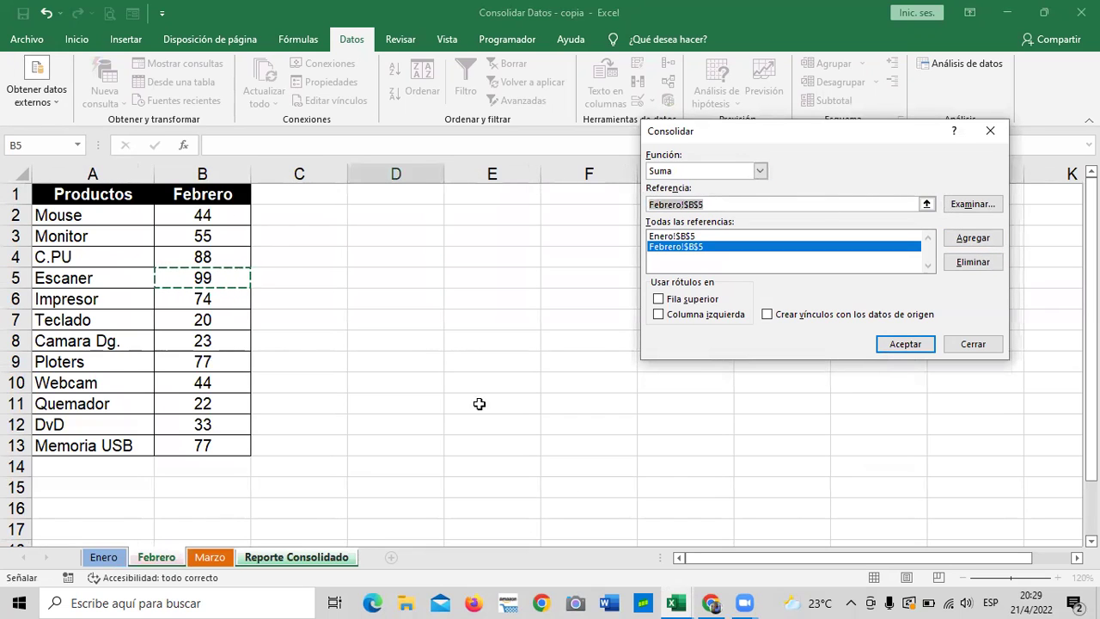
{"action": "left_click", "coordinate": [213, 557]}
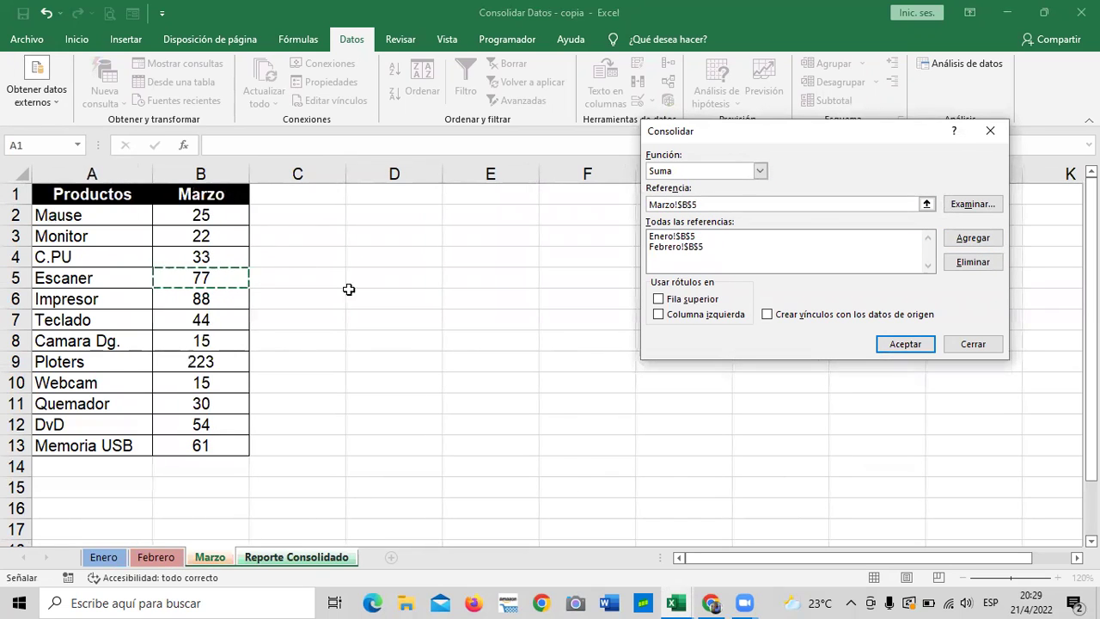
{"action": "left_click", "coordinate": [977, 239]}
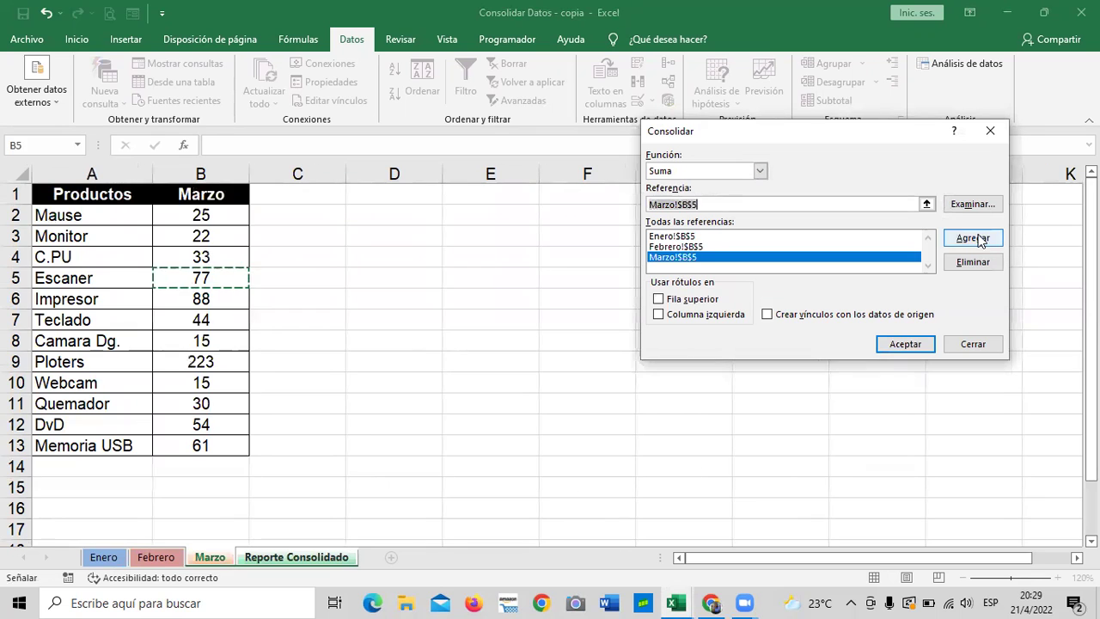
{"action": "left_click", "coordinate": [903, 346]}
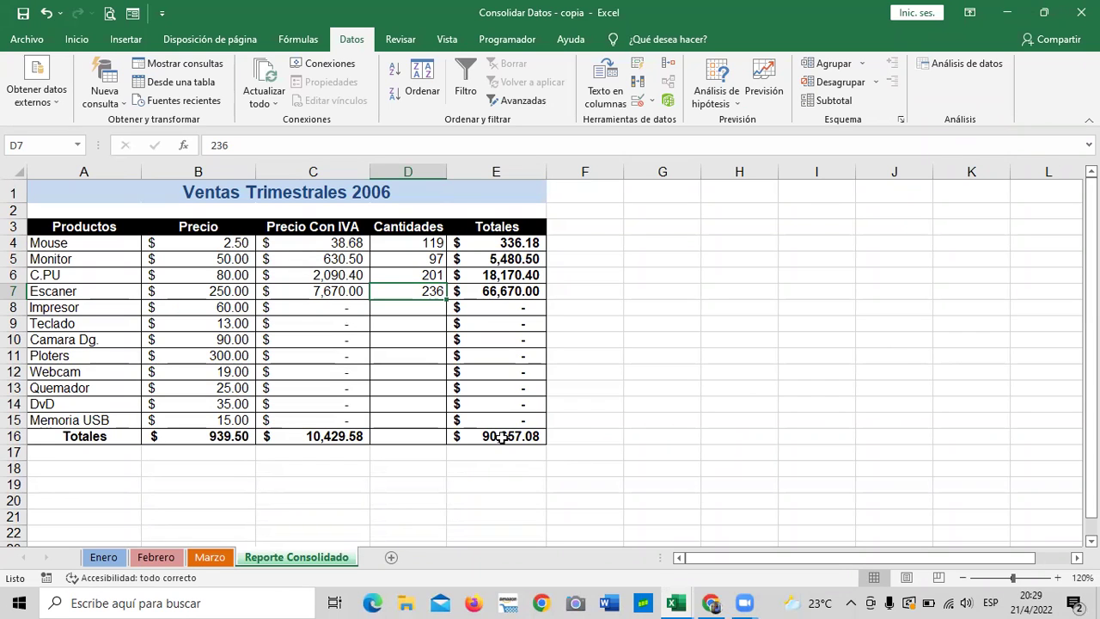
- Select D8, reopen Consolidar and remove the old $B$5 references
{"action": "left_click", "coordinate": [787, 367]}
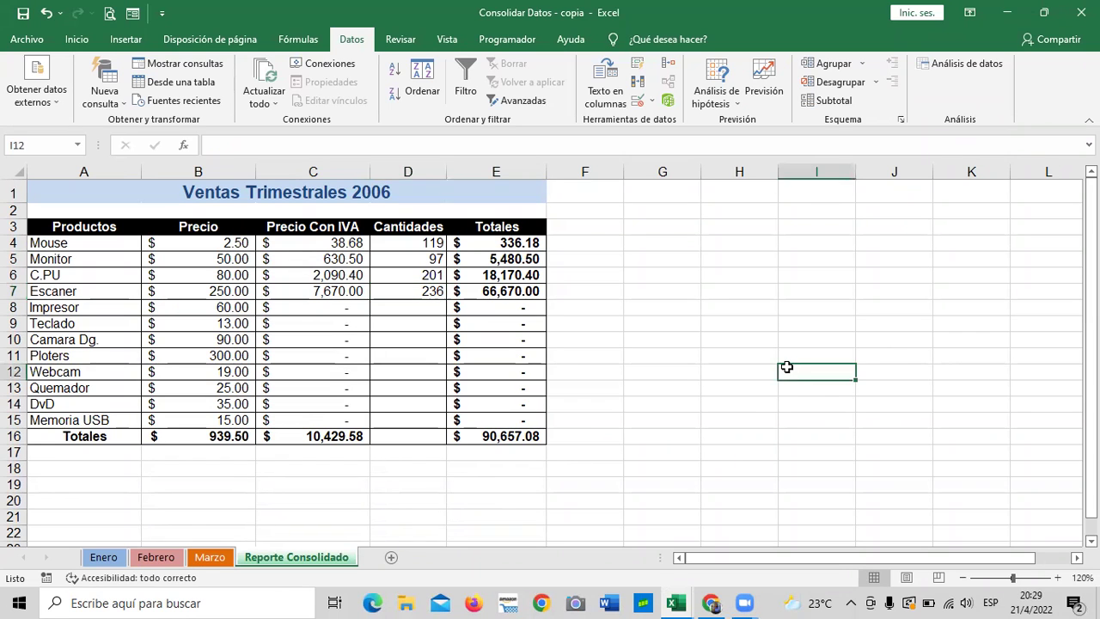
{"action": "left_click", "coordinate": [409, 303]}
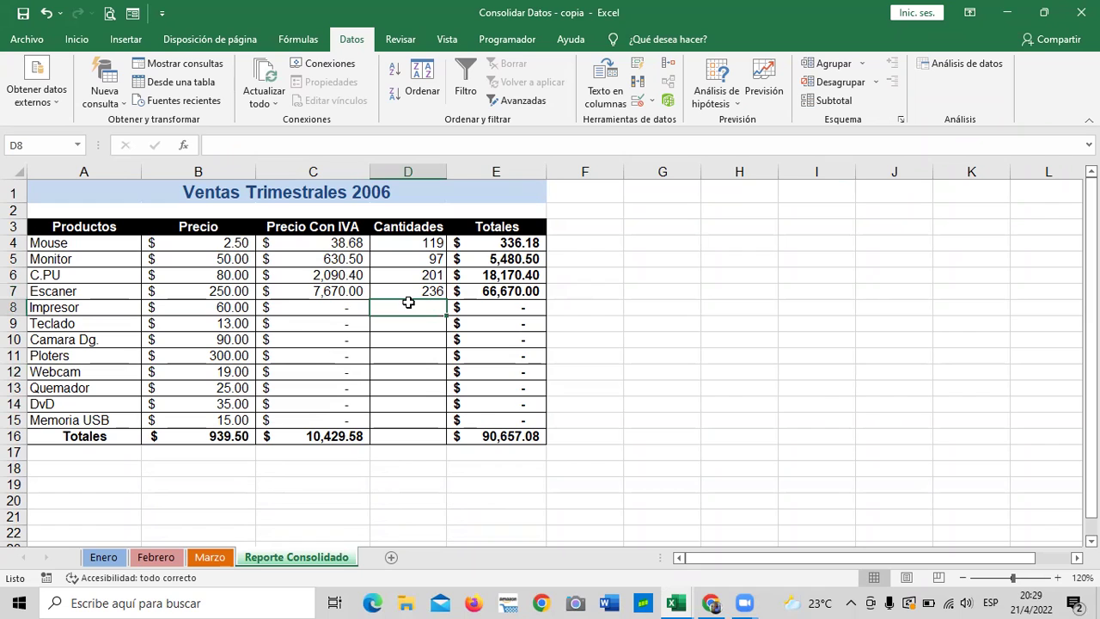
{"action": "left_click", "coordinate": [666, 67]}
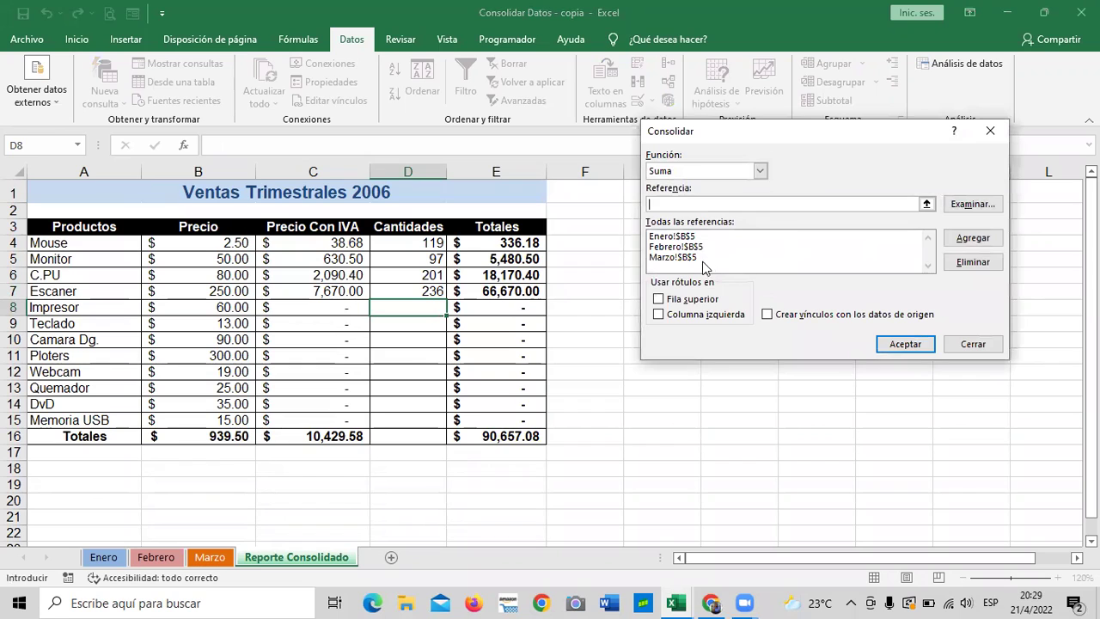
{"action": "left_click", "coordinate": [700, 258]}
{"action": "left_click", "coordinate": [970, 263]}
{"action": "left_click", "coordinate": [752, 247]}
{"action": "left_click", "coordinate": [968, 262]}
{"action": "left_click", "coordinate": [769, 238]}
{"action": "left_click", "coordinate": [955, 268]}
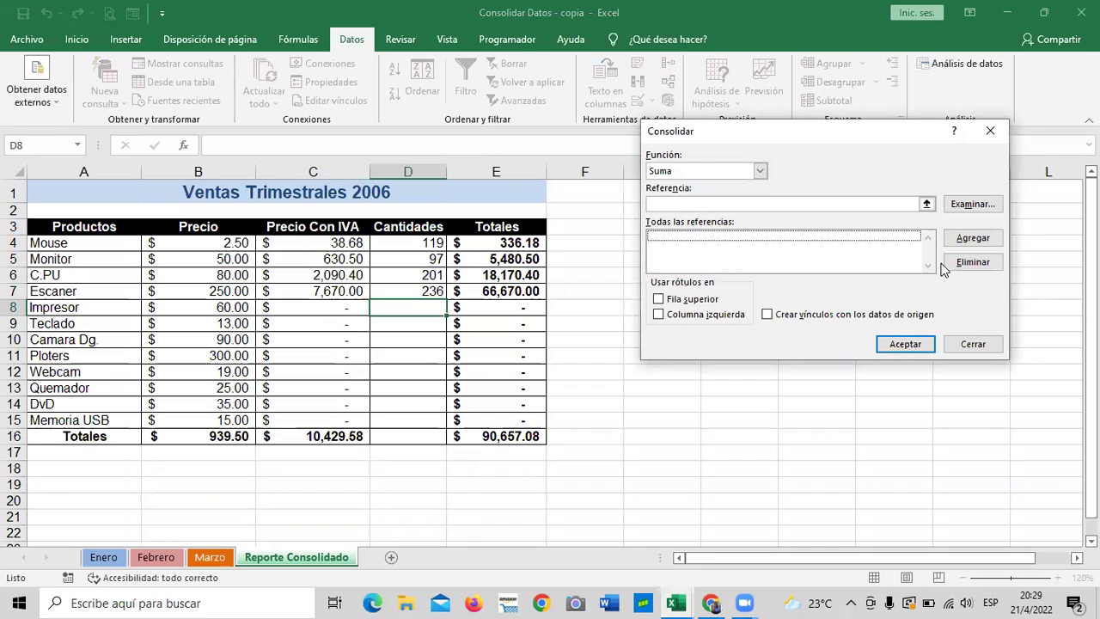
- Keep Suma as the function and add Enero!$B$6 as the first reference
{"action": "left_click", "coordinate": [760, 170]}
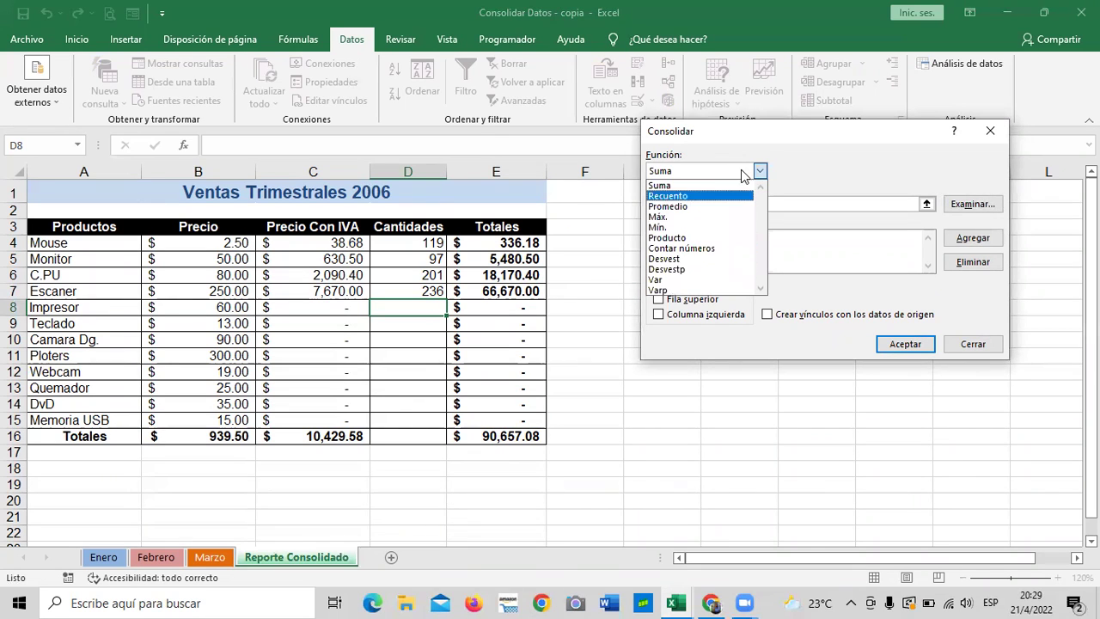
{"action": "left_click", "coordinate": [741, 169]}
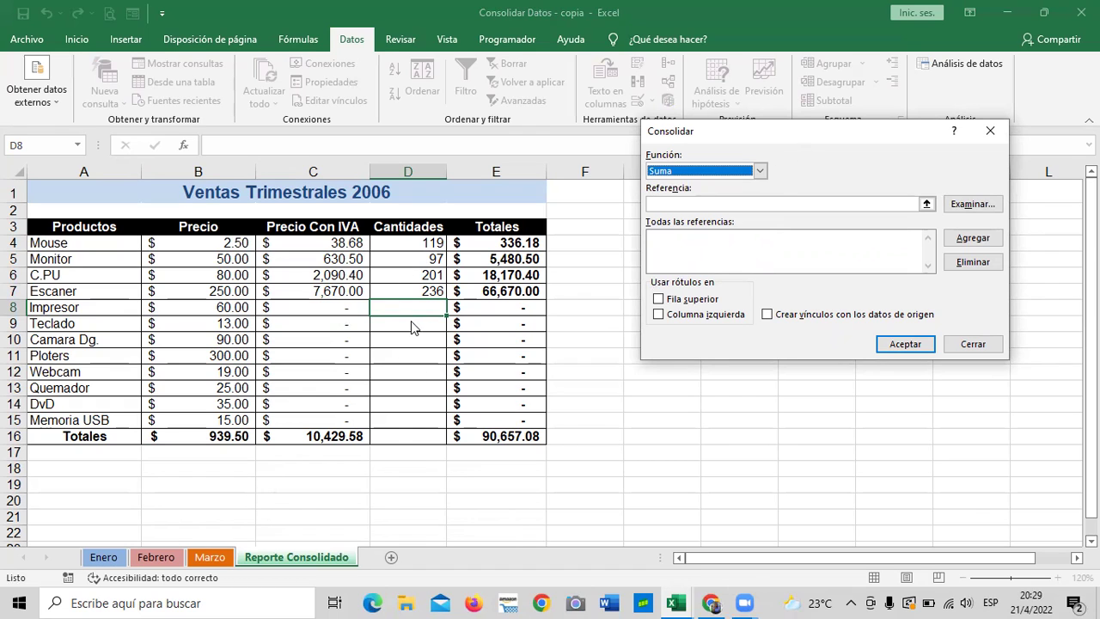
{"action": "left_click", "coordinate": [926, 205]}
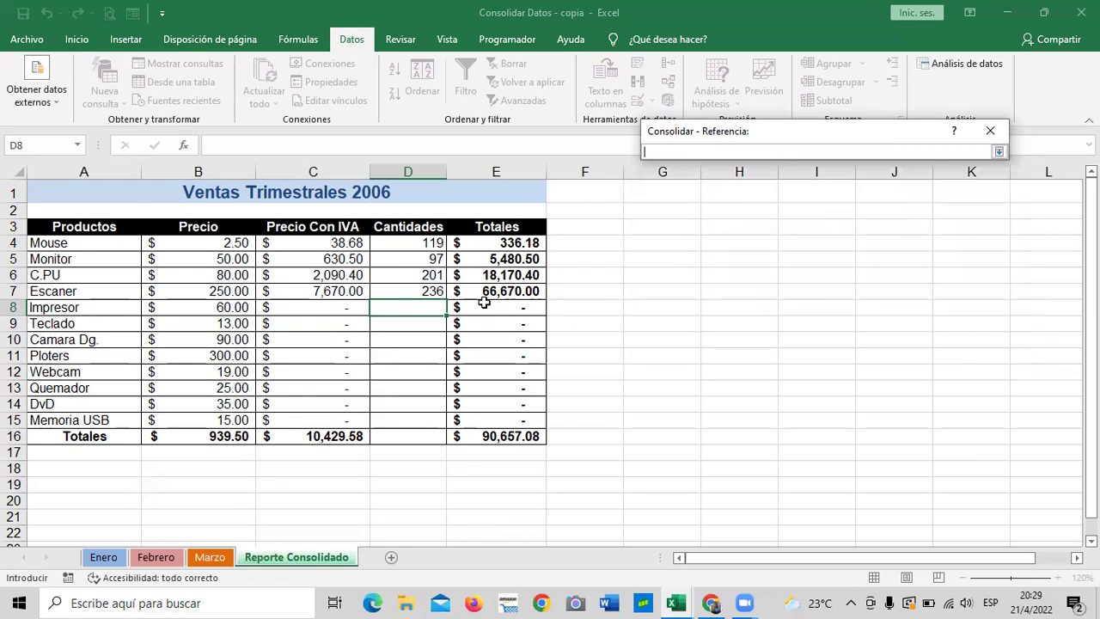
{"action": "left_click", "coordinate": [103, 557]}
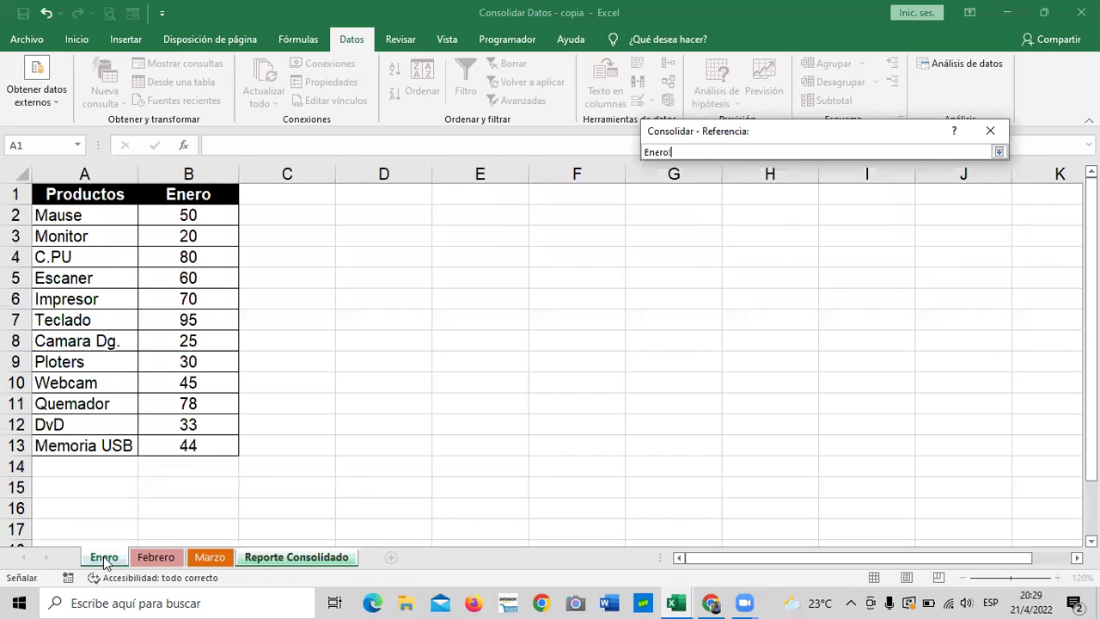
{"action": "left_click", "coordinate": [193, 294]}
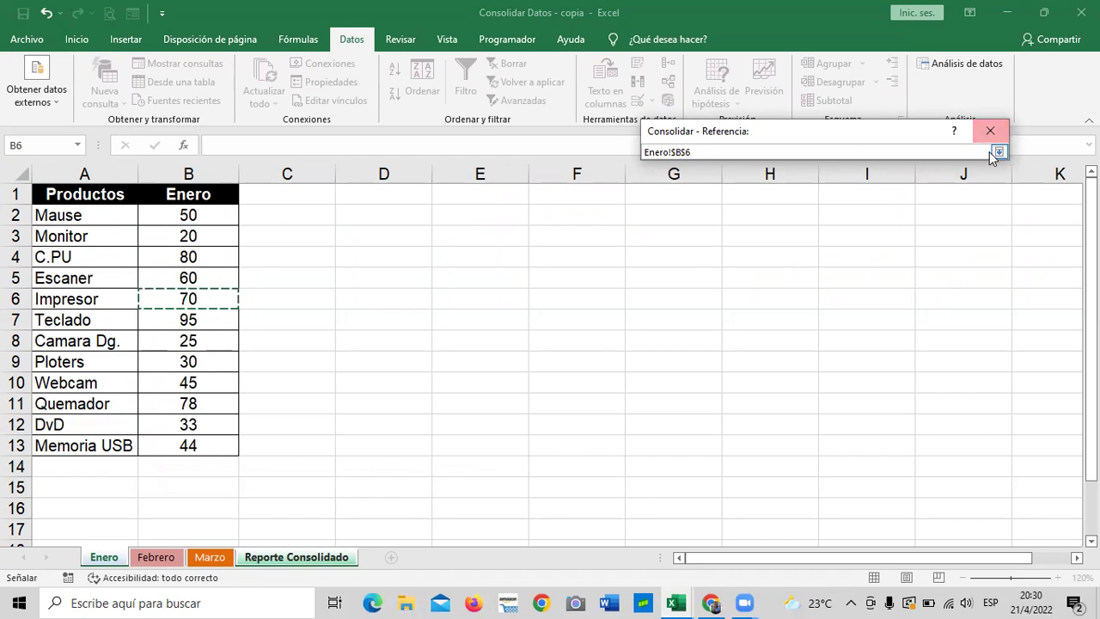
{"action": "left_click", "coordinate": [999, 152]}
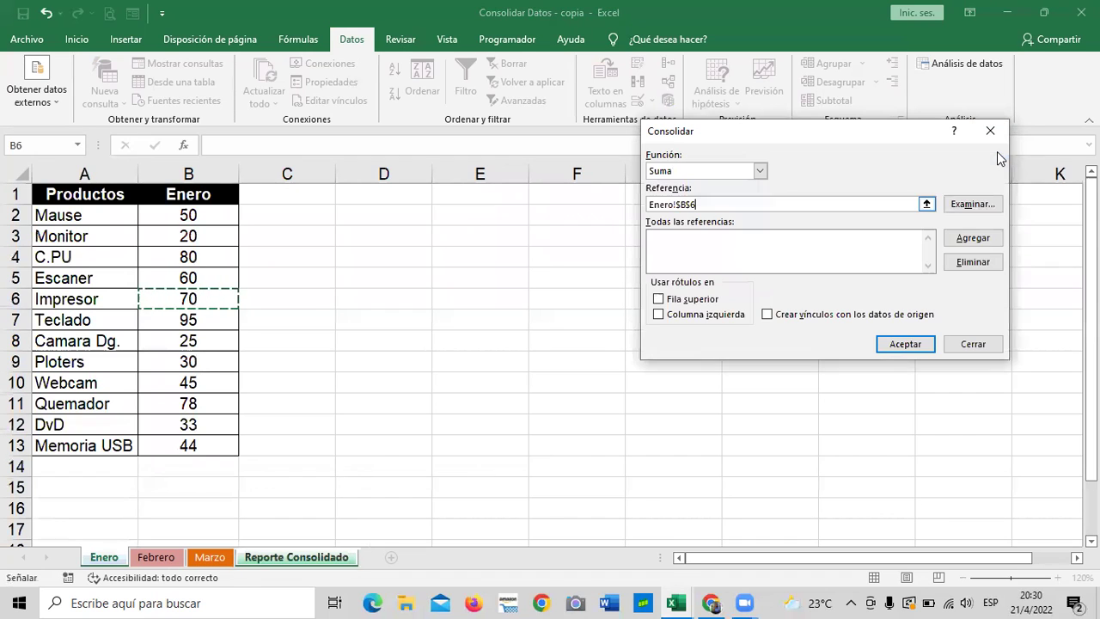
{"action": "left_click", "coordinate": [970, 238]}
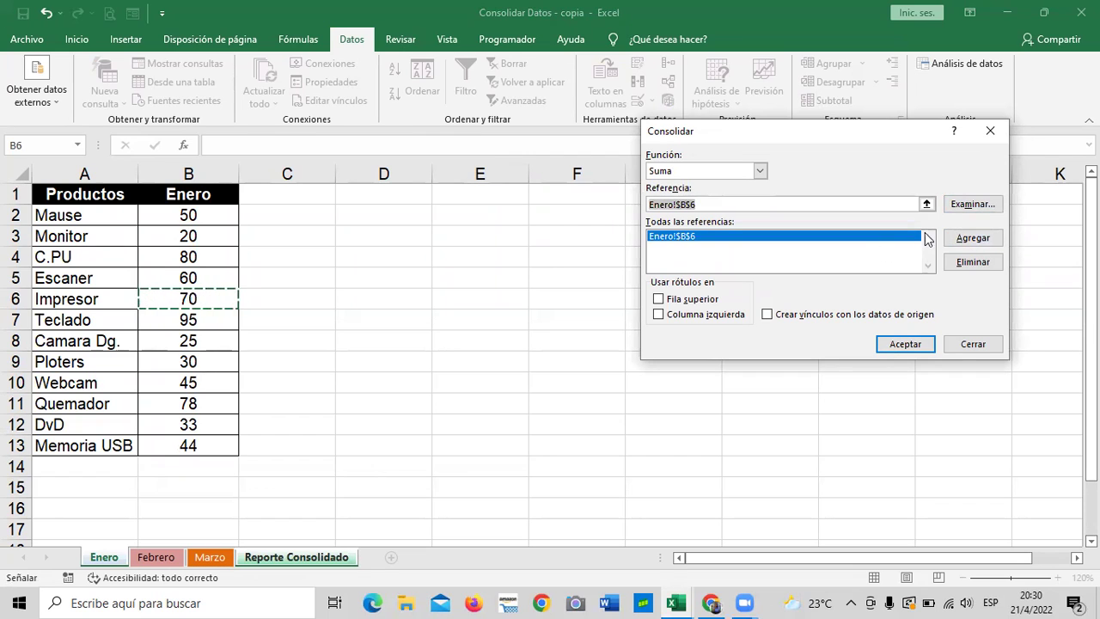
- Add Febrero!$B$6 and Marzo!$B$6 and consolidate Impresor's quantity to 232
{"action": "left_click", "coordinate": [927, 204]}
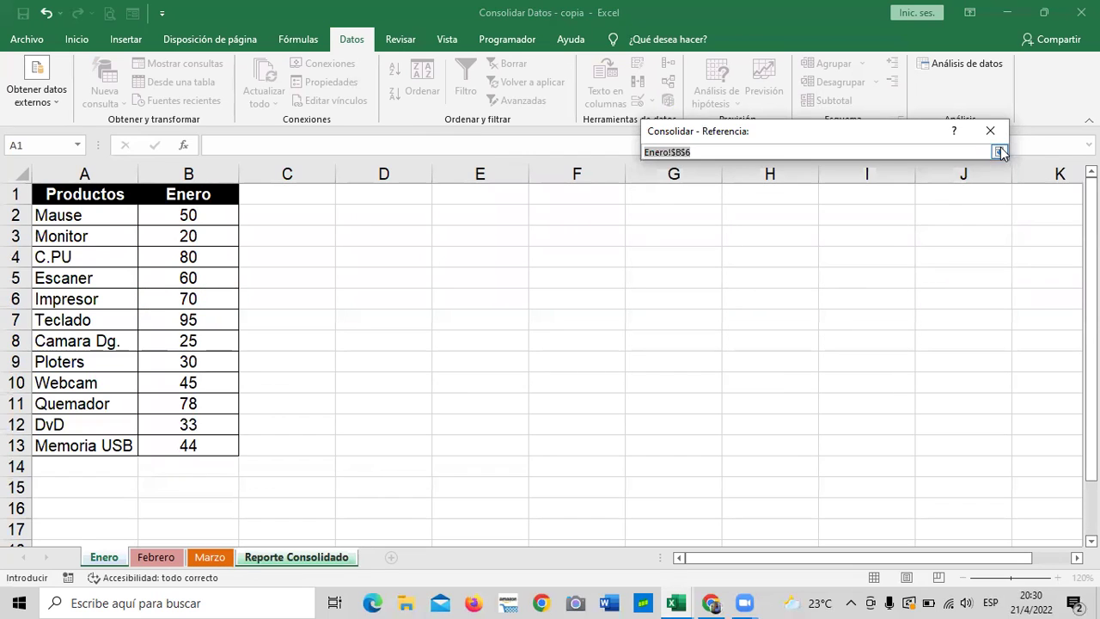
{"action": "left_click", "coordinate": [1000, 153]}
{"action": "left_click", "coordinate": [156, 557]}
{"action": "left_click", "coordinate": [189, 301]}
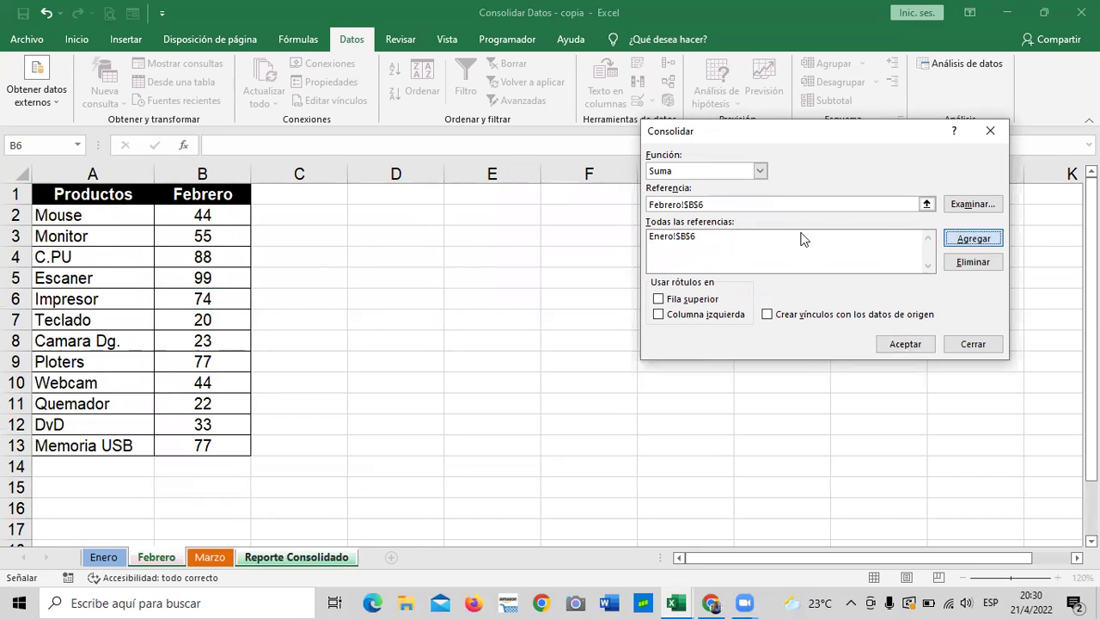
{"action": "key", "text": "Return"}
{"action": "left_click", "coordinate": [210, 557]}
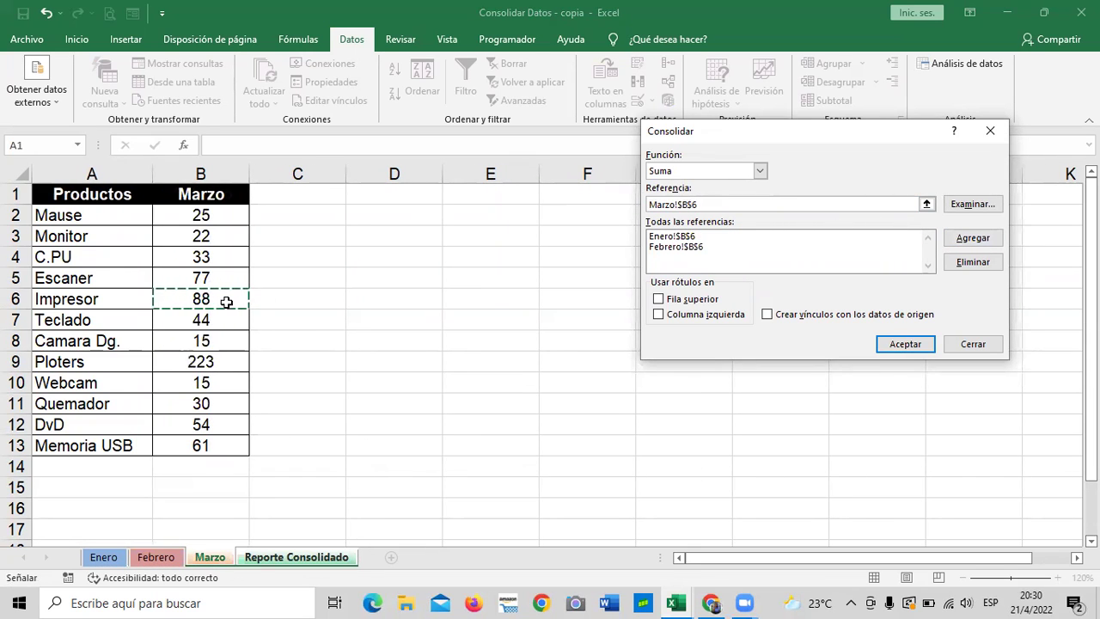
{"action": "left_click", "coordinate": [964, 242]}
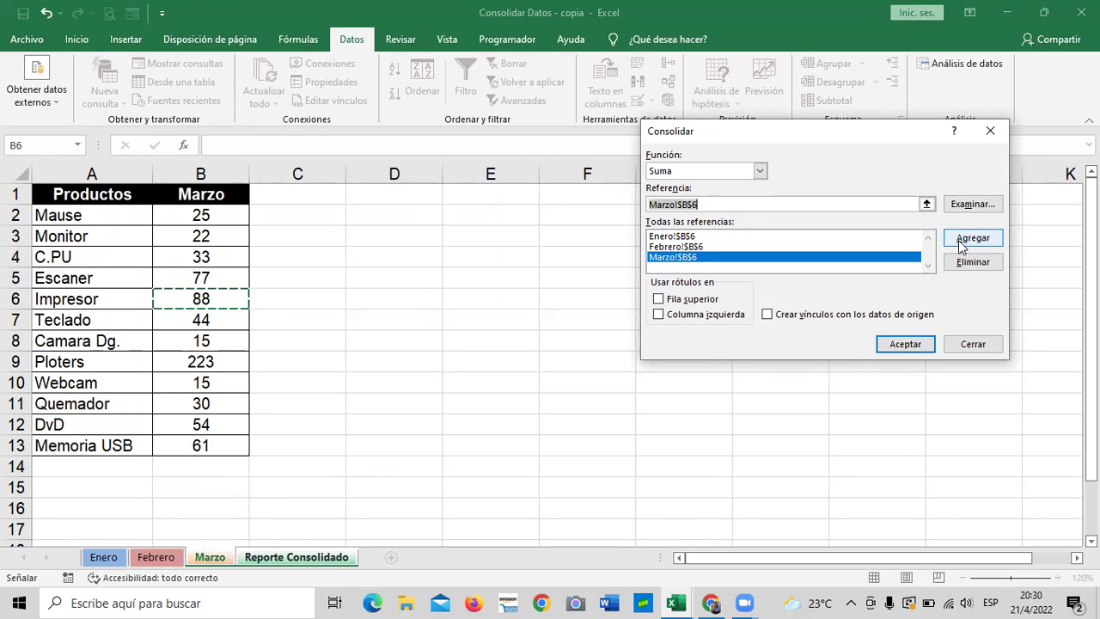
{"action": "left_click", "coordinate": [919, 344]}
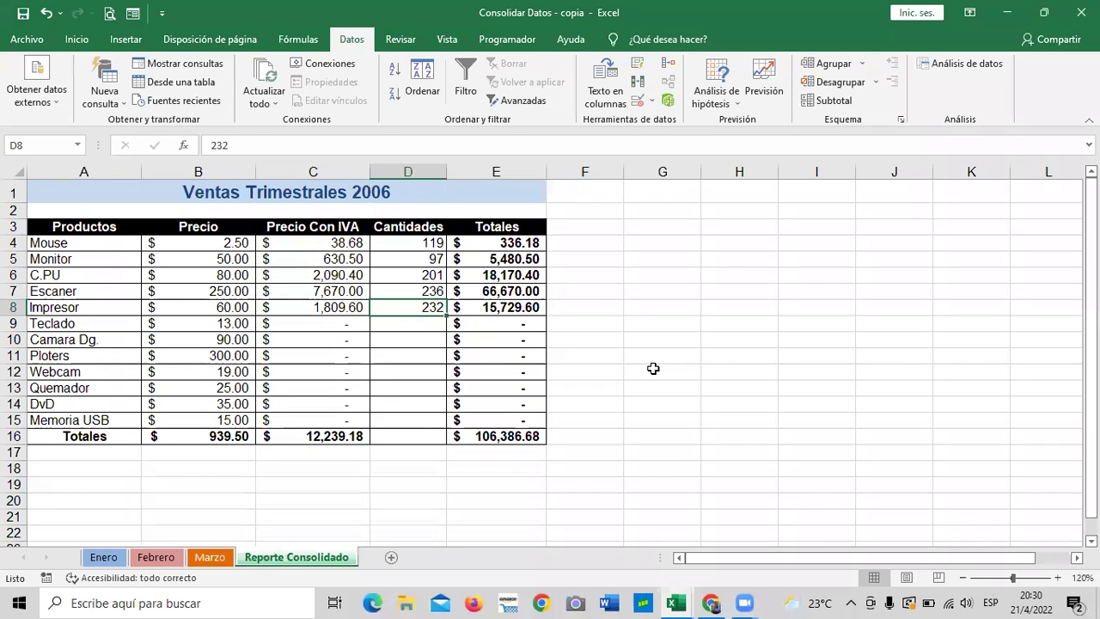
{"action": "left_click", "coordinate": [410, 328]}
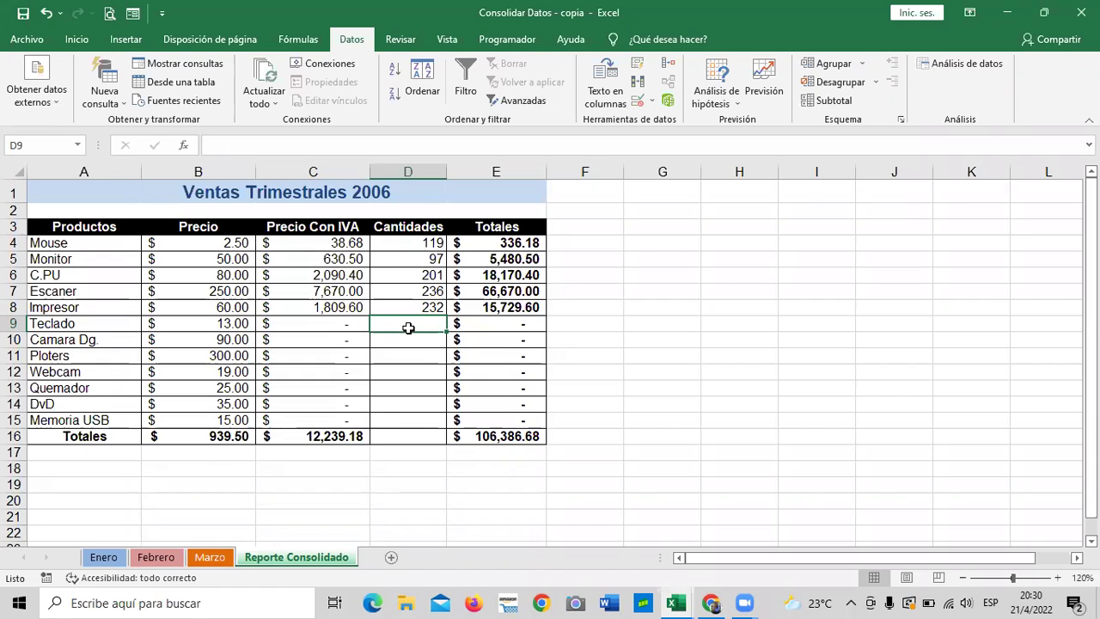
{"action": "left_click", "coordinate": [663, 325]}
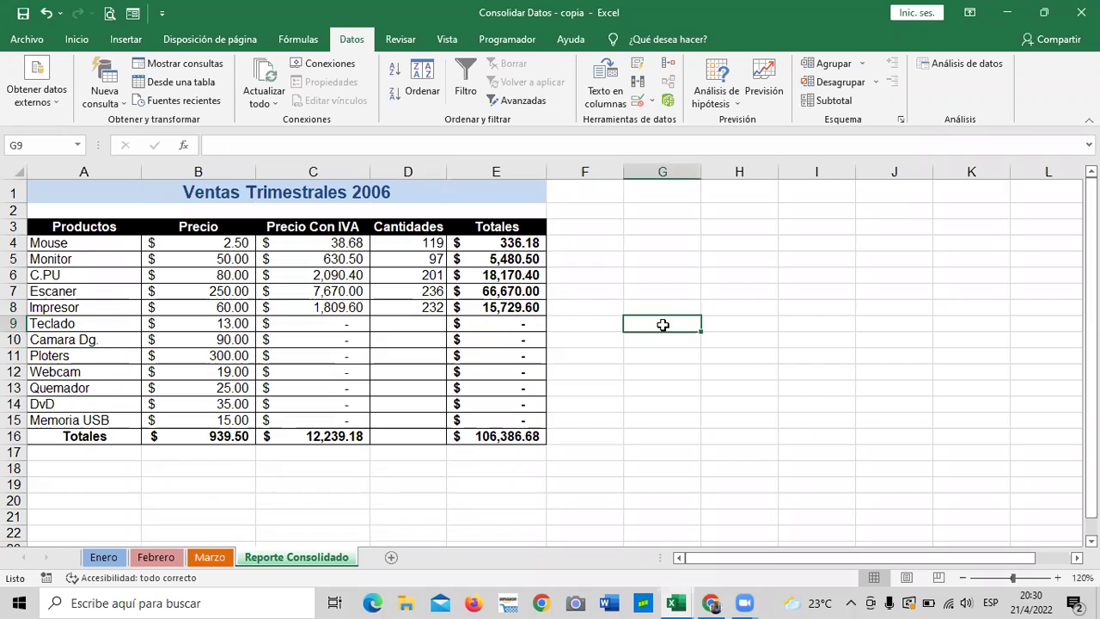
{"action": "left_click", "coordinate": [768, 368]}
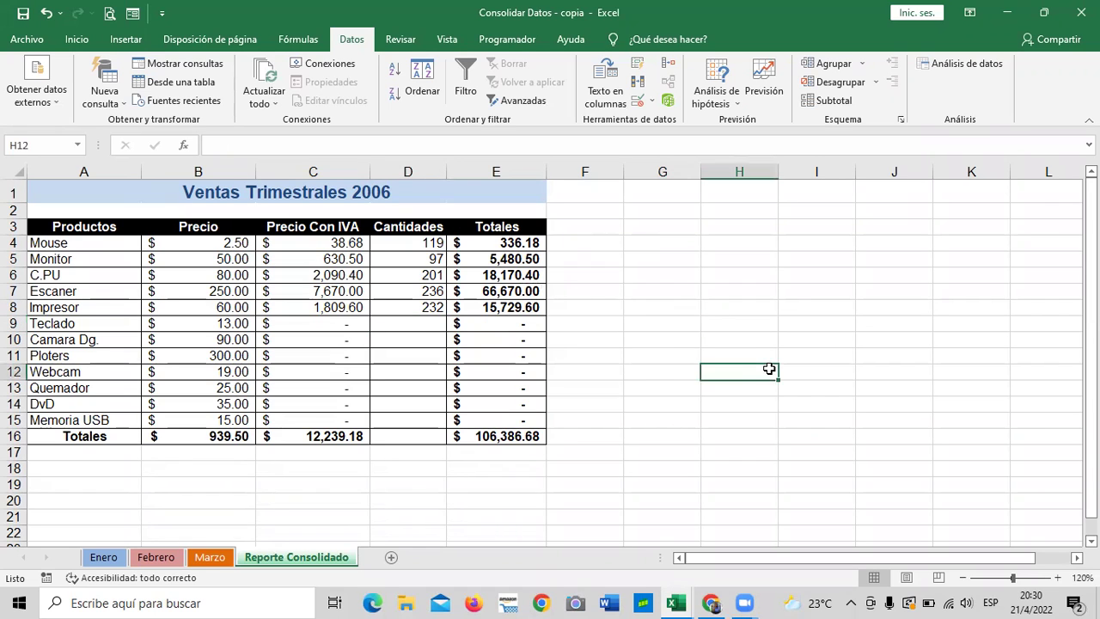
{"action": "left_click", "coordinate": [662, 293]}
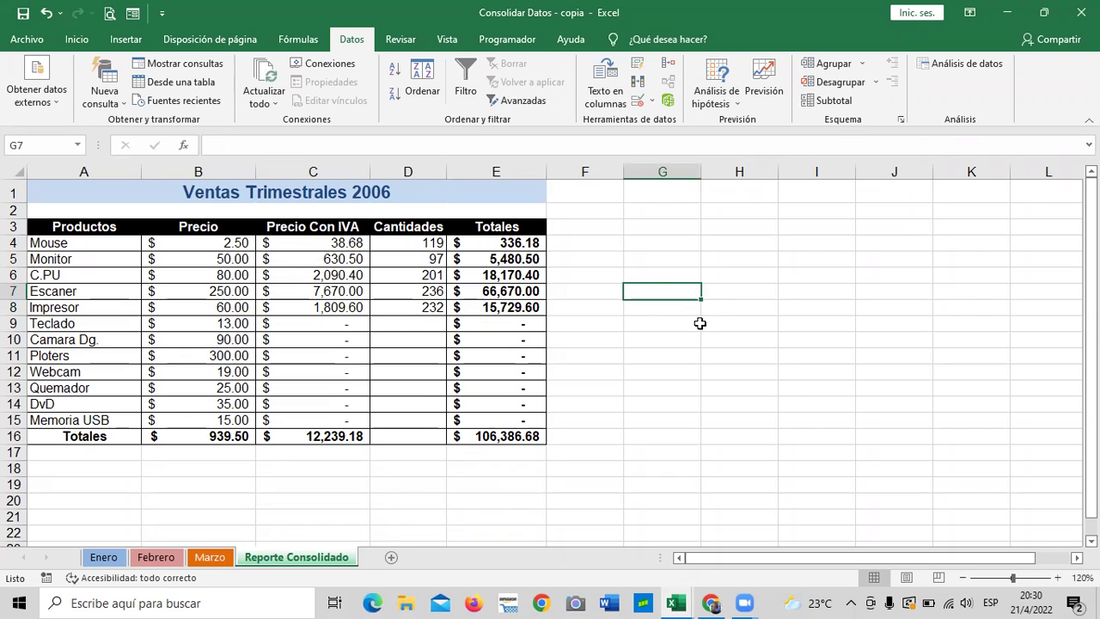
{"action": "left_click", "coordinate": [693, 352]}
{"action": "left_click", "coordinate": [683, 295]}
{"action": "left_click", "coordinate": [392, 323]}
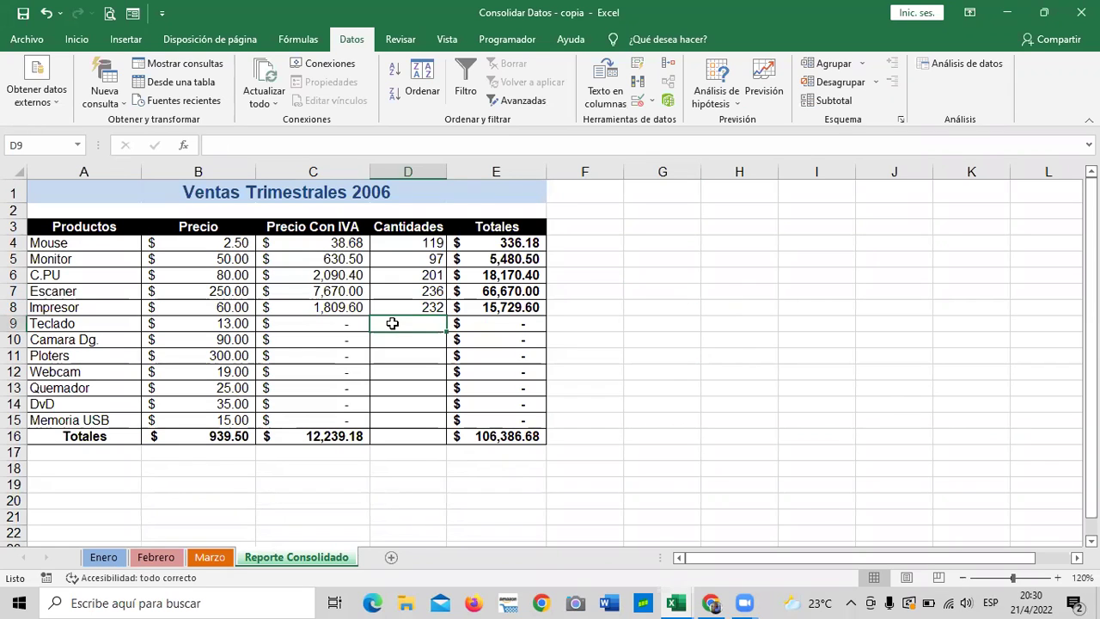
{"action": "left_click", "coordinate": [643, 343]}
{"action": "left_click", "coordinate": [421, 325]}
- Reopen Consolidar and remove the old Marzo, Febrero and Enero $B$6 references
{"action": "left_click", "coordinate": [666, 68]}
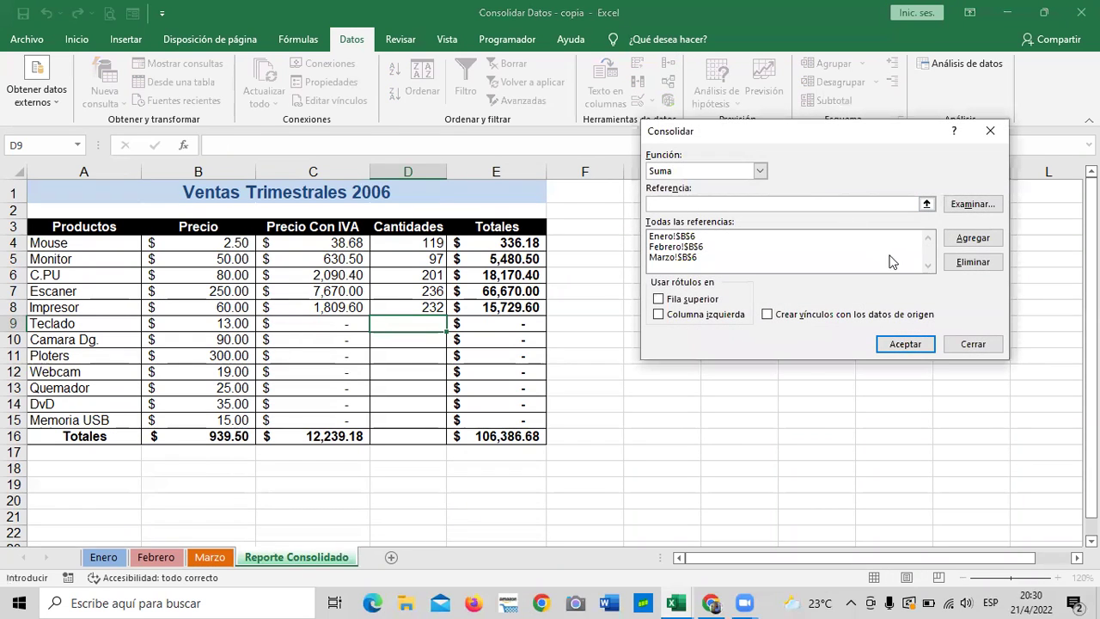
{"action": "left_click", "coordinate": [691, 257]}
{"action": "left_click", "coordinate": [973, 262]}
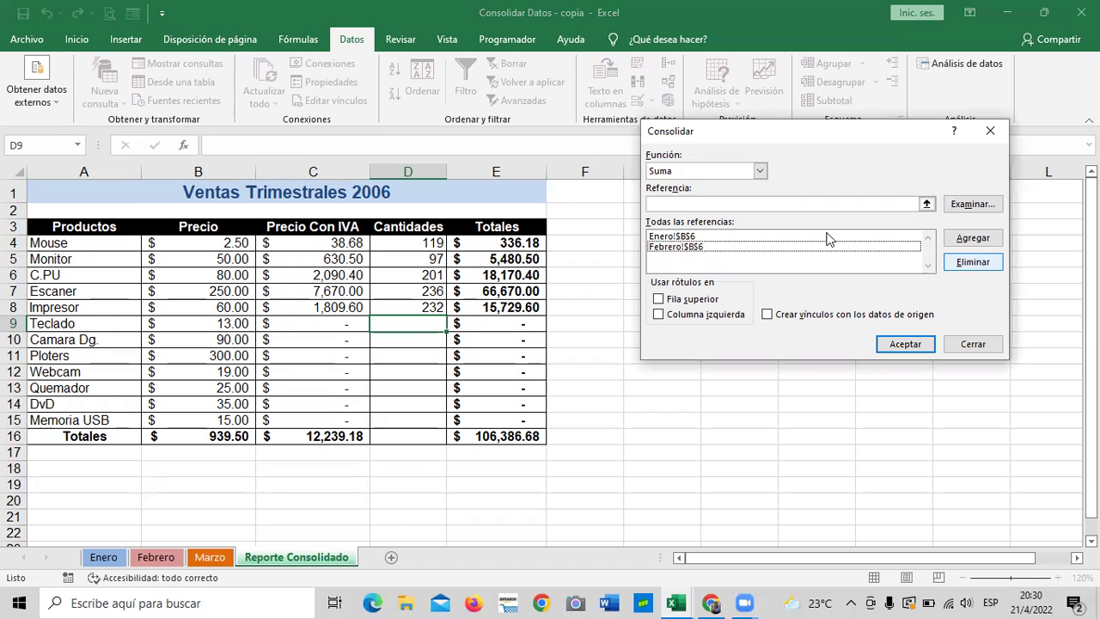
{"action": "left_click", "coordinate": [713, 247]}
{"action": "left_click", "coordinate": [973, 261]}
{"action": "left_click", "coordinate": [757, 245]}
{"action": "left_click", "coordinate": [973, 262]}
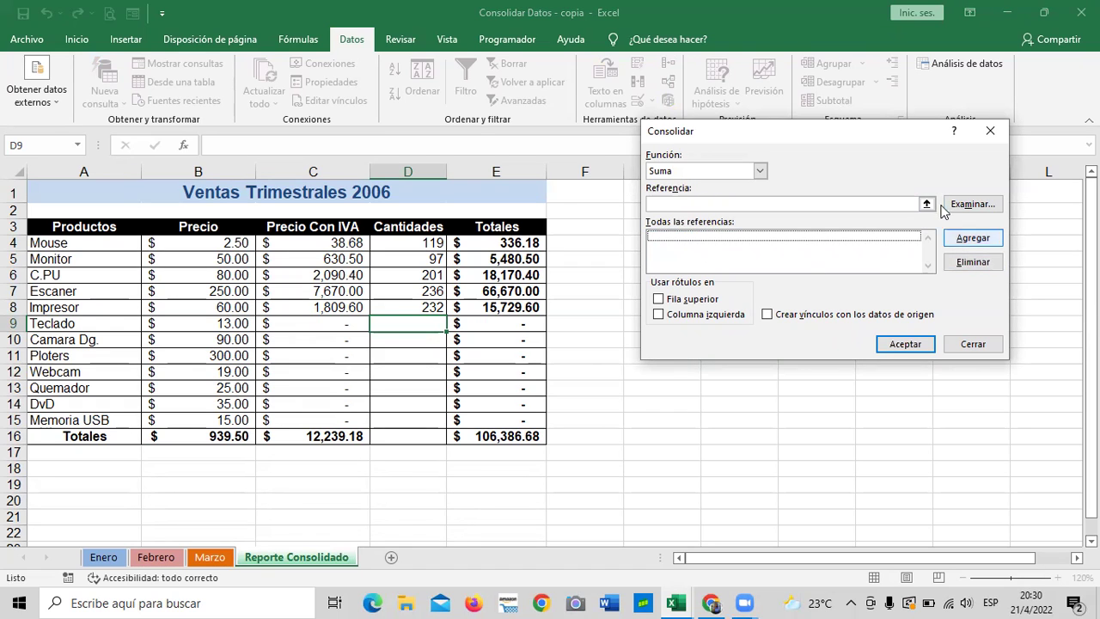
- Add Enero!$B$7, Febrero!$B$7 and Marzo!$B$7 and consolidate Teclado's quantity to 159
{"action": "left_click", "coordinate": [927, 204]}
{"action": "left_click", "coordinate": [103, 557]}
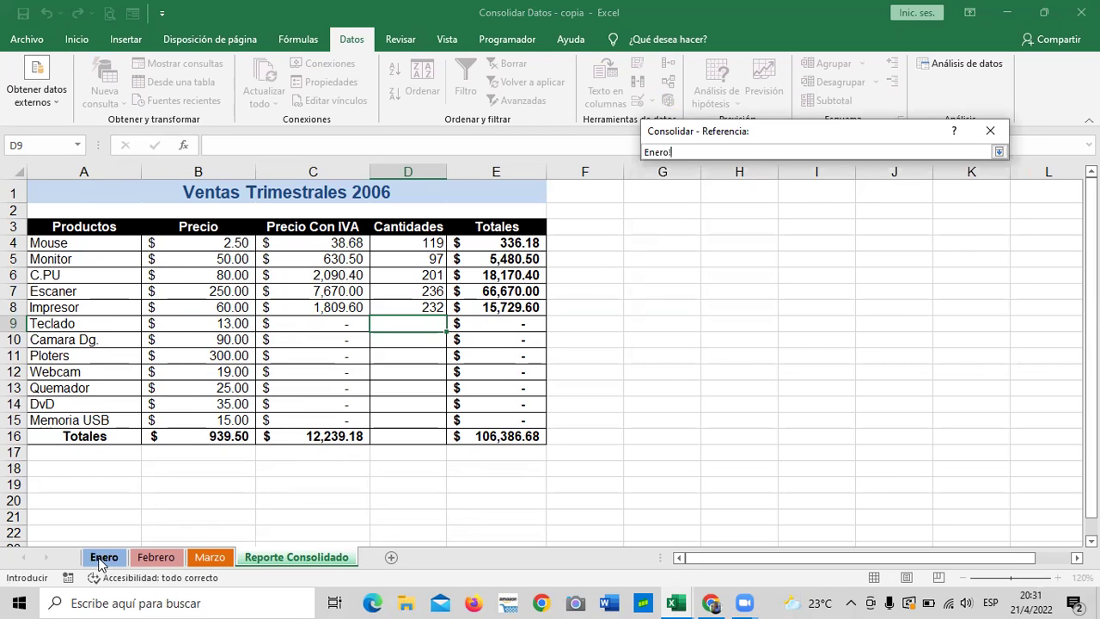
{"action": "left_click", "coordinate": [210, 315]}
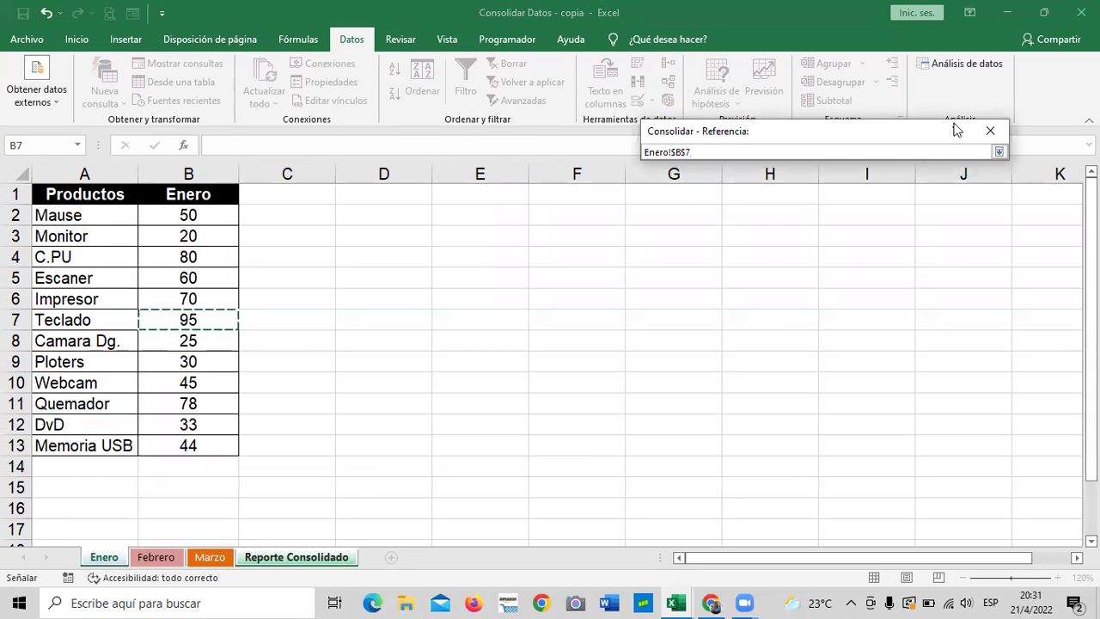
{"action": "left_click", "coordinate": [999, 152]}
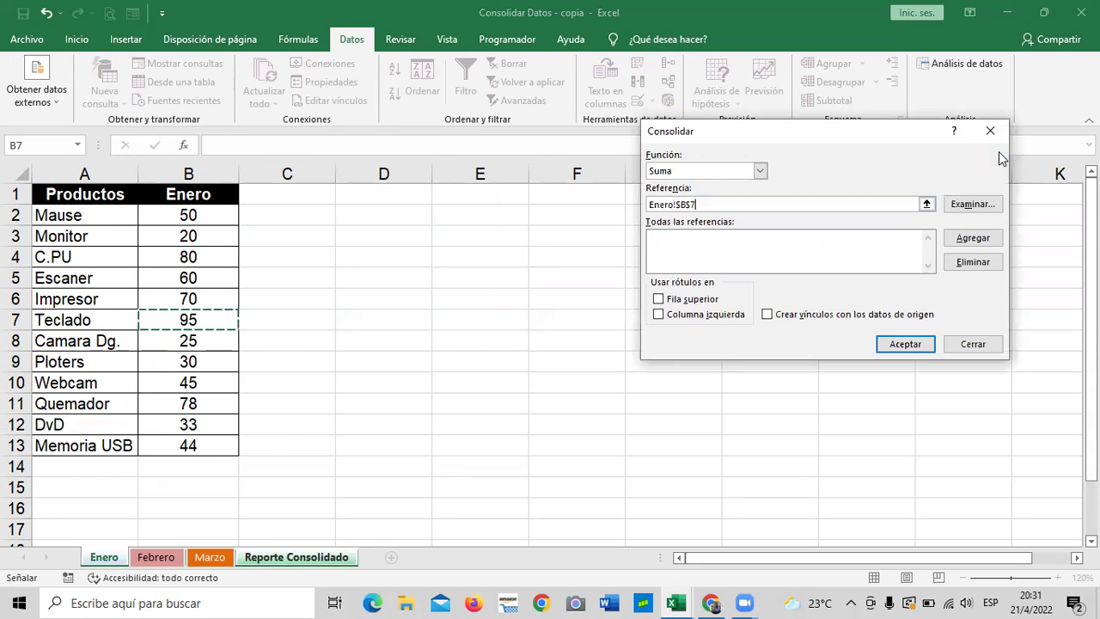
{"action": "left_click", "coordinate": [973, 238]}
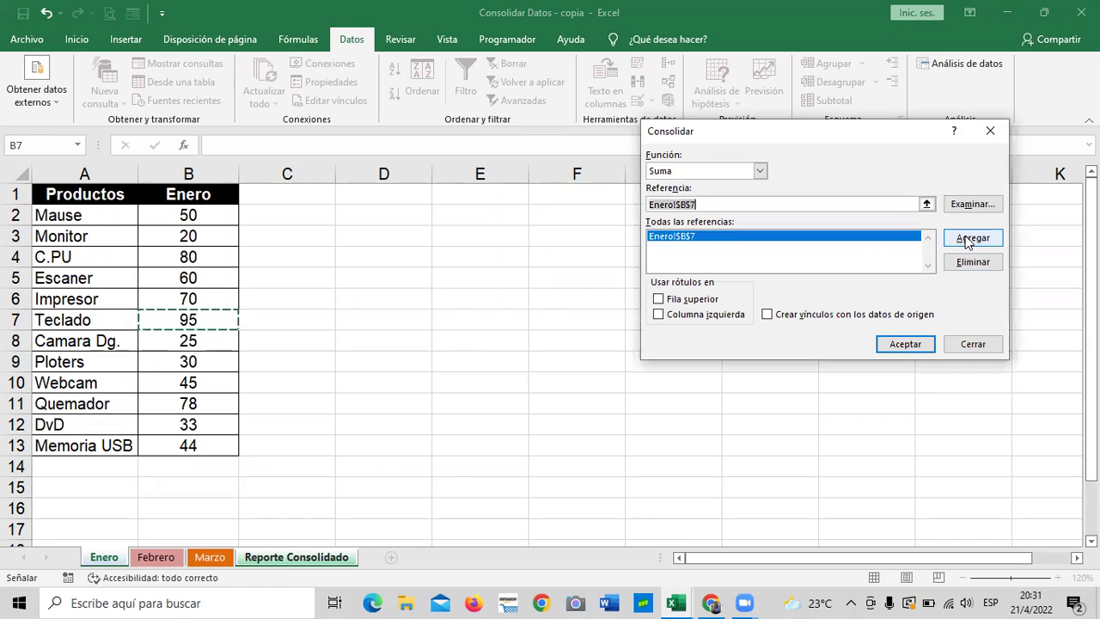
{"action": "left_click", "coordinate": [168, 557]}
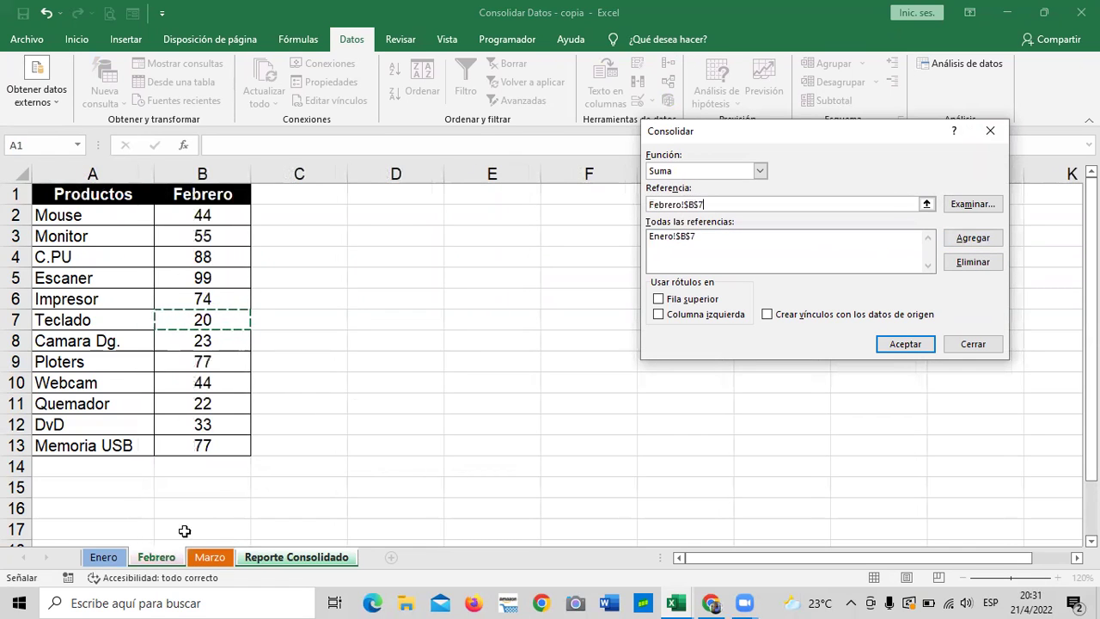
{"action": "left_click", "coordinate": [976, 241]}
{"action": "left_click", "coordinate": [209, 557]}
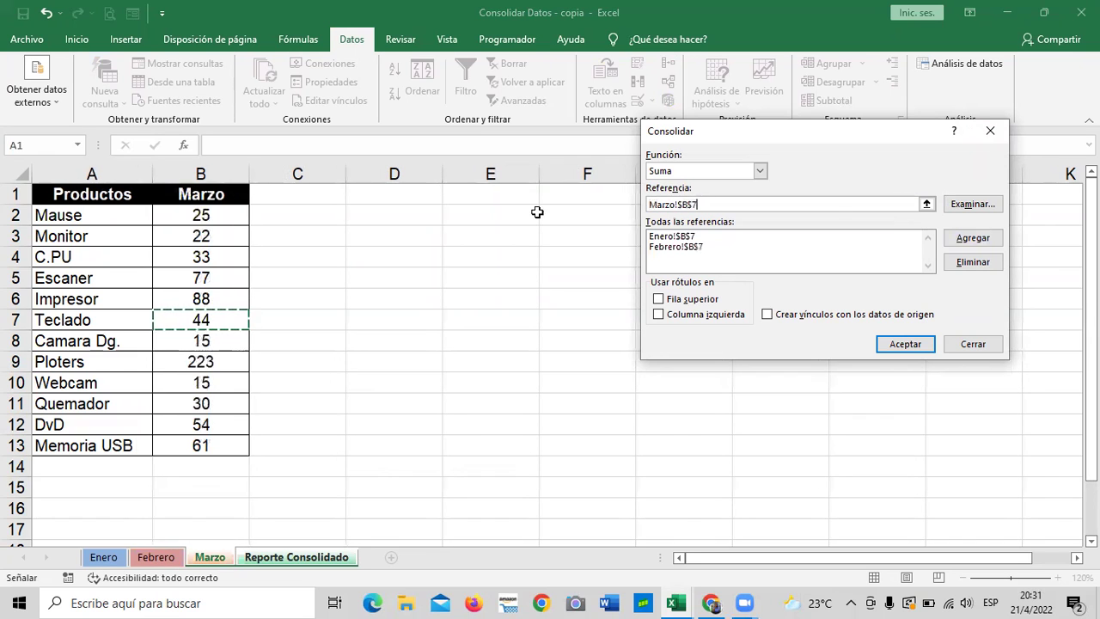
{"action": "left_click", "coordinate": [966, 240]}
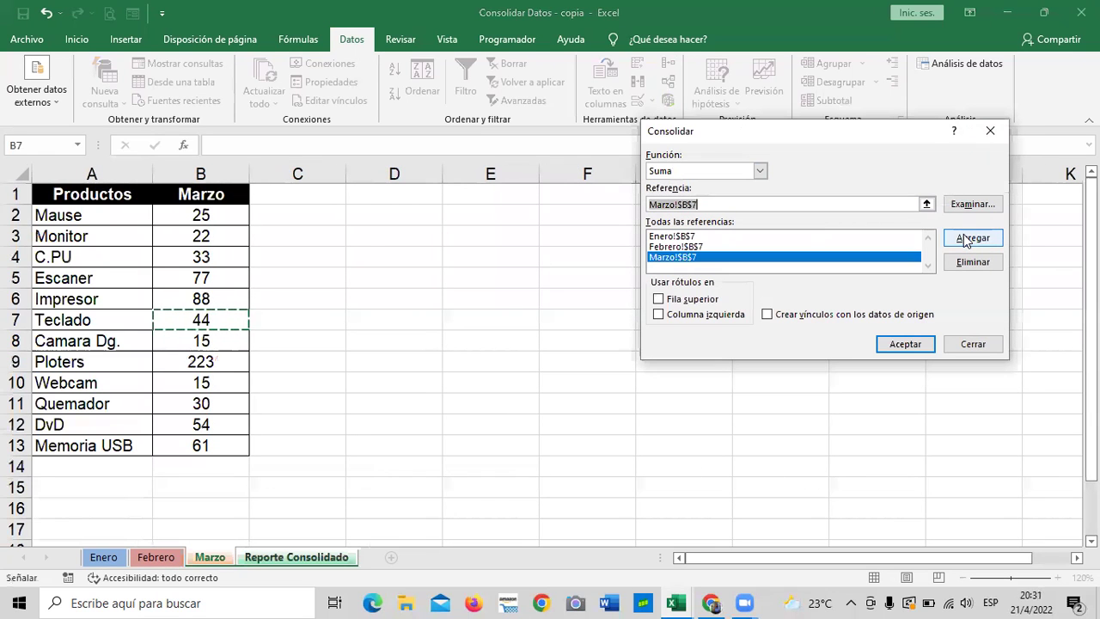
{"action": "left_click", "coordinate": [897, 345]}
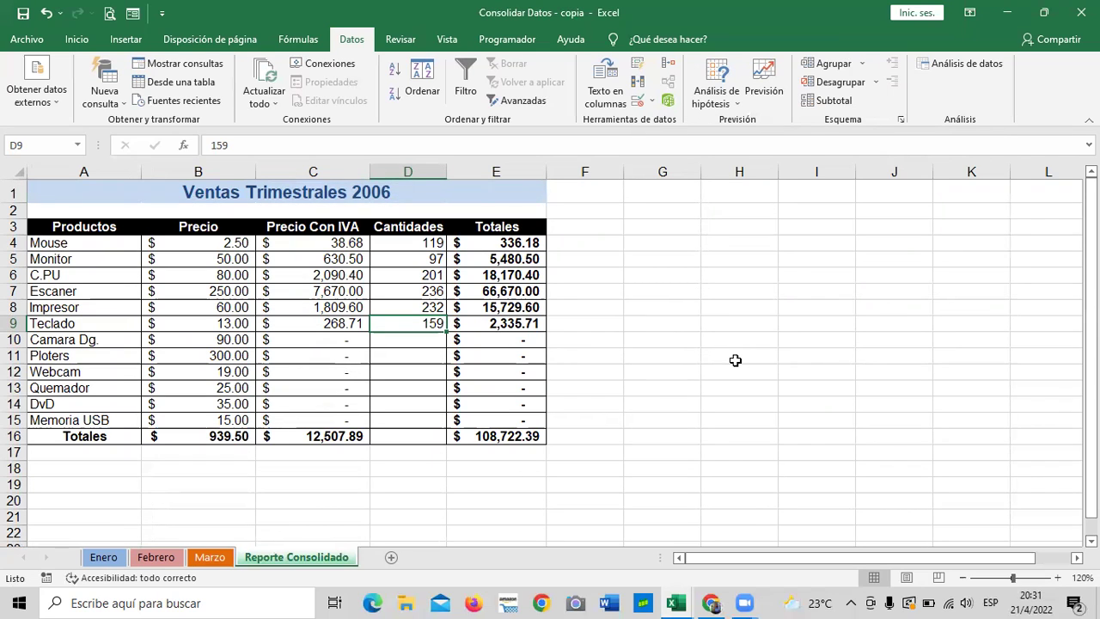
{"action": "left_click", "coordinate": [706, 402]}
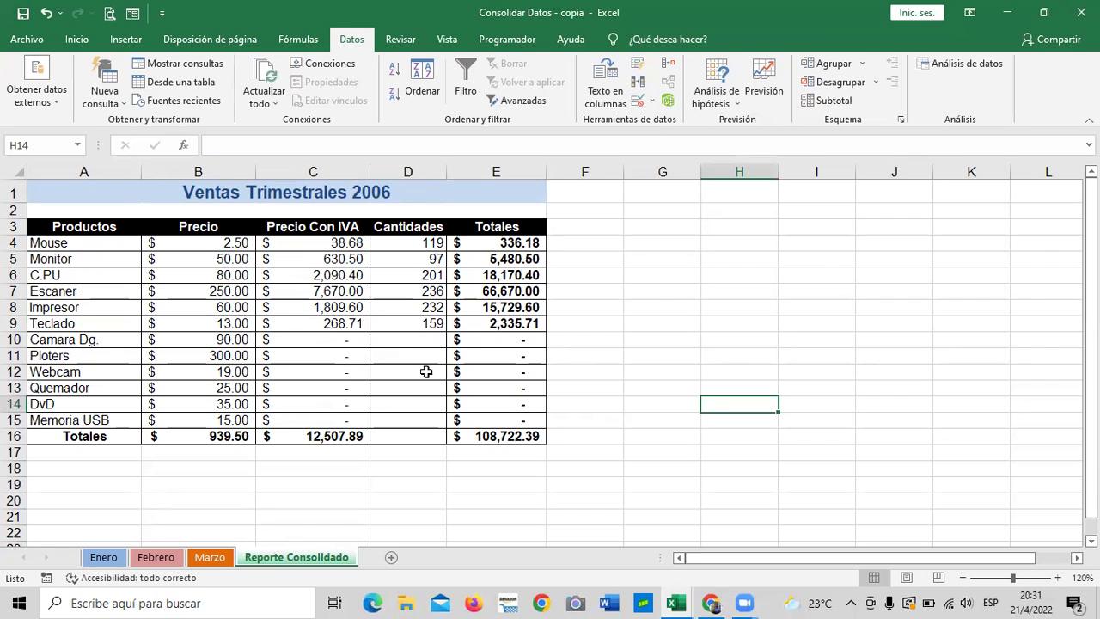
{"action": "left_click", "coordinate": [645, 342]}
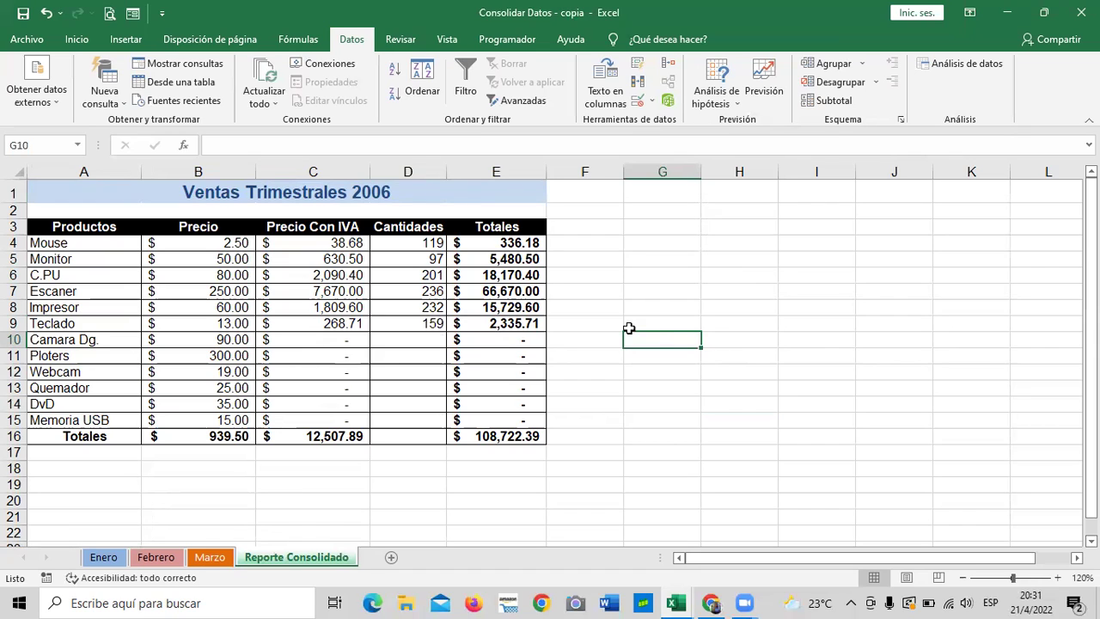
- Begin a =SUMA( formula in cell D10 for the Camara Dg. quantity on Reporte Consolidado
{"action": "left_click", "coordinate": [633, 484]}
{"action": "left_click", "coordinate": [184, 506]}
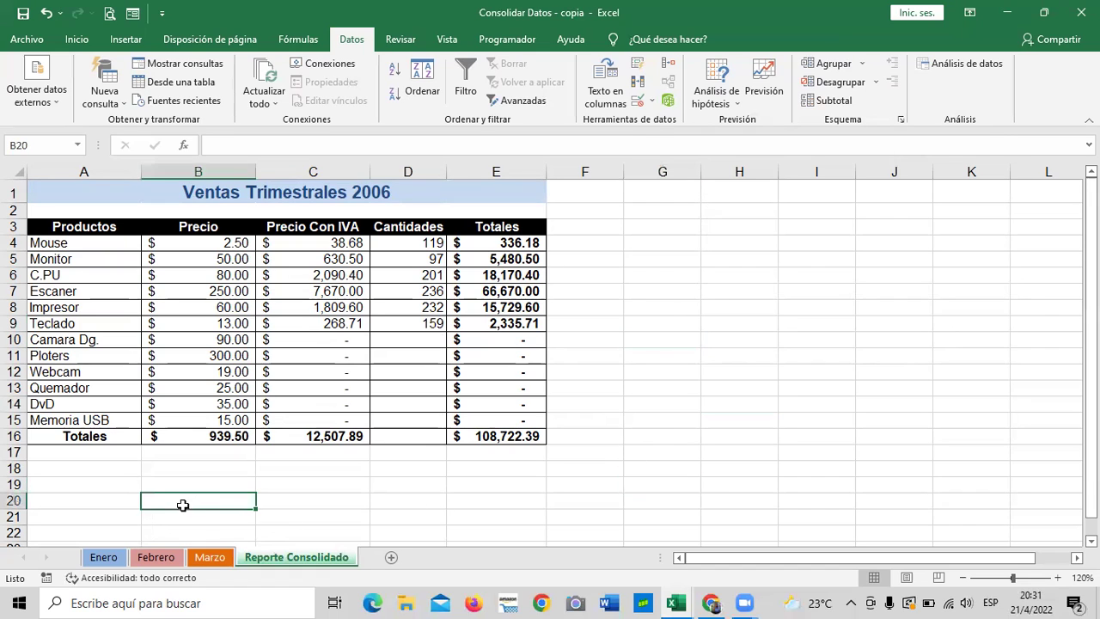
{"action": "left_click", "coordinate": [331, 499]}
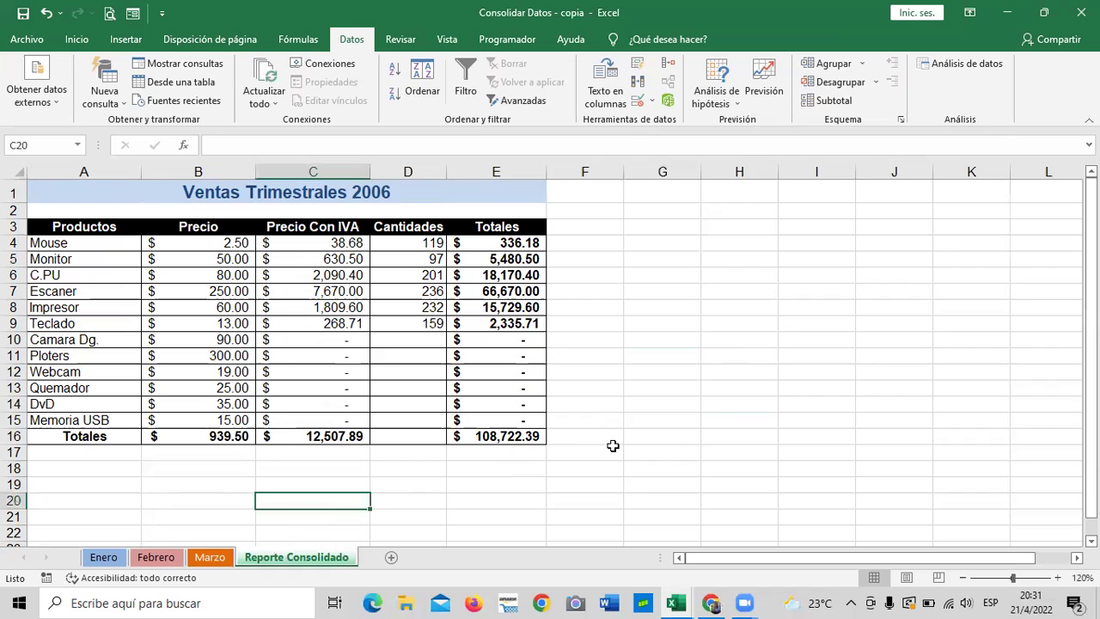
{"action": "left_click", "coordinate": [715, 418]}
{"action": "left_click", "coordinate": [411, 338]}
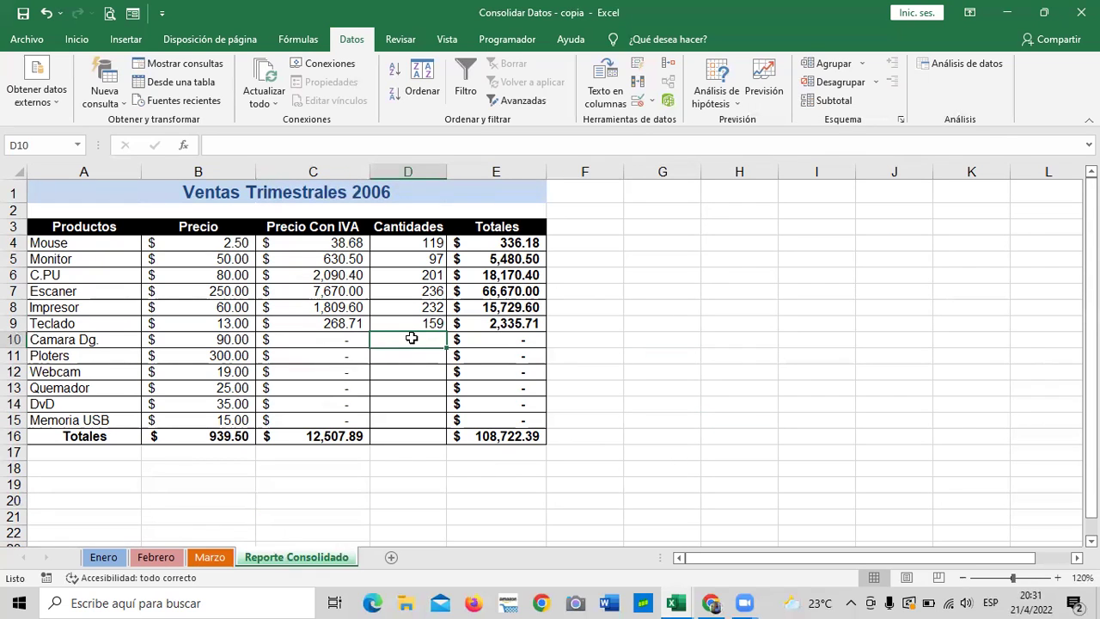
{"action": "type", "text": "=suma"}
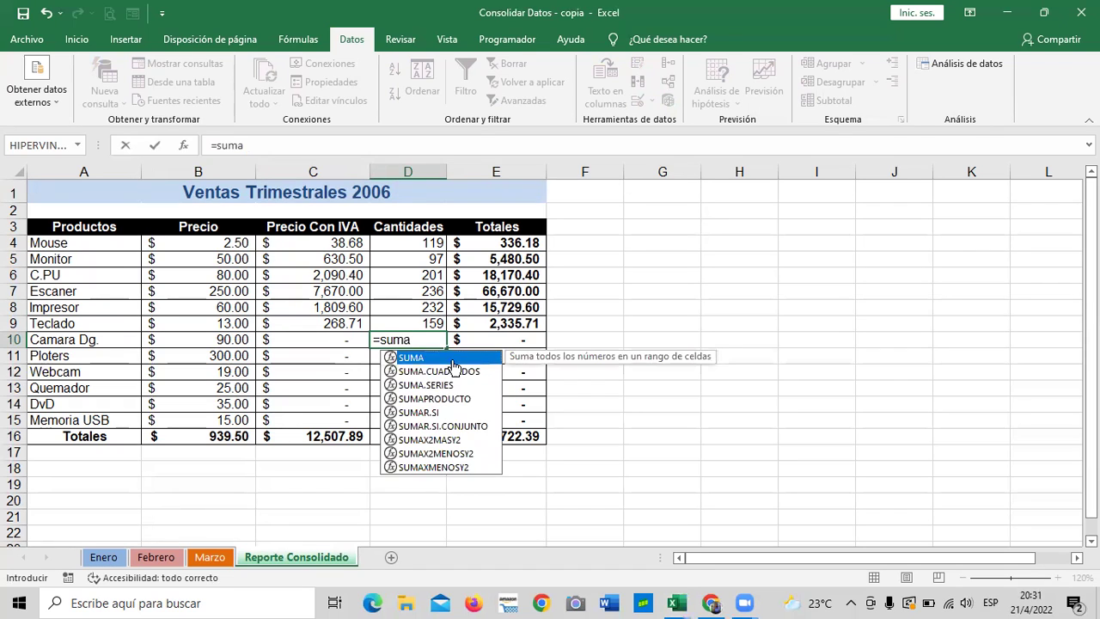
{"action": "key", "text": "Tab"}
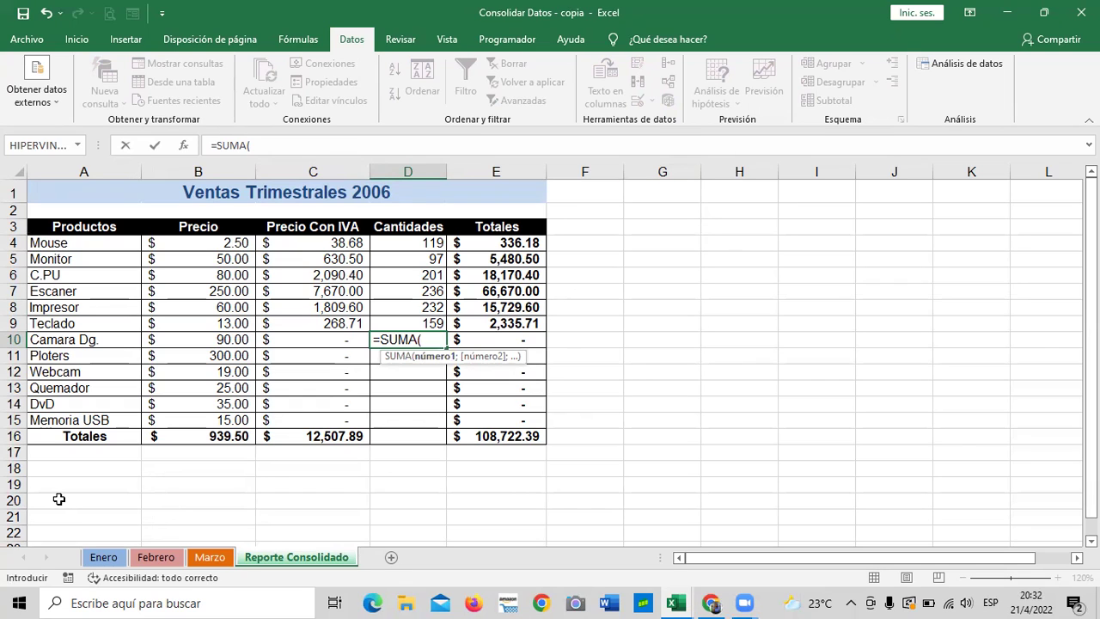
- Complete D10 as =SUMA(Enero!B8;Febrero!B8;Marzo!B8), showing 63
{"action": "left_click", "coordinate": [99, 558]}
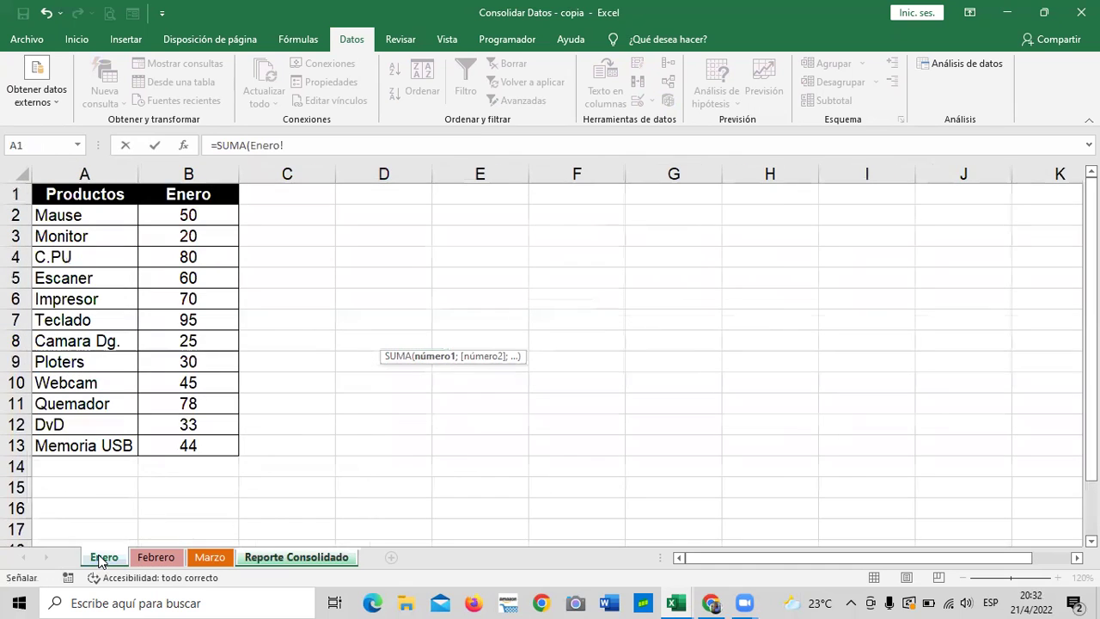
{"action": "left_click", "coordinate": [170, 340]}
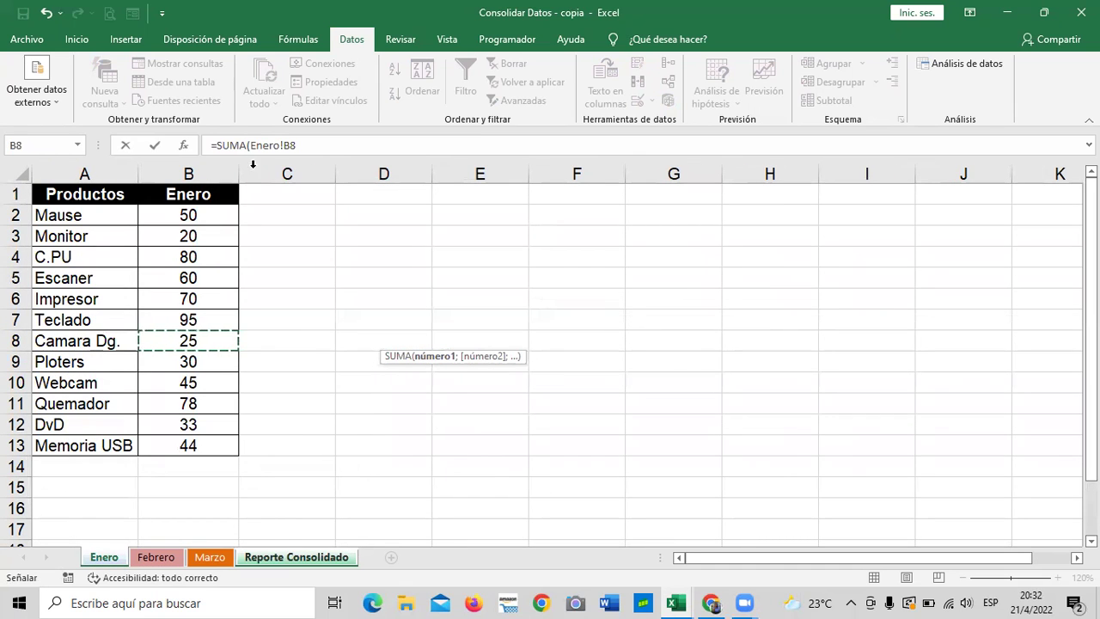
{"action": "left_click", "coordinate": [319, 145]}
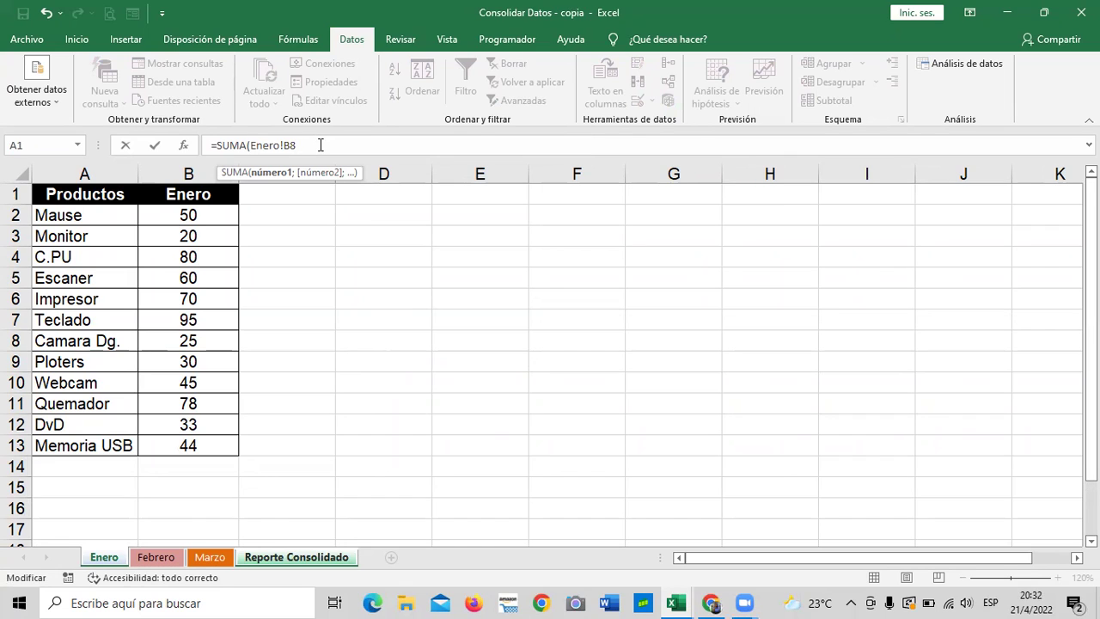
{"action": "type", "text": ";"}
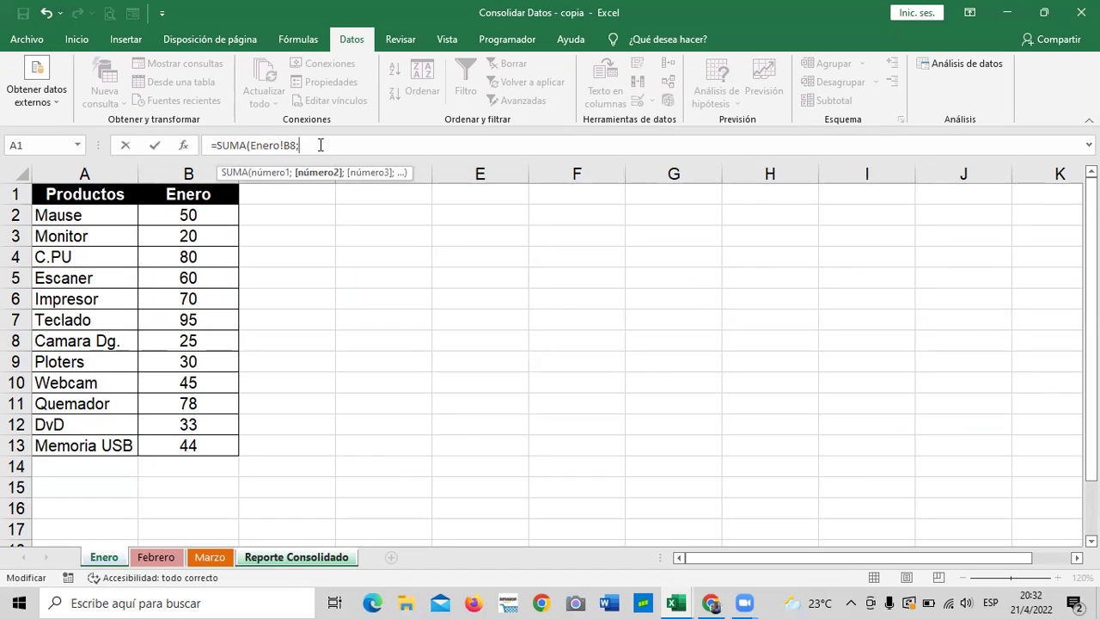
{"action": "left_click", "coordinate": [168, 559]}
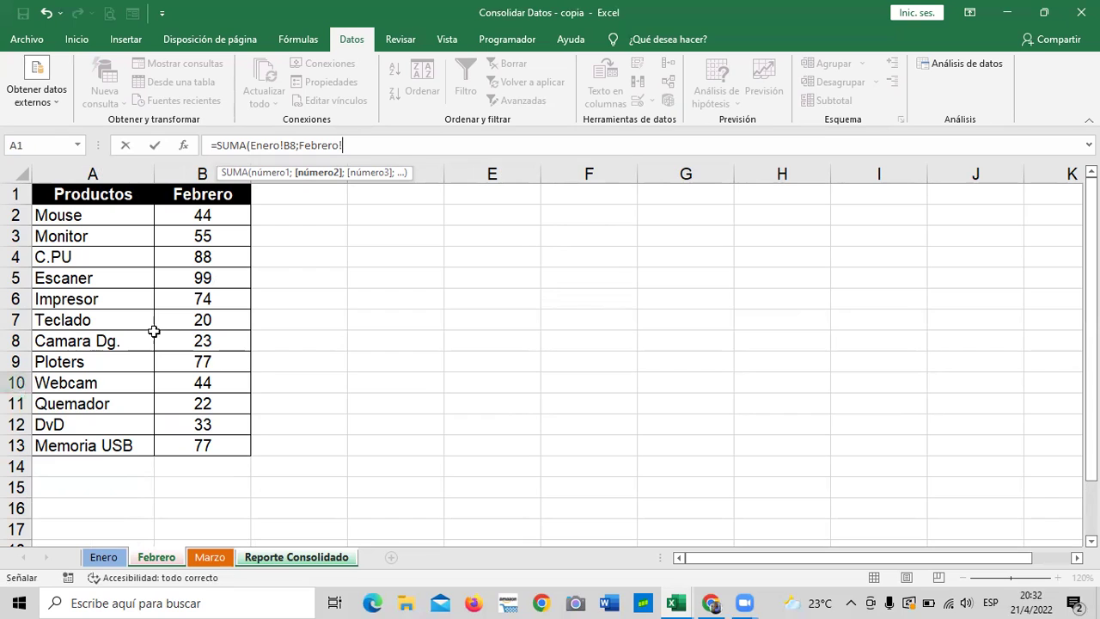
{"action": "left_click", "coordinate": [199, 341]}
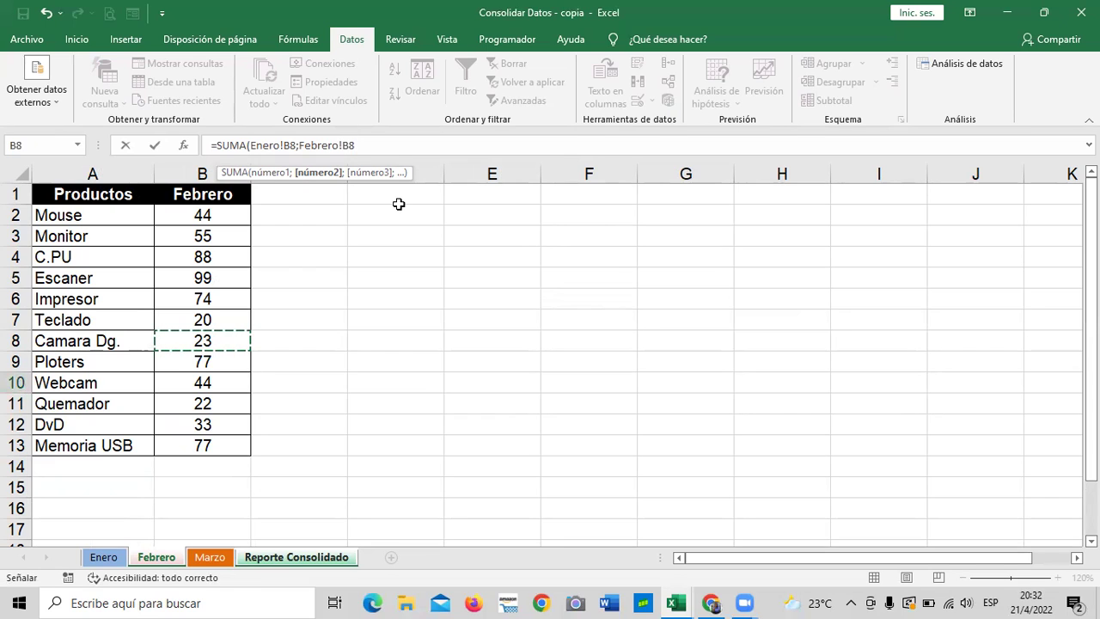
{"action": "type", "text": ";"}
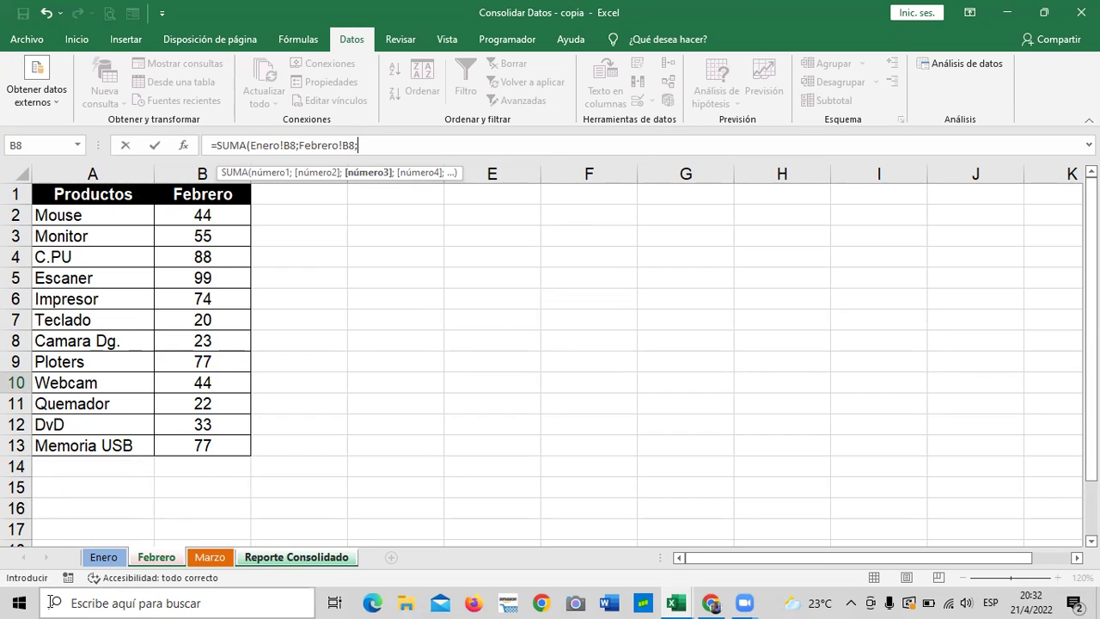
{"action": "left_click", "coordinate": [210, 558]}
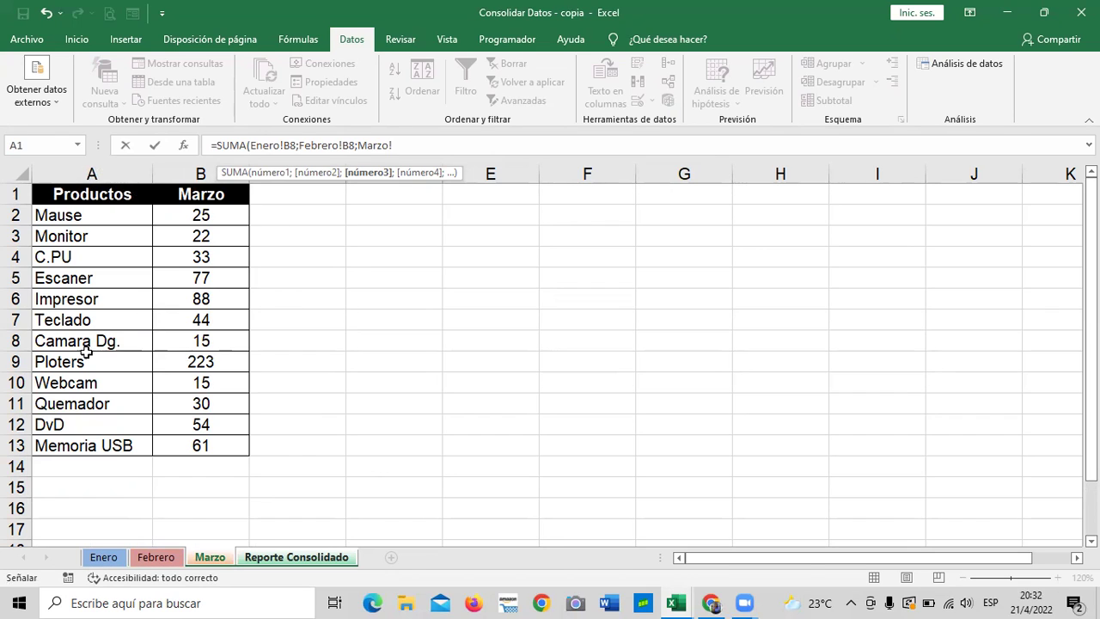
{"action": "left_click", "coordinate": [180, 341]}
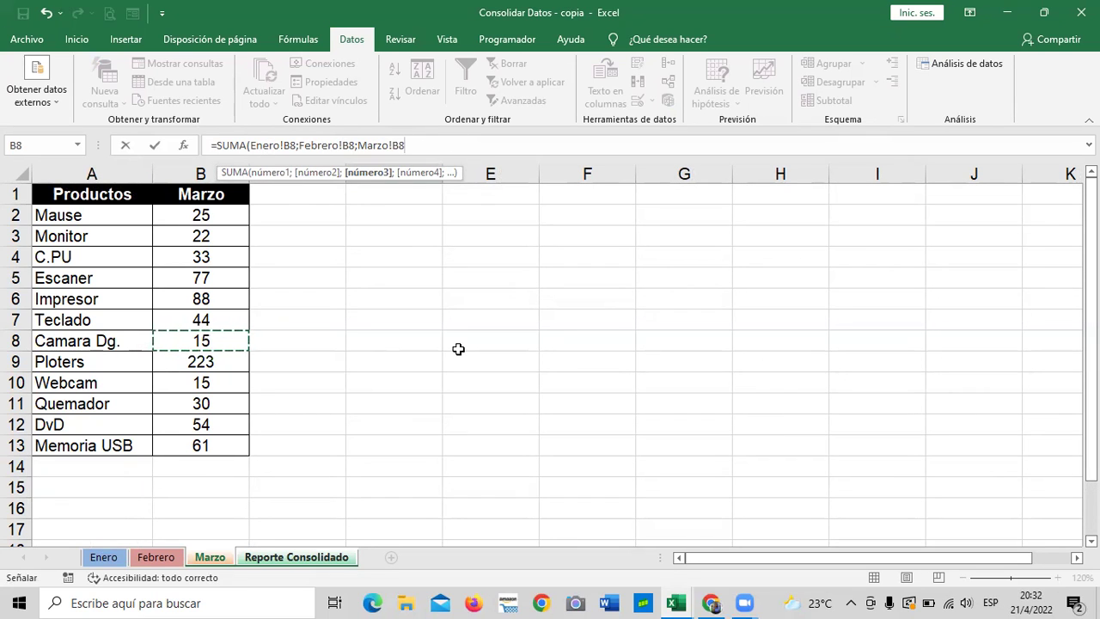
{"action": "type", "text": ")"}
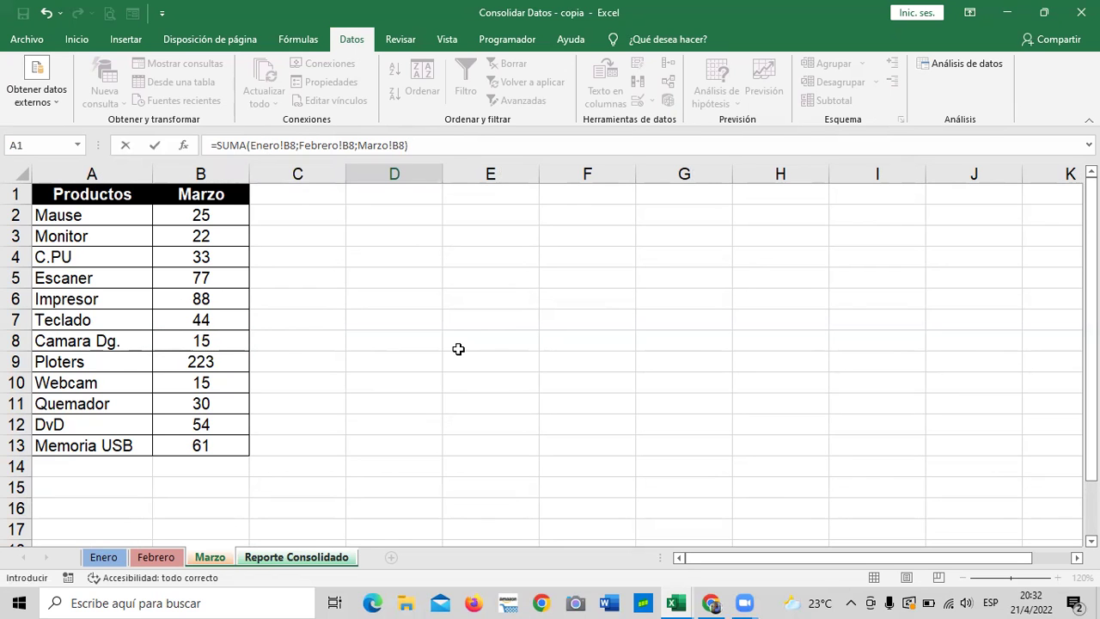
{"action": "key", "text": "Return"}
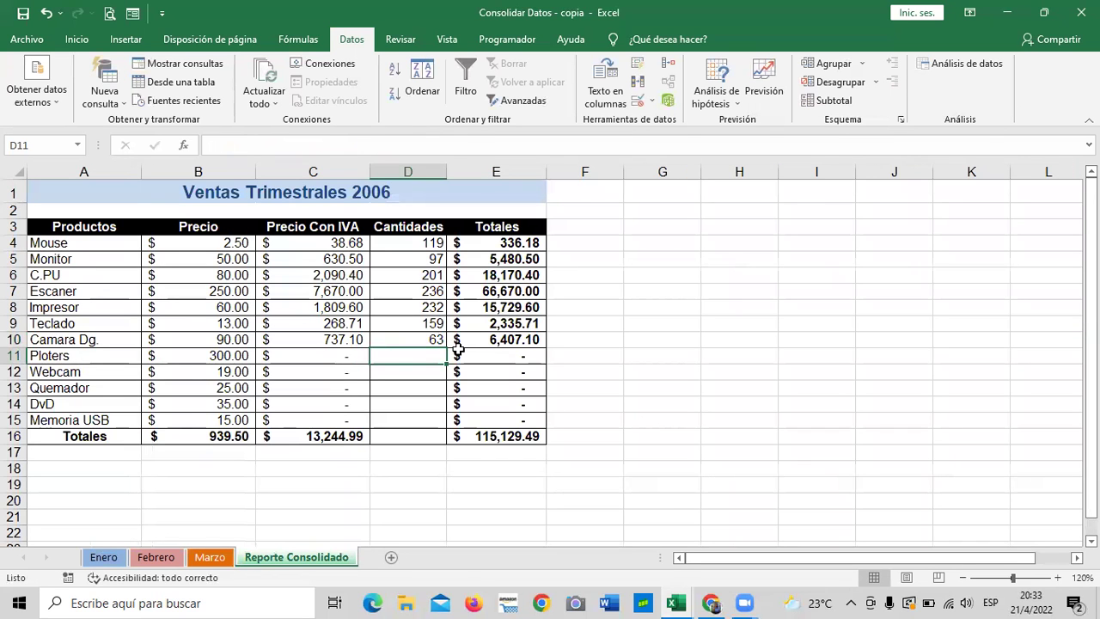
- Recheck the D10 sum formula and confirm it unchanged
{"action": "left_click", "coordinate": [669, 356]}
{"action": "left_click", "coordinate": [433, 336]}
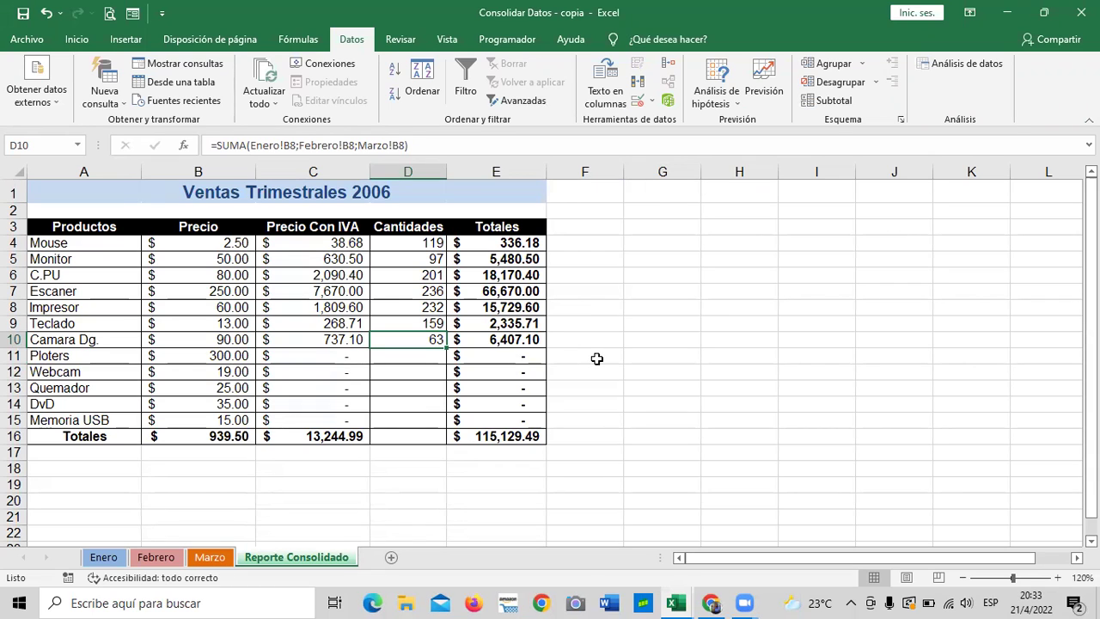
{"action": "left_click", "coordinate": [634, 332]}
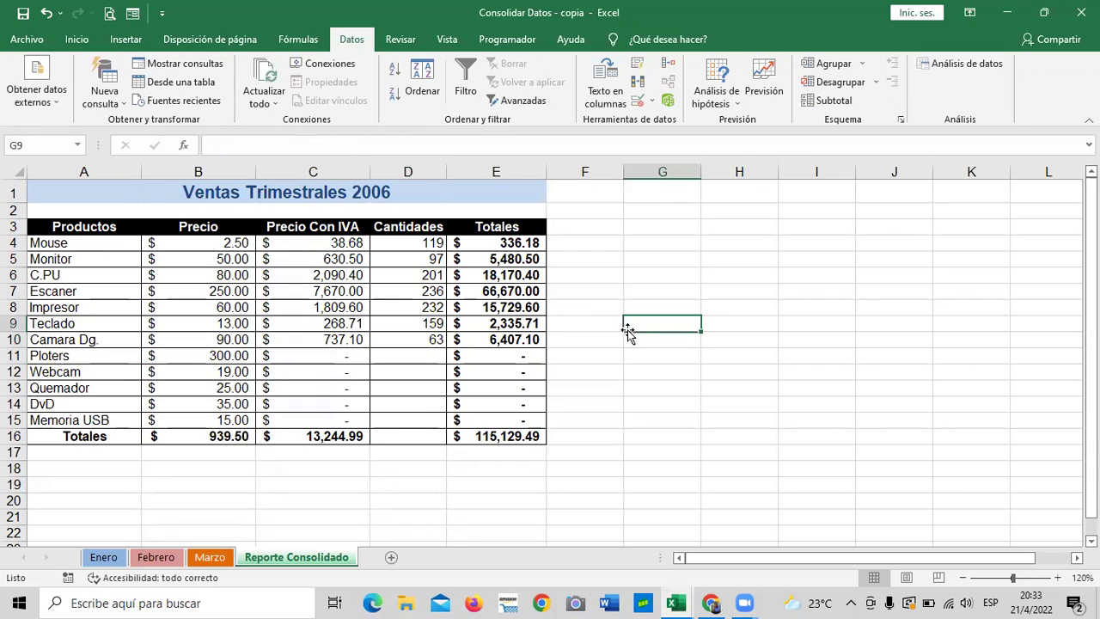
{"action": "left_click", "coordinate": [414, 339]}
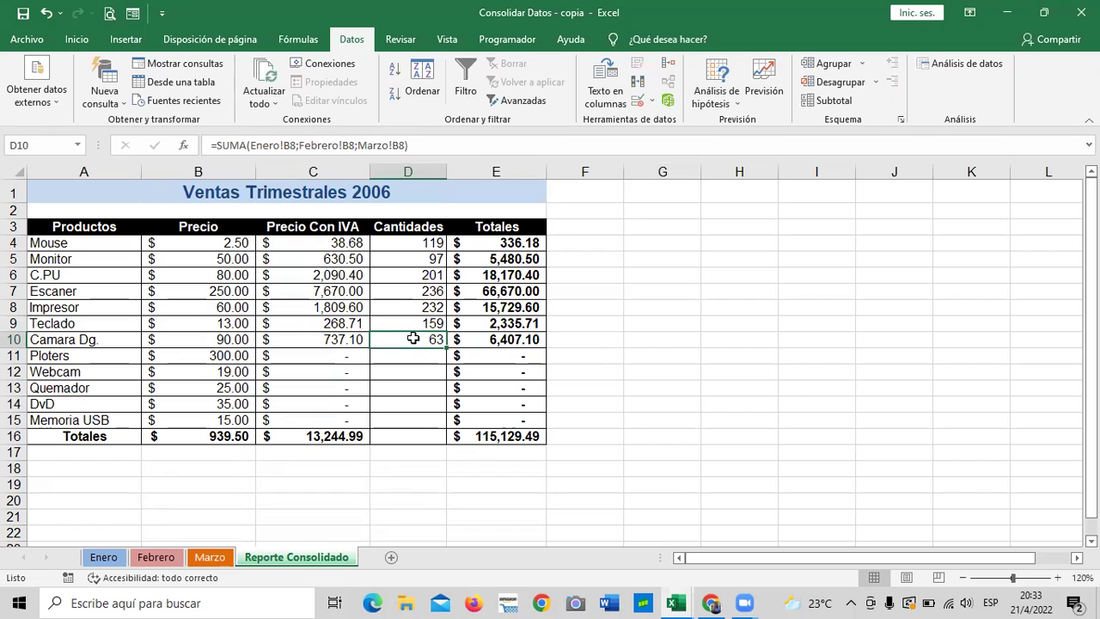
{"action": "left_click", "coordinate": [457, 140]}
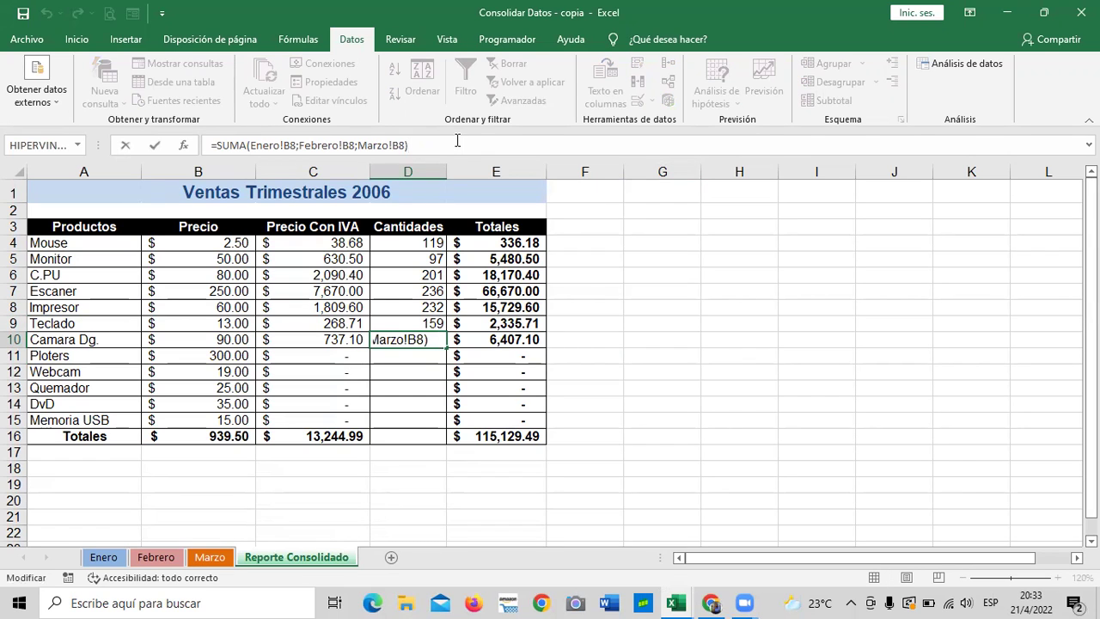
{"action": "key", "text": "Return"}
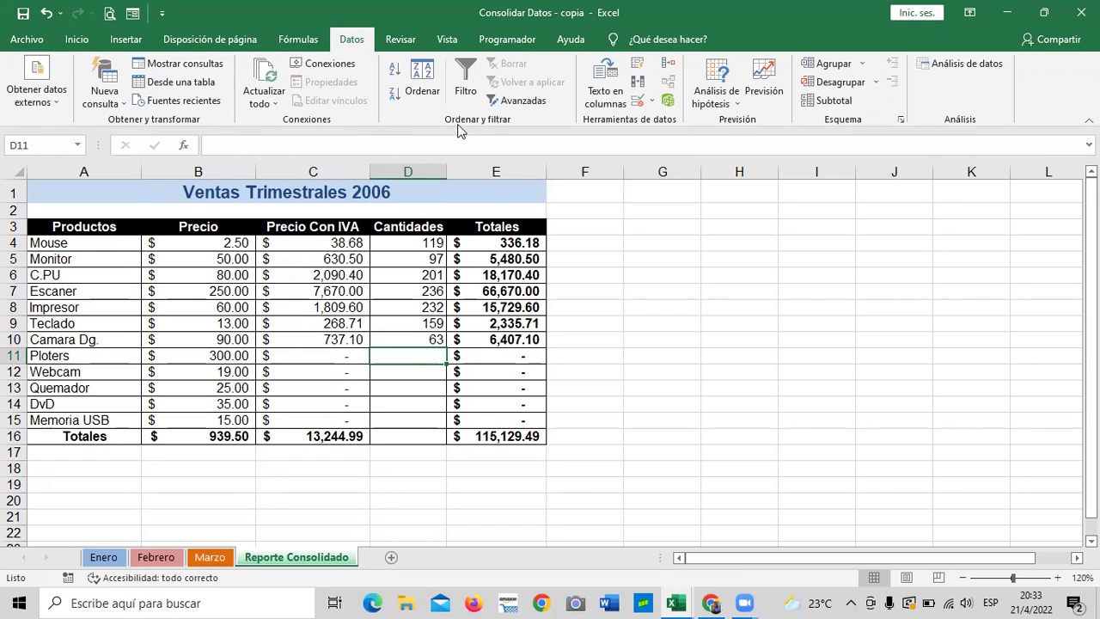
- Fill the D10 sum down through D16, then clear the Totales cell D16
{"action": "left_click", "coordinate": [401, 342]}
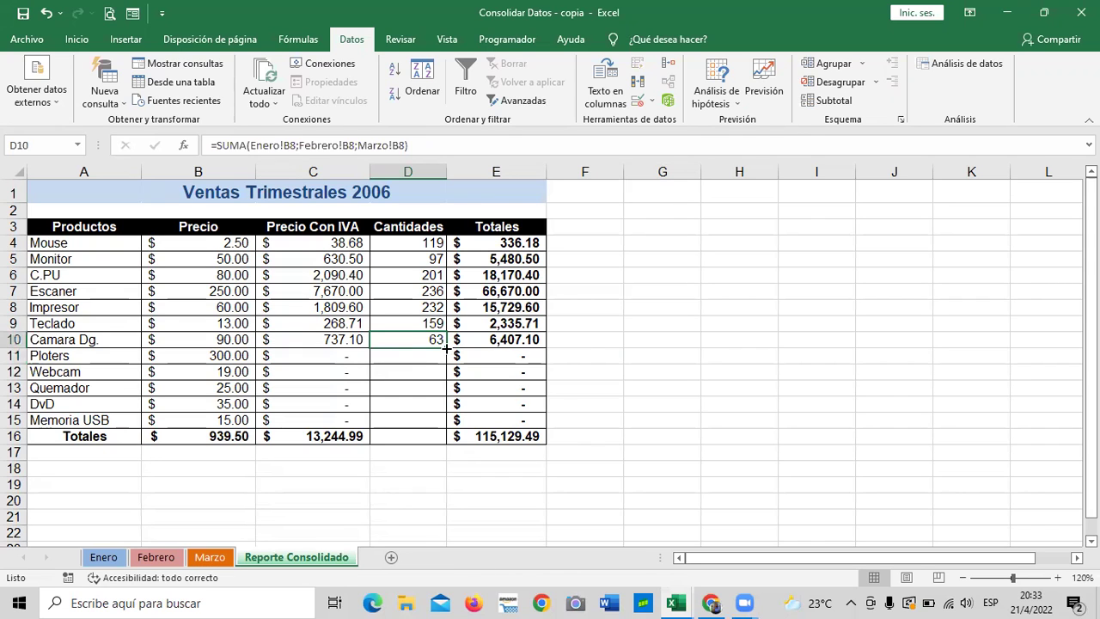
{"action": "left_click_drag", "start_coordinate": [446, 346], "coordinate": [437, 447]}
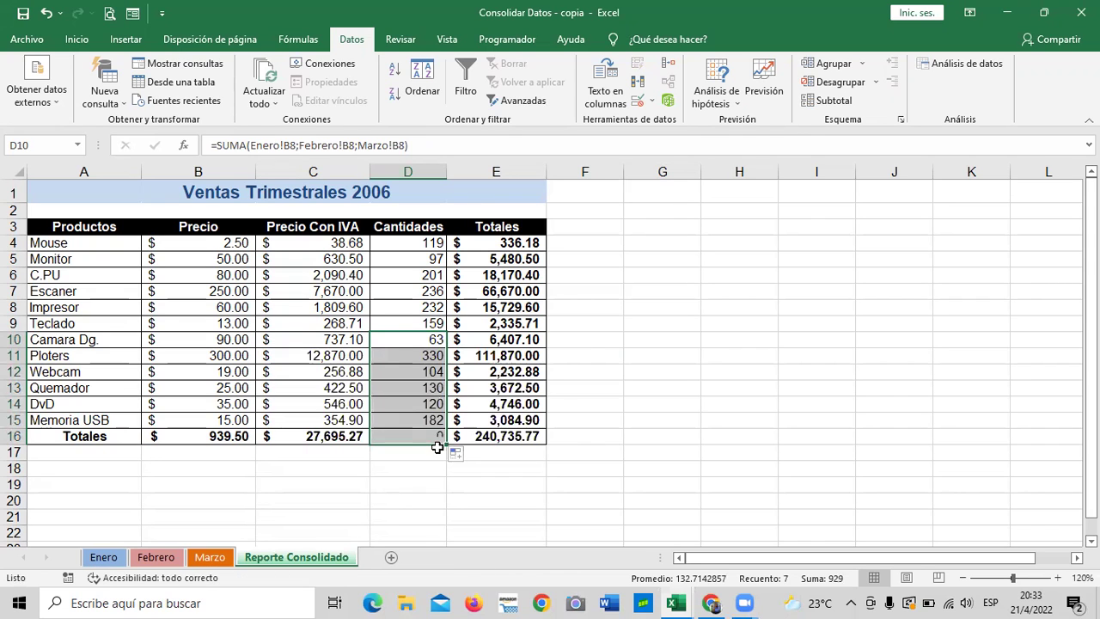
{"action": "left_click", "coordinate": [669, 402]}
{"action": "left_click", "coordinate": [440, 436]}
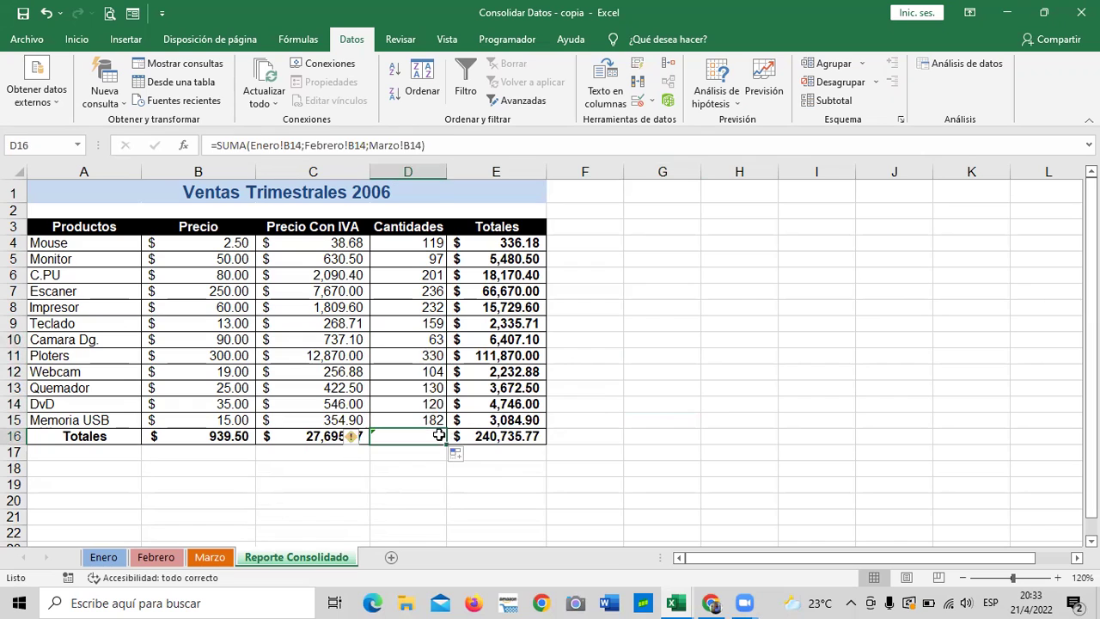
{"action": "key", "text": "Delete"}
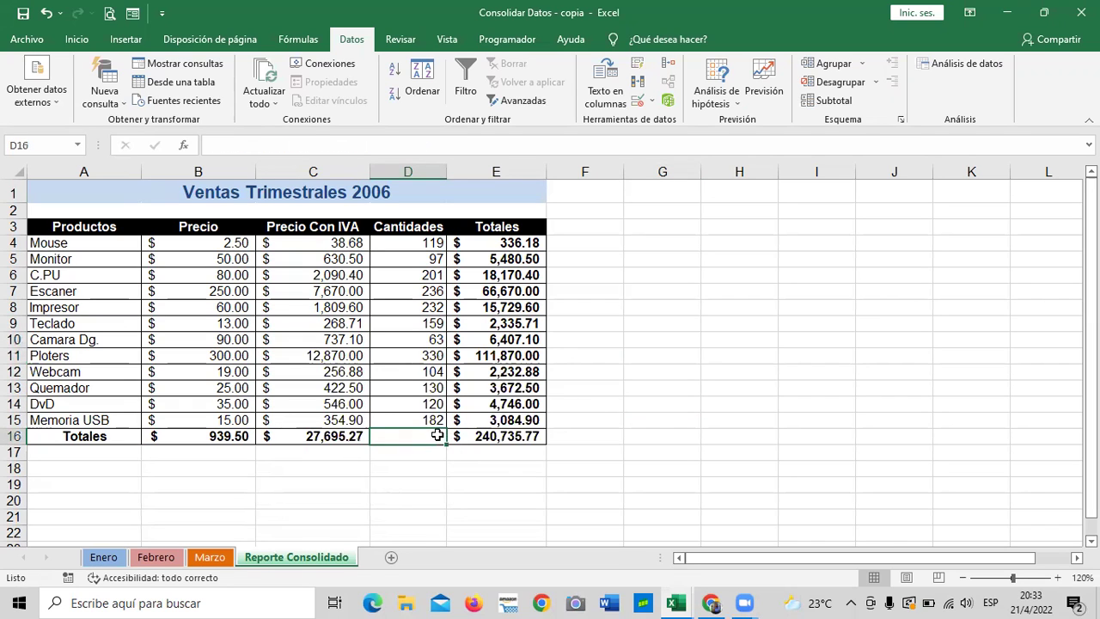
{"action": "left_click", "coordinate": [697, 372]}
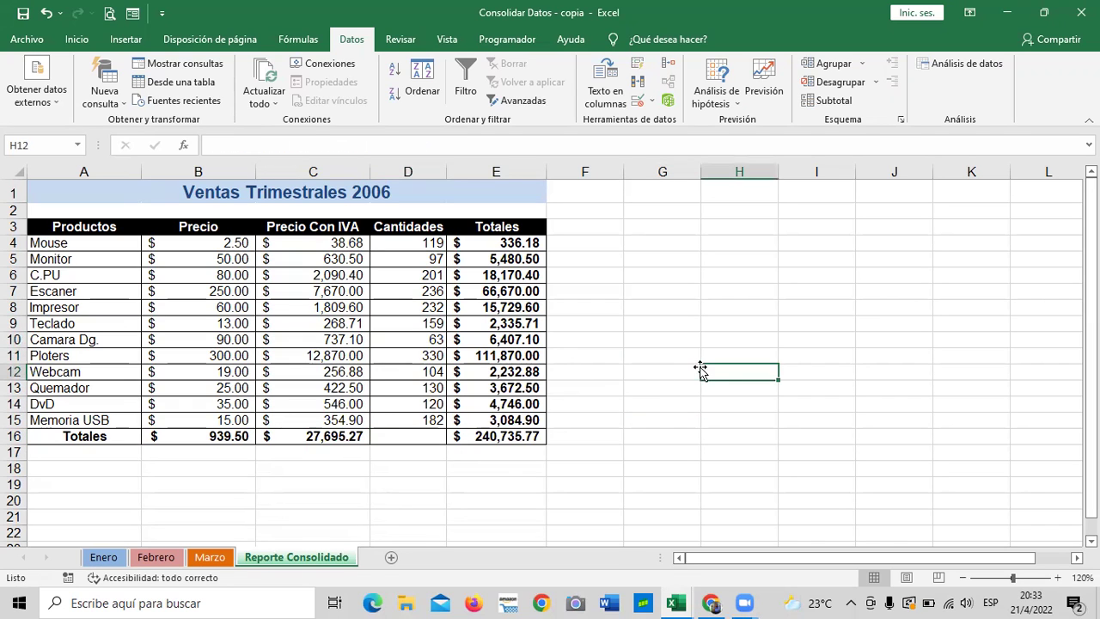
{"action": "left_click", "coordinate": [393, 362]}
{"action": "left_click", "coordinate": [389, 401]}
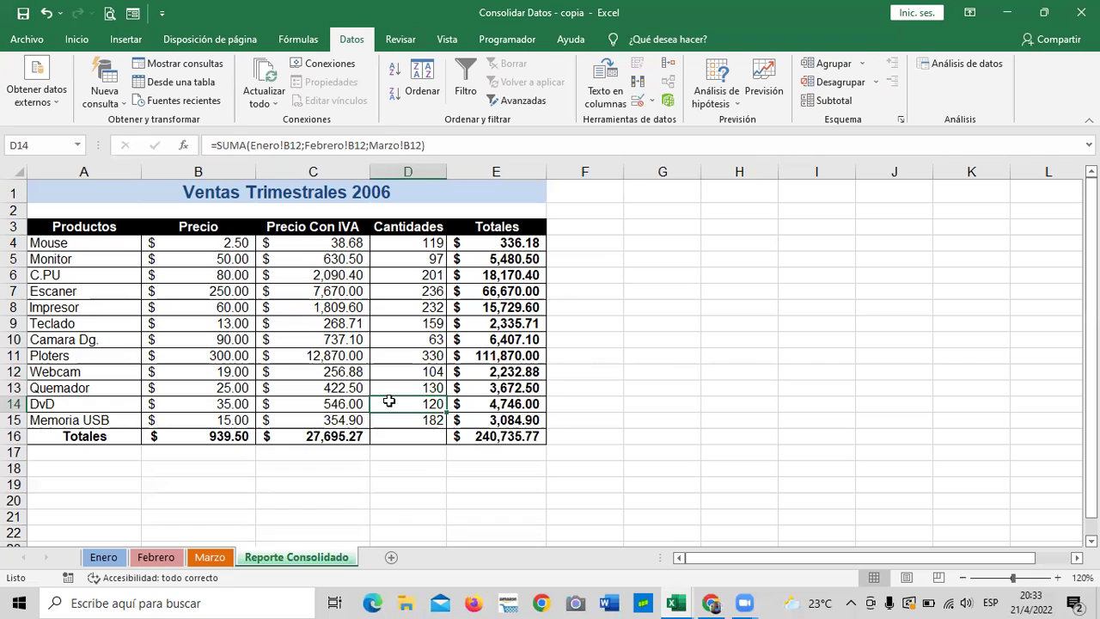
{"action": "left_click", "coordinate": [380, 384]}
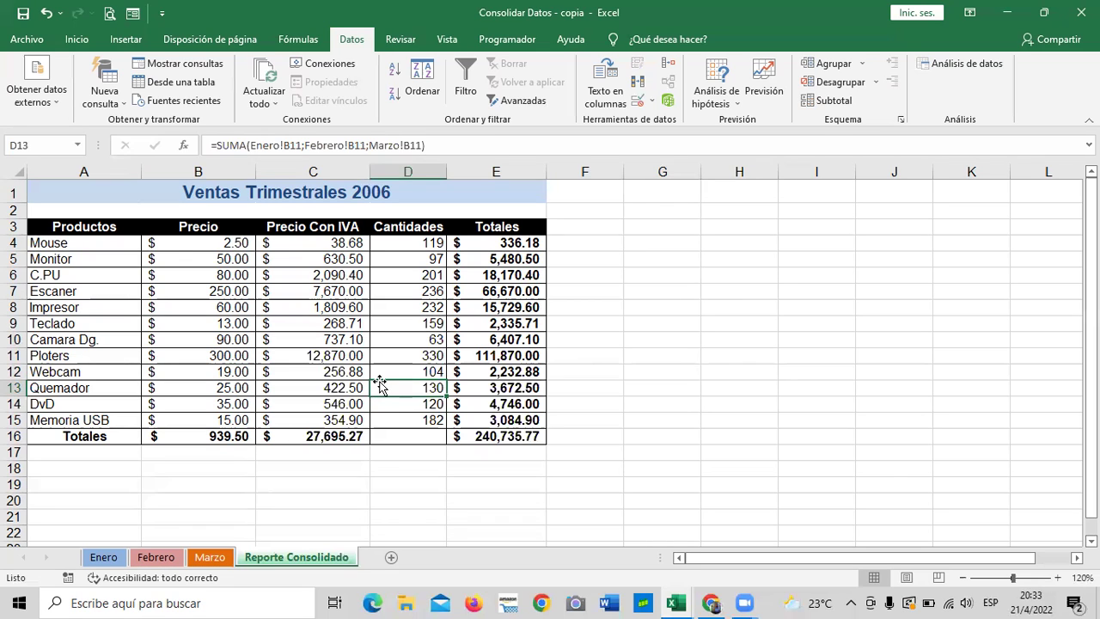
{"action": "left_click", "coordinate": [400, 421]}
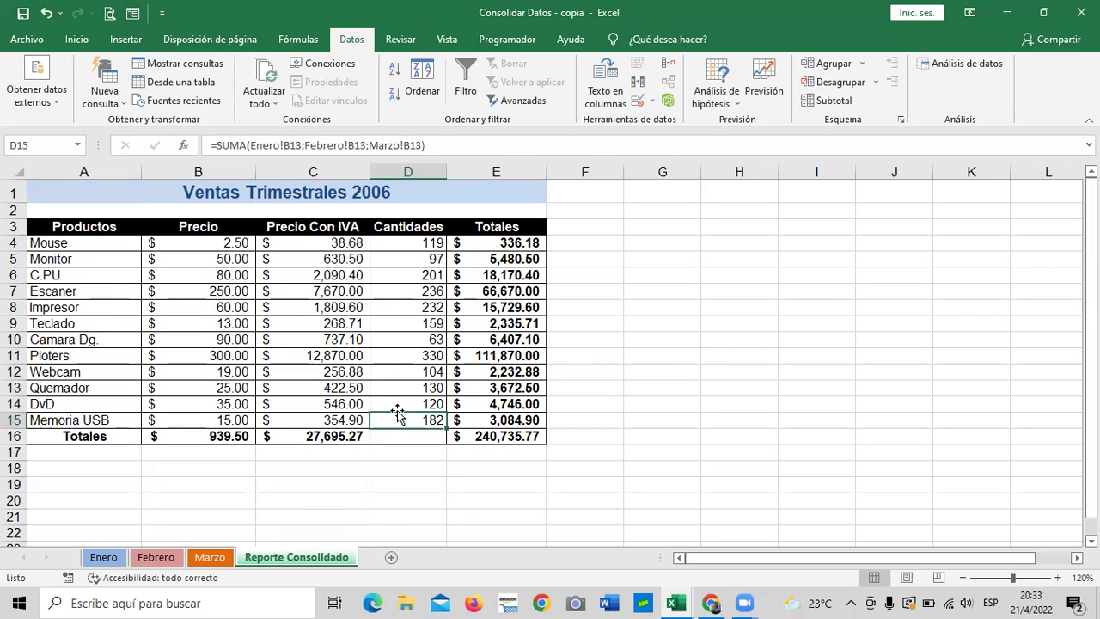
{"action": "left_click", "coordinate": [389, 370]}
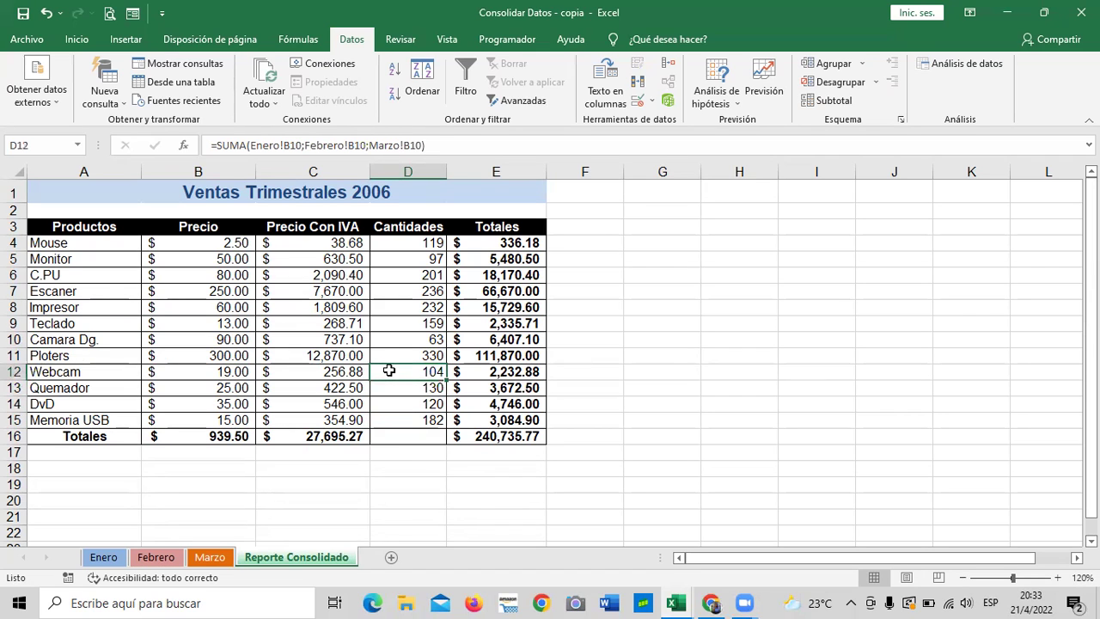
{"action": "left_click", "coordinate": [389, 404]}
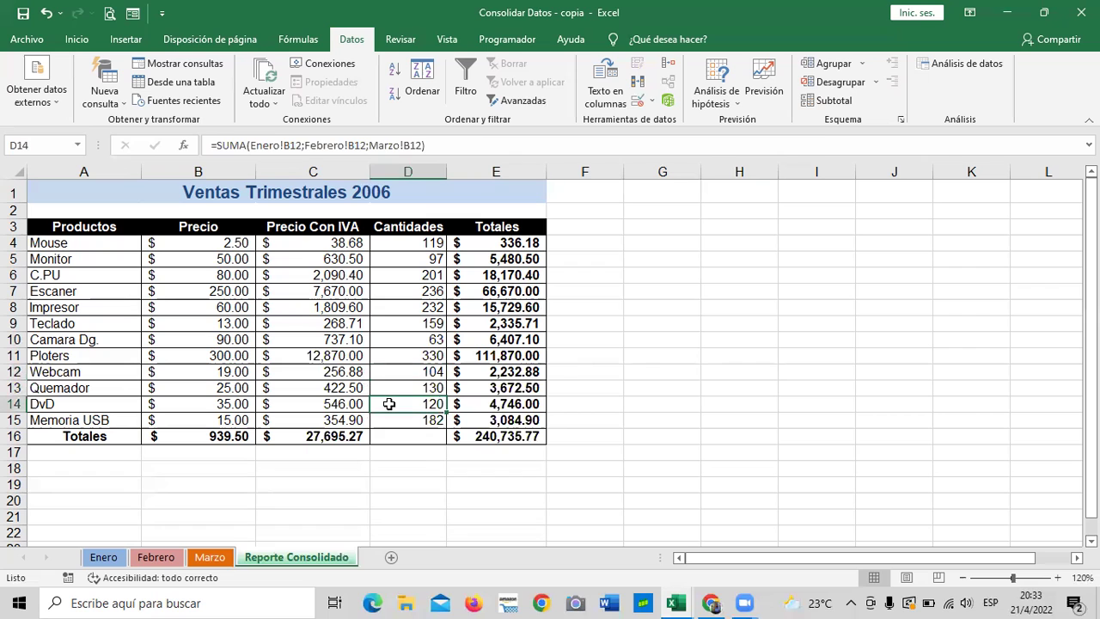
{"action": "left_click", "coordinate": [116, 560]}
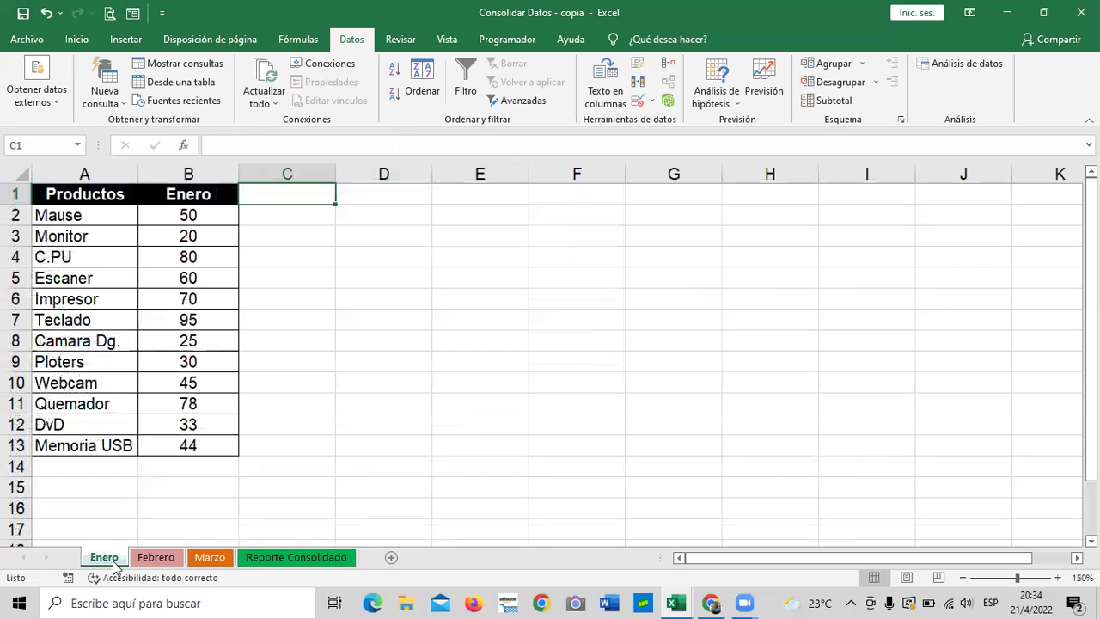
{"action": "left_click", "coordinate": [176, 422]}
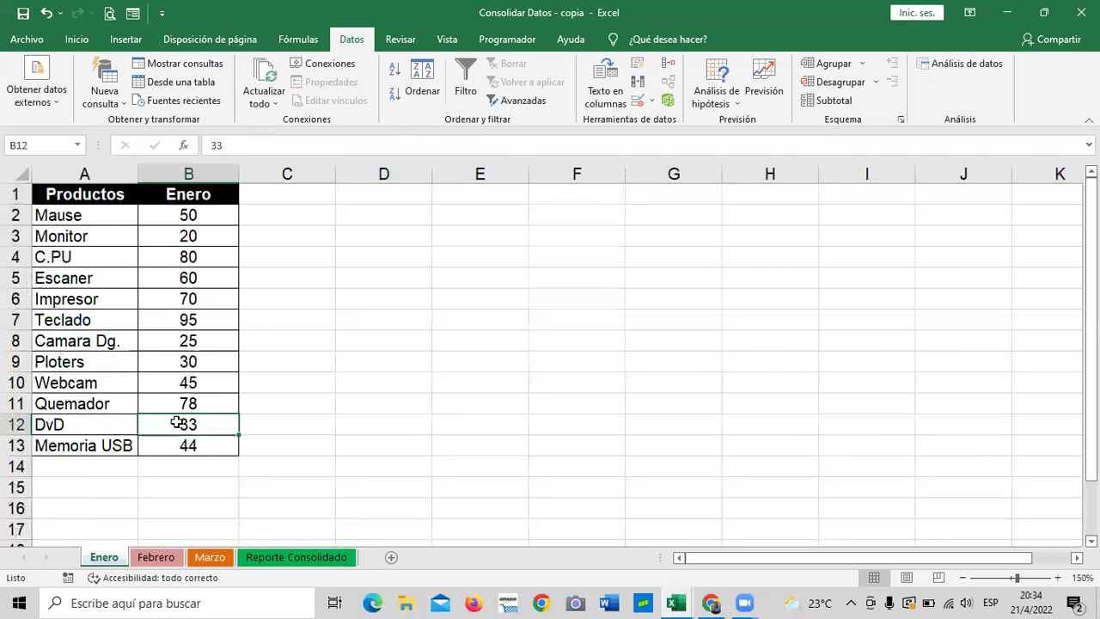
{"action": "left_click", "coordinate": [156, 557]}
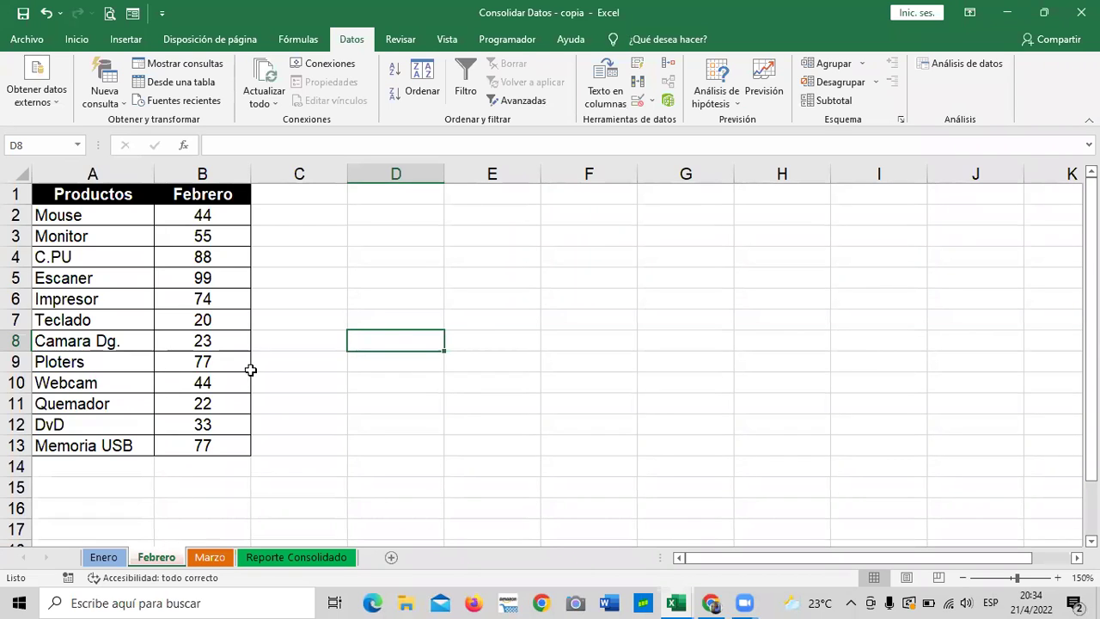
{"action": "left_click", "coordinate": [216, 563]}
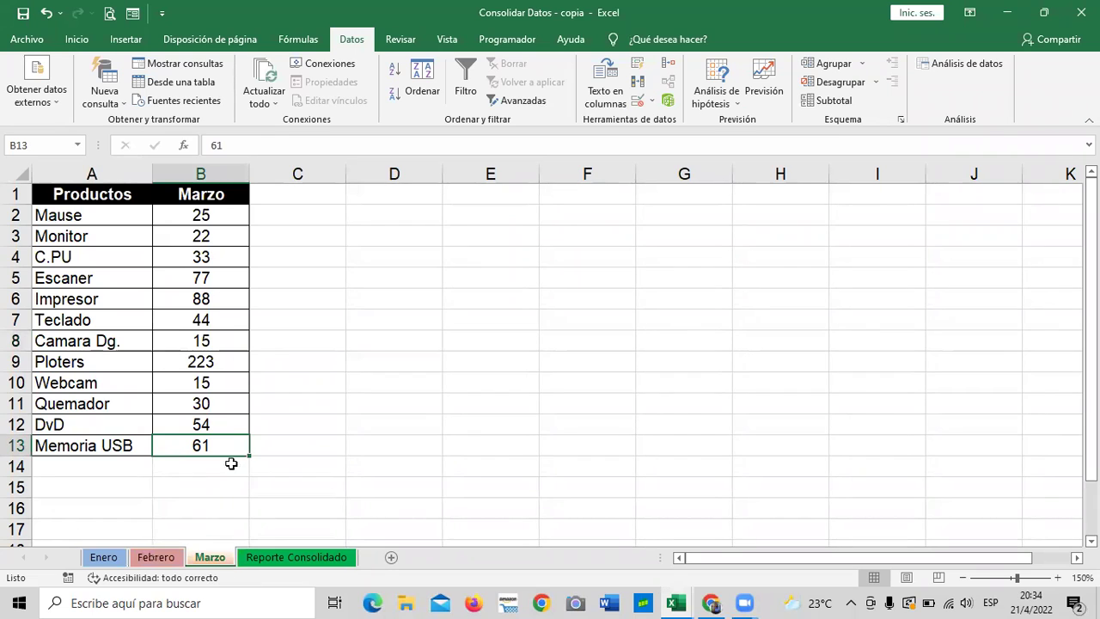
{"action": "left_click", "coordinate": [224, 419]}
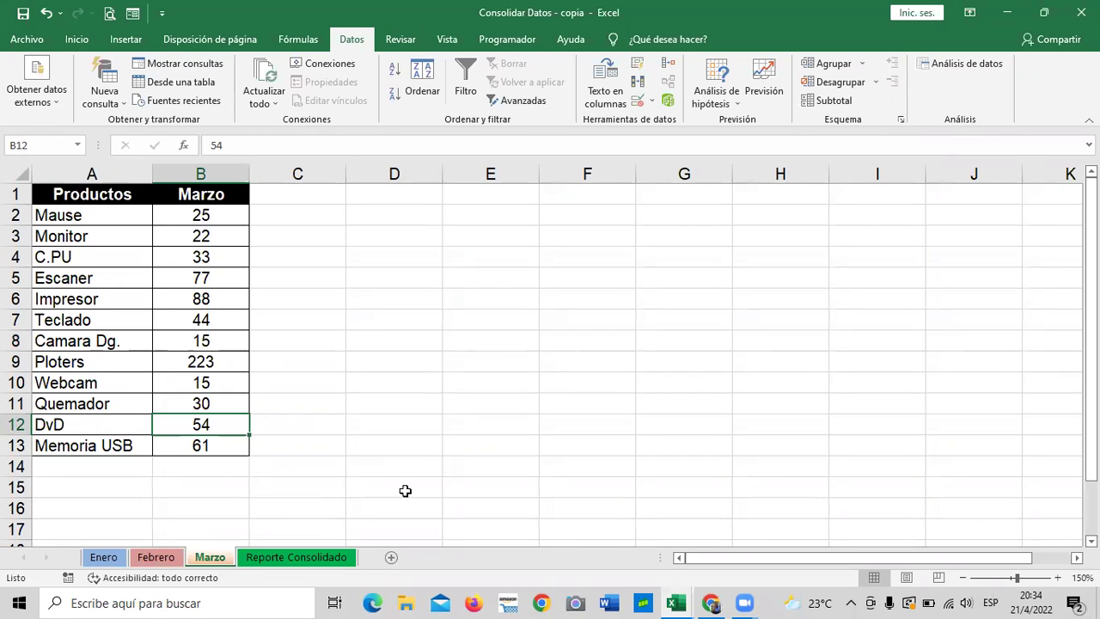
{"action": "left_click", "coordinate": [292, 558]}
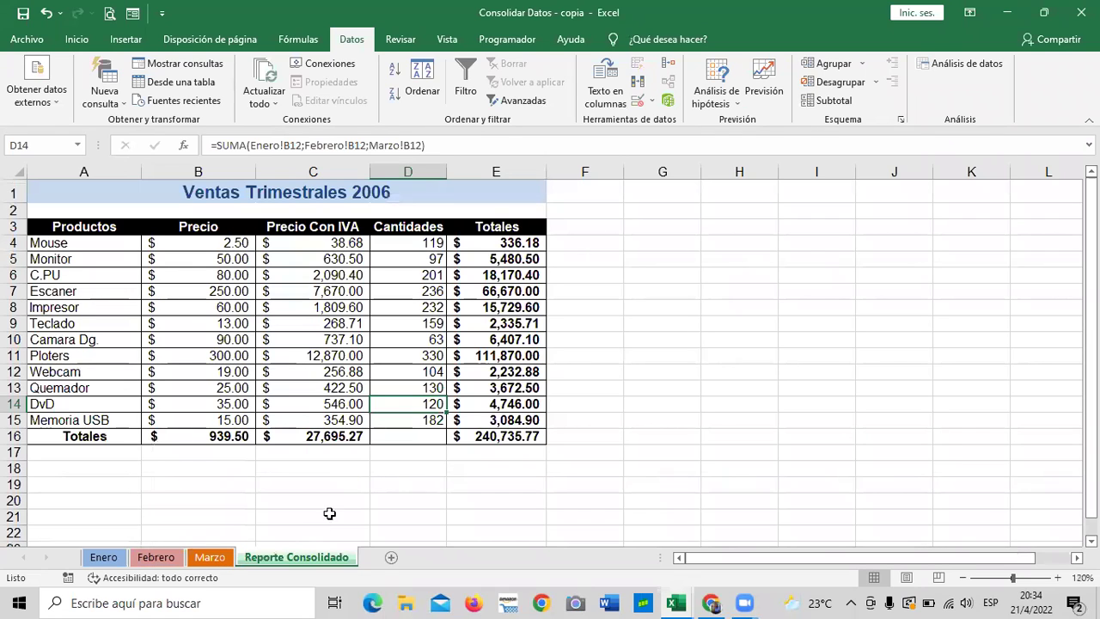
{"action": "left_click", "coordinate": [655, 437]}
{"action": "left_click", "coordinate": [421, 405]}
{"action": "left_click", "coordinate": [409, 386]}
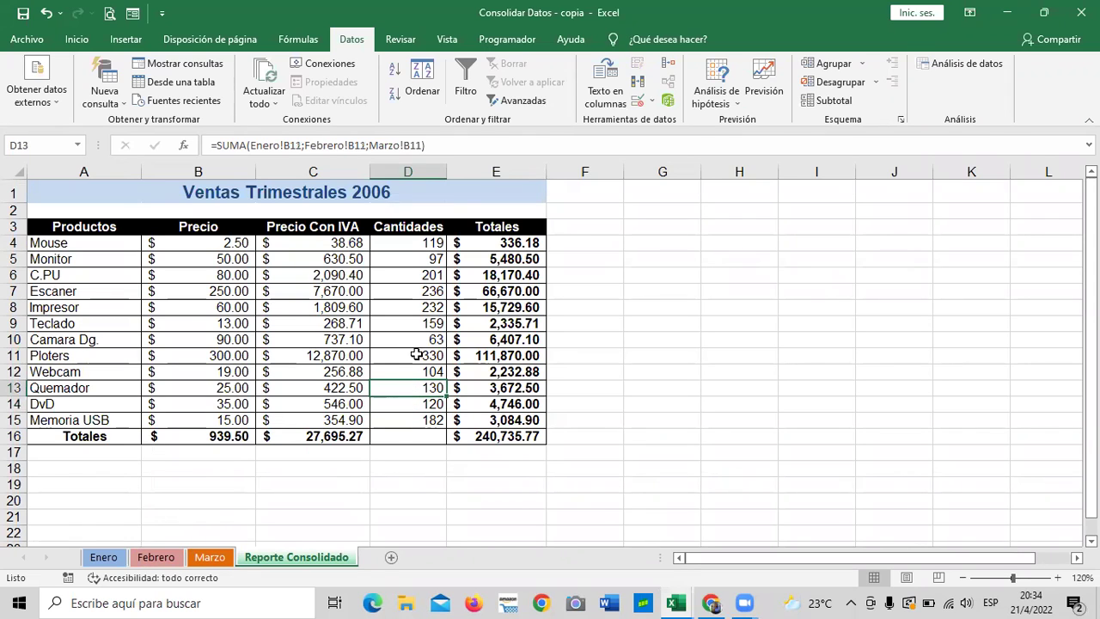
{"action": "left_click", "coordinate": [474, 141]}
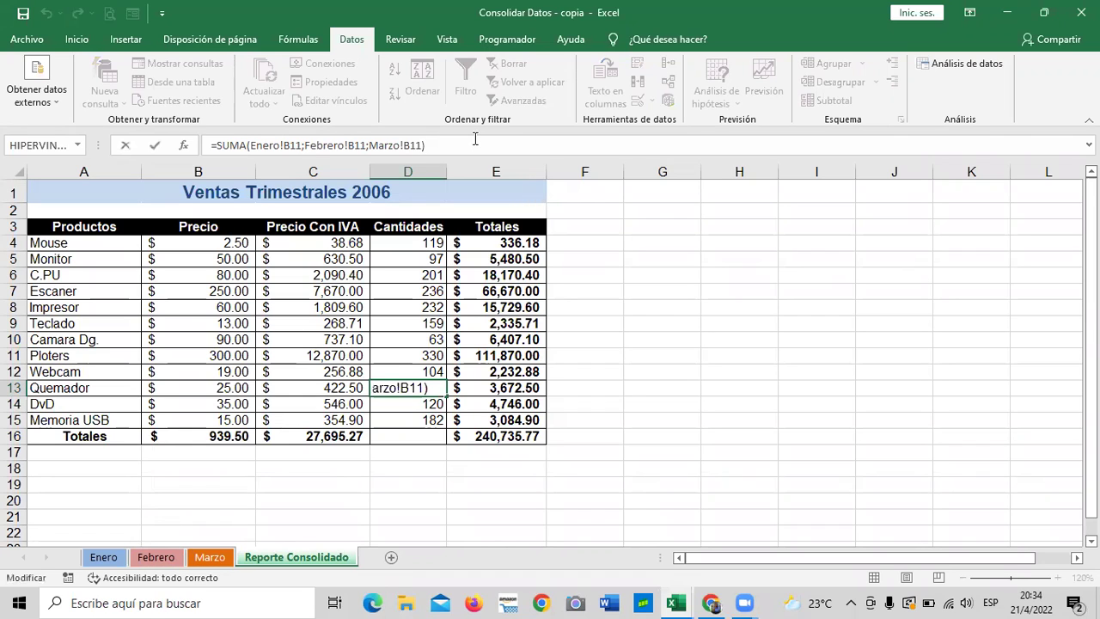
{"action": "key", "text": "Escape"}
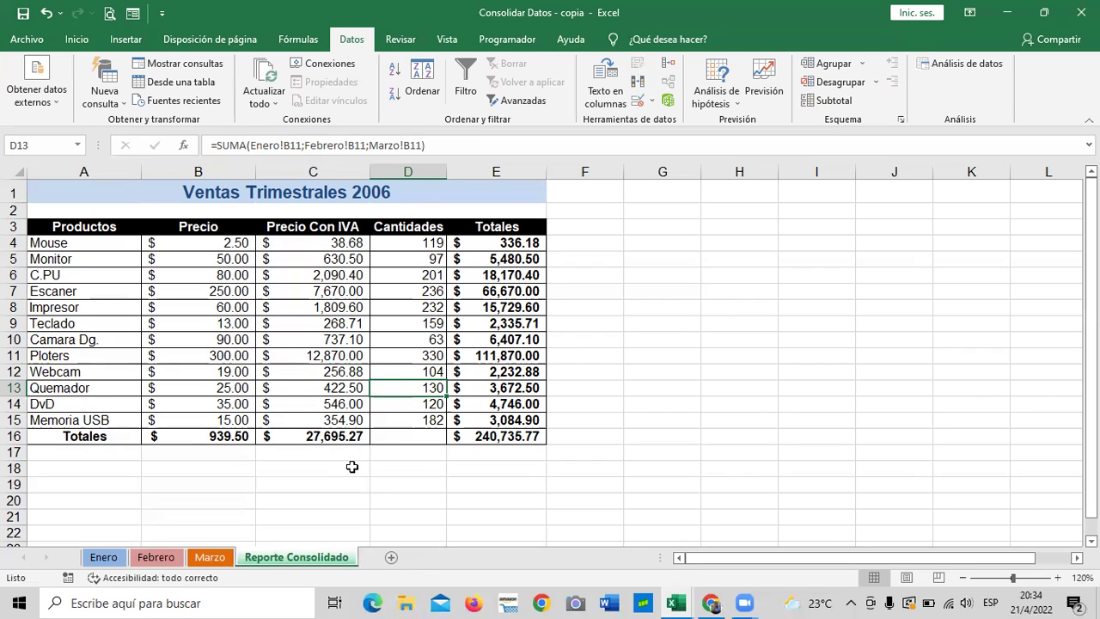
{"action": "left_click", "coordinate": [389, 419]}
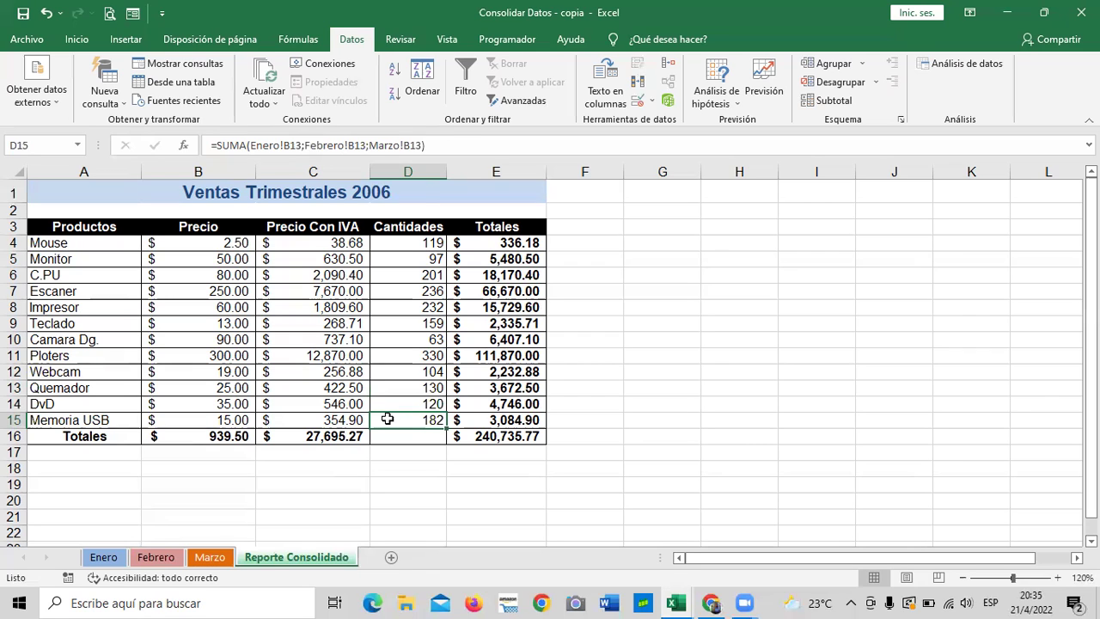
{"action": "key", "text": "Down"}
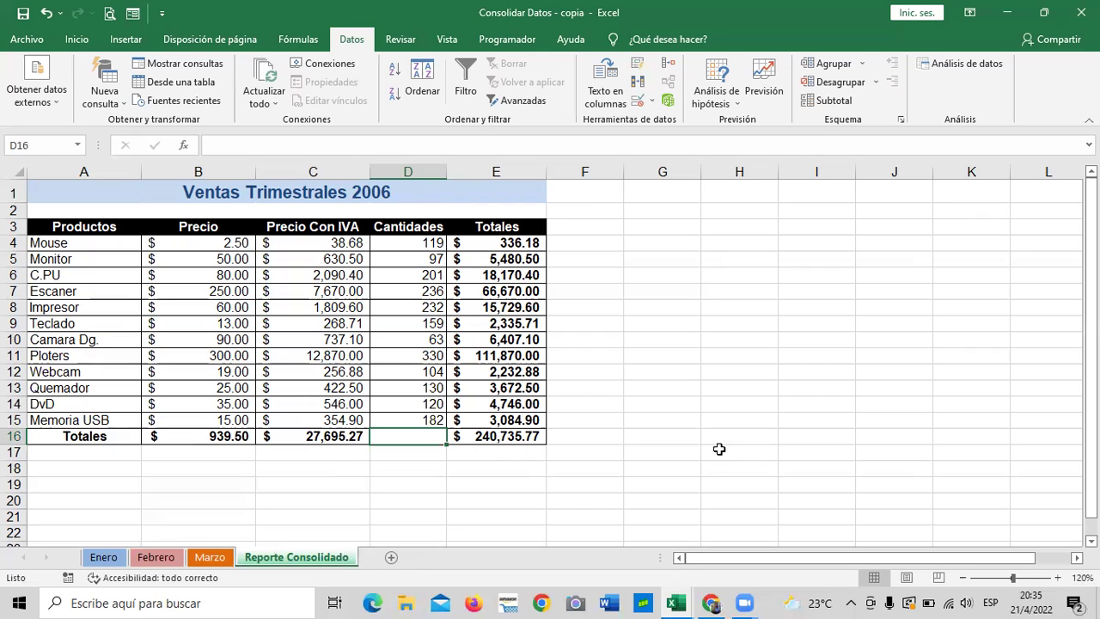
{"action": "scroll", "coordinate": [550, 478], "scroll_direction": "down", "scroll_amount": 2}
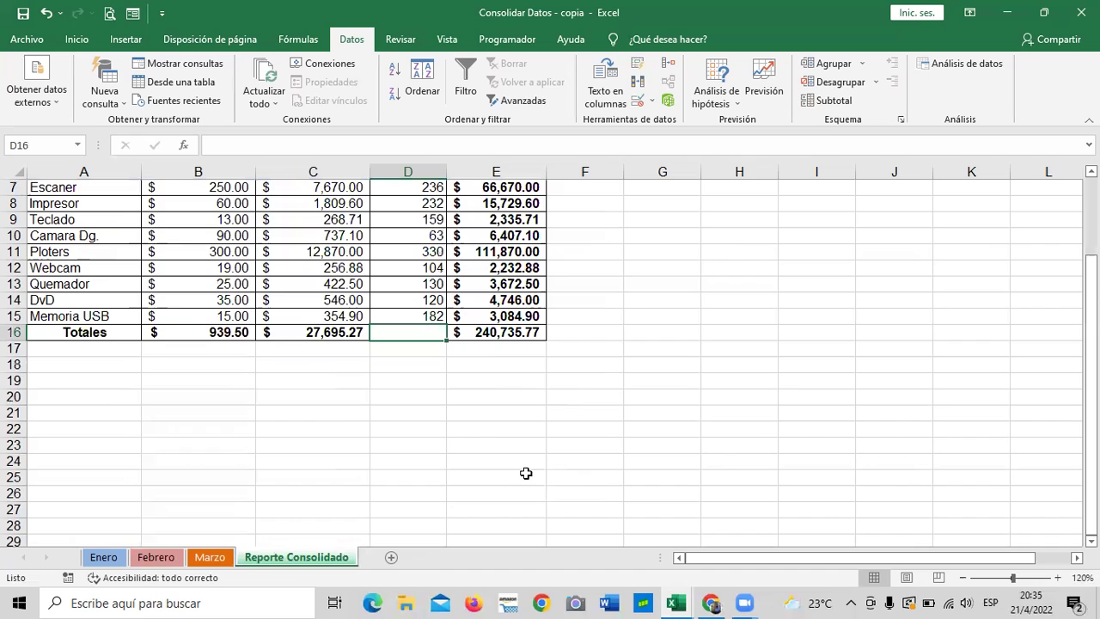
{"action": "scroll", "coordinate": [517, 472], "scroll_direction": "up", "scroll_amount": 2}
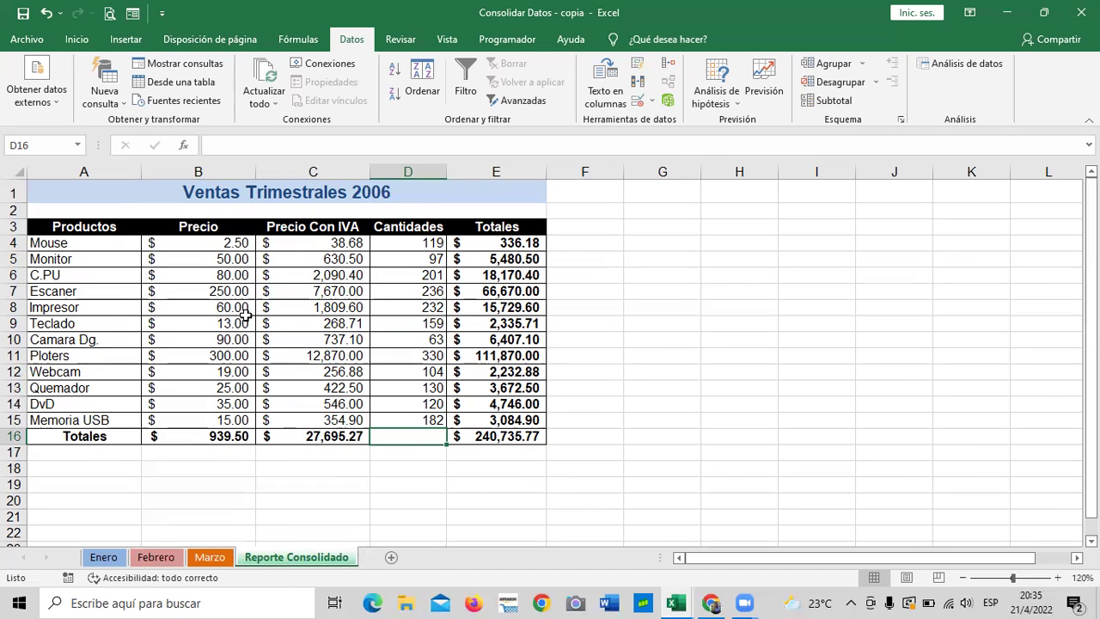
- Start a PROMEDIO formula in G4 with Enero's Mouse quantity B2 as first argument
{"action": "left_click", "coordinate": [649, 244]}
{"action": "type", "text": "="}
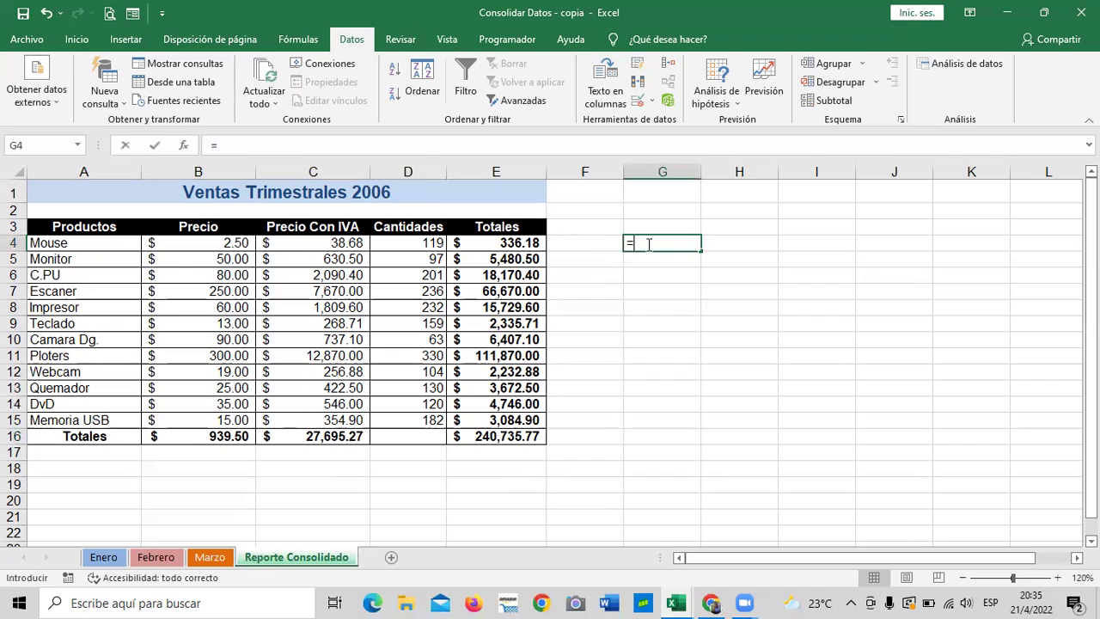
{"action": "type", "text": "promedio"}
{"action": "double_click", "coordinate": [676, 261]}
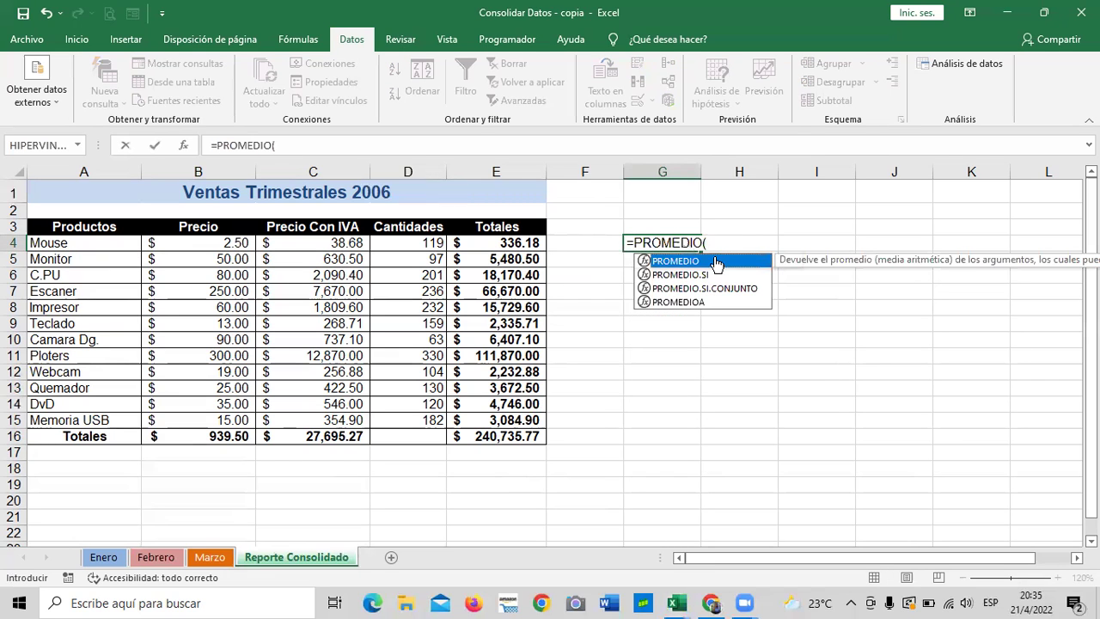
{"action": "left_click", "coordinate": [103, 561]}
{"action": "left_click", "coordinate": [103, 561]}
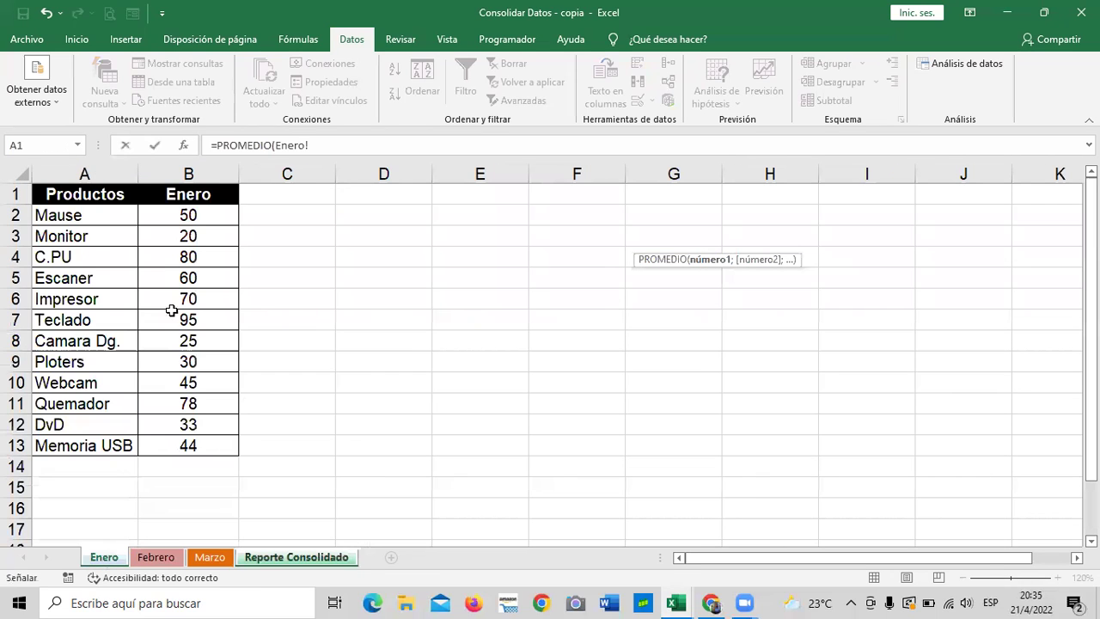
{"action": "left_click", "coordinate": [165, 216]}
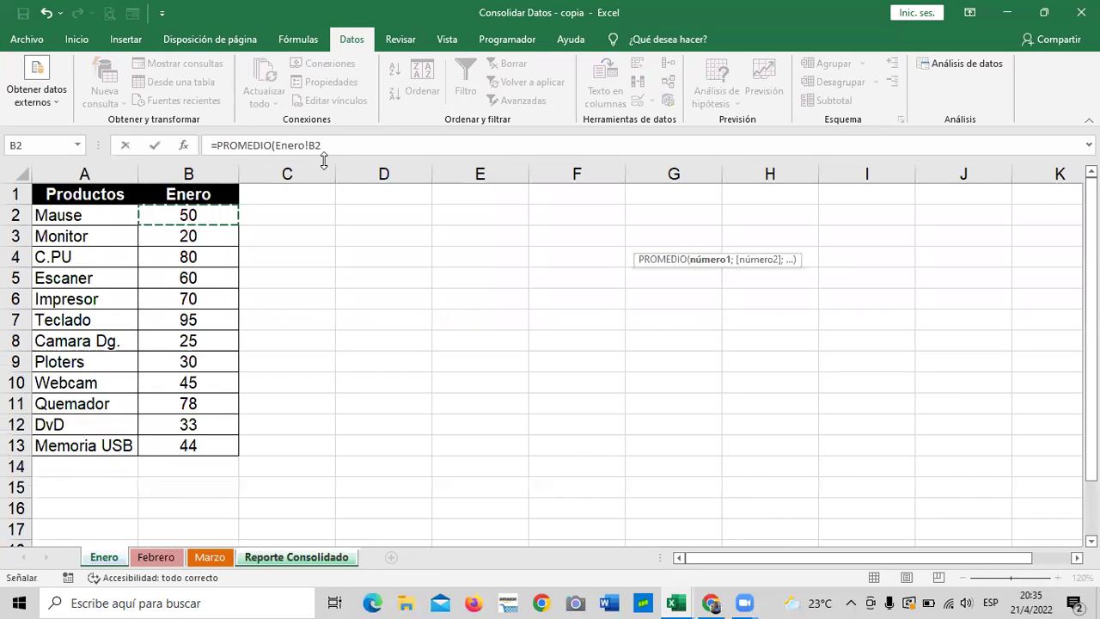
{"action": "left_click", "coordinate": [340, 146]}
{"action": "type", "text": ";"}
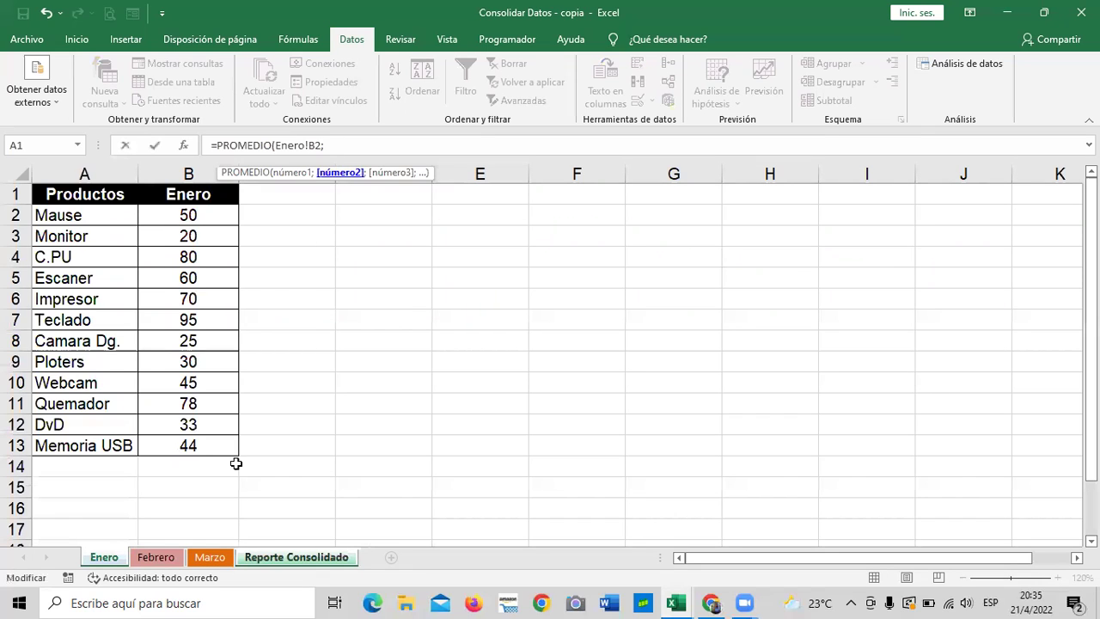
- Add Febrero!B2 and Marzo!B2 to the average and commit it, showing 39.666667
{"action": "left_click", "coordinate": [157, 559]}
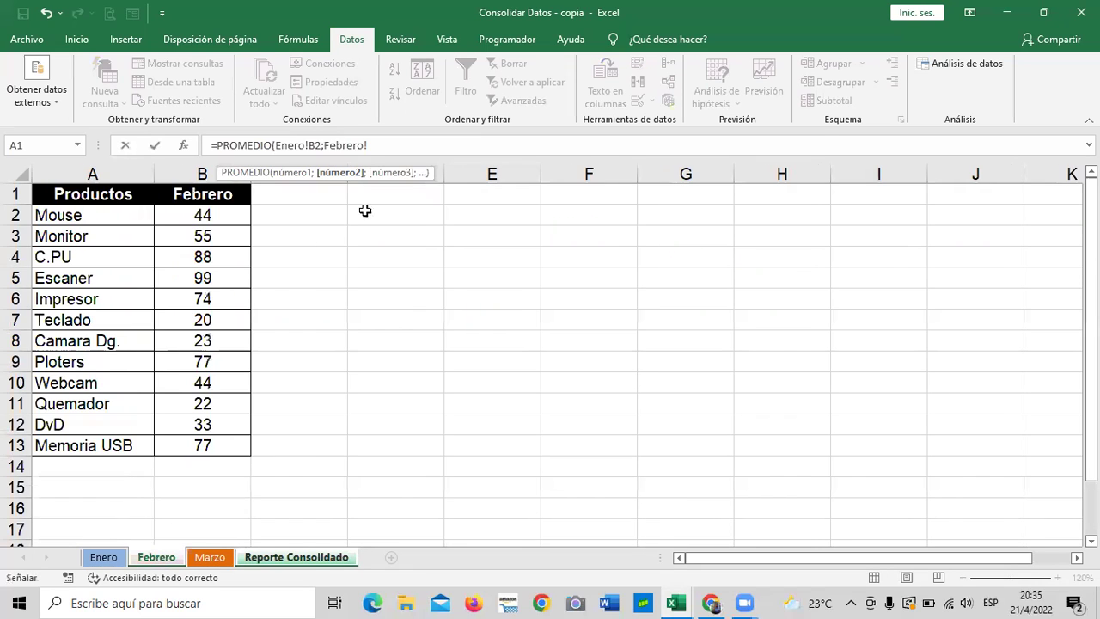
{"action": "left_click", "coordinate": [204, 215]}
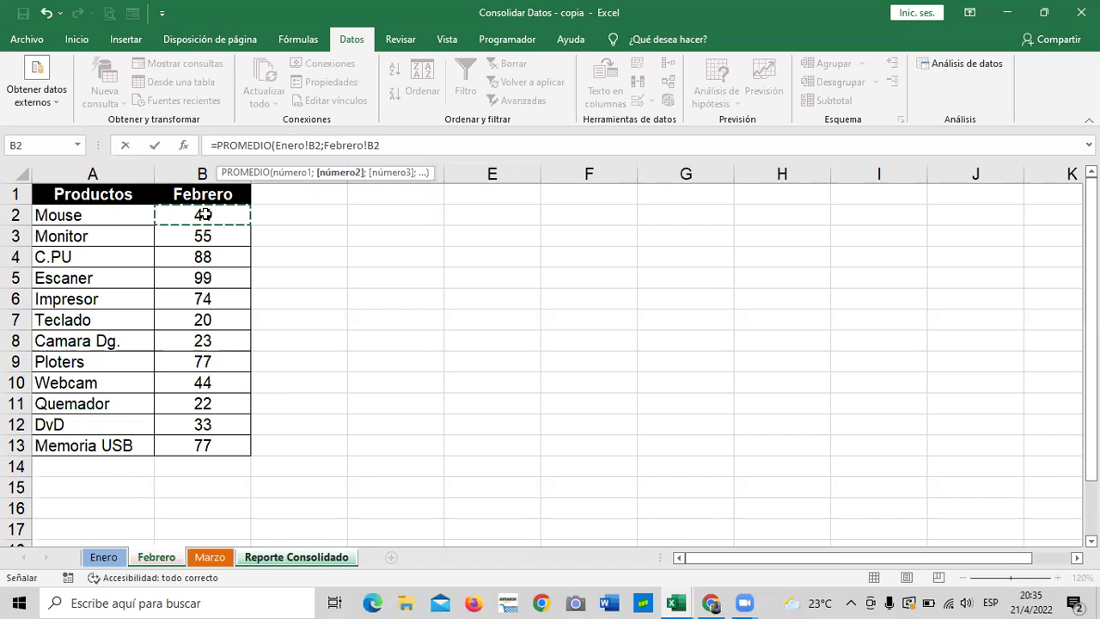
{"action": "type", "text": ";"}
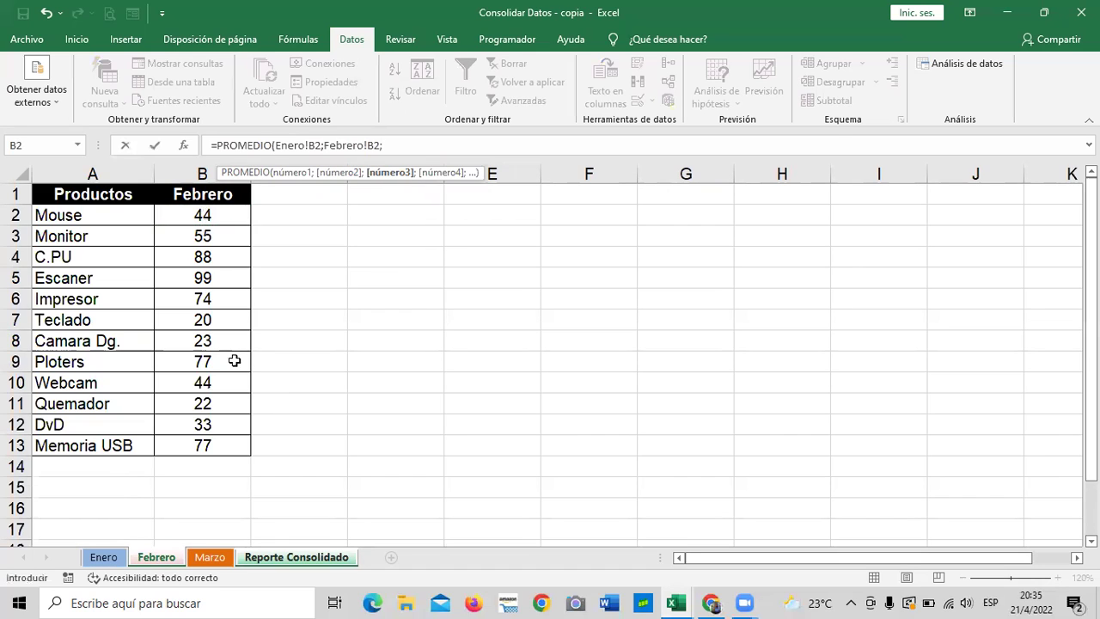
{"action": "left_click", "coordinate": [209, 558]}
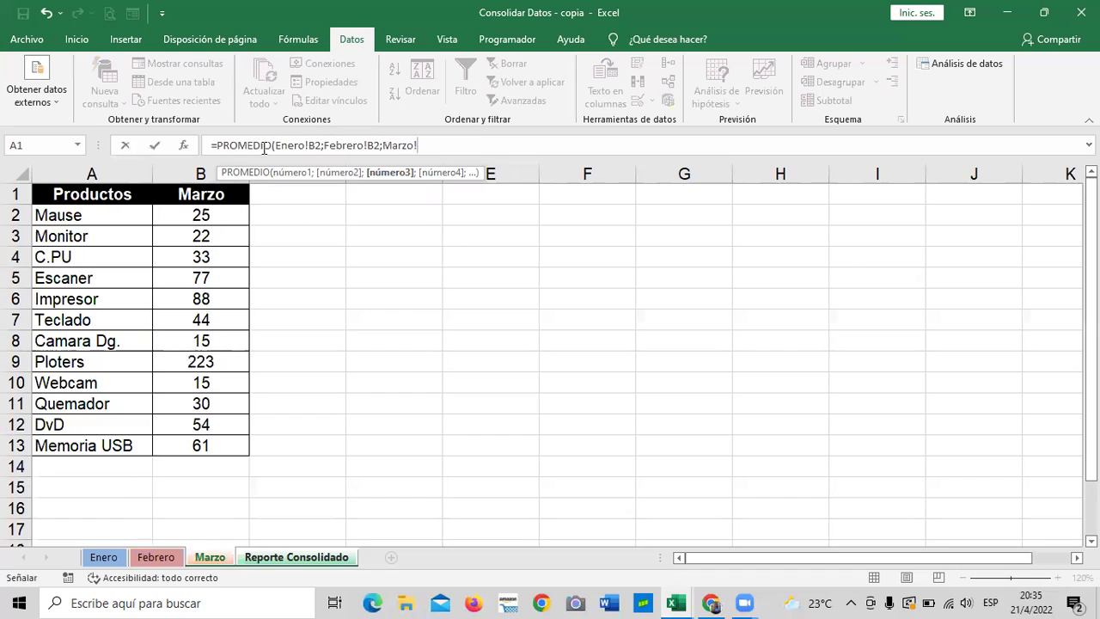
{"action": "left_click", "coordinate": [207, 215]}
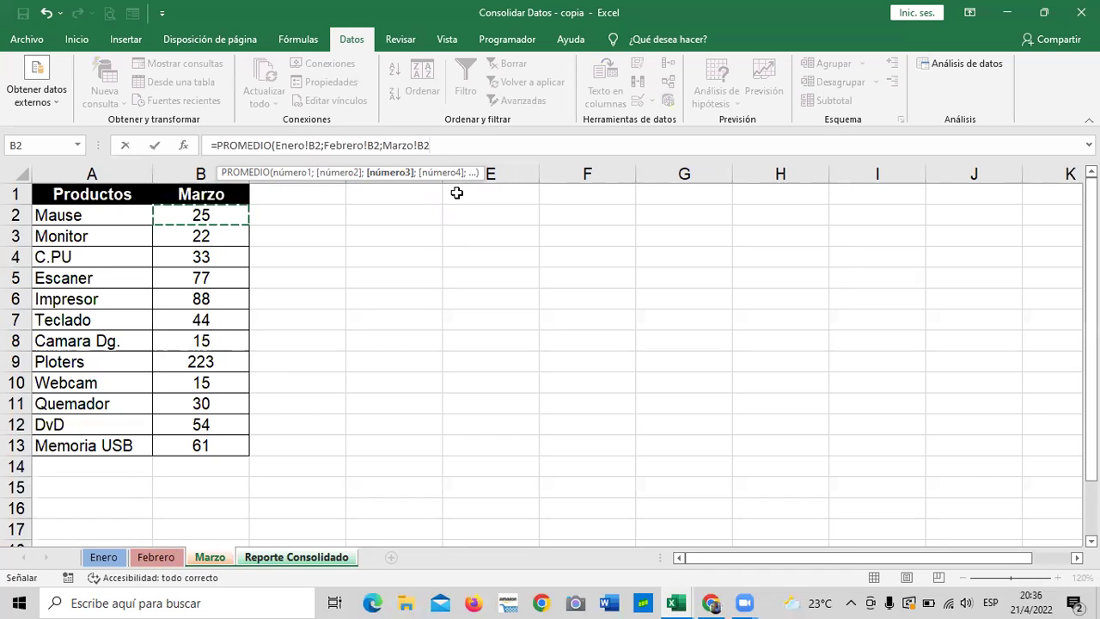
{"action": "type", "text": ")"}
{"action": "key", "text": "Return"}
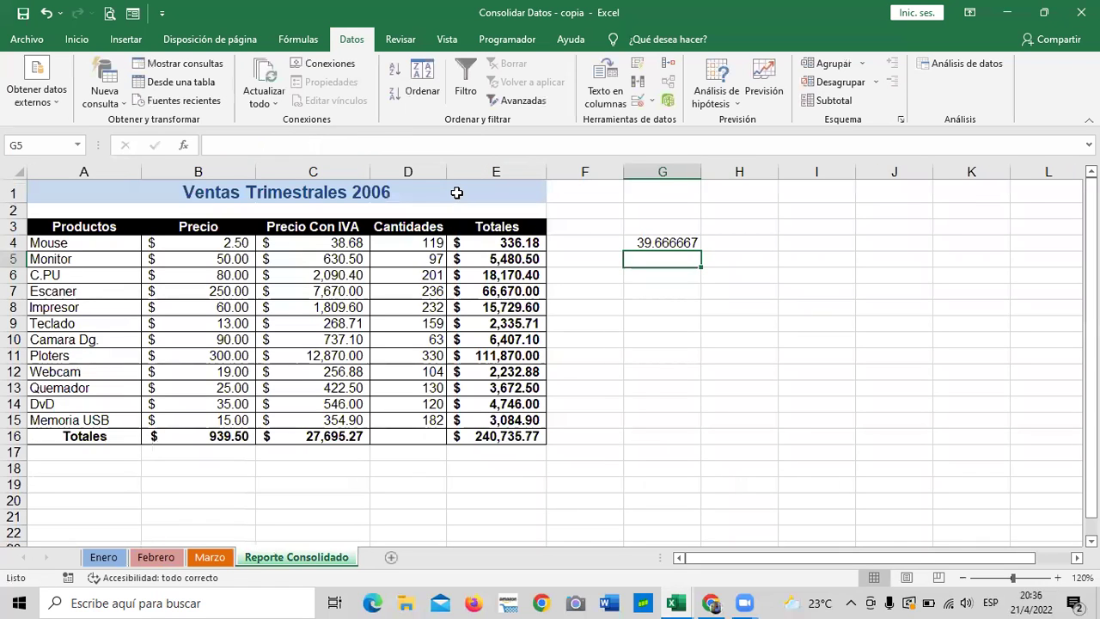
{"action": "left_click", "coordinate": [636, 246]}
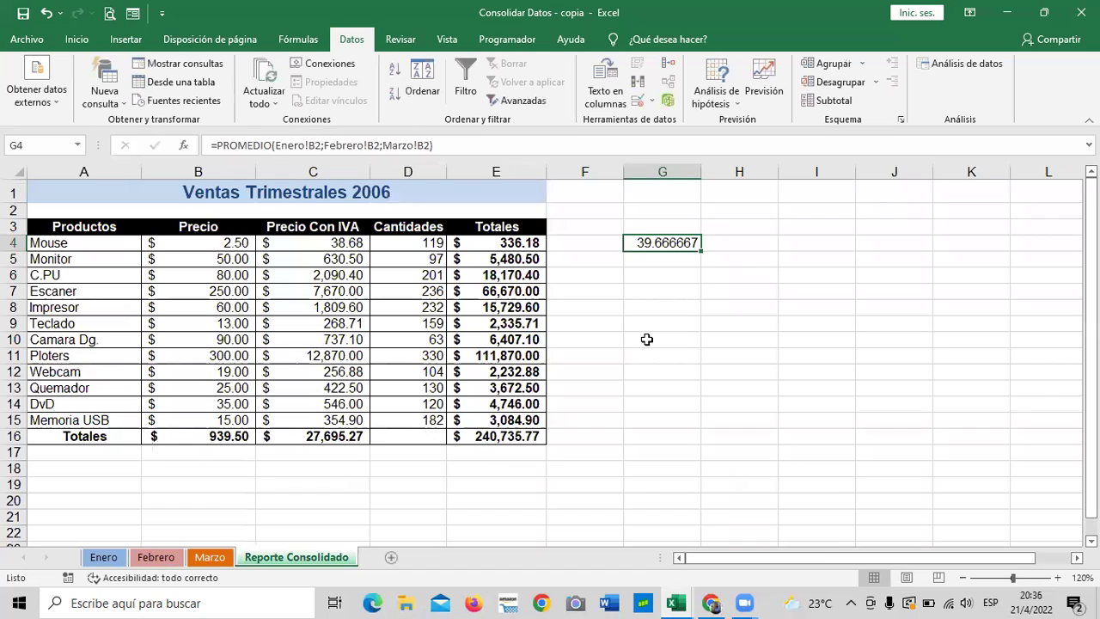
{"action": "left_click", "coordinate": [401, 248]}
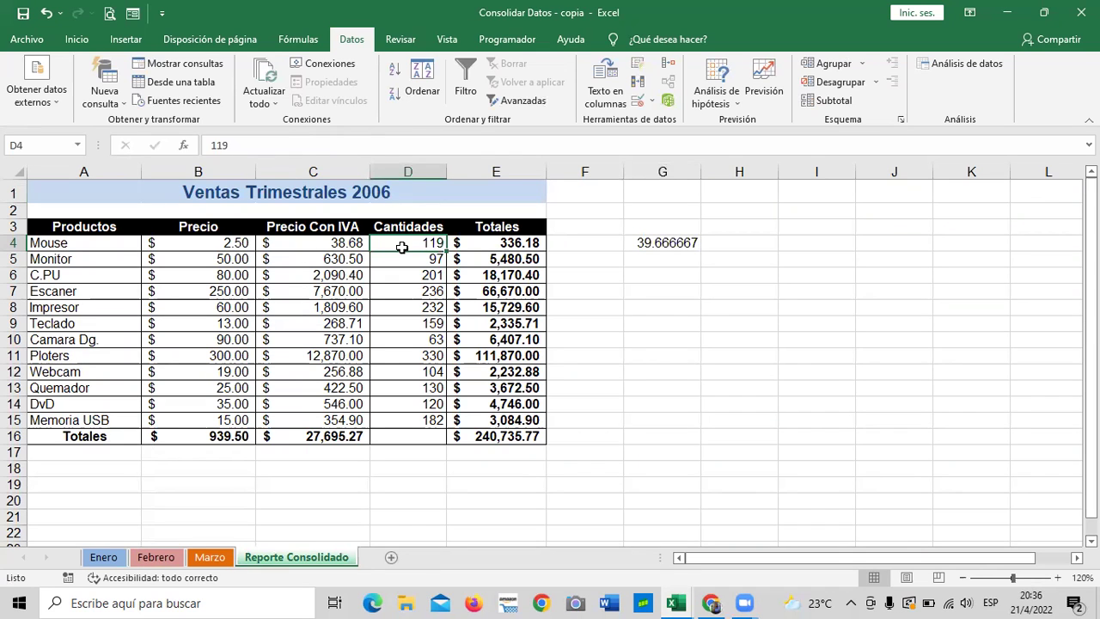
{"action": "left_click", "coordinate": [641, 243]}
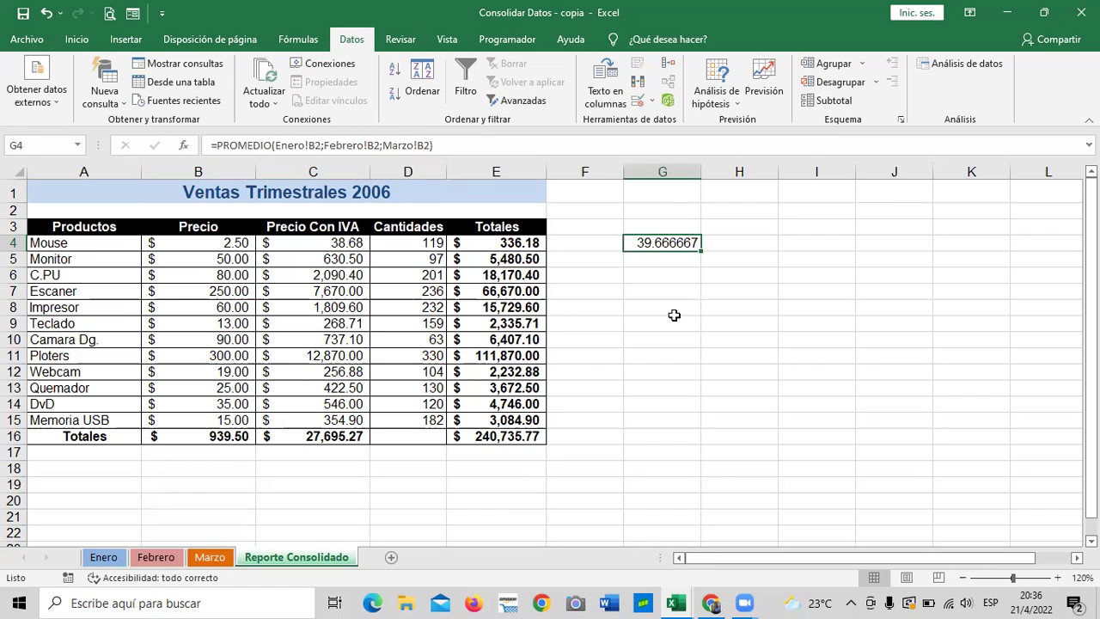
{"action": "left_click", "coordinate": [648, 254]}
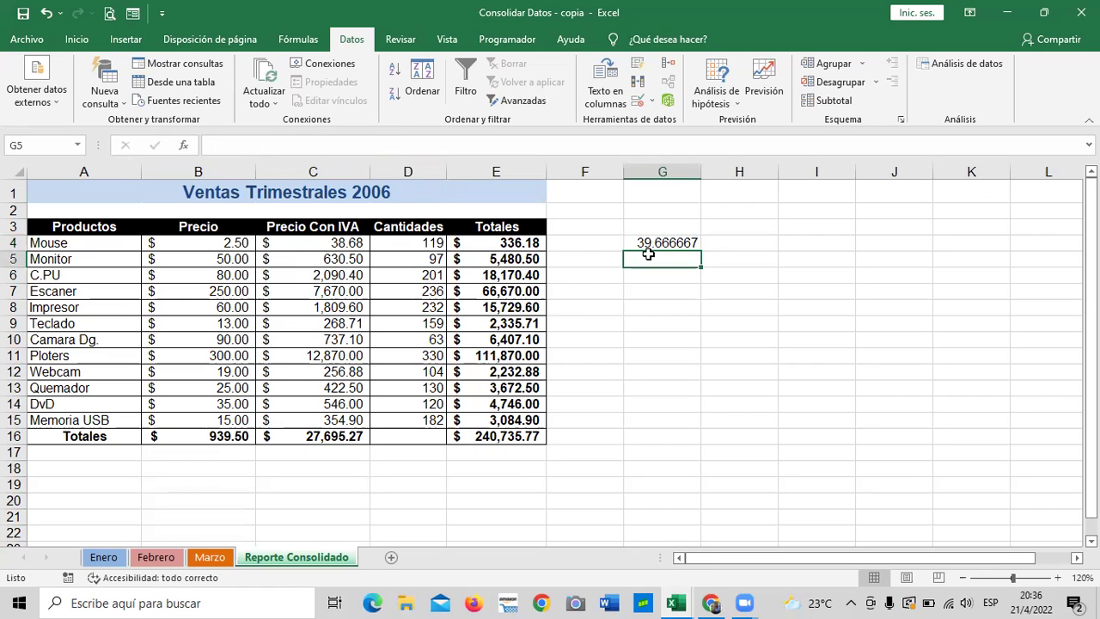
{"action": "left_click", "coordinate": [677, 420]}
{"action": "left_click", "coordinate": [638, 254]}
- Remove the Marzo, Febrero and Enero $B$7 references from the Consolidar dialog
{"action": "left_click", "coordinate": [668, 68]}
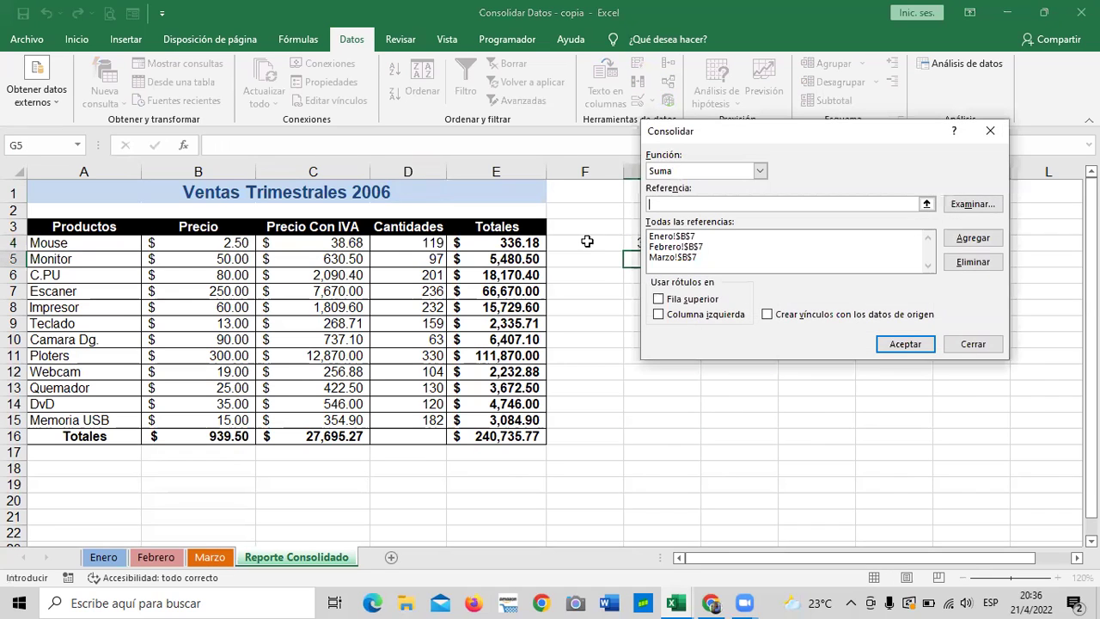
{"action": "left_click", "coordinate": [693, 258]}
{"action": "left_click", "coordinate": [956, 261]}
{"action": "left_click", "coordinate": [692, 247]}
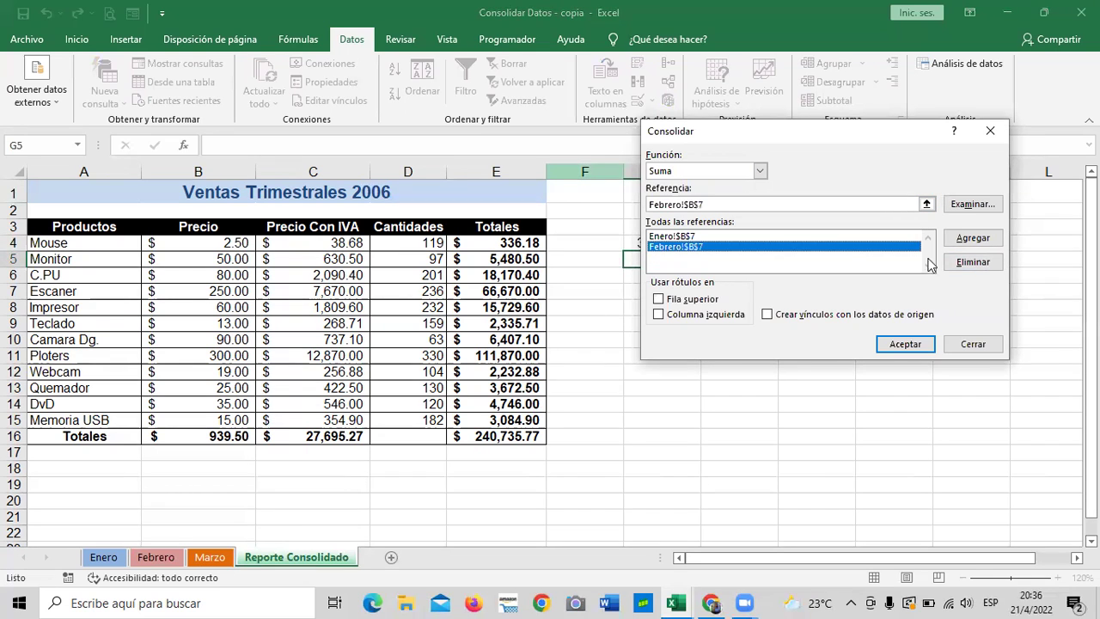
{"action": "left_click", "coordinate": [963, 262]}
{"action": "left_click", "coordinate": [708, 236]}
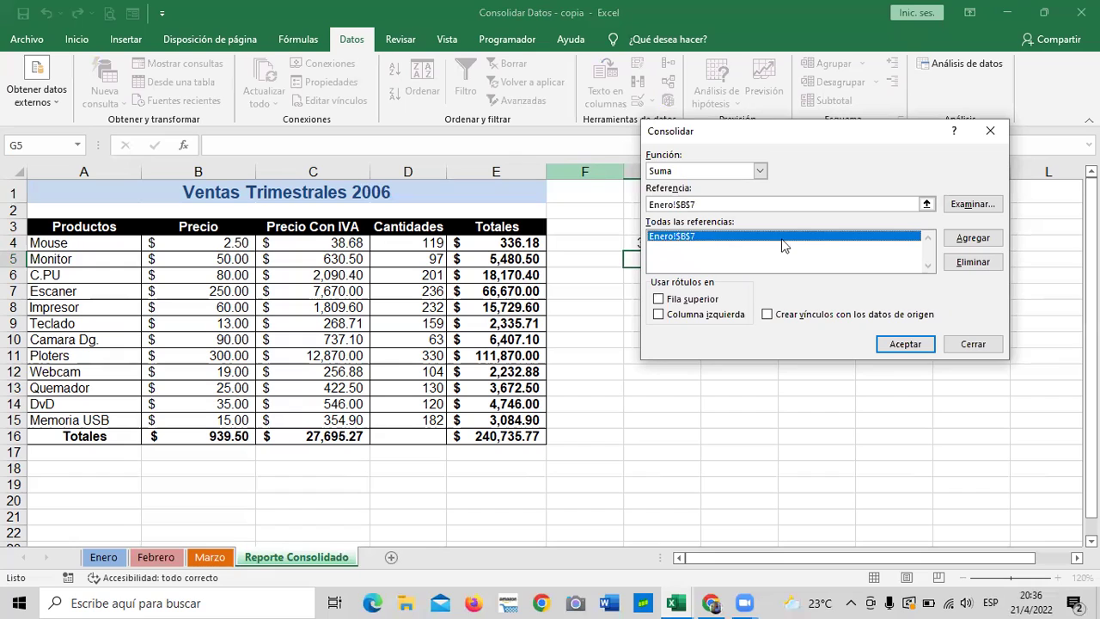
{"action": "left_click", "coordinate": [969, 263]}
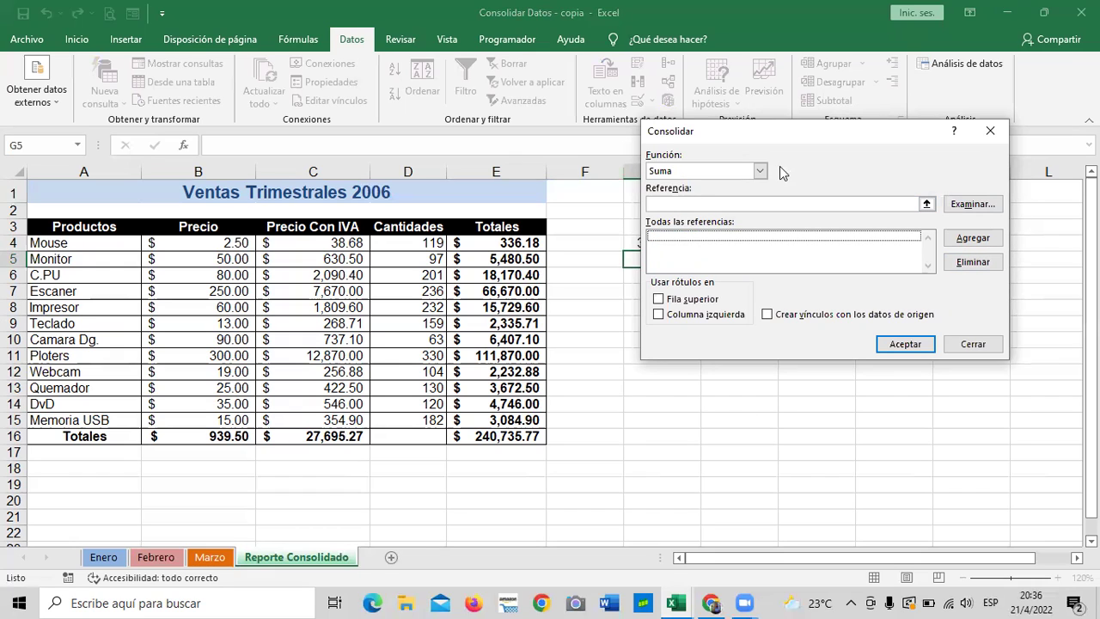
- Switch the consolidation function from Suma to Promedio
{"action": "left_click", "coordinate": [761, 171]}
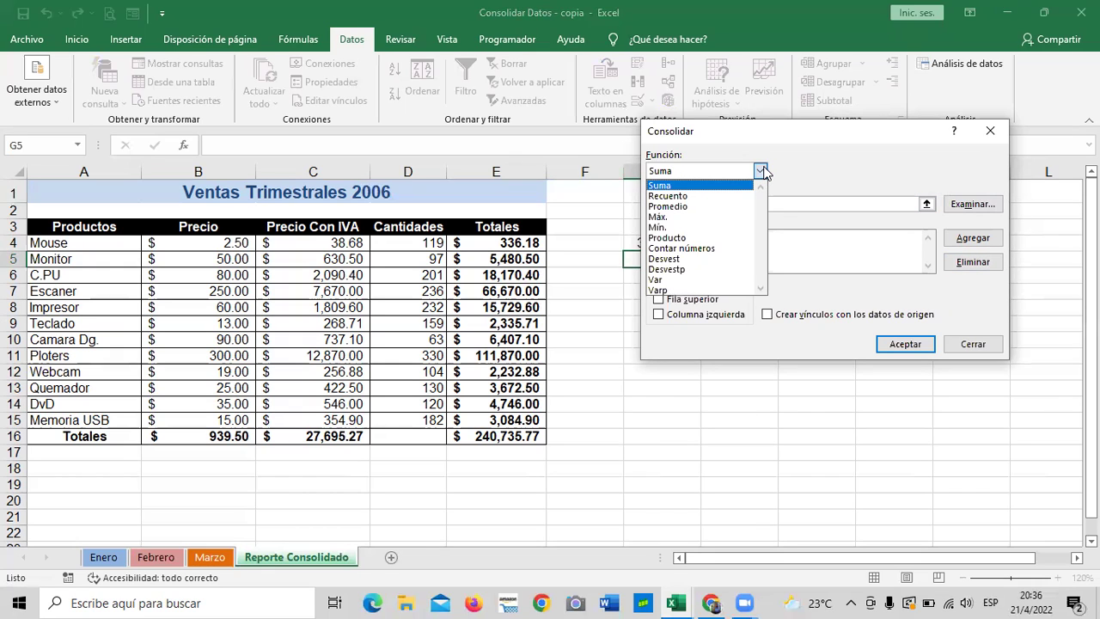
{"action": "left_click", "coordinate": [664, 206]}
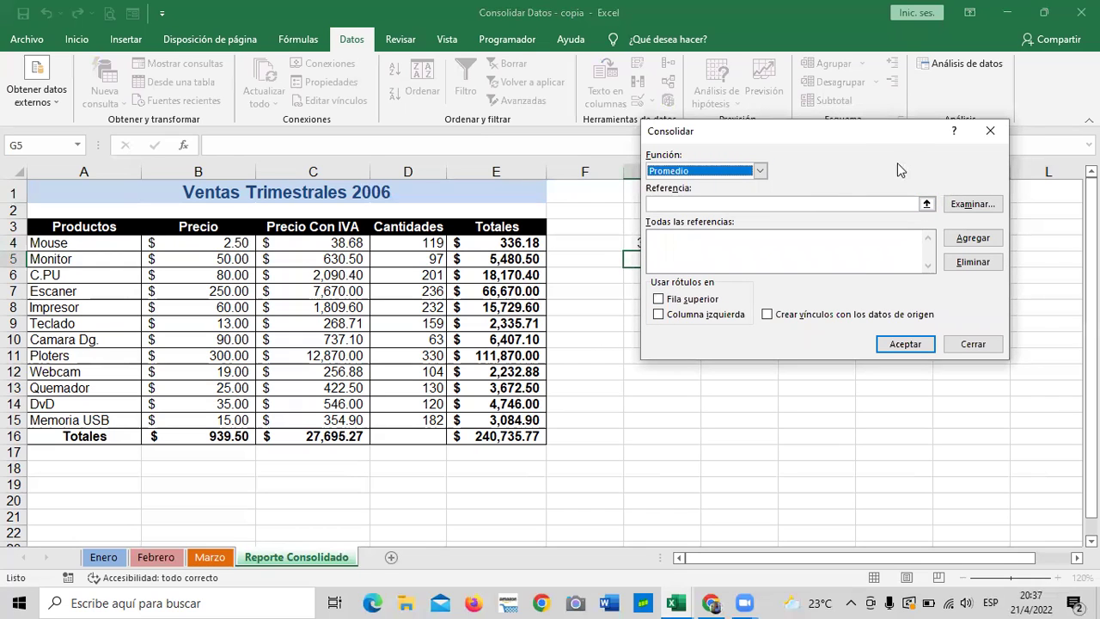
{"action": "left_click_drag", "start_coordinate": [898, 133], "coordinate": [927, 166]}
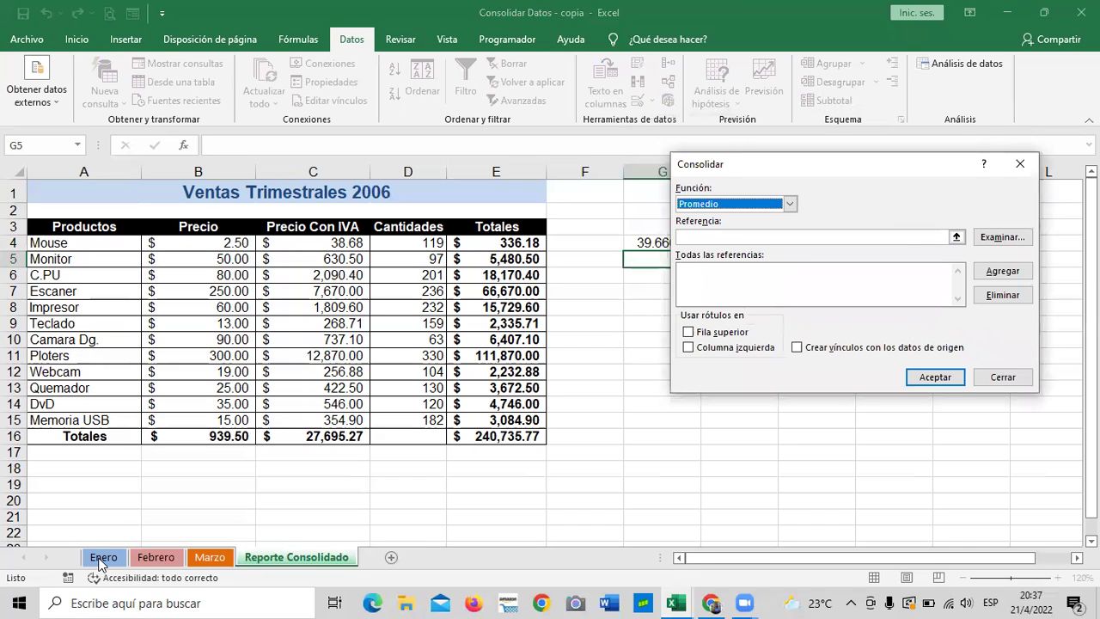
- Add Enero, Febrero and Marzo $B$2 as references and consolidate, giving 39.666667 in G5
{"action": "left_click", "coordinate": [957, 236]}
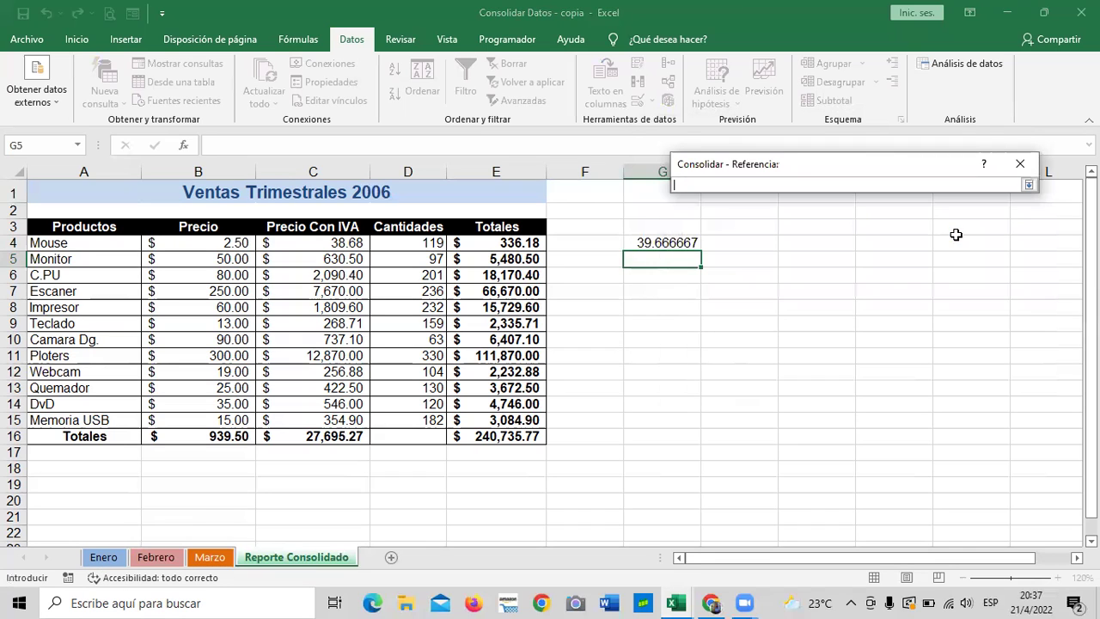
{"action": "left_click", "coordinate": [103, 557]}
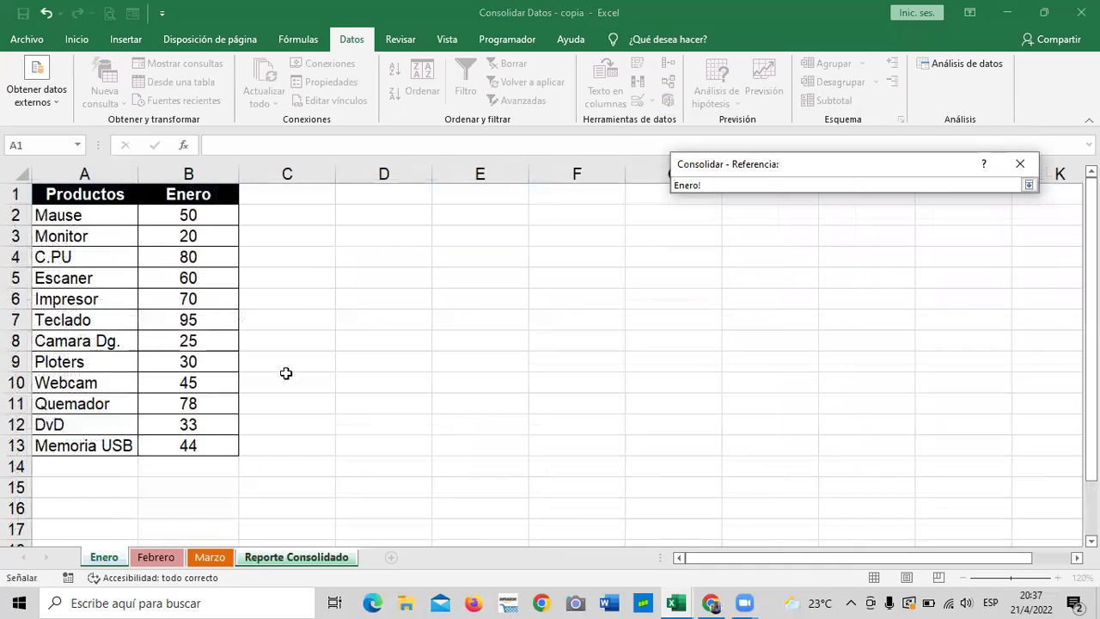
{"action": "left_click", "coordinate": [205, 220]}
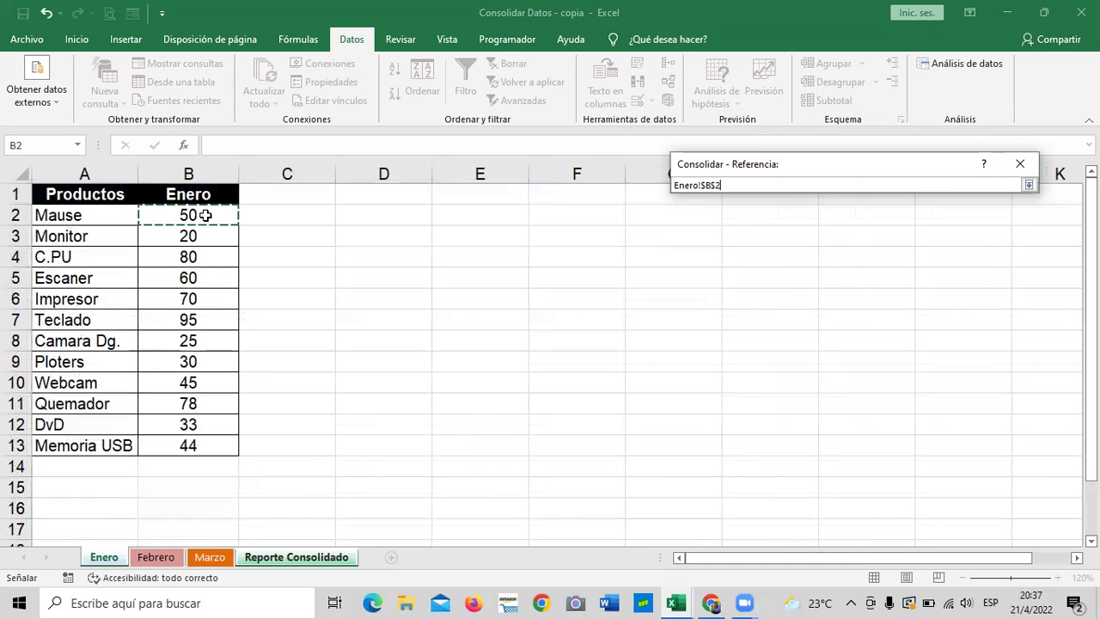
{"action": "left_click", "coordinate": [1030, 186]}
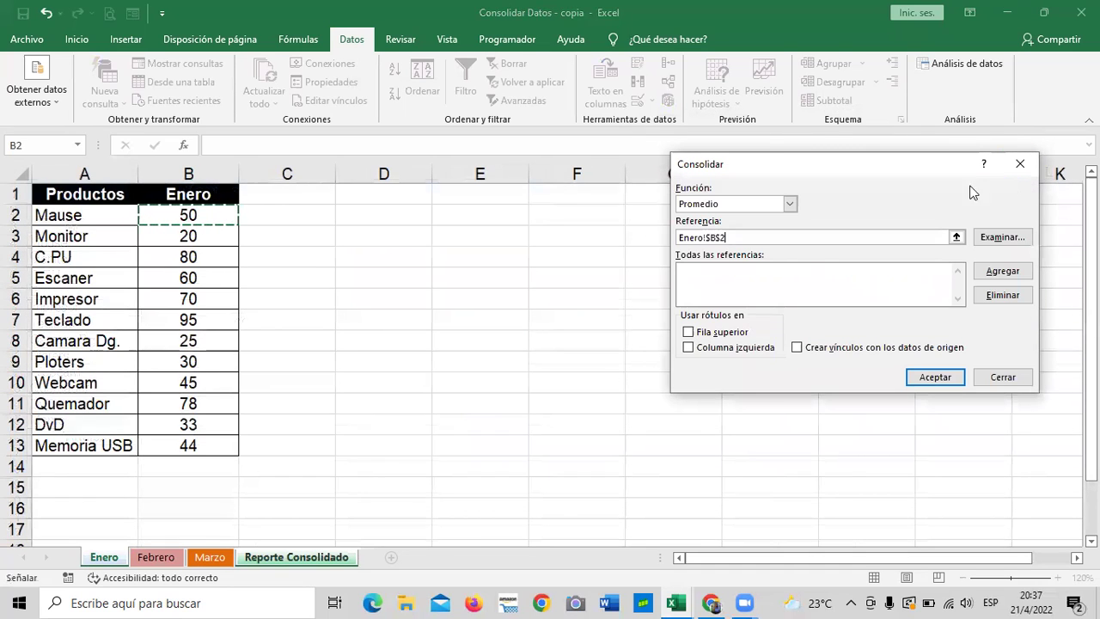
{"action": "left_click", "coordinate": [997, 272]}
{"action": "left_click", "coordinate": [158, 558]}
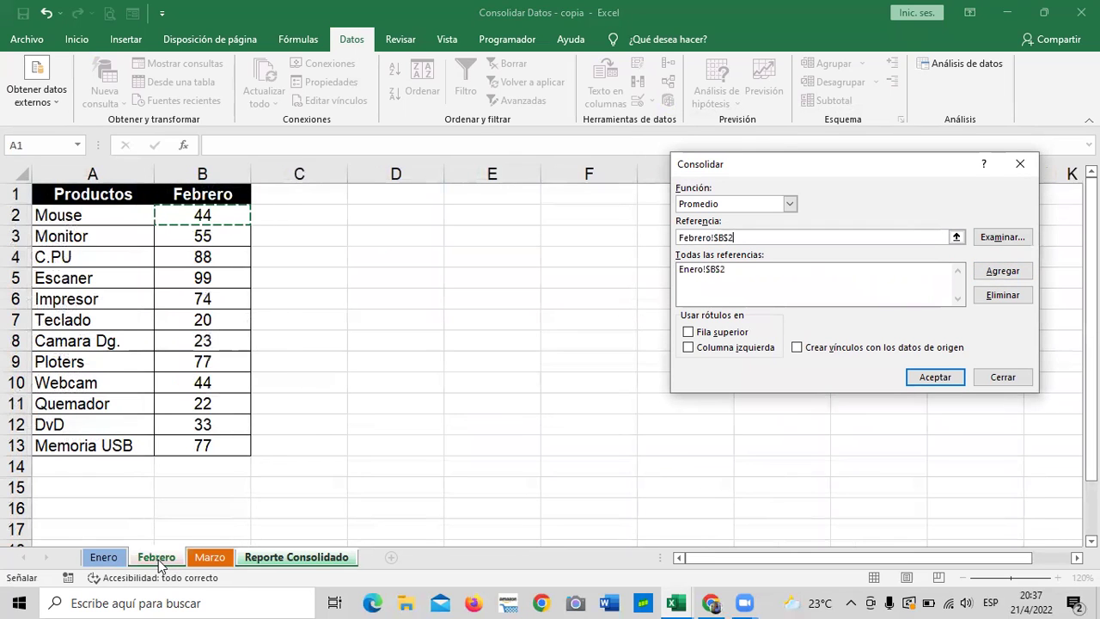
{"action": "left_click", "coordinate": [1002, 272]}
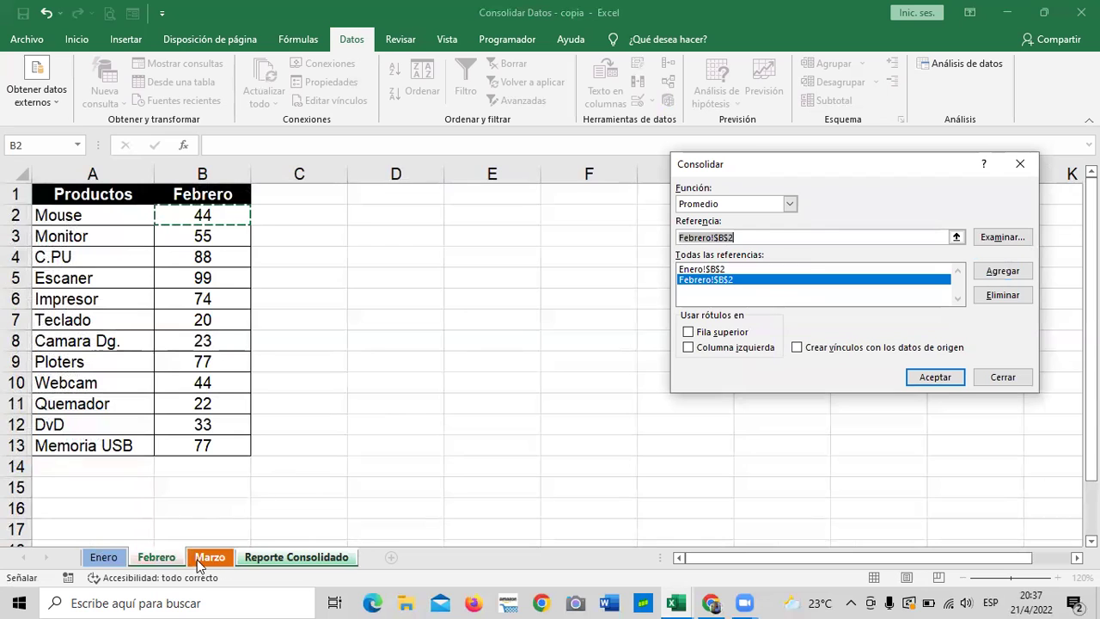
{"action": "left_click", "coordinate": [207, 557]}
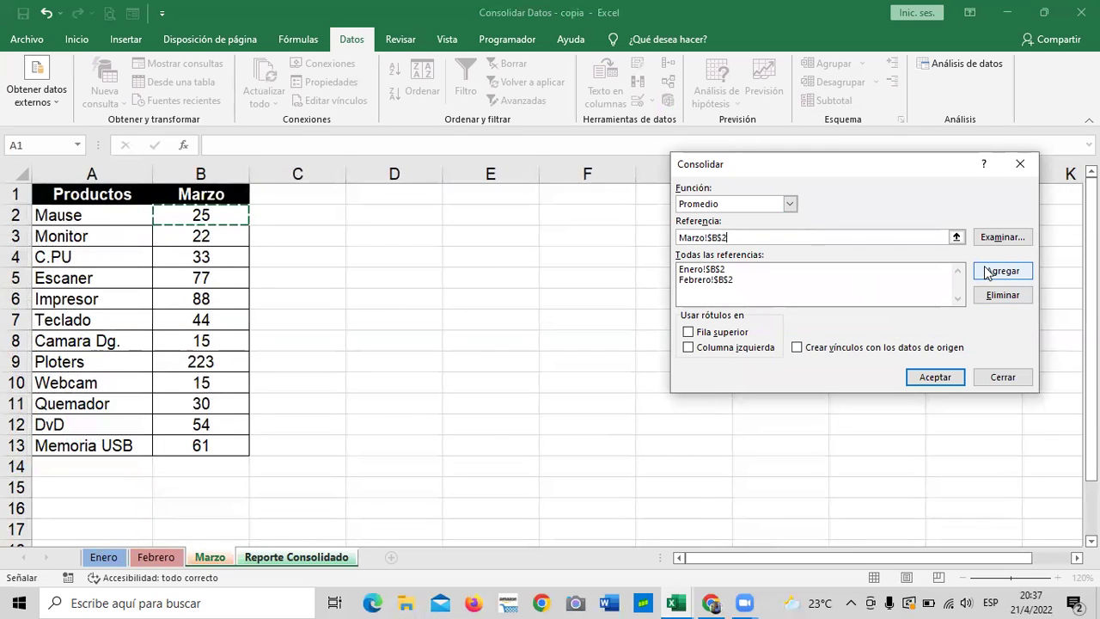
{"action": "left_click", "coordinate": [980, 273]}
{"action": "left_click", "coordinate": [937, 376]}
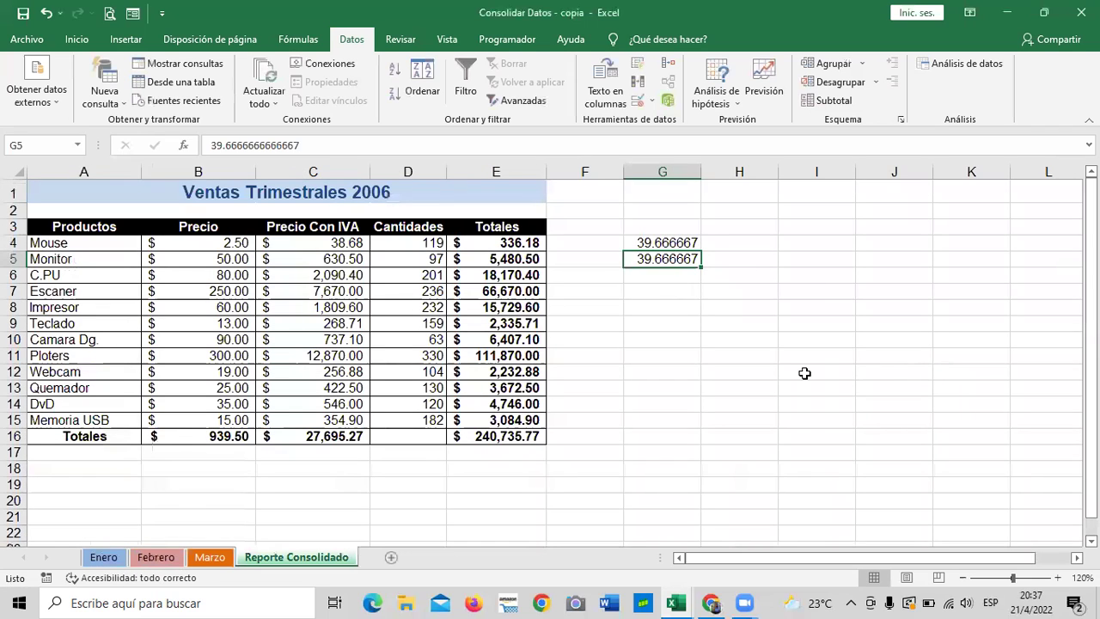
{"action": "left_click", "coordinate": [805, 373]}
{"action": "left_click", "coordinate": [679, 258]}
{"action": "left_click", "coordinate": [668, 244]}
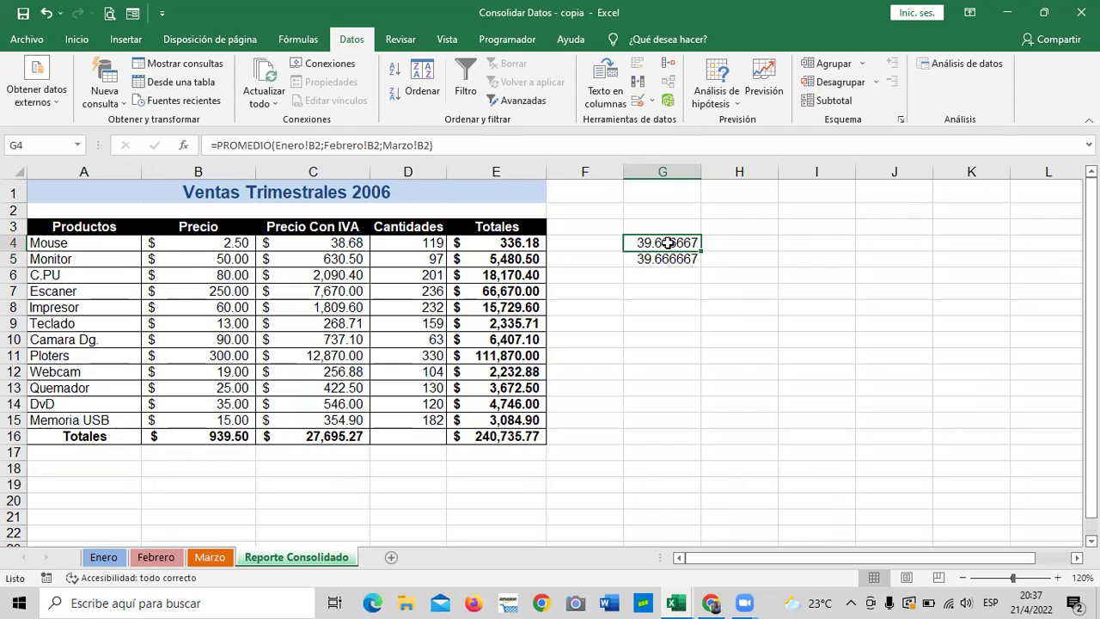
{"action": "left_click", "coordinate": [658, 257]}
{"action": "left_click", "coordinate": [658, 241]}
{"action": "left_click", "coordinate": [652, 259]}
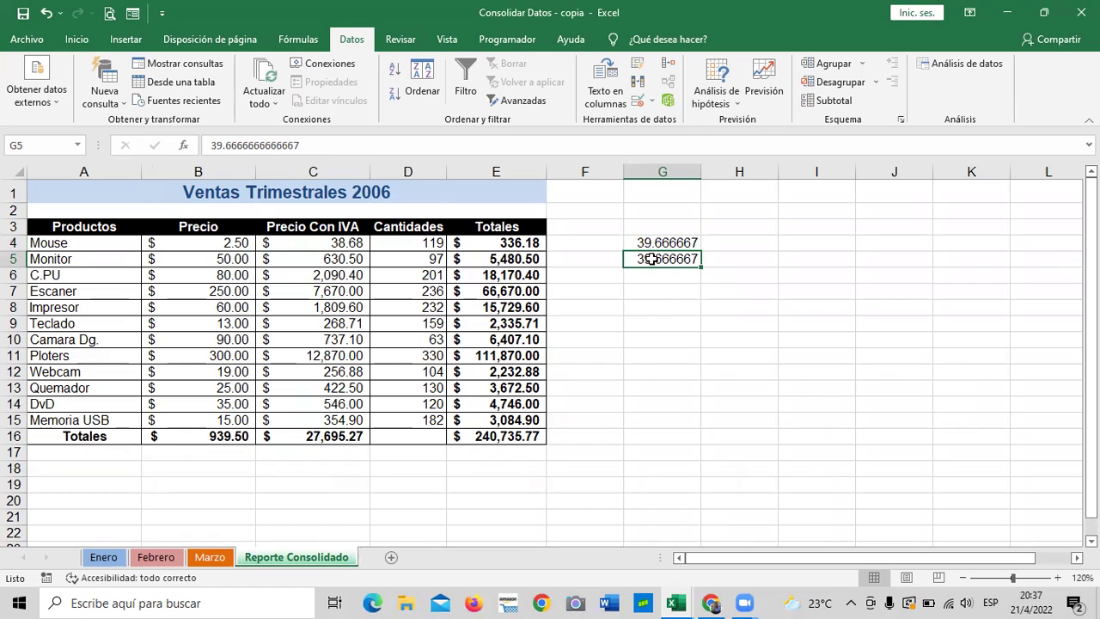
{"action": "left_click", "coordinate": [652, 243]}
{"action": "left_click", "coordinate": [597, 144]}
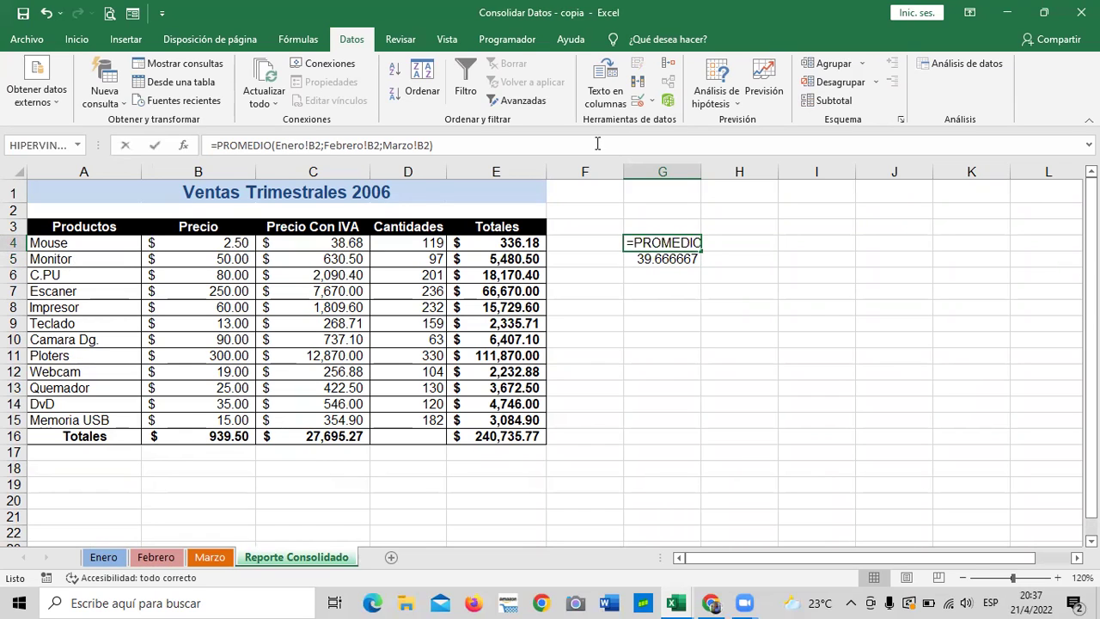
{"action": "left_click", "coordinate": [598, 143]}
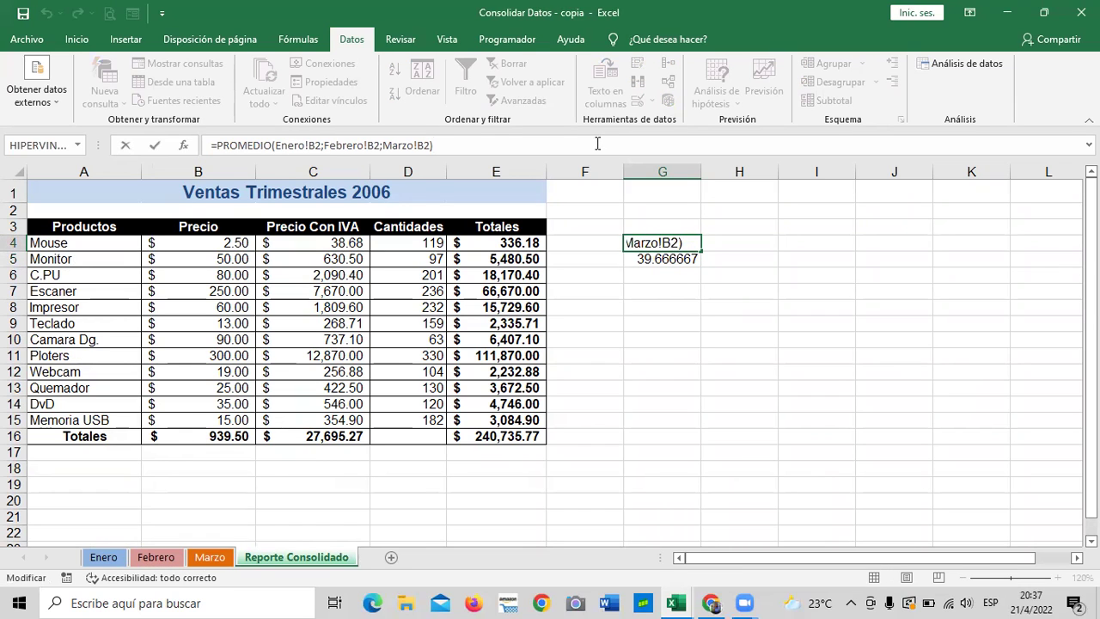
{"action": "key", "text": "Return"}
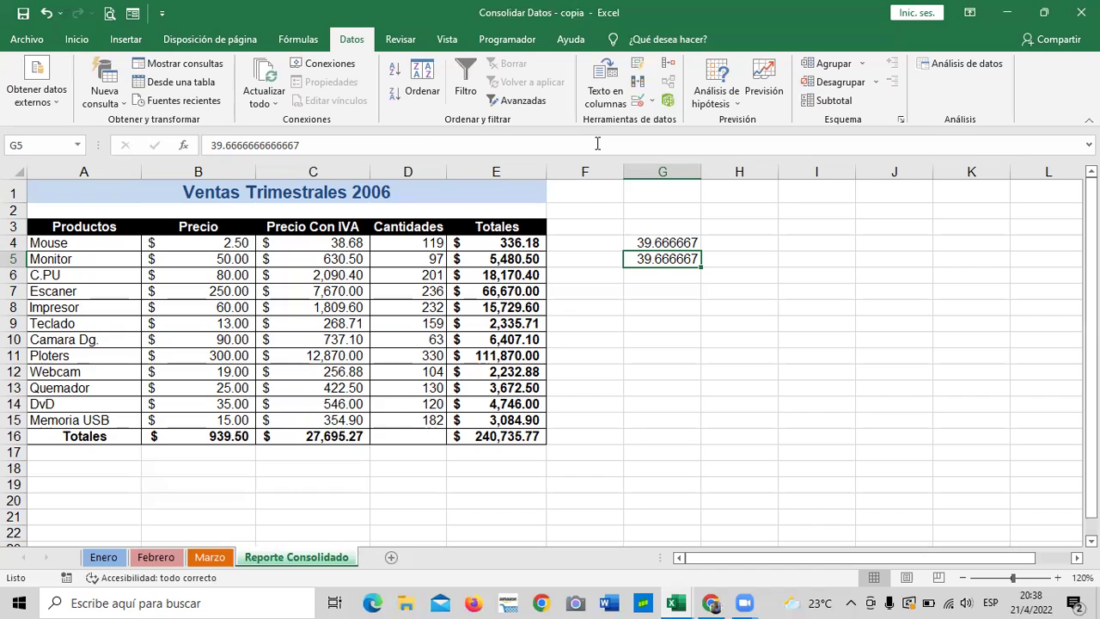
{"action": "left_click", "coordinate": [842, 397]}
{"action": "left_click", "coordinate": [640, 264]}
{"action": "left_click", "coordinate": [642, 244]}
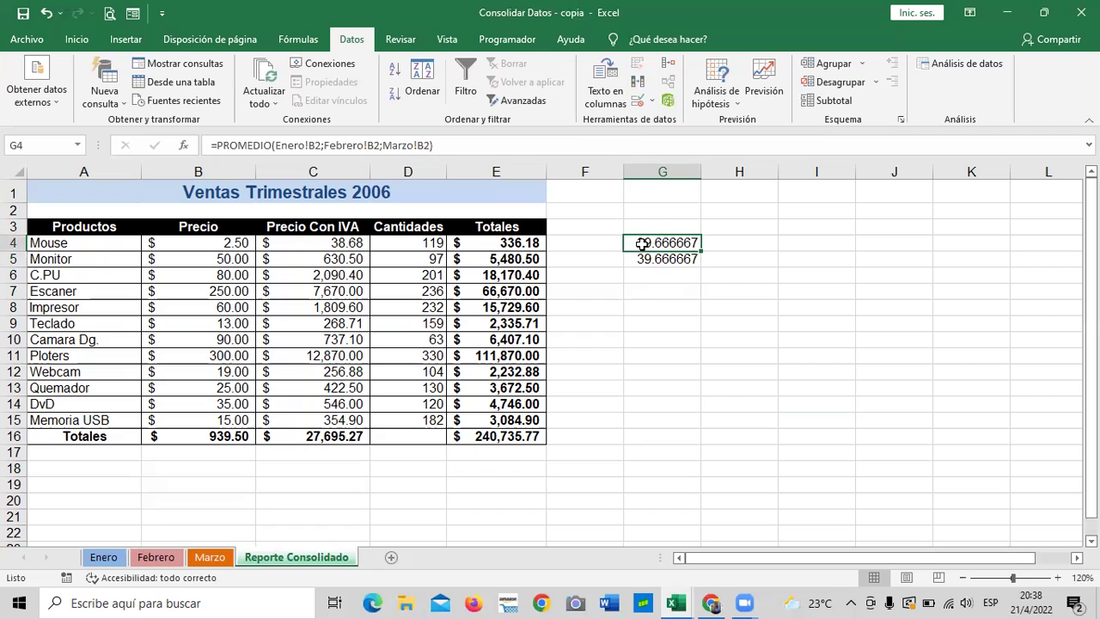
{"action": "key", "text": "Down"}
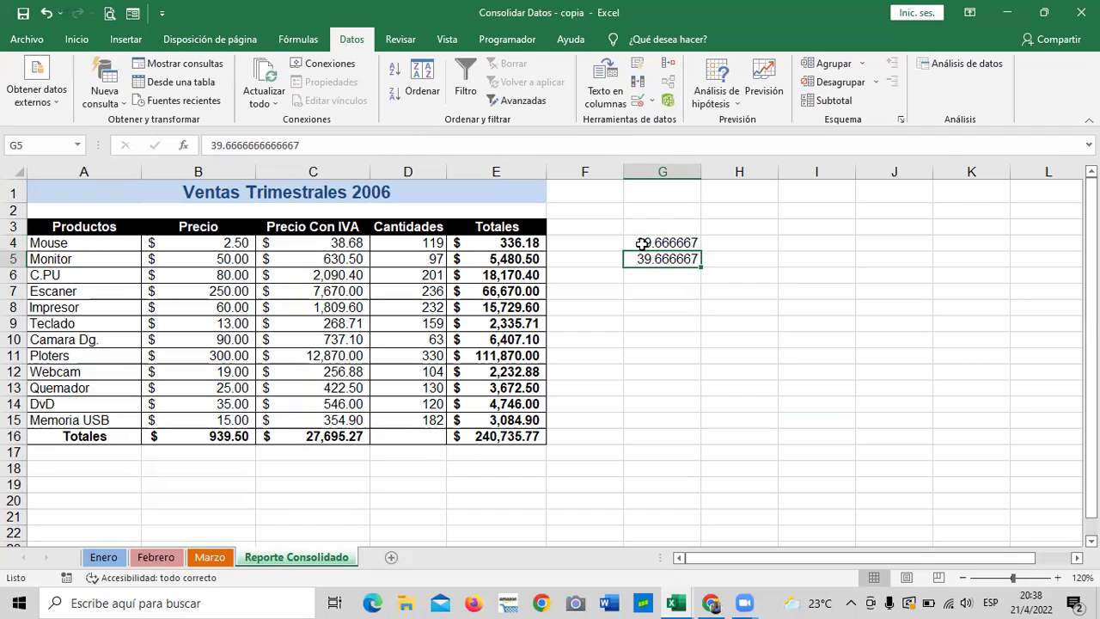
{"action": "left_click", "coordinate": [683, 384]}
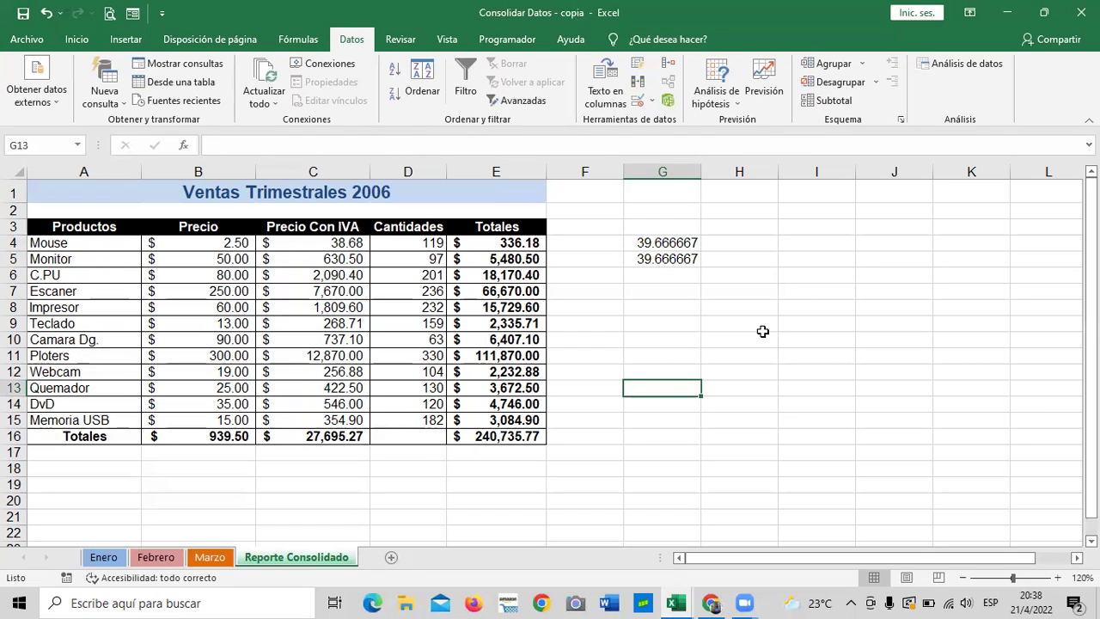
{"action": "left_click", "coordinate": [784, 373]}
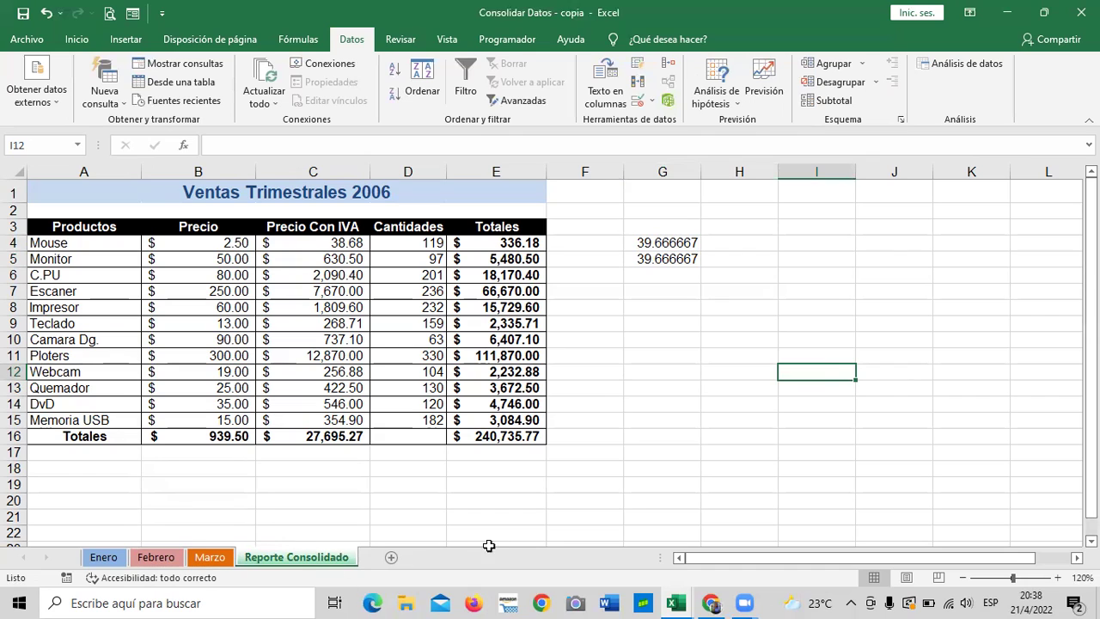
{"action": "left_click", "coordinate": [617, 481]}
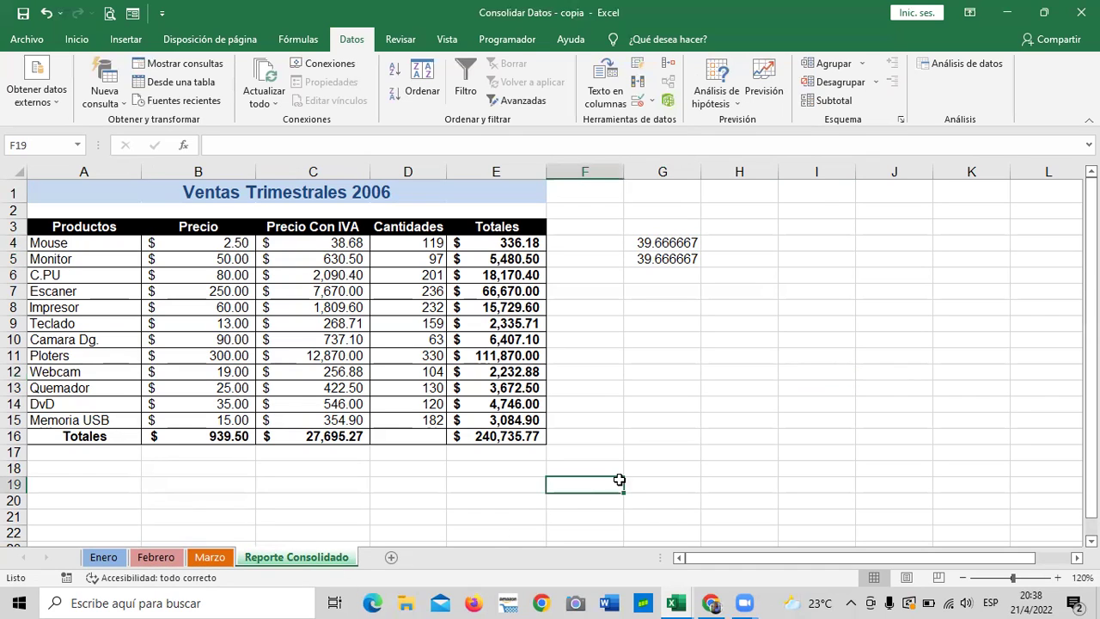
{"action": "left_click", "coordinate": [714, 452]}
- Insert a new blank sheet Hoja3 and select its cell A1
{"action": "left_click", "coordinate": [390, 557]}
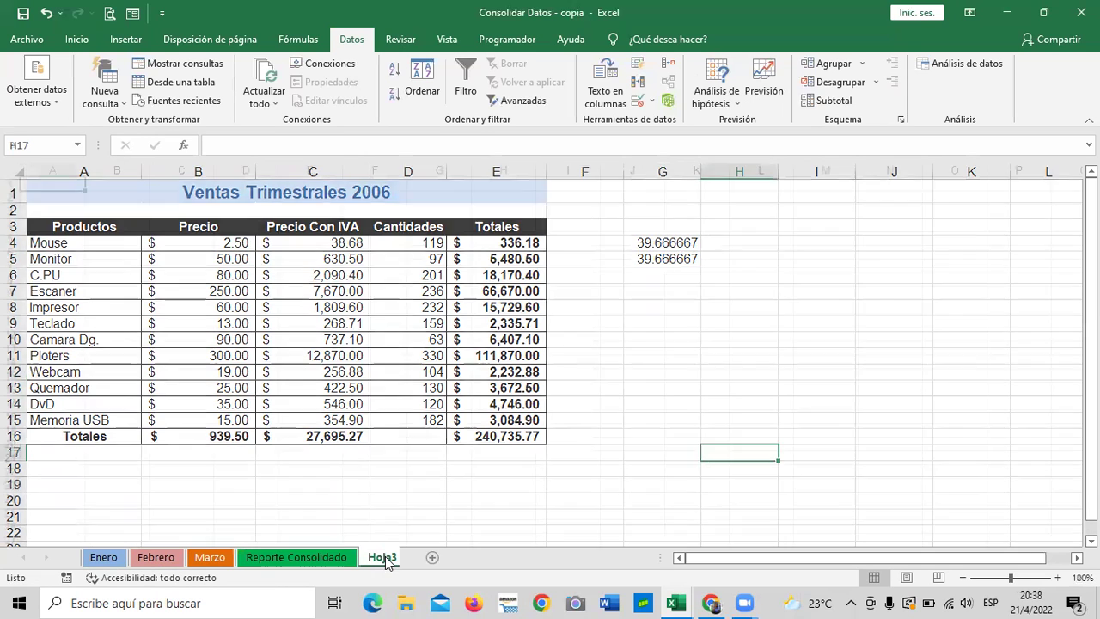
{"action": "left_click", "coordinate": [624, 361]}
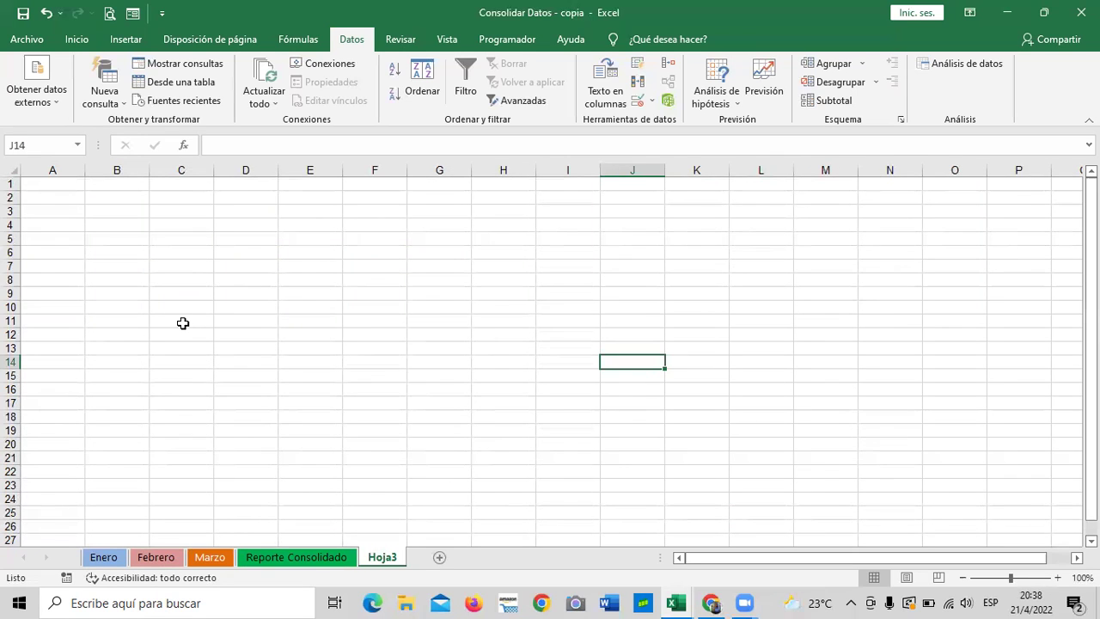
{"action": "left_click", "coordinate": [55, 185]}
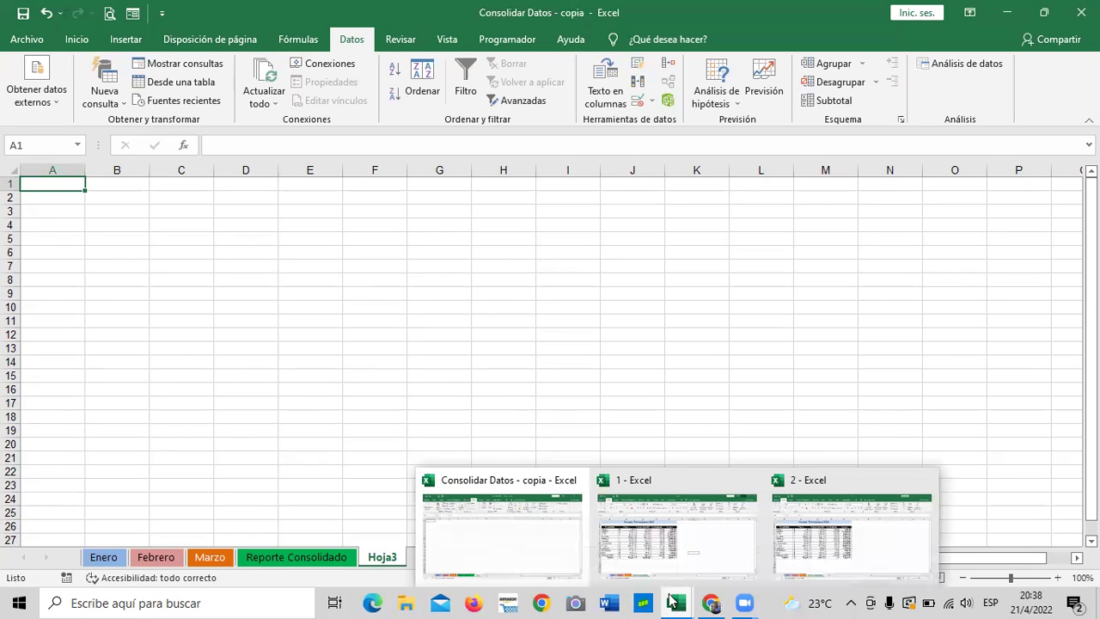
{"action": "mouse_move", "coordinate": [675, 604]}
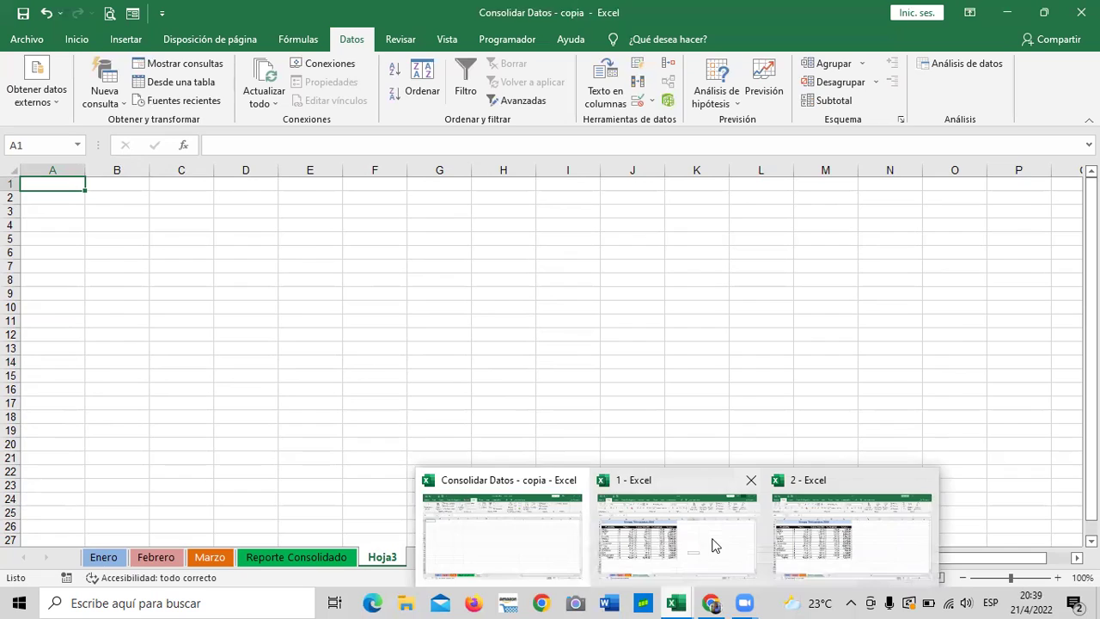
- Bring up the Consolidar Datos - copia workbook and select H12 on its empty Hoja3
{"action": "left_click", "coordinate": [713, 545]}
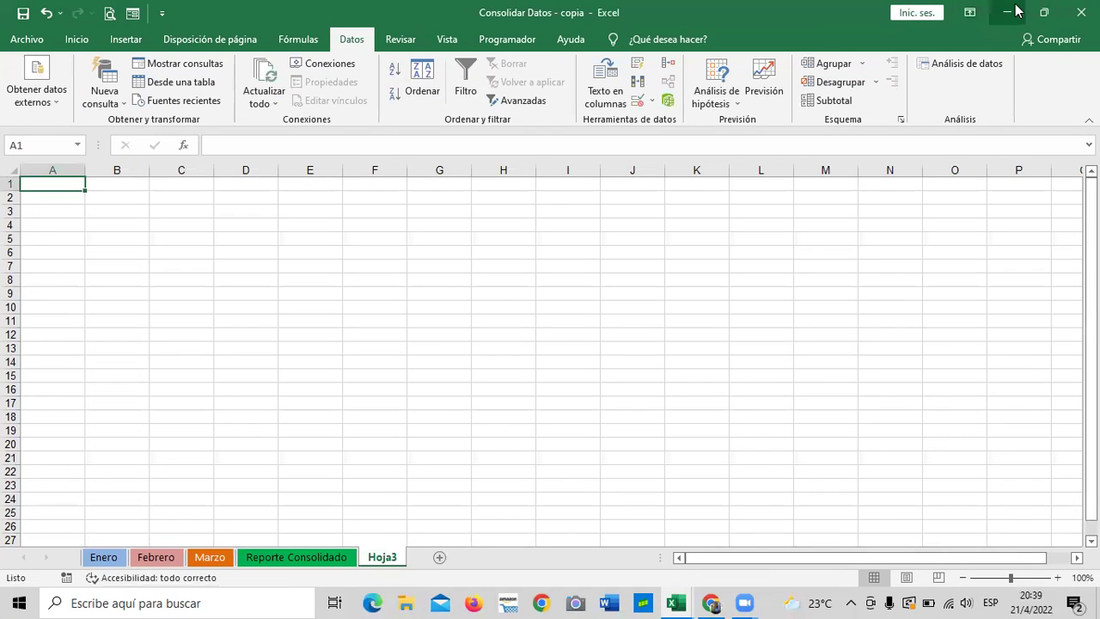
{"action": "left_click", "coordinate": [1008, 12]}
{"action": "left_click", "coordinate": [1008, 12]}
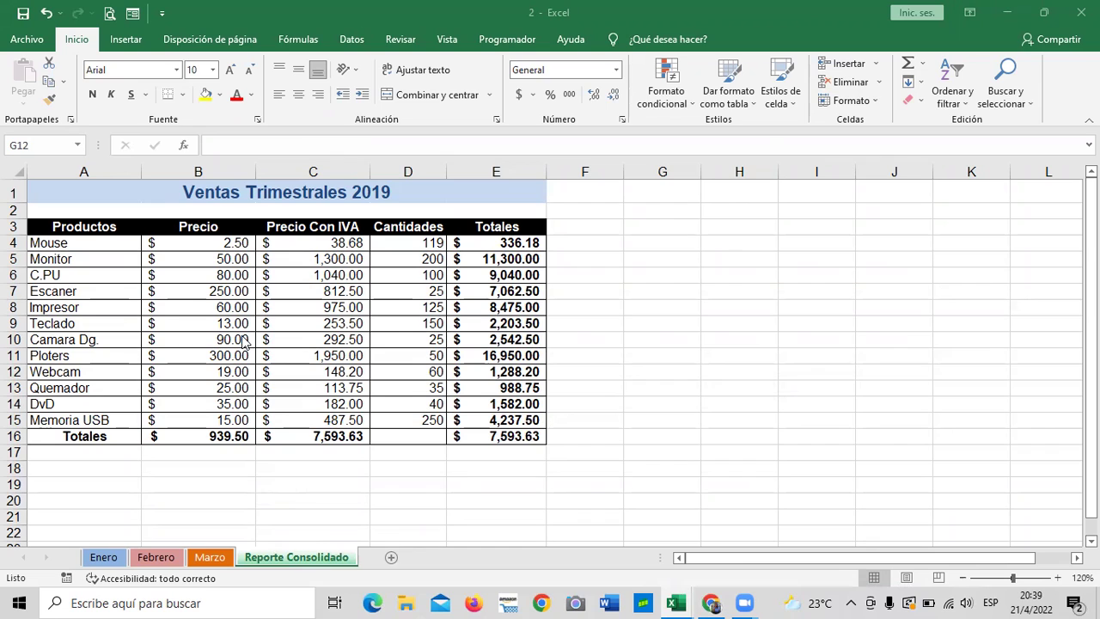
{"action": "left_click", "coordinate": [664, 287]}
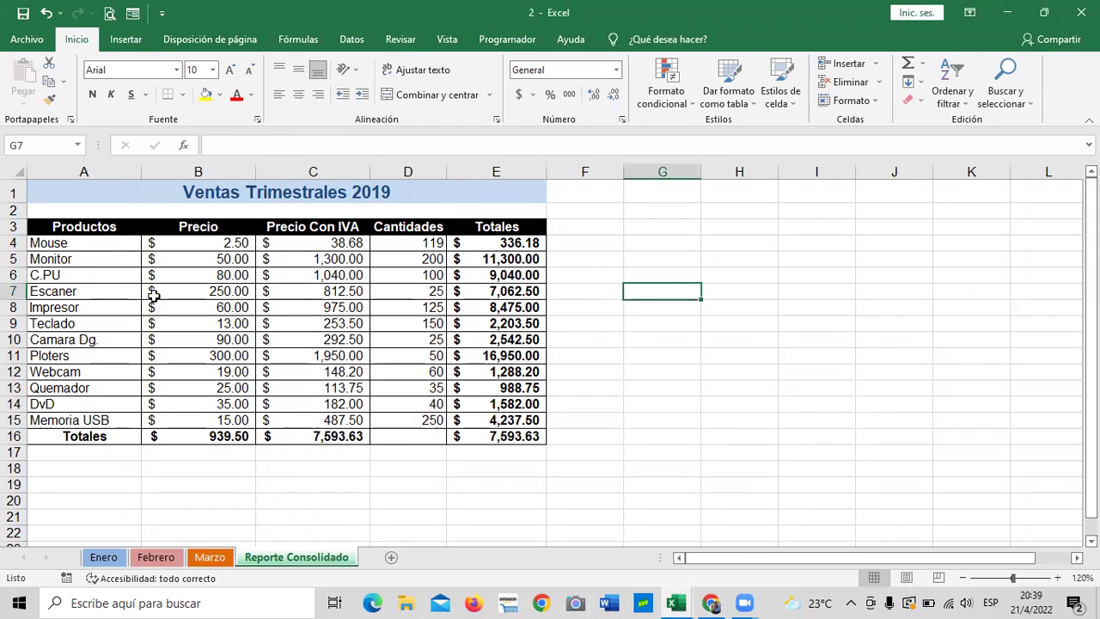
{"action": "left_click", "coordinate": [759, 406]}
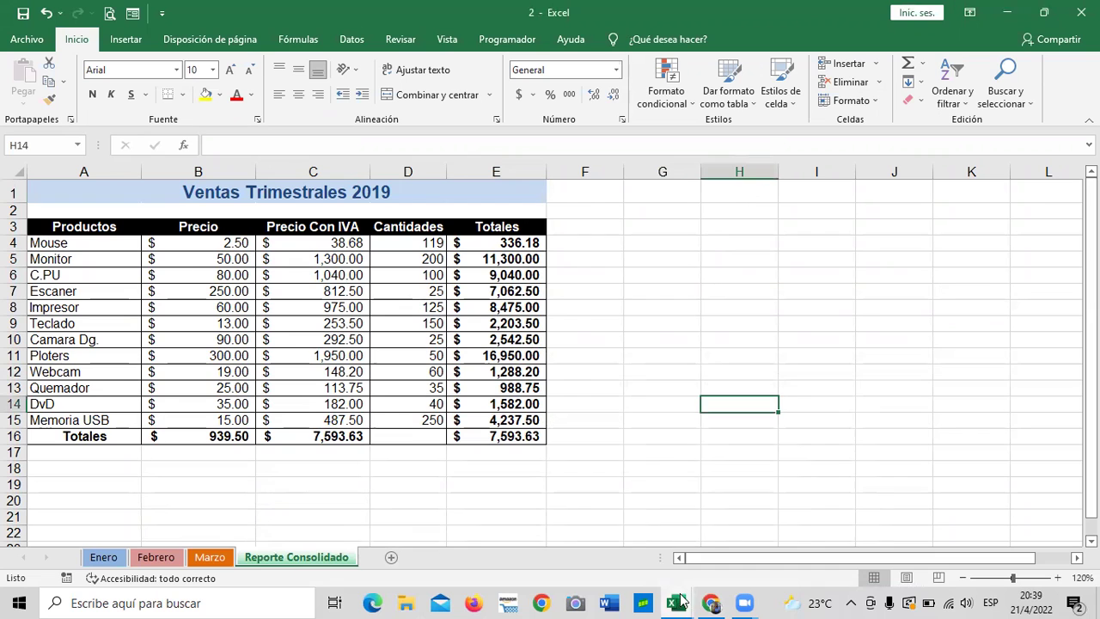
{"action": "mouse_move", "coordinate": [676, 603]}
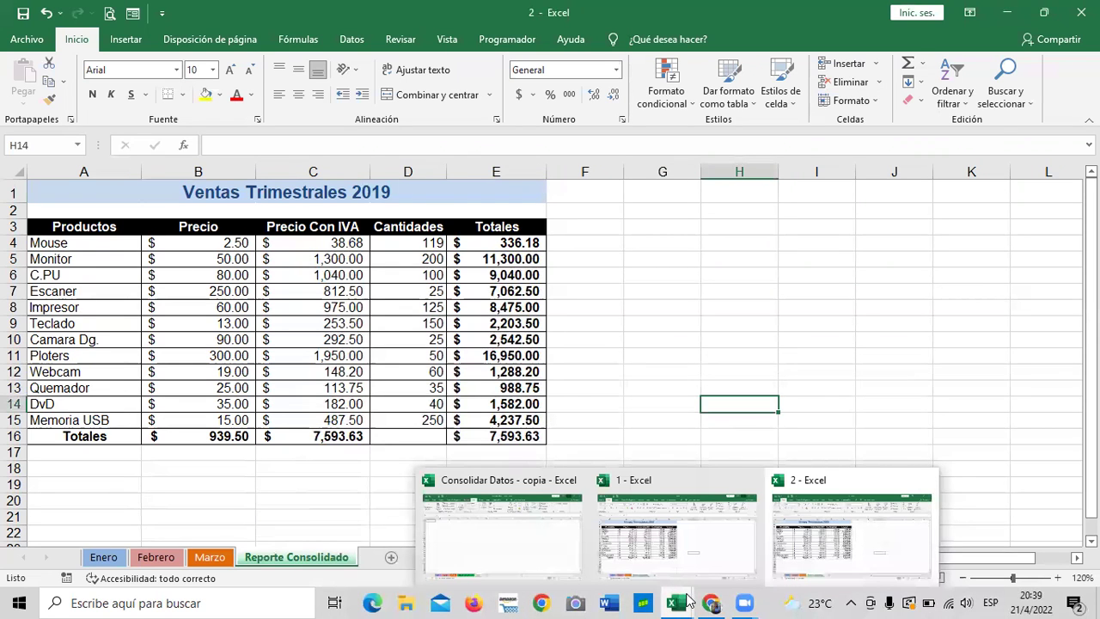
{"action": "left_click", "coordinate": [514, 536]}
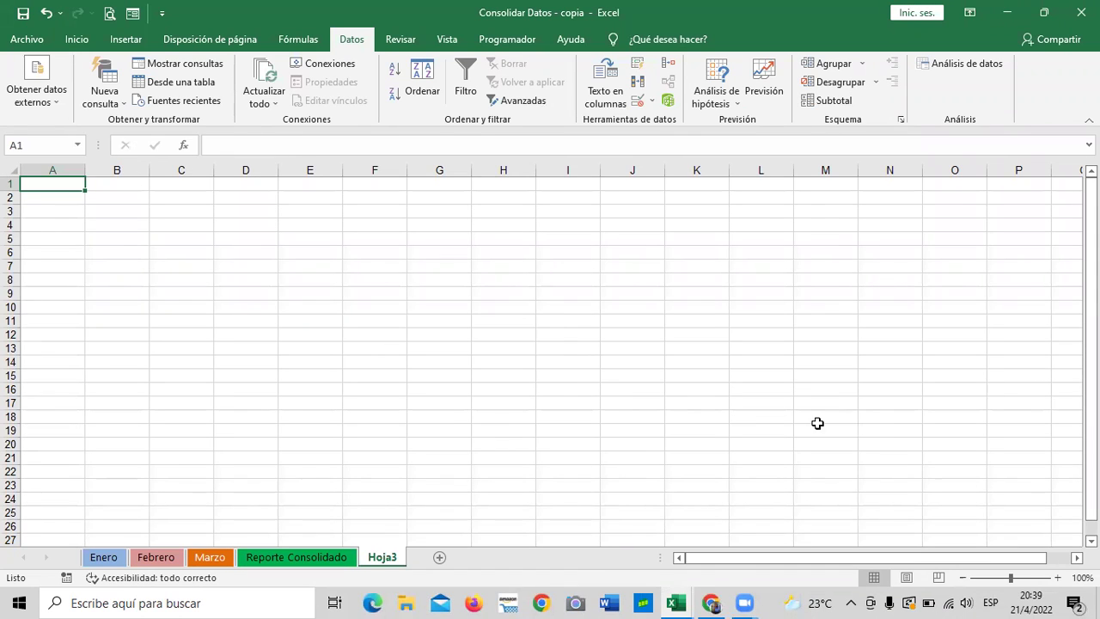
{"action": "left_click", "coordinate": [492, 333]}
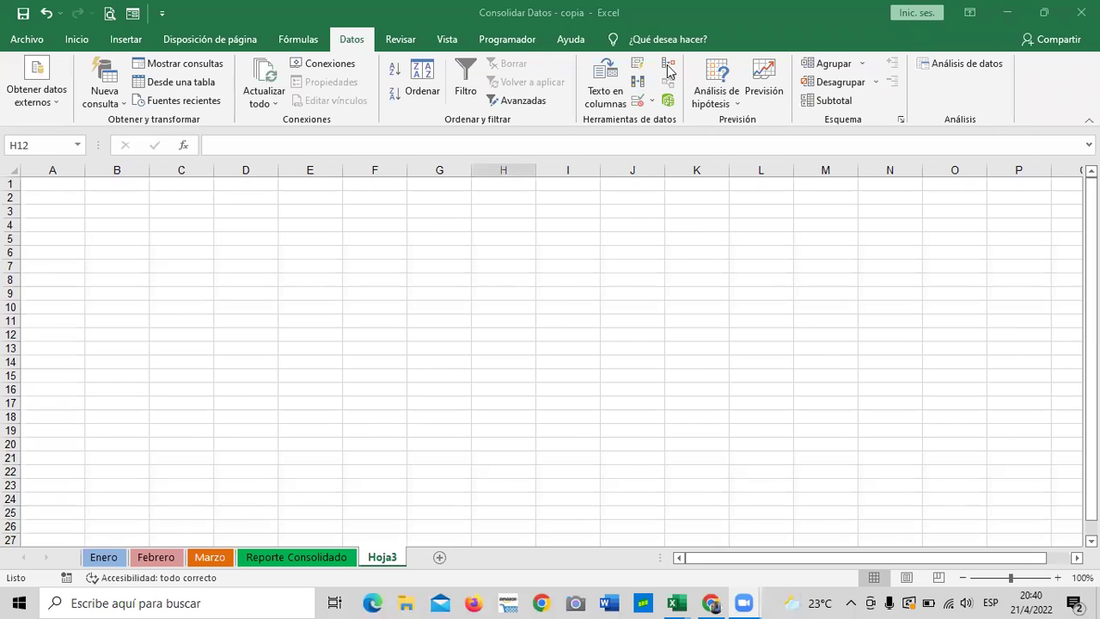
- Open Consolidar on Hoja3 with Suma as function and collapse the Referencia box
{"action": "left_click", "coordinate": [668, 65]}
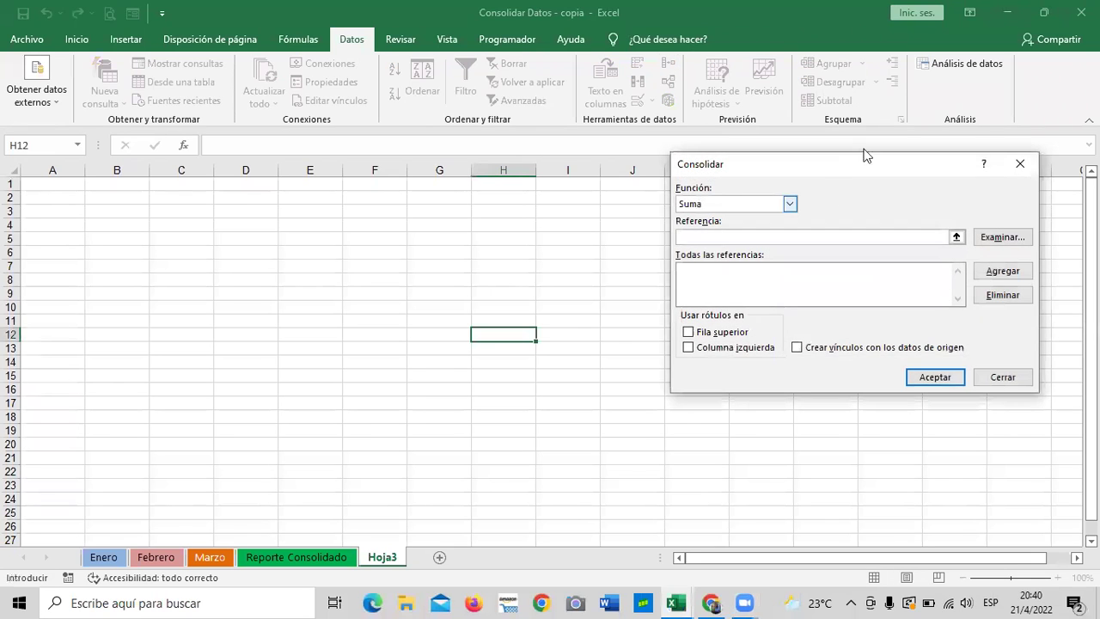
{"action": "left_click_drag", "start_coordinate": [844, 170], "coordinate": [784, 230]}
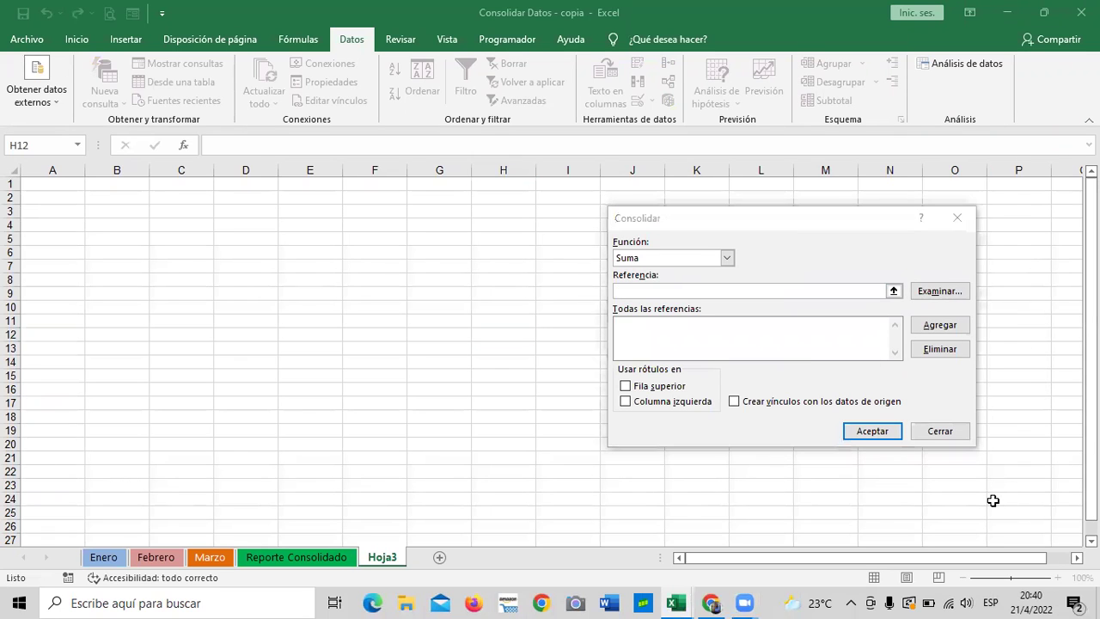
{"action": "left_click_drag", "start_coordinate": [852, 215], "coordinate": [831, 171]}
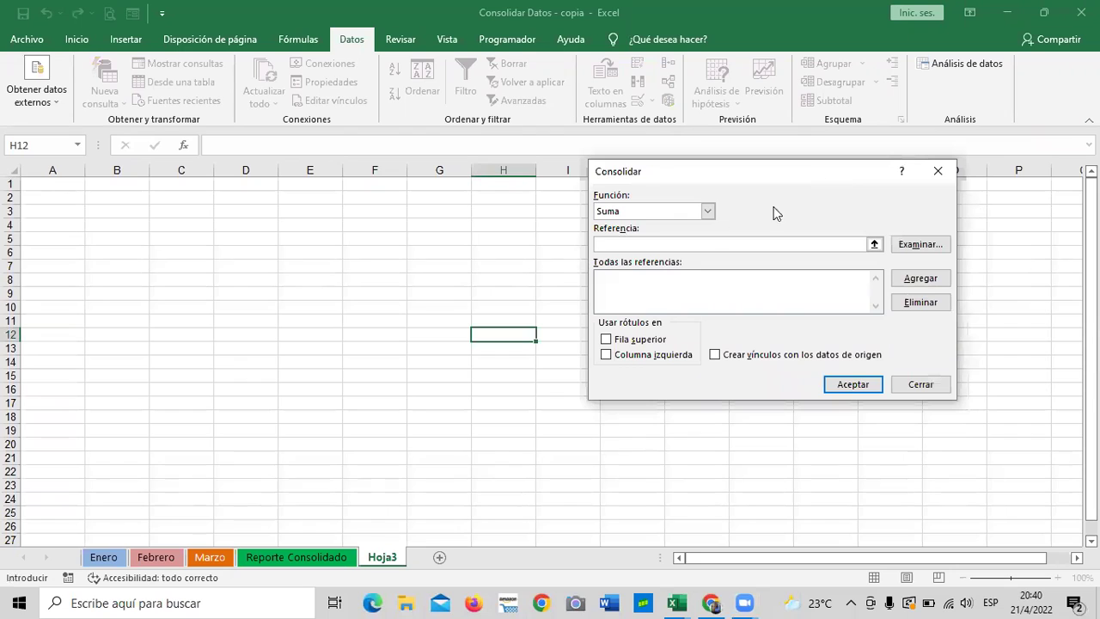
{"action": "left_click", "coordinate": [708, 211]}
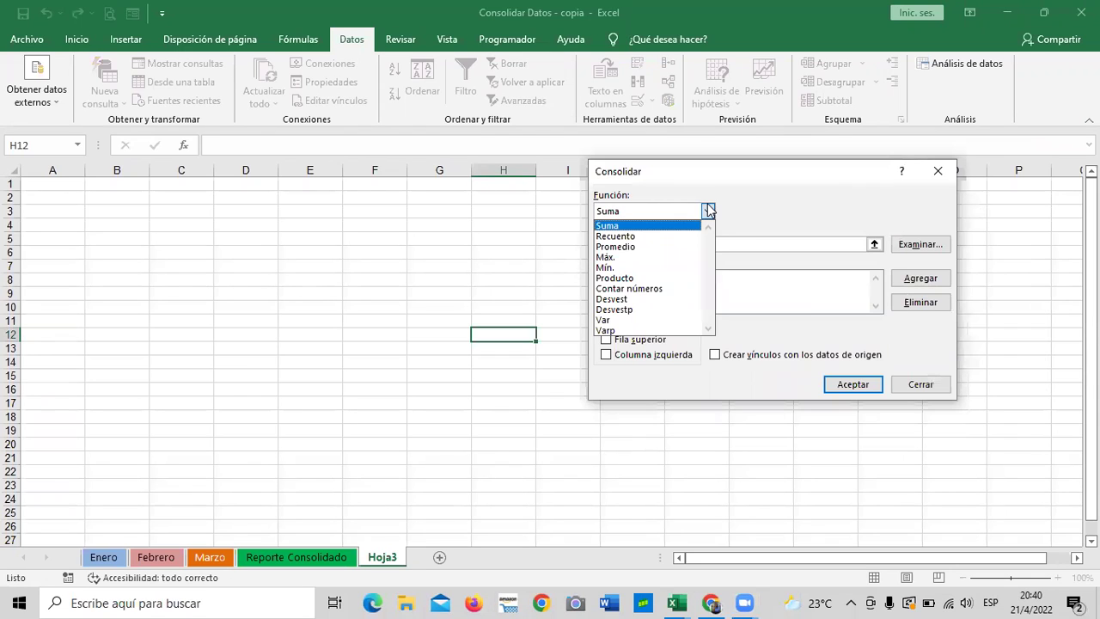
{"action": "left_click", "coordinate": [685, 227]}
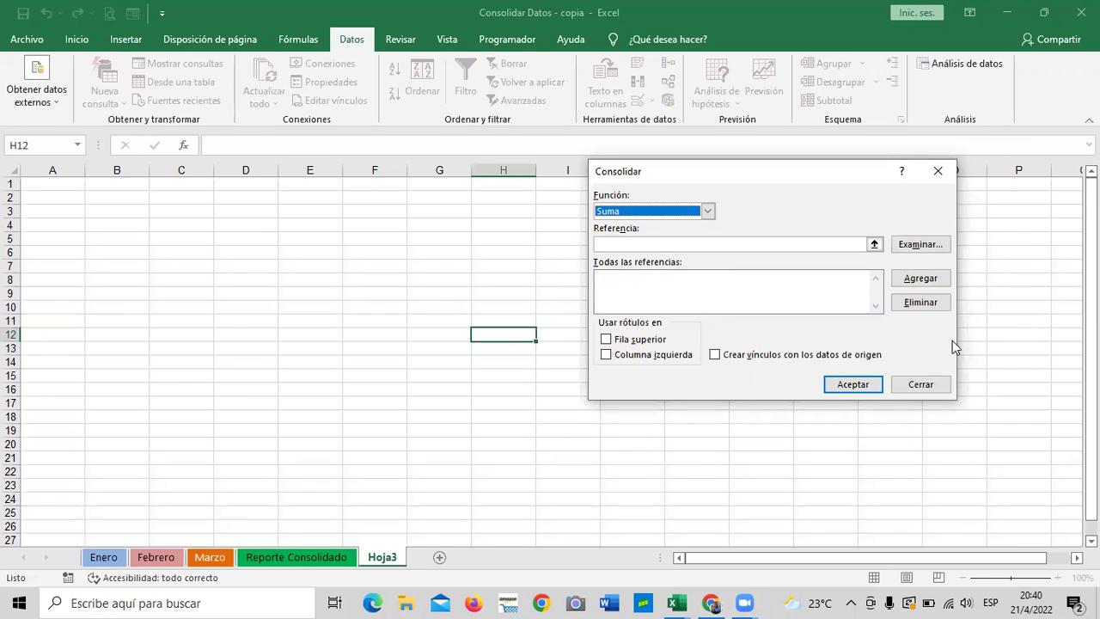
{"action": "left_click", "coordinate": [874, 244]}
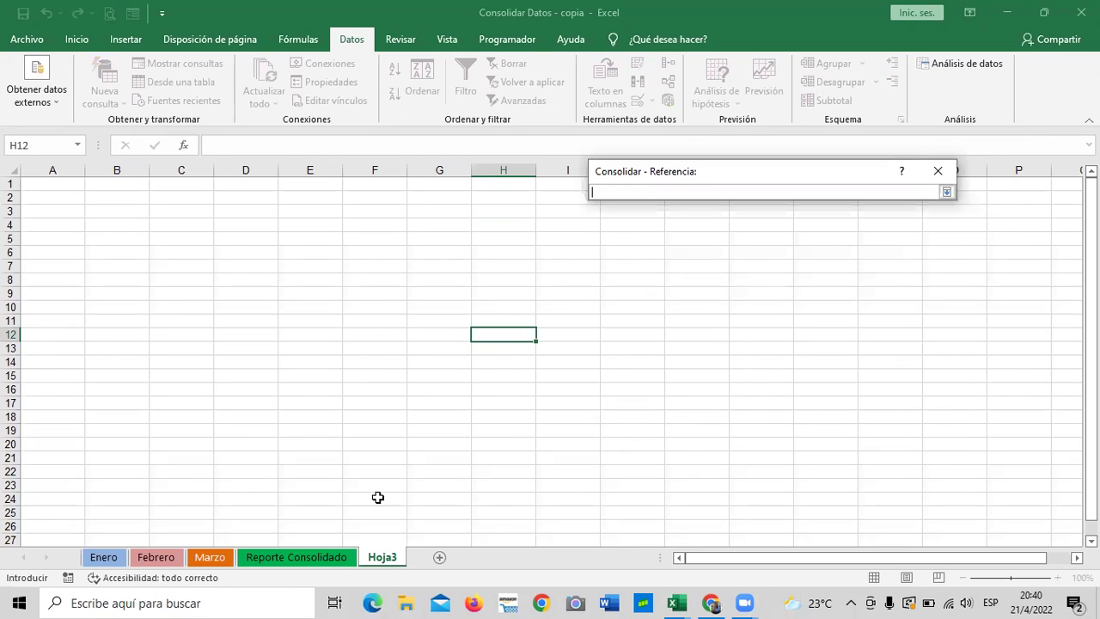
- Add 'Reporte Consolidado'!$A$3:$E$16 as a source with top-row and left-column labels, then close
{"action": "left_click", "coordinate": [325, 557]}
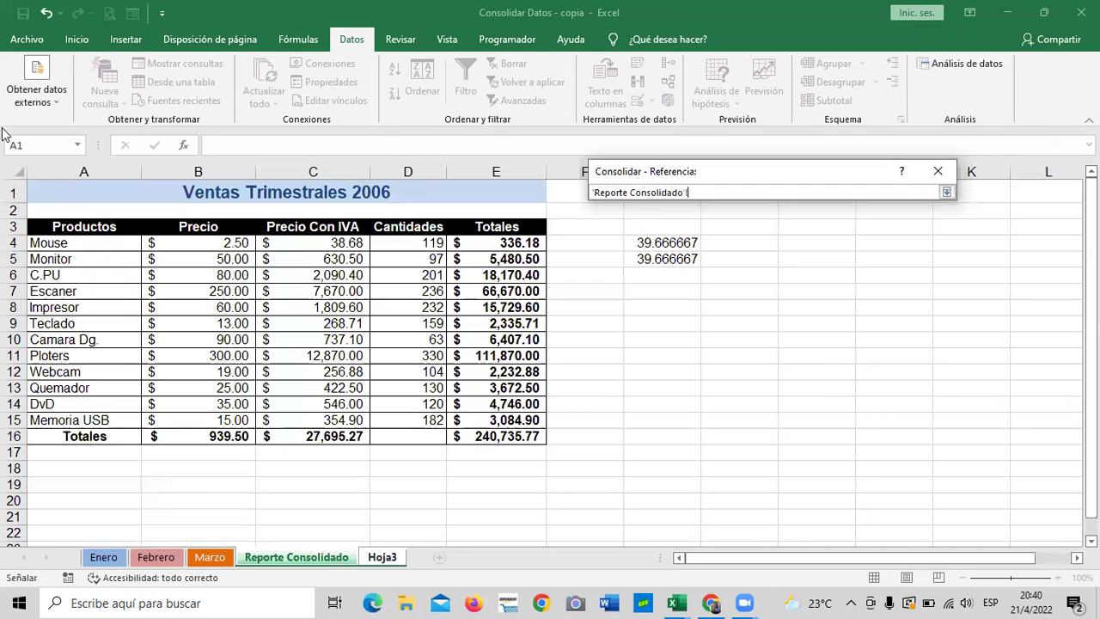
{"action": "left_click", "coordinate": [111, 229]}
{"action": "left_click_drag", "start_coordinate": [139, 250], "coordinate": [488, 428]}
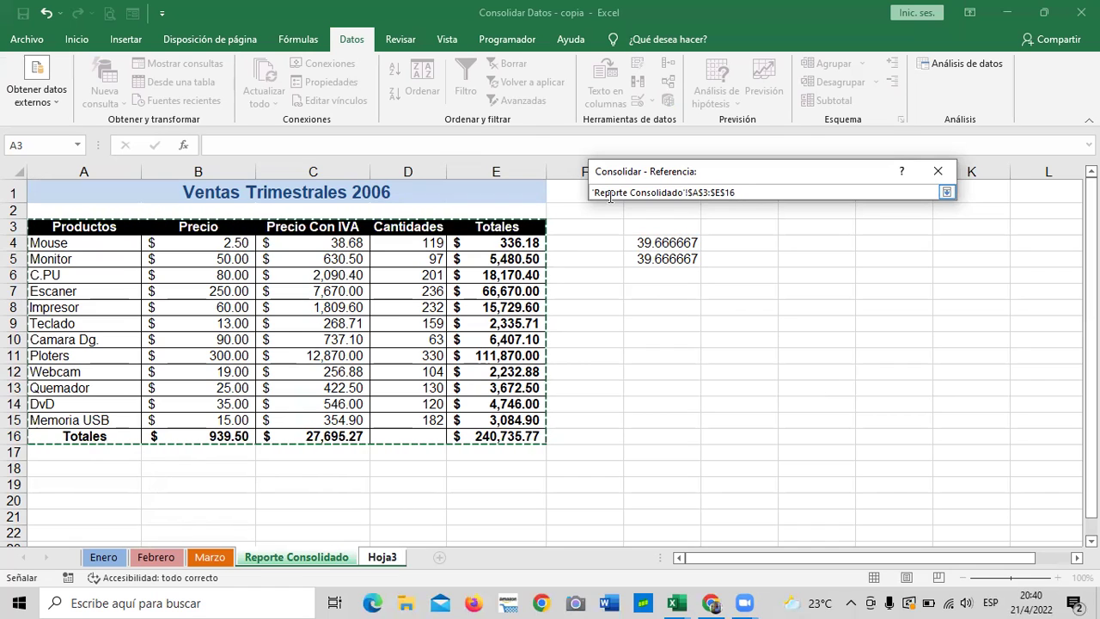
{"action": "left_click", "coordinate": [947, 194]}
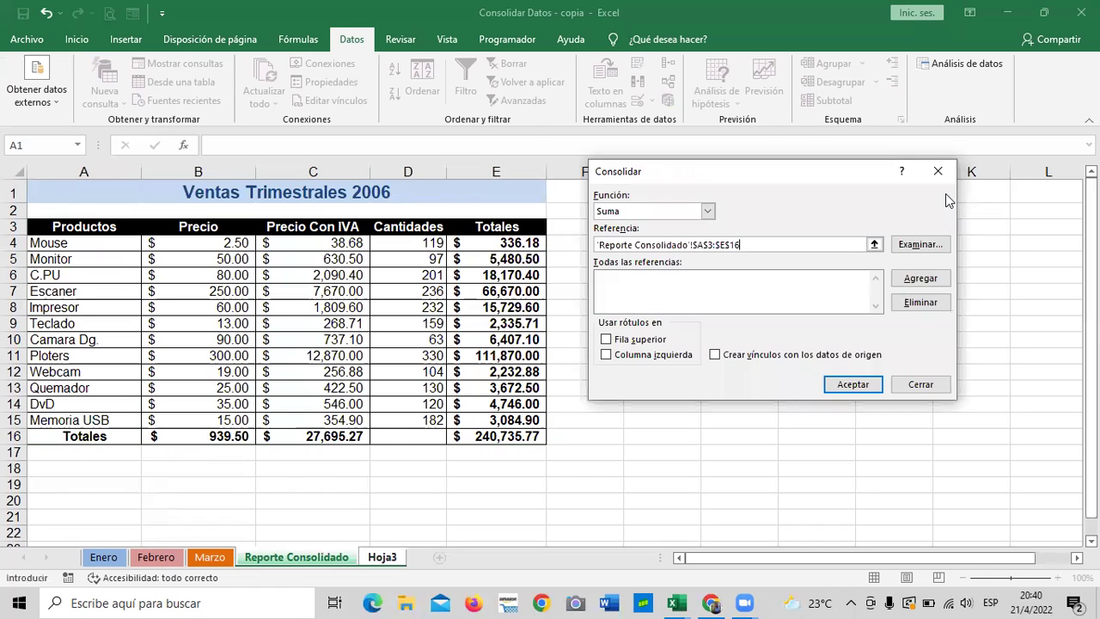
{"action": "left_click", "coordinate": [928, 281]}
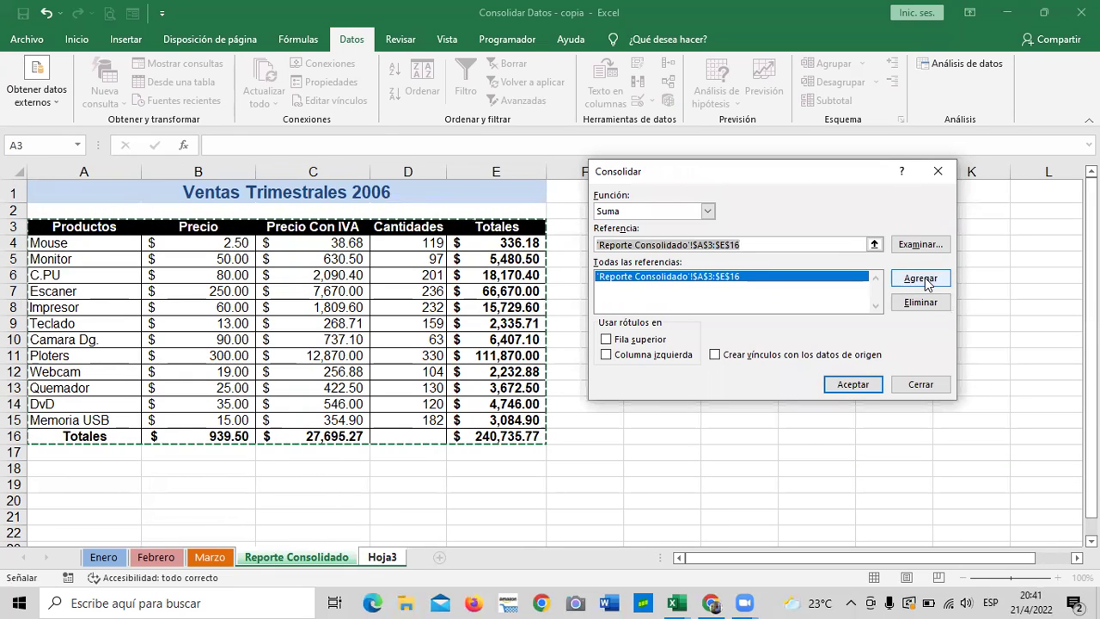
{"action": "left_click", "coordinate": [607, 341]}
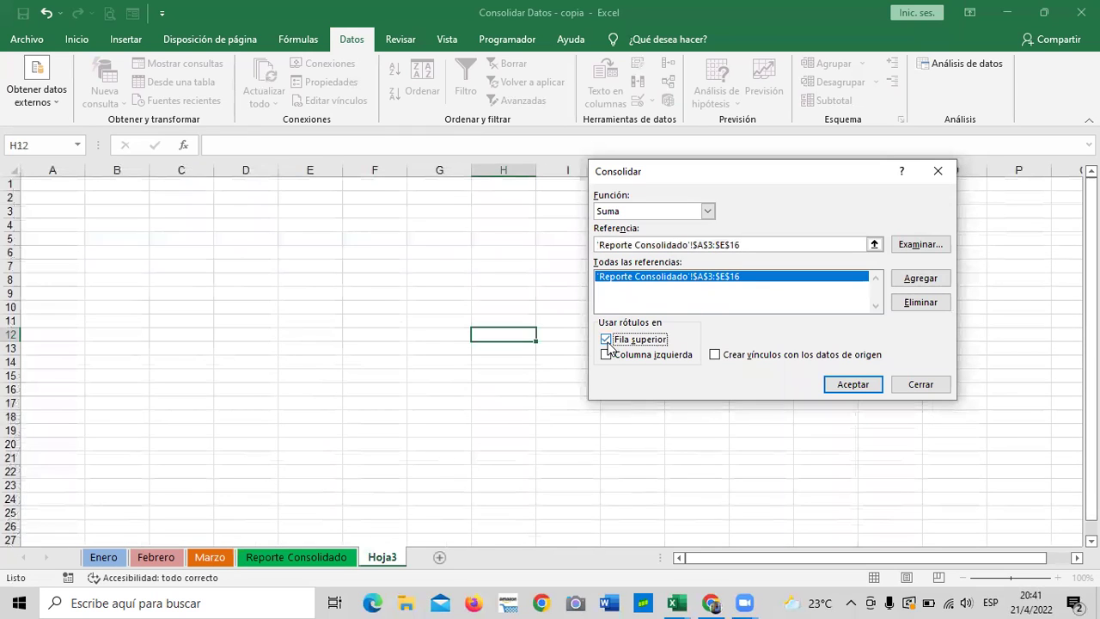
{"action": "left_click", "coordinate": [607, 356]}
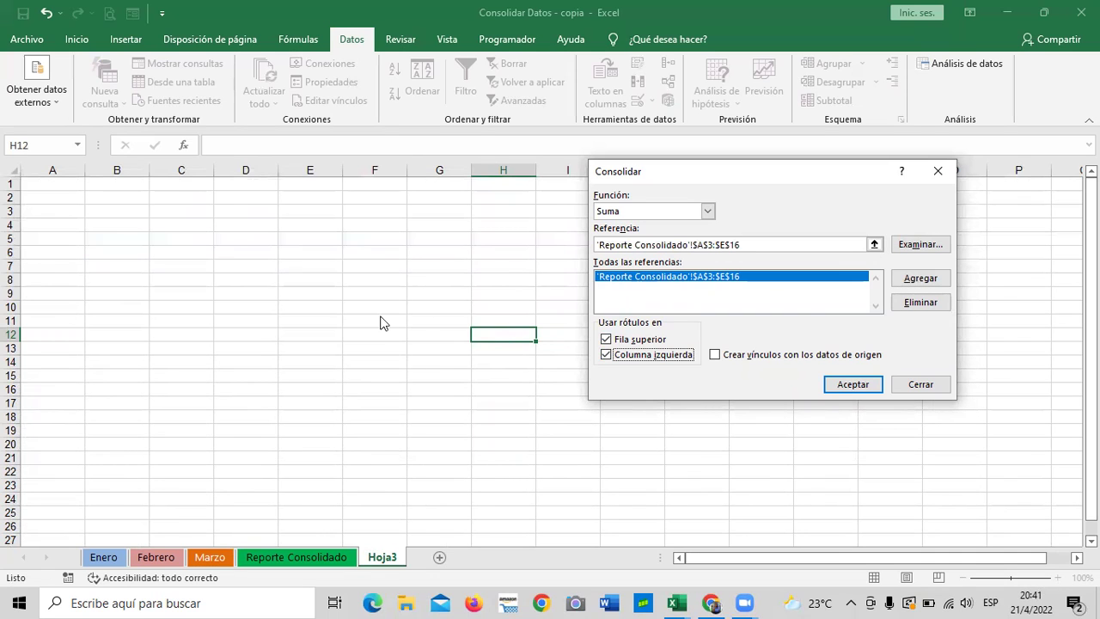
{"action": "left_click", "coordinate": [918, 385]}
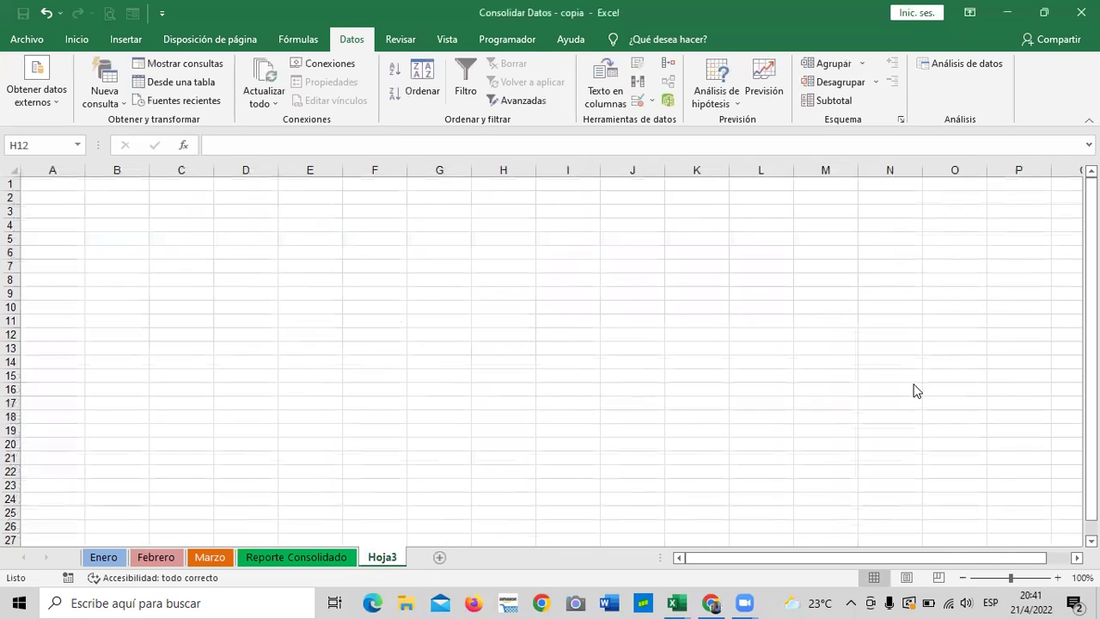
- Make Hoja3's A1 the destination and clear the existing Reporte Consolidado reference in Consolidar
{"action": "left_click", "coordinate": [693, 350]}
{"action": "left_click", "coordinate": [53, 185]}
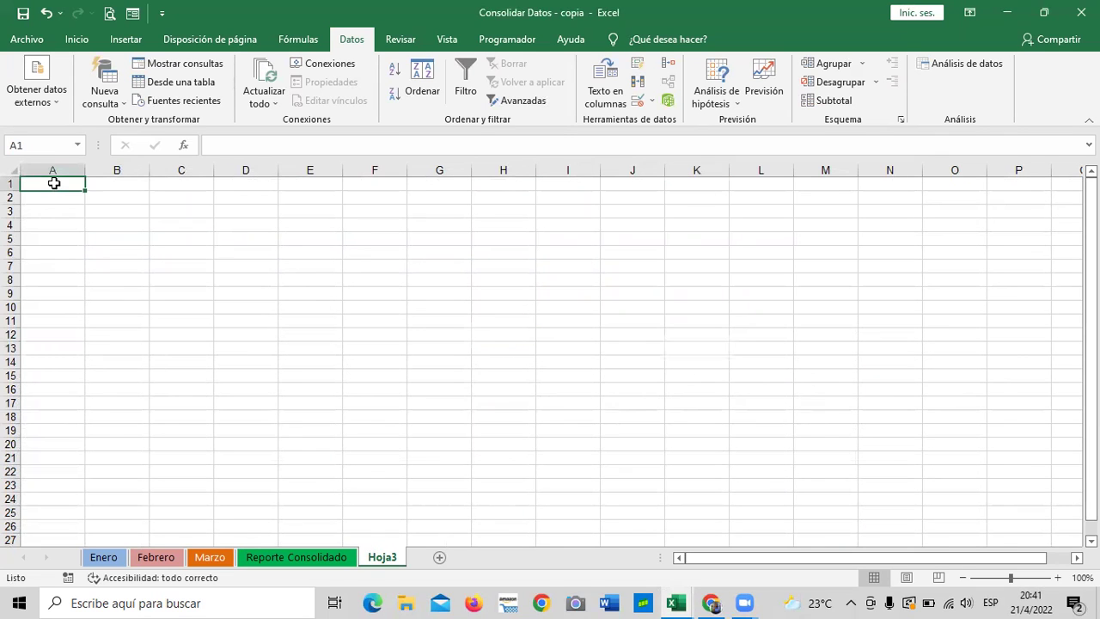
{"action": "left_click", "coordinate": [670, 82]}
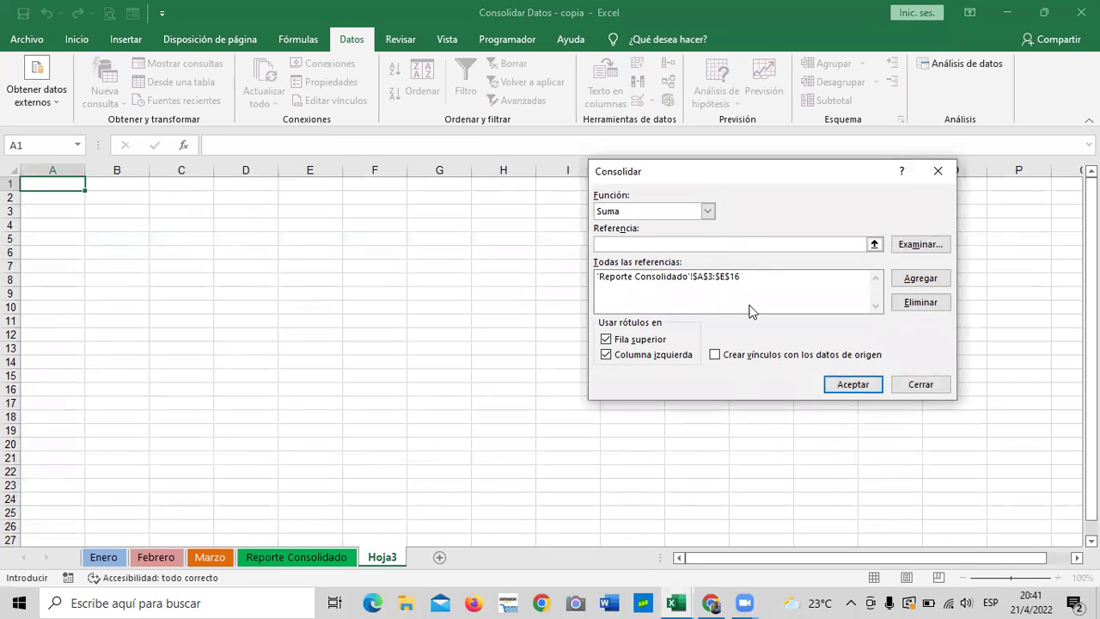
{"action": "left_click", "coordinate": [691, 279]}
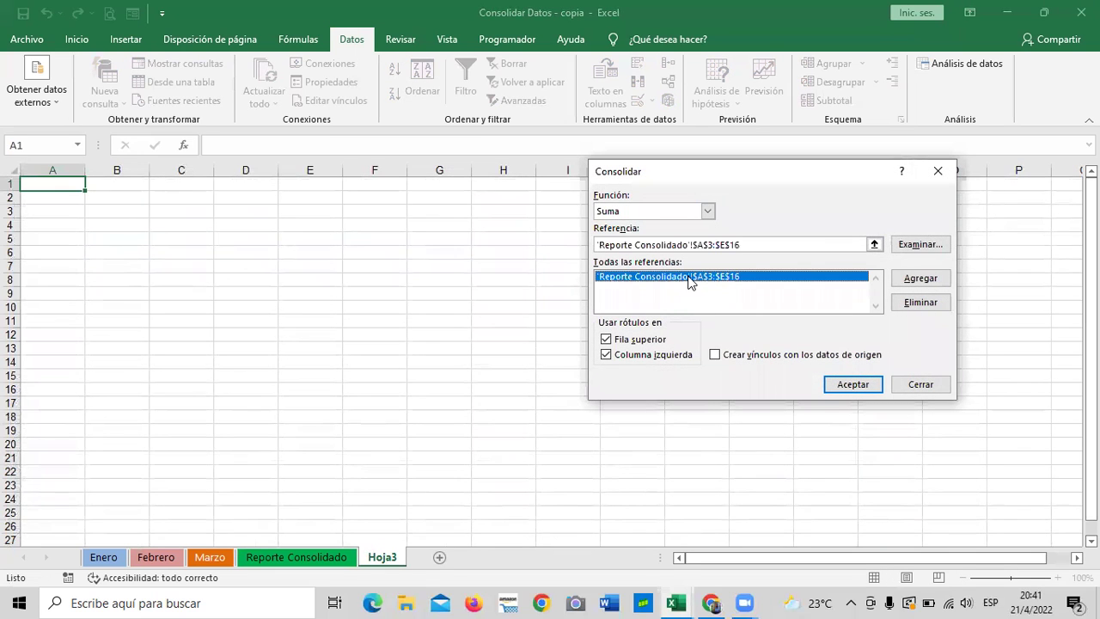
{"action": "left_click", "coordinate": [780, 245]}
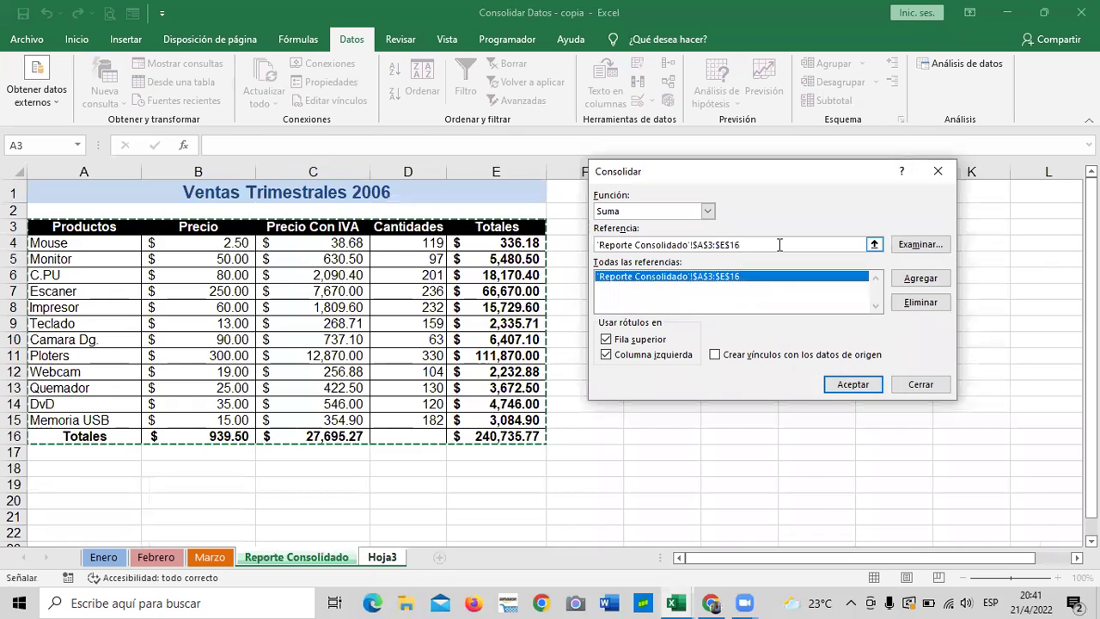
{"action": "left_click", "coordinate": [780, 245]}
{"action": "key", "text": "BackSpace"}
{"action": "key", "text": "BackSpace"}
{"action": "key", "text": "BackSpace"}
{"action": "key", "text": "BackSpace"}
{"action": "key", "text": "BackSpace"}
{"action": "key", "text": "BackSpace"}
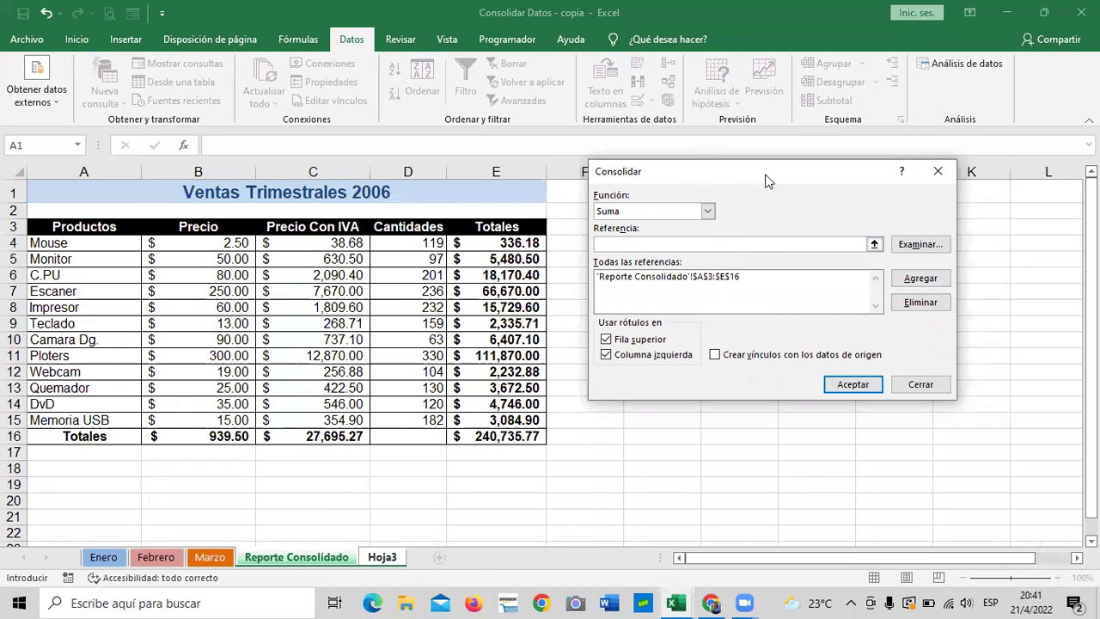
- Add '[1.xlsx]Reporte Consolidado'!$A$3:$E$16 from workbook 1 as a consolidation source
{"action": "left_click_drag", "start_coordinate": [768, 181], "coordinate": [767, 125]}
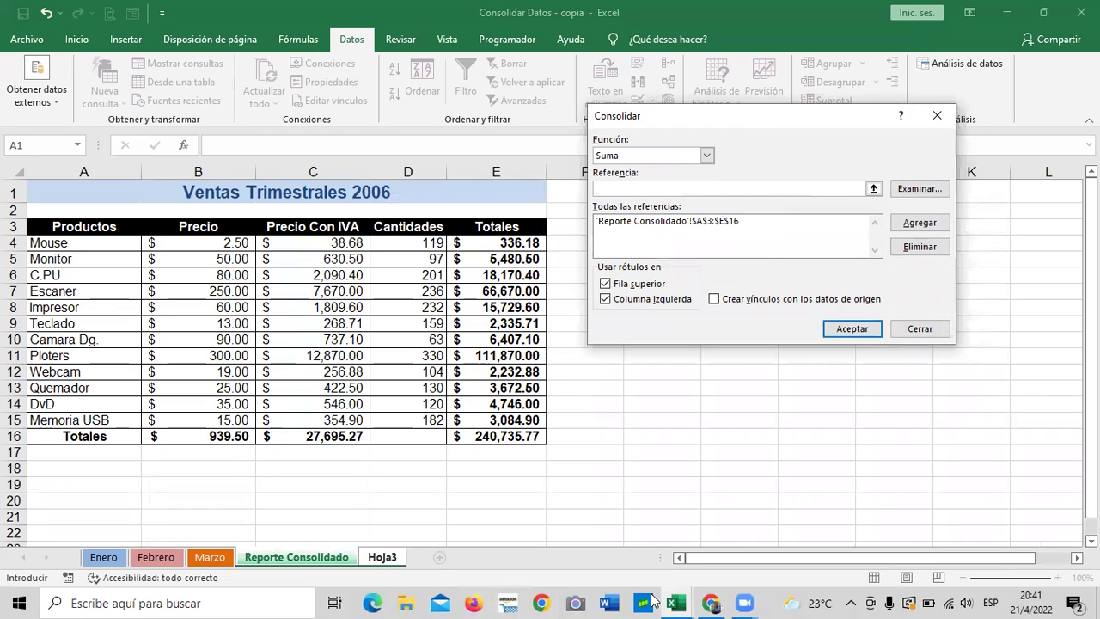
{"action": "mouse_move", "coordinate": [677, 602]}
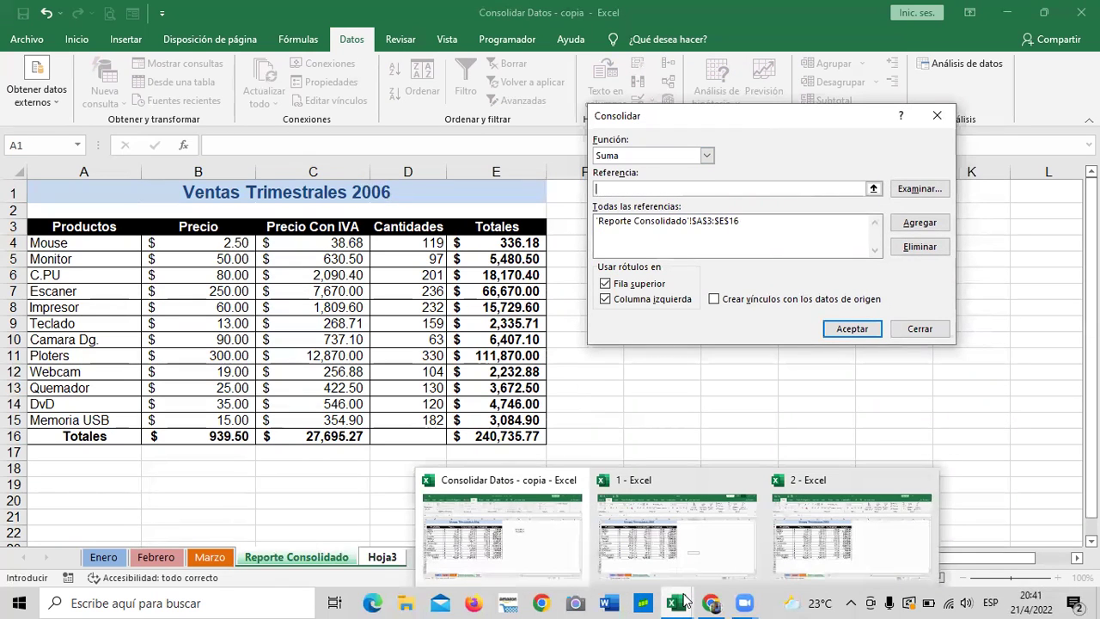
{"action": "left_click", "coordinate": [720, 557]}
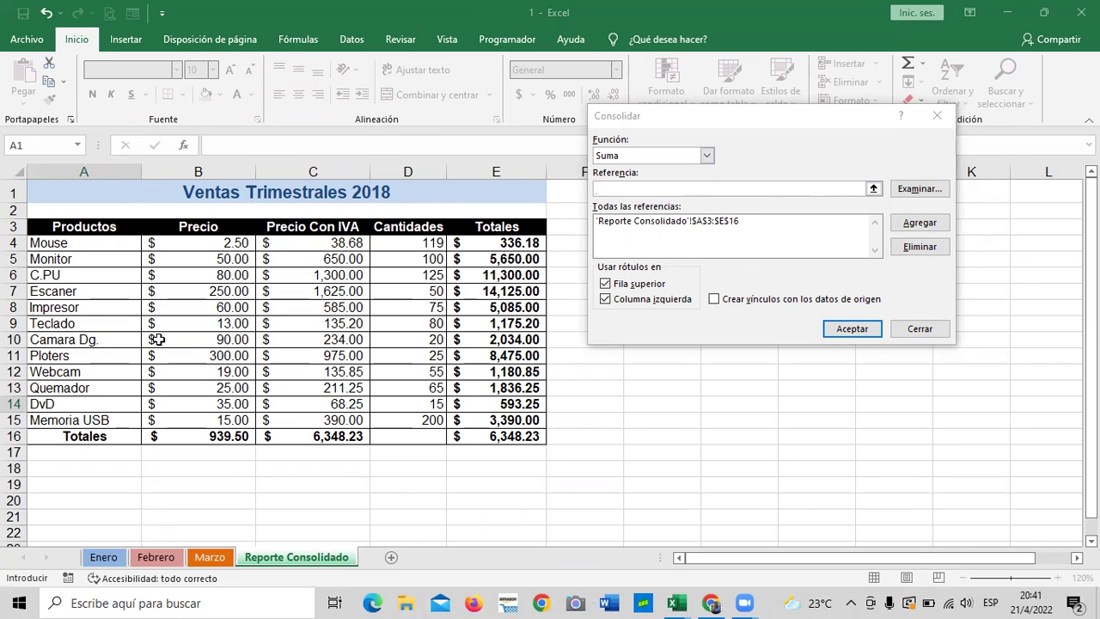
{"action": "mouse_move", "coordinate": [75, 232]}
{"action": "left_mouse_down"}
{"action": "mouse_move", "coordinate": [495, 439]}
{"action": "mouse_move", "coordinate": [497, 428]}
{"action": "left_mouse_up"}
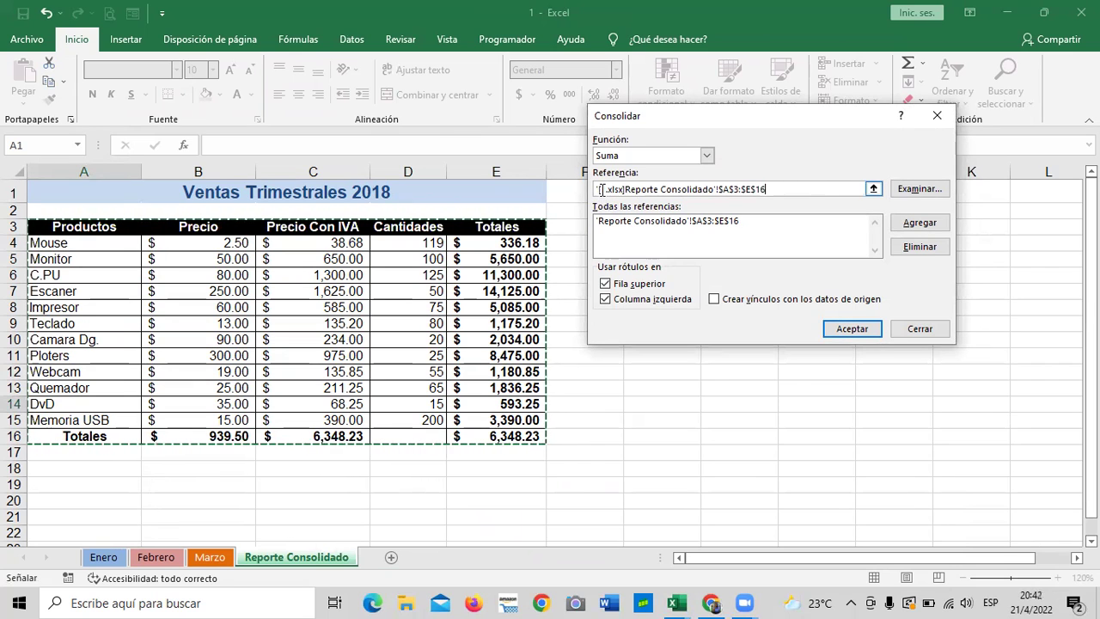
{"action": "type", "text": "1"}
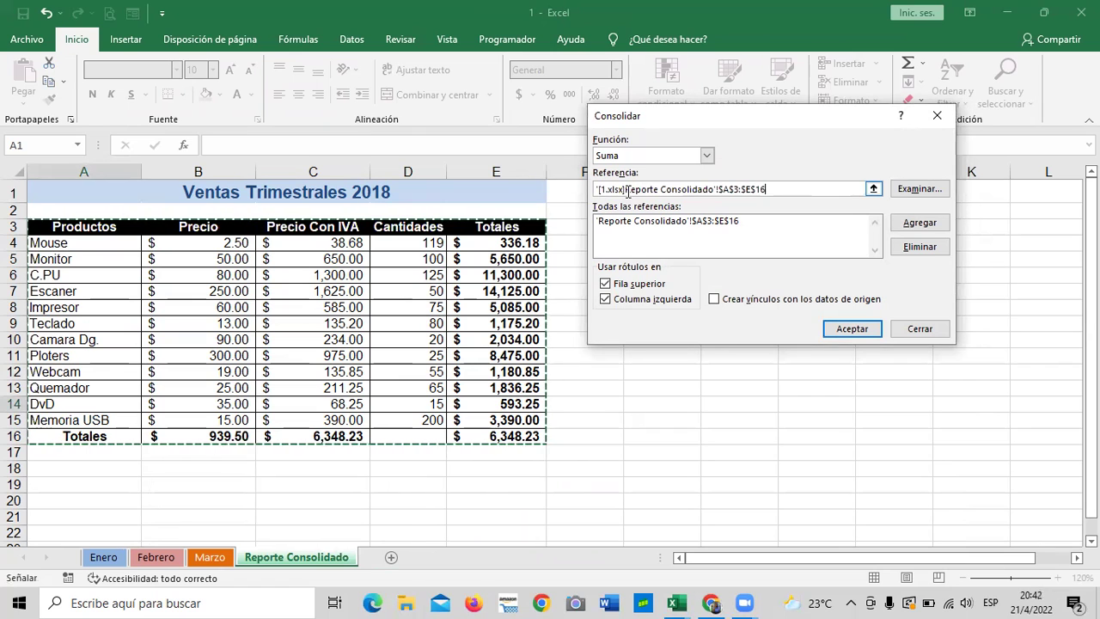
{"action": "left_click", "coordinate": [920, 223]}
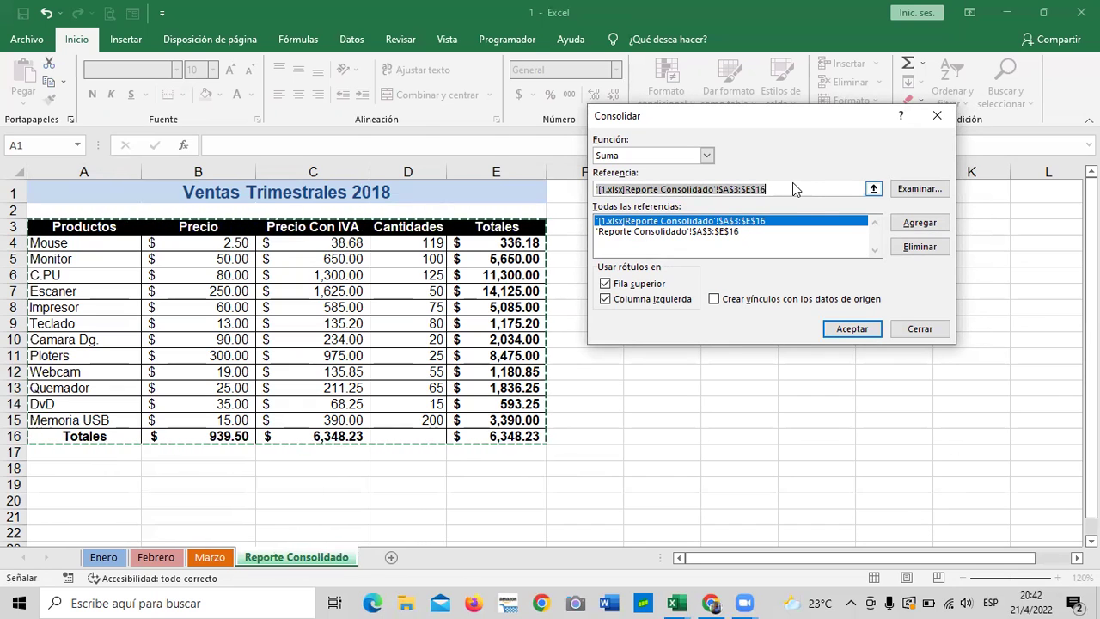
{"action": "key", "text": "BackSpace"}
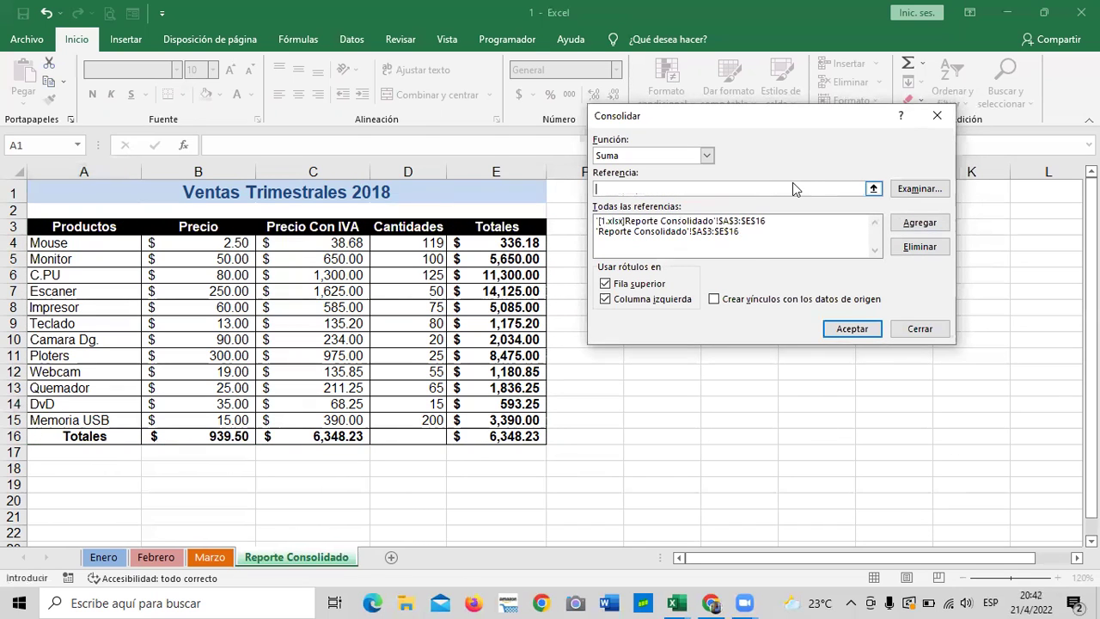
{"action": "mouse_move", "coordinate": [675, 602]}
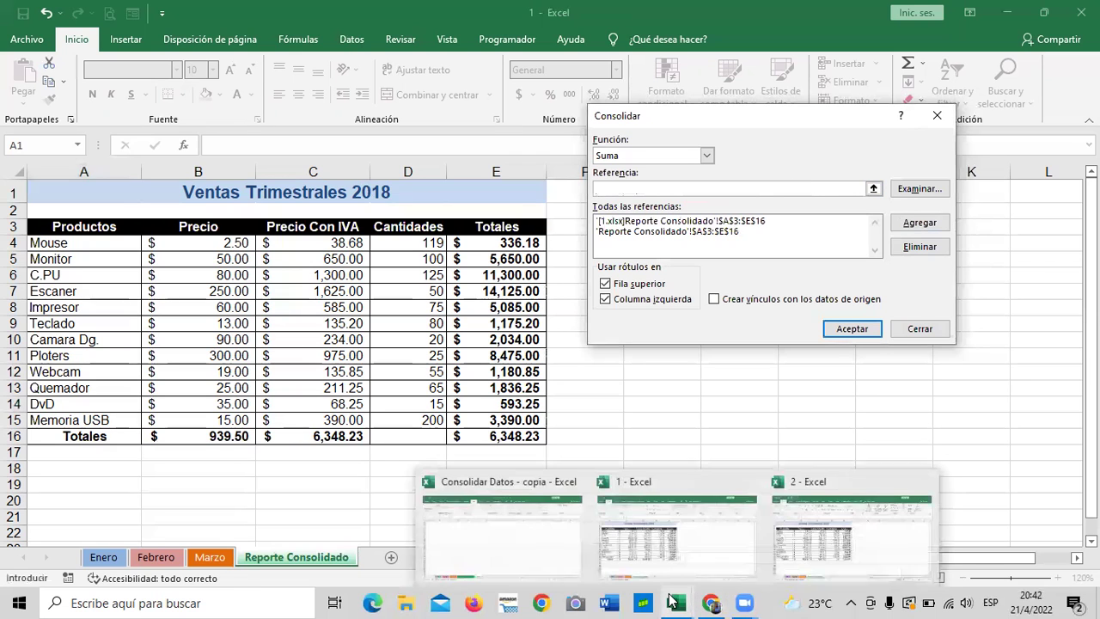
{"action": "mouse_move", "coordinate": [851, 525]}
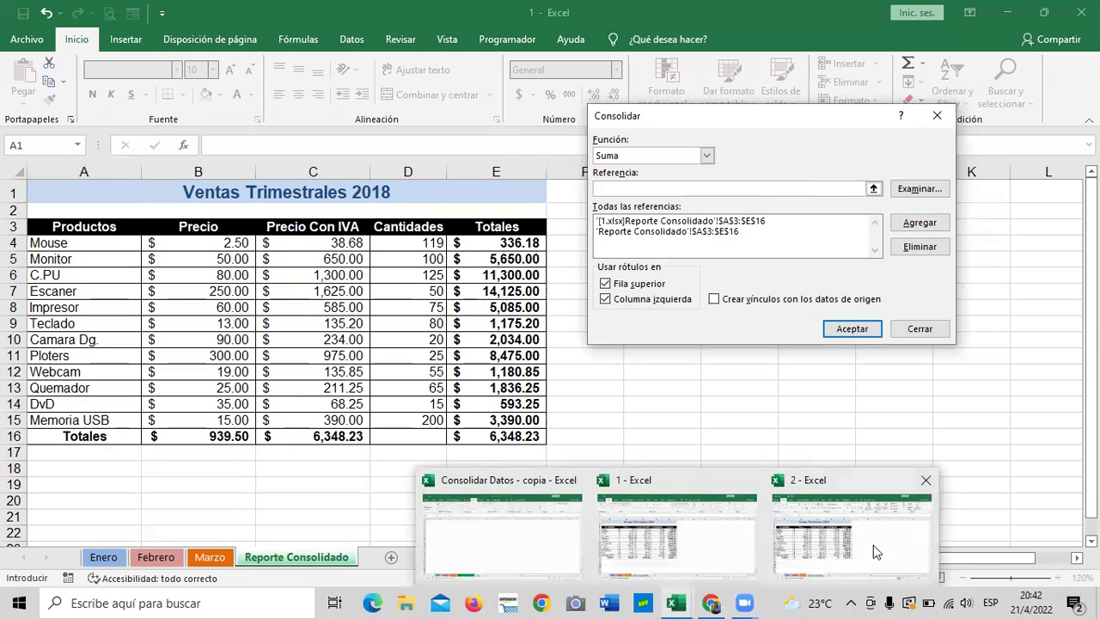
- Add '[2.xlsx]Reporte Consolidado'!$A$3:$E$16 and turn on Crear vínculos con los datos de origen
{"action": "left_click", "coordinate": [873, 545]}
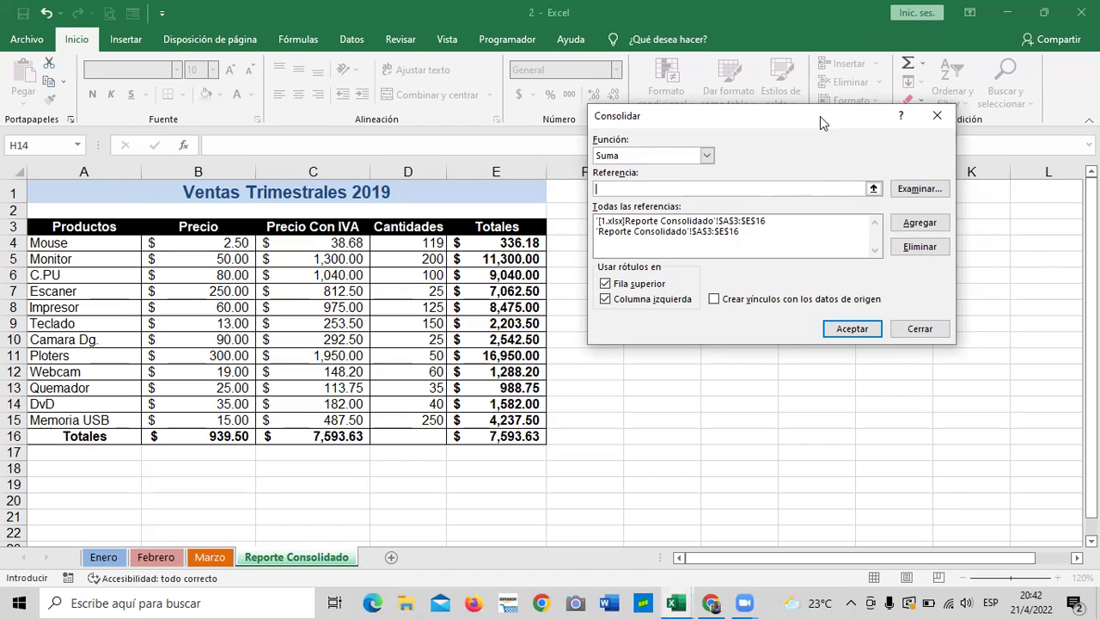
{"action": "left_click_drag", "start_coordinate": [820, 120], "coordinate": [837, 212]}
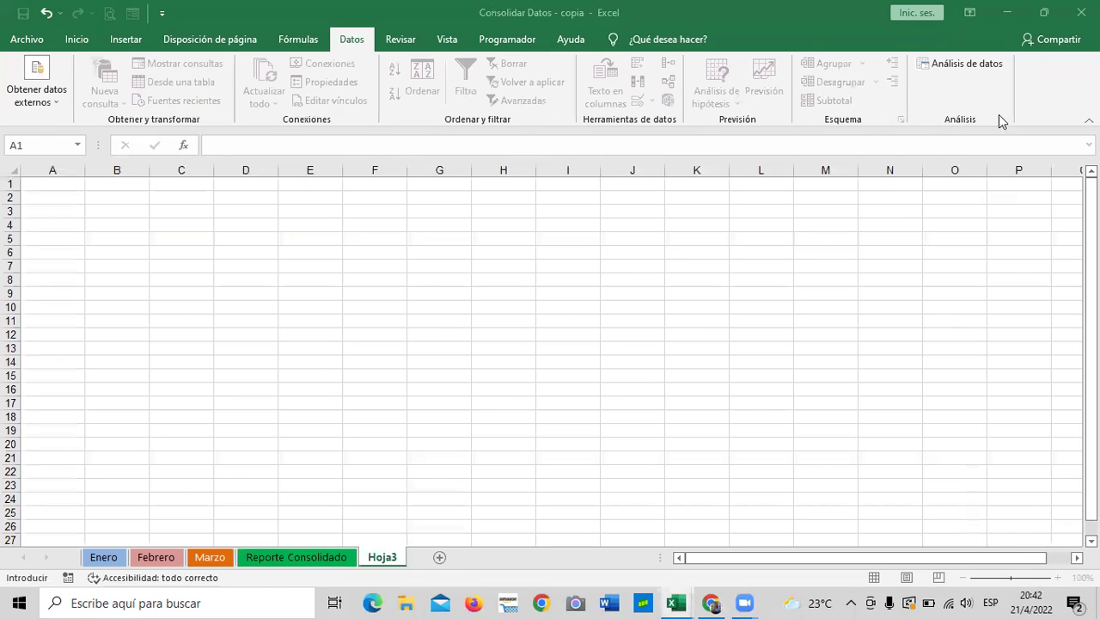
{"action": "left_click", "coordinate": [676, 602]}
{"action": "mouse_move", "coordinate": [676, 603]}
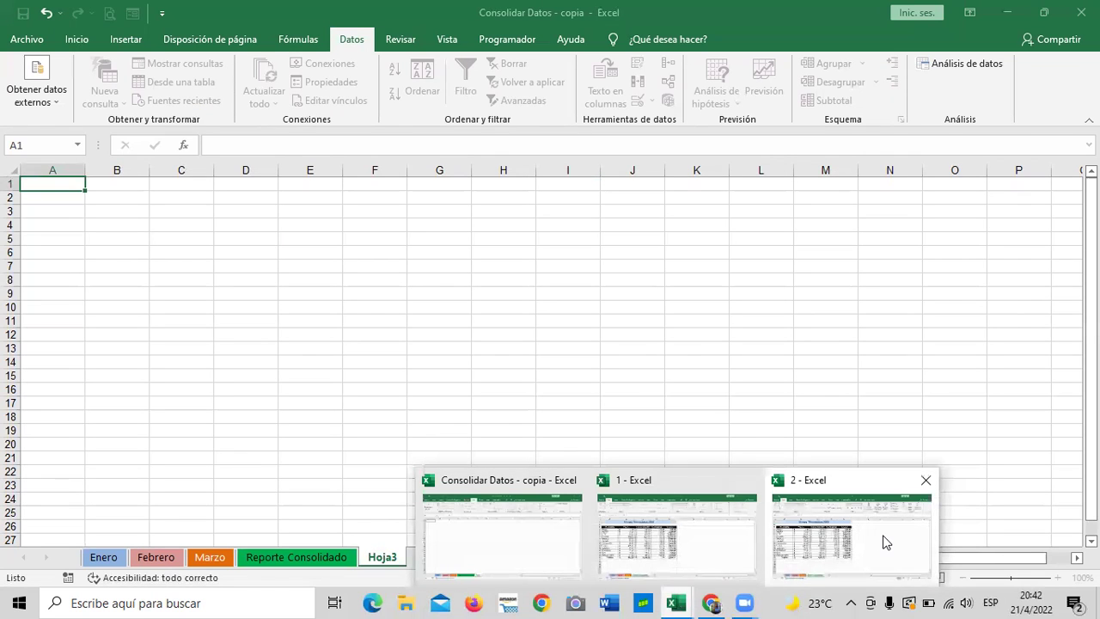
{"action": "left_click", "coordinate": [879, 550]}
{"action": "left_click", "coordinate": [877, 559]}
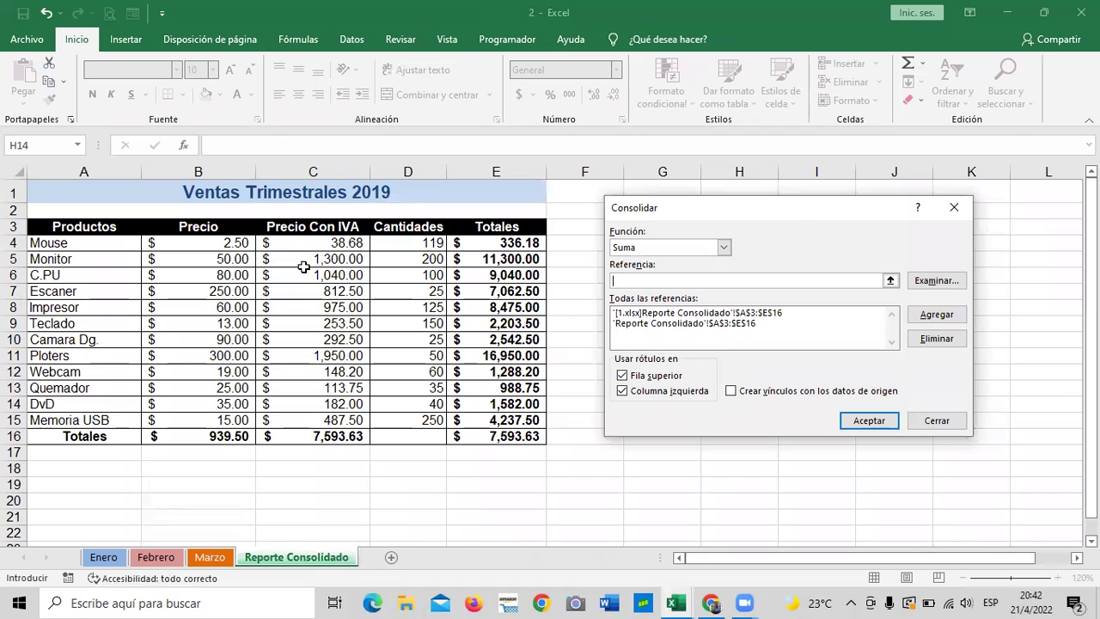
{"action": "mouse_move", "coordinate": [68, 227]}
{"action": "left_mouse_down"}
{"action": "mouse_move", "coordinate": [127, 236]}
{"action": "mouse_move", "coordinate": [507, 438]}
{"action": "left_mouse_up"}
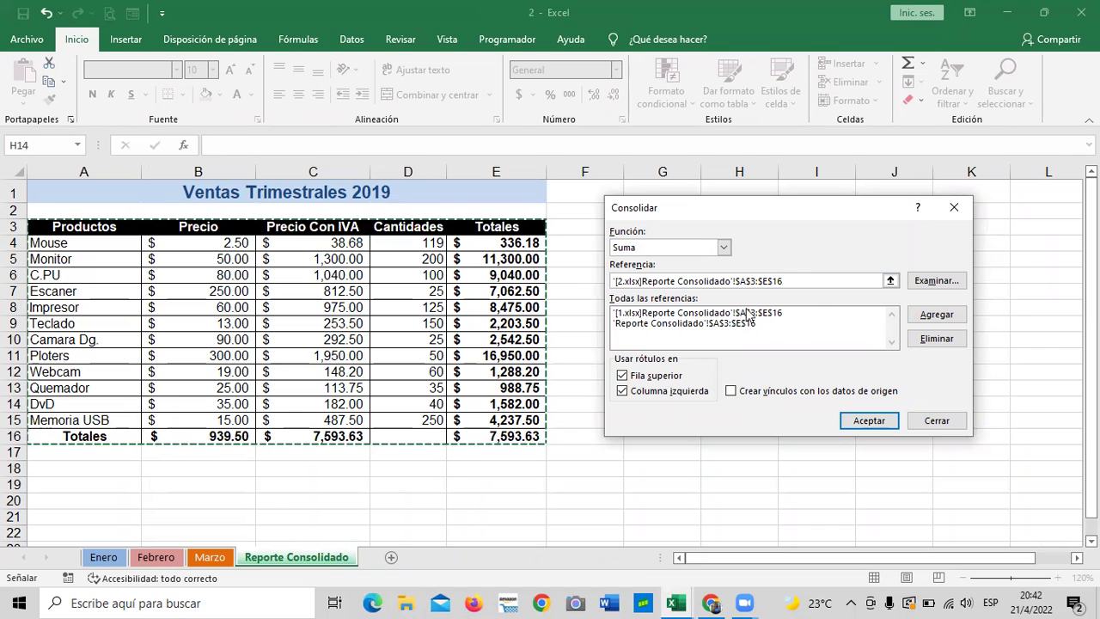
{"action": "left_click", "coordinate": [950, 318]}
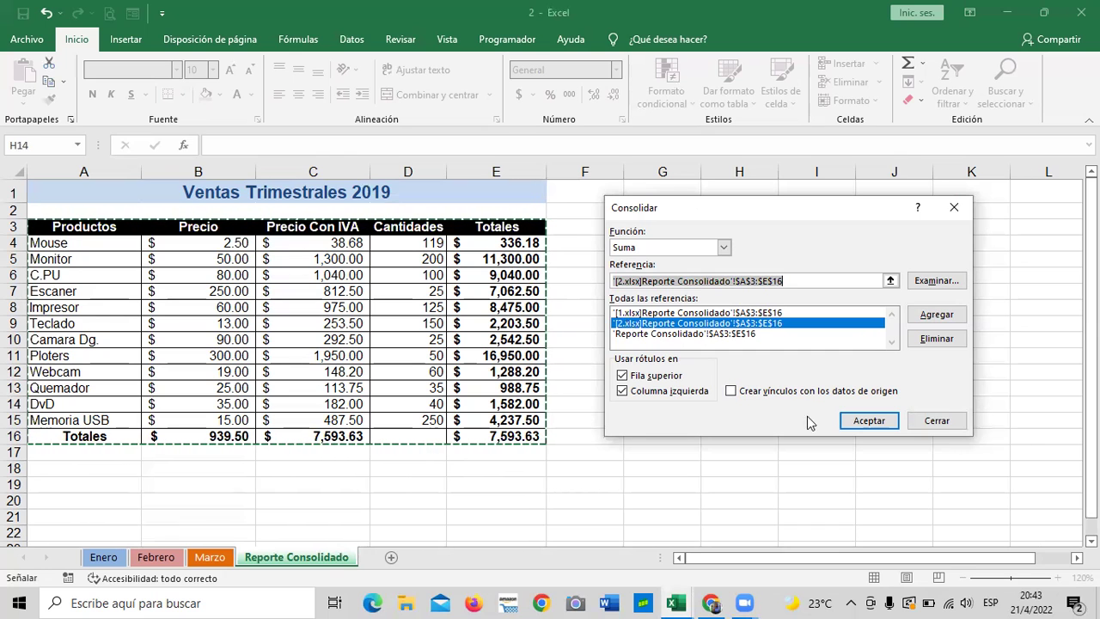
{"action": "left_click", "coordinate": [738, 392]}
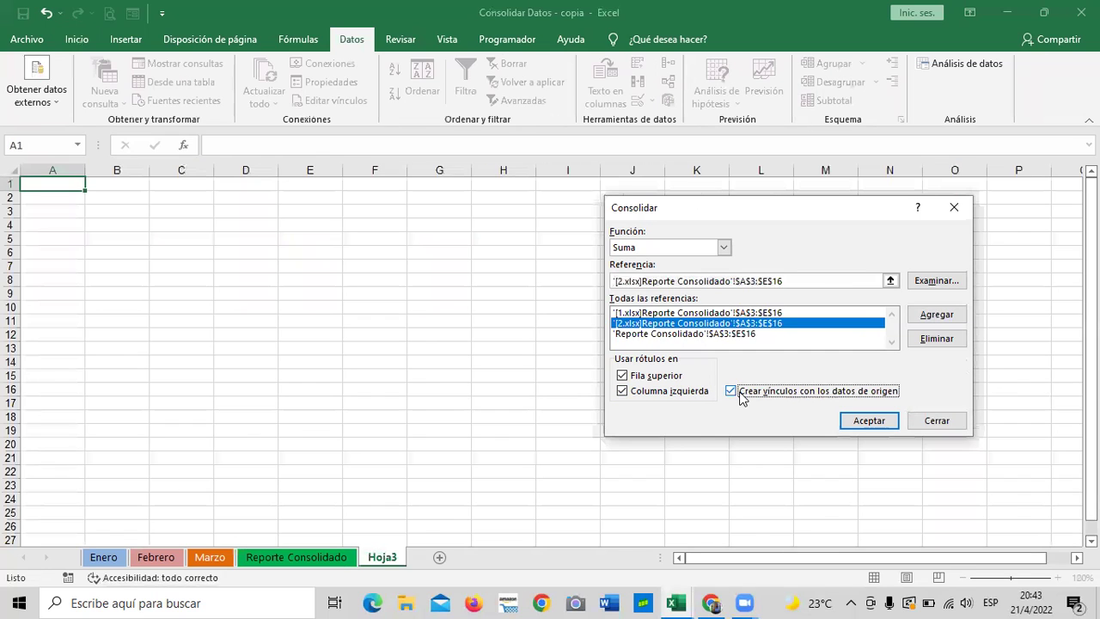
- Run the linked consolidation and widen columns A–F so names and totals display
{"action": "left_click", "coordinate": [859, 424]}
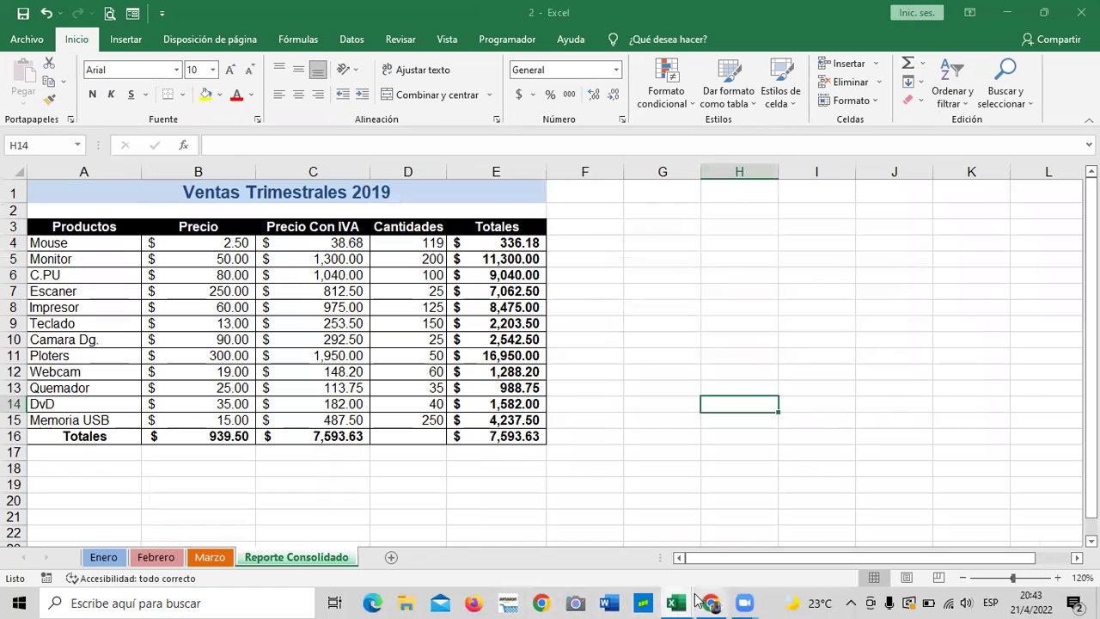
{"action": "mouse_move", "coordinate": [677, 603]}
{"action": "mouse_move", "coordinate": [502, 523]}
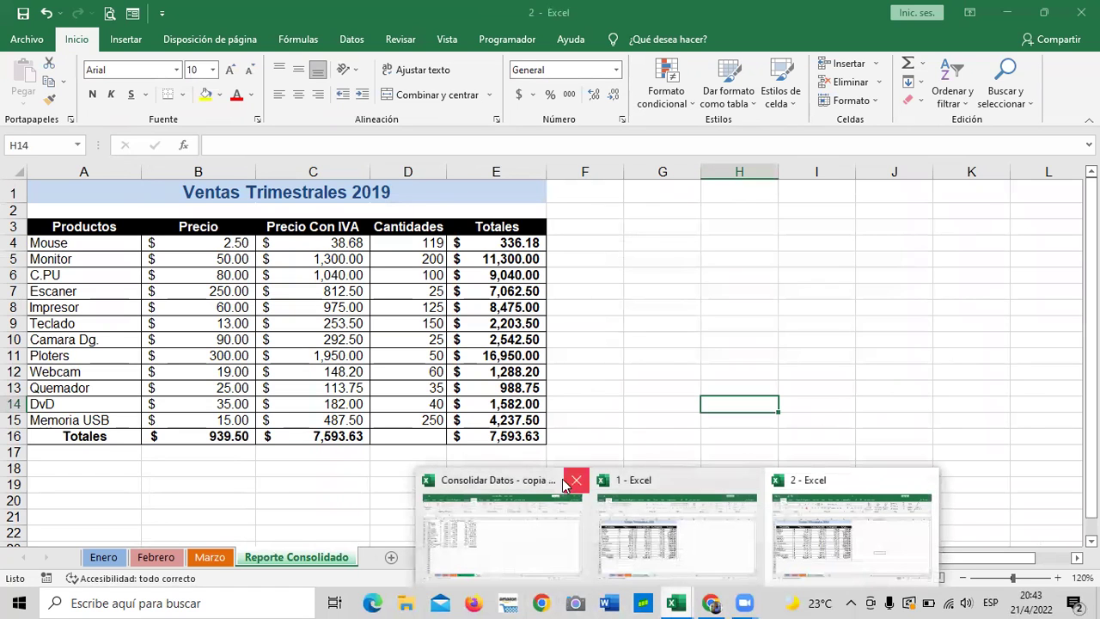
{"action": "left_click", "coordinate": [526, 541]}
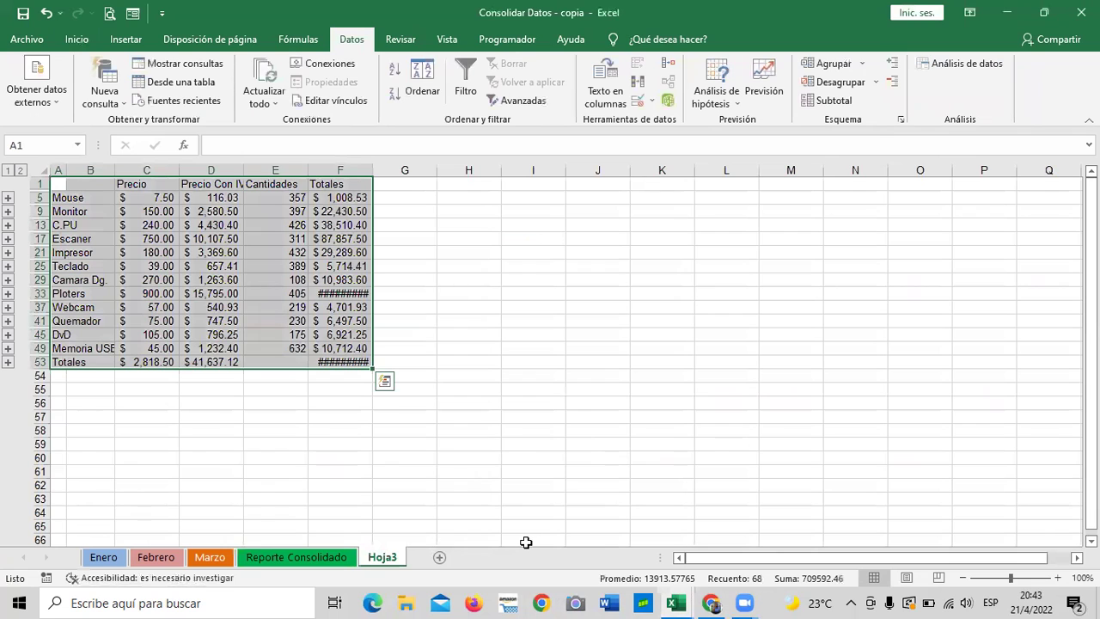
{"action": "left_click", "coordinate": [526, 370]}
{"action": "left_click_drag", "start_coordinate": [373, 169], "coordinate": [402, 169]}
{"action": "left_click_drag", "start_coordinate": [308, 169], "coordinate": [322, 169]}
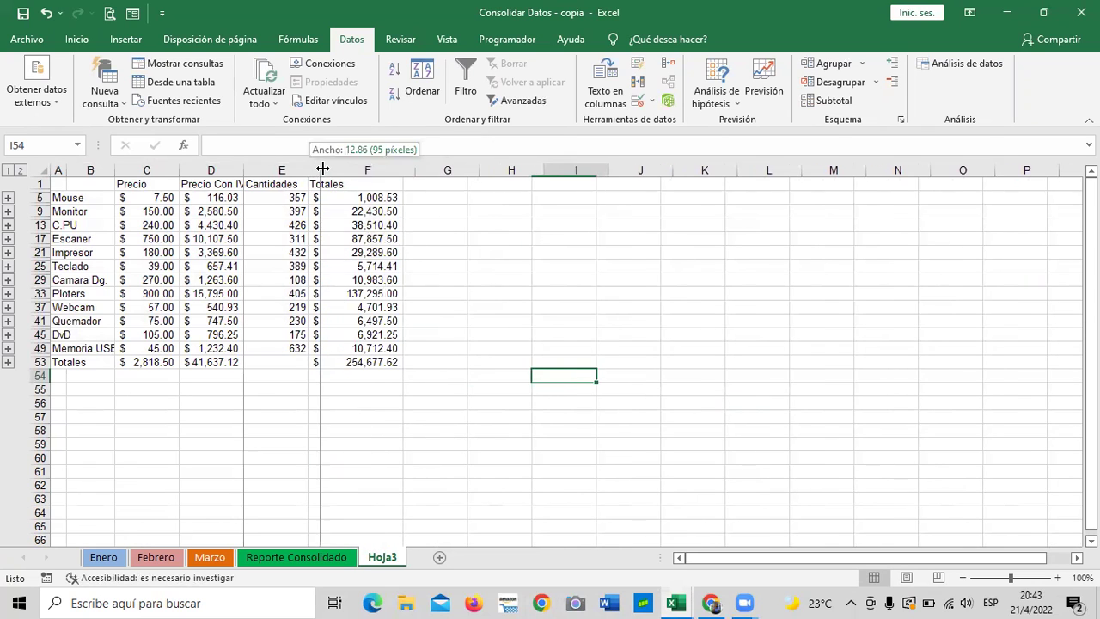
{"action": "left_click_drag", "start_coordinate": [243, 169], "coordinate": [271, 169]}
{"action": "left_click_drag", "start_coordinate": [179, 170], "coordinate": [212, 171]}
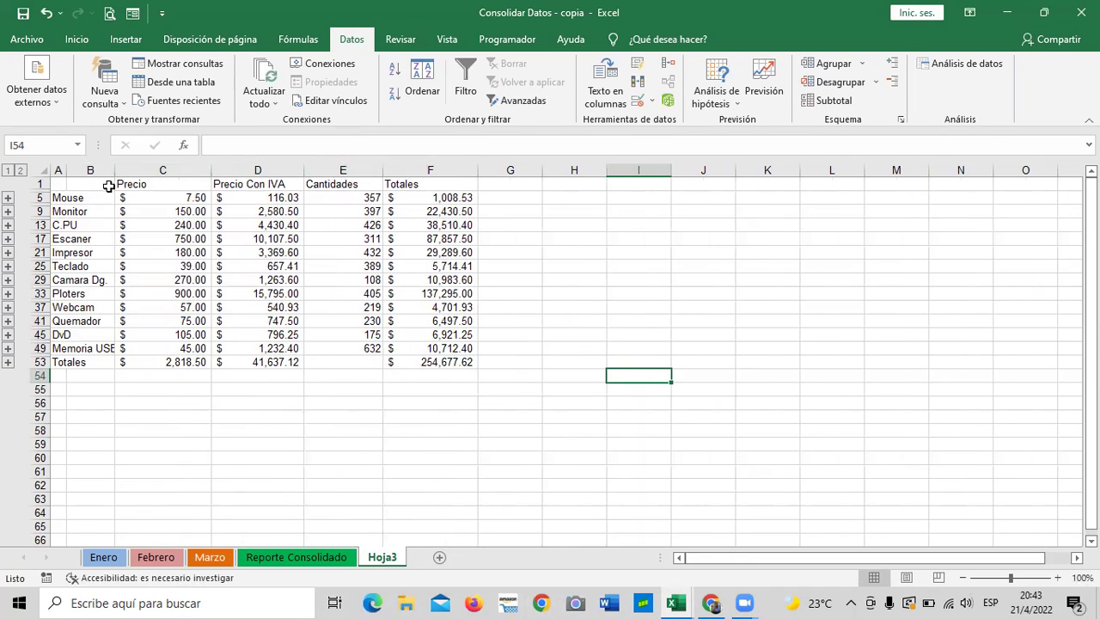
{"action": "left_click_drag", "start_coordinate": [113, 170], "coordinate": [172, 170]}
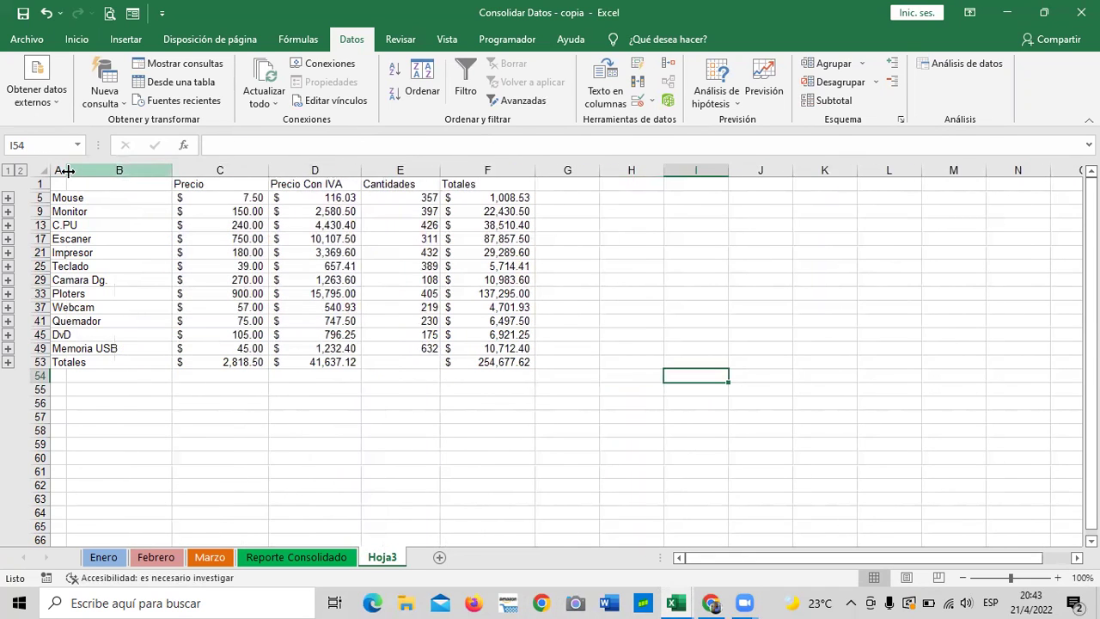
{"action": "left_click_drag", "start_coordinate": [66, 169], "coordinate": [137, 170]}
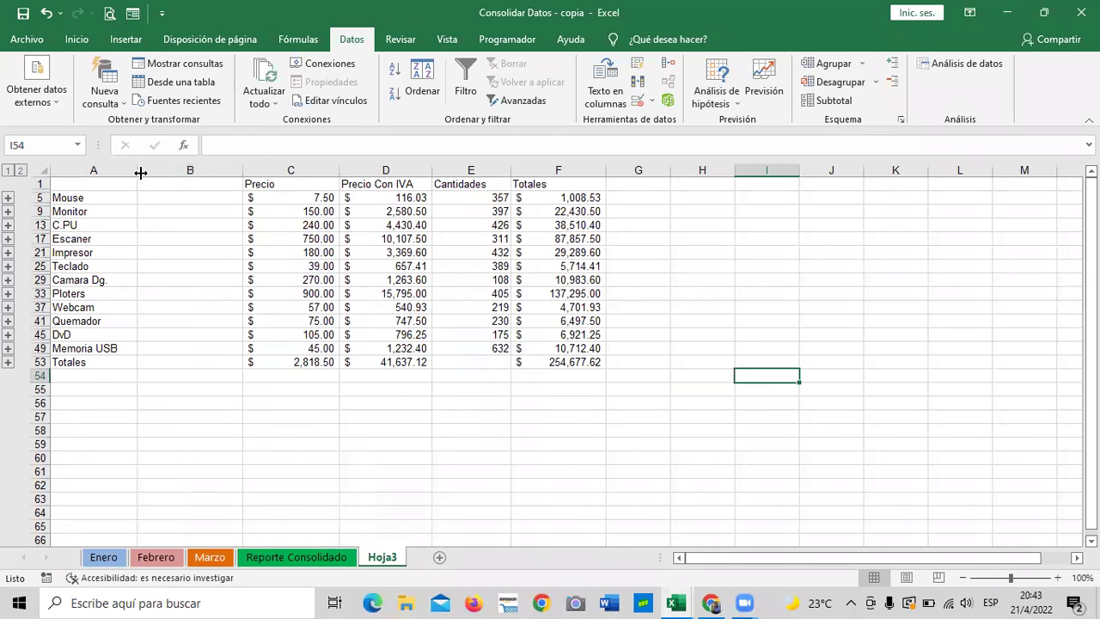
- Delete the empty column B from the consolidated table
{"action": "left_click", "coordinate": [190, 169]}
{"action": "right_click", "coordinate": [190, 169]}
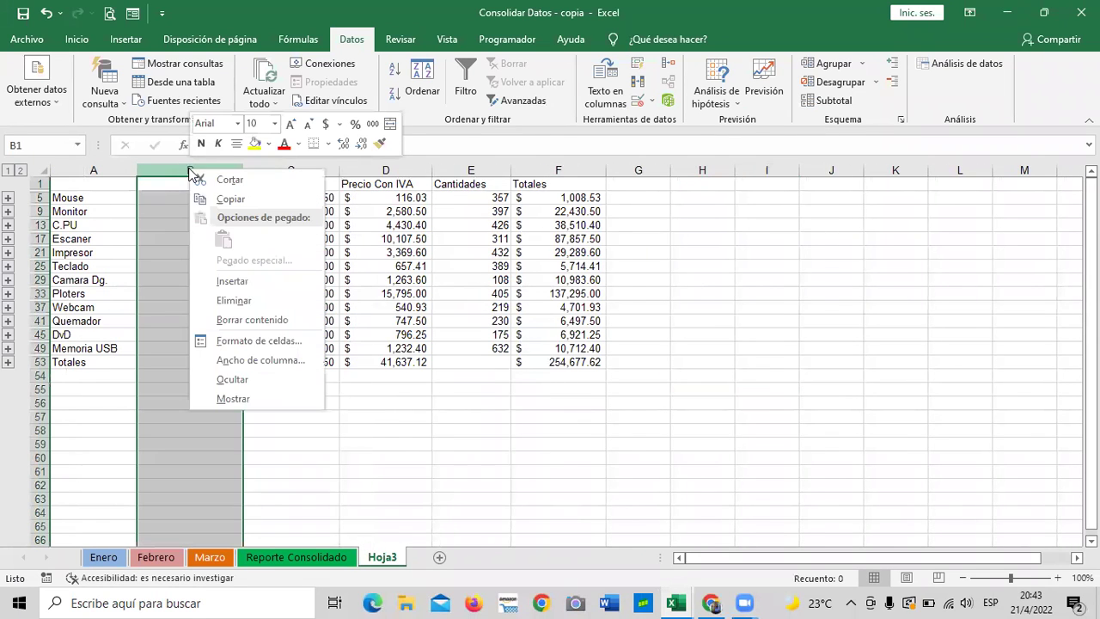
{"action": "left_click", "coordinate": [233, 301]}
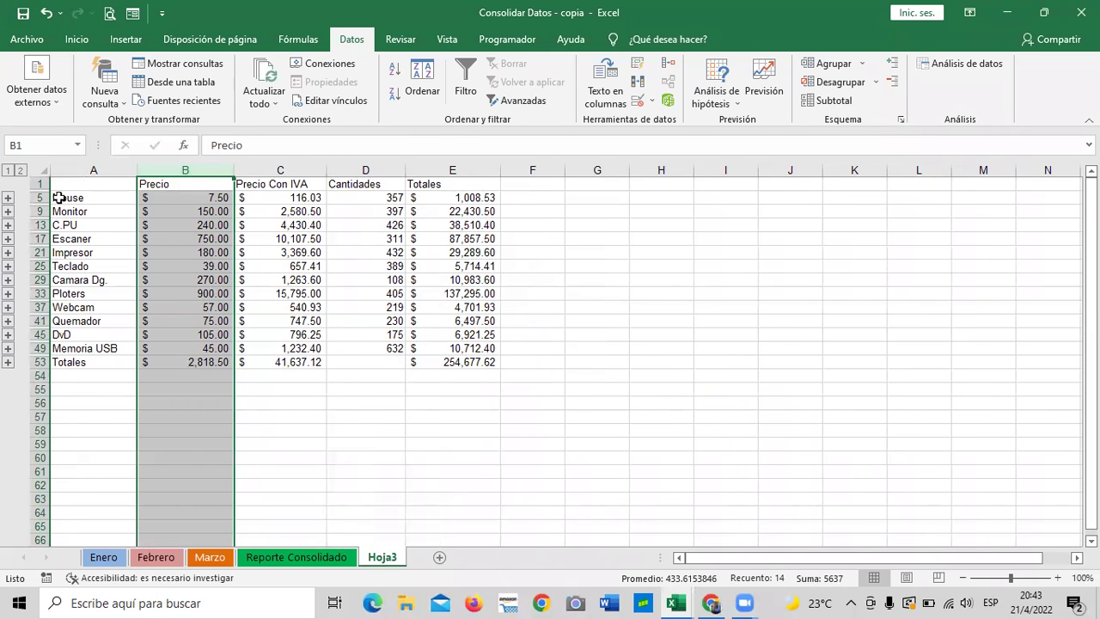
{"action": "left_click", "coordinate": [635, 403]}
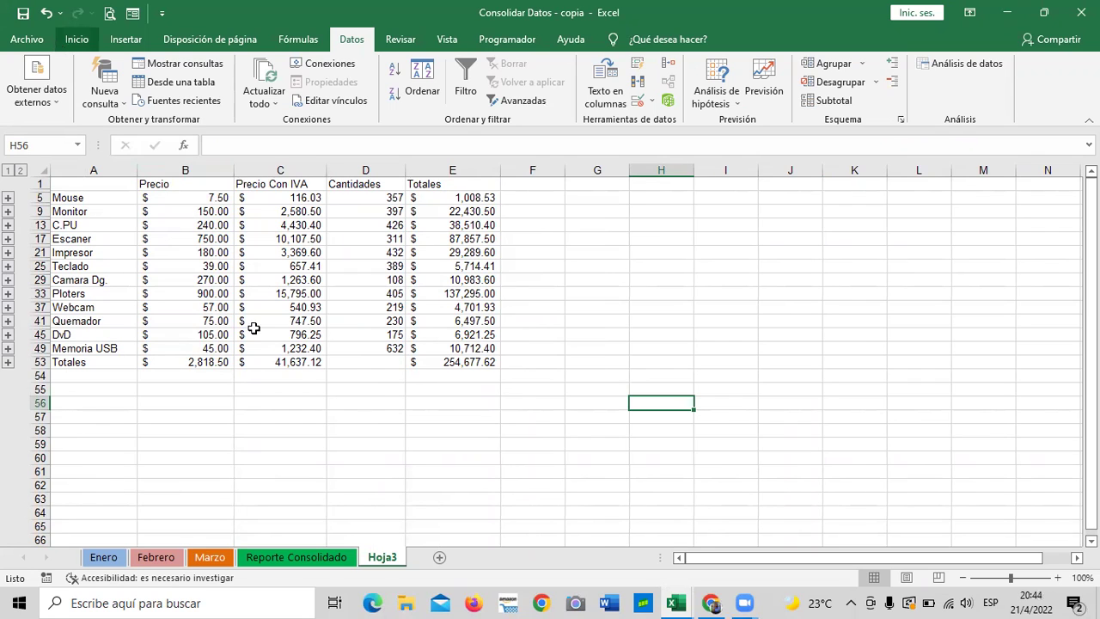
{"action": "left_click", "coordinate": [106, 206]}
{"action": "left_click", "coordinate": [110, 361]}
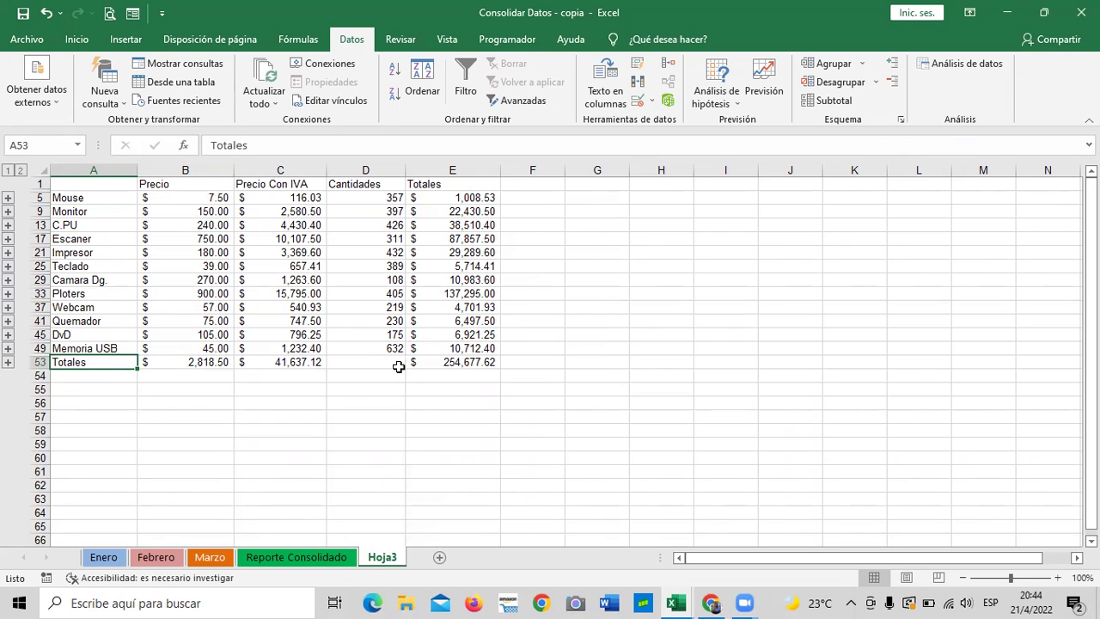
{"action": "left_click", "coordinate": [366, 198]}
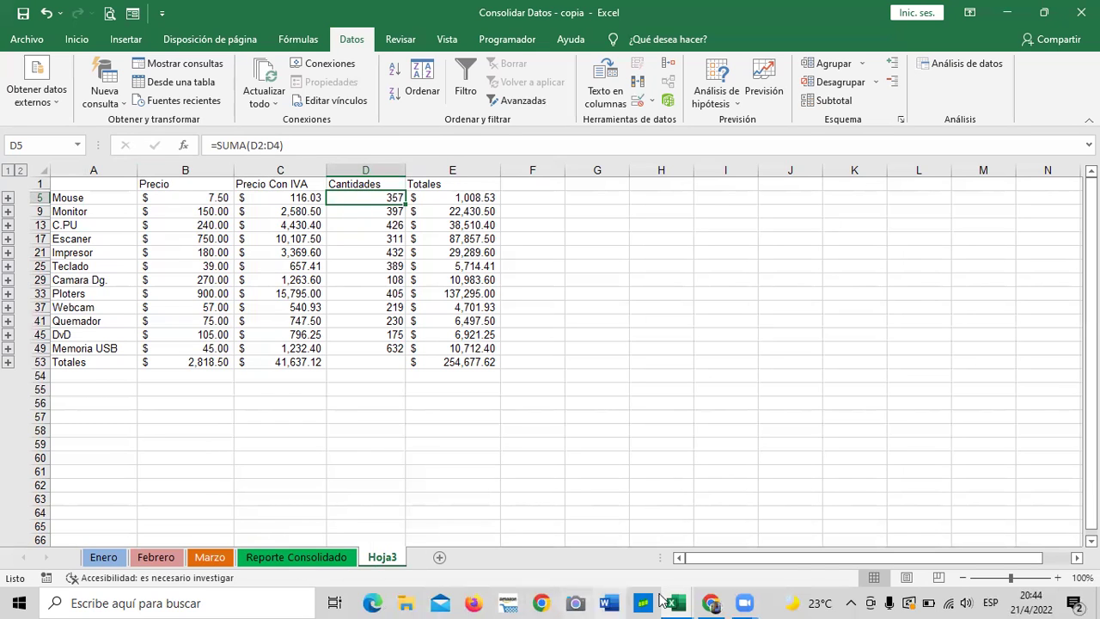
{"action": "mouse_move", "coordinate": [676, 602]}
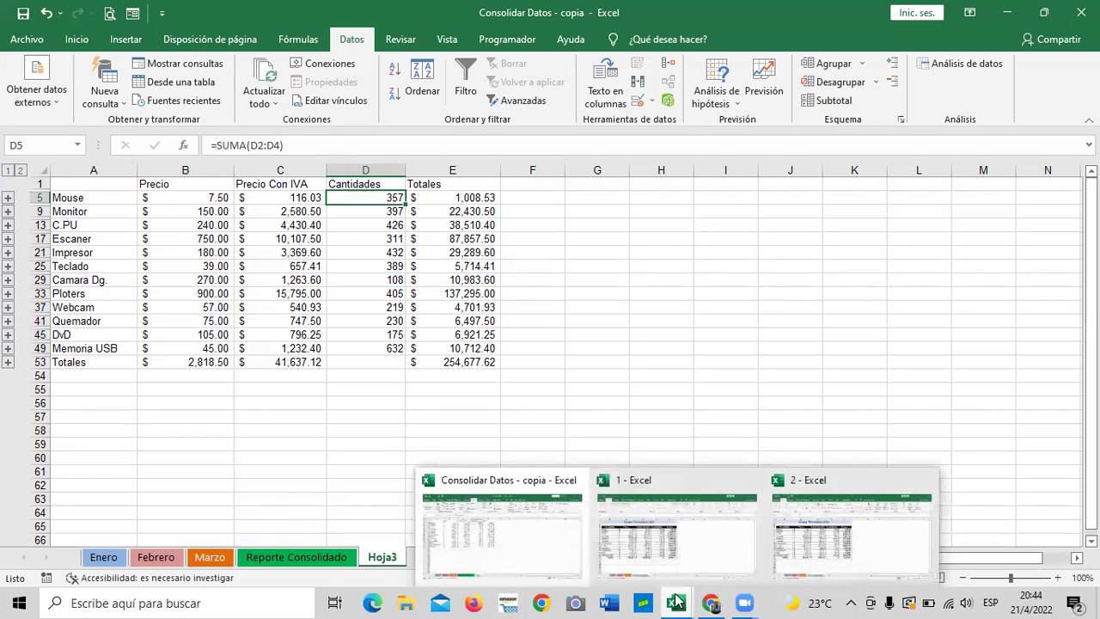
{"action": "left_click", "coordinate": [727, 558]}
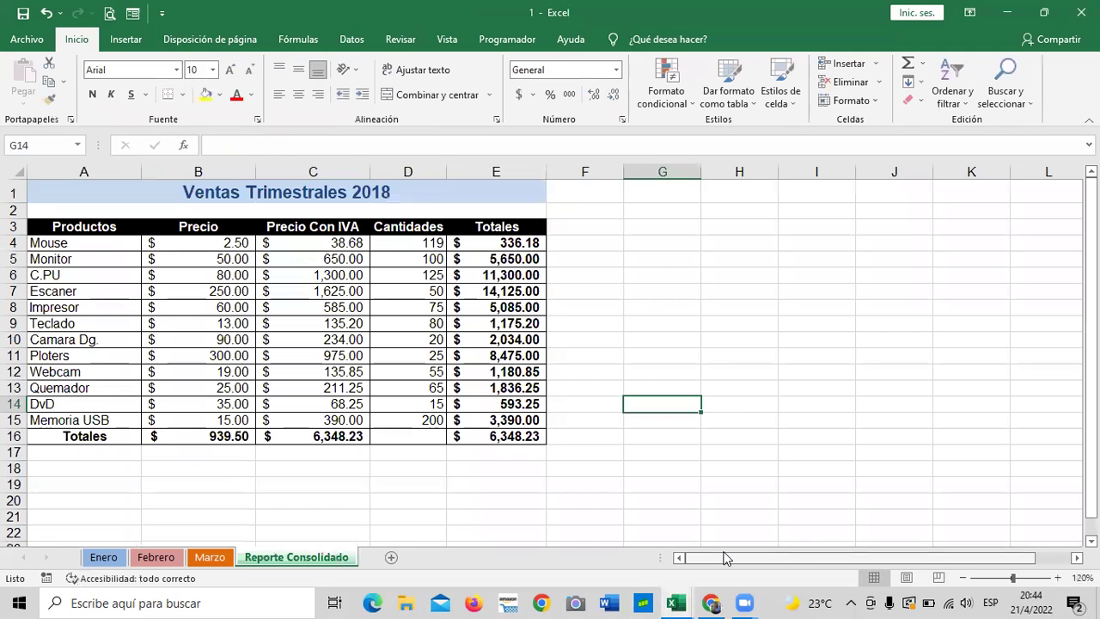
{"action": "left_click", "coordinate": [412, 245]}
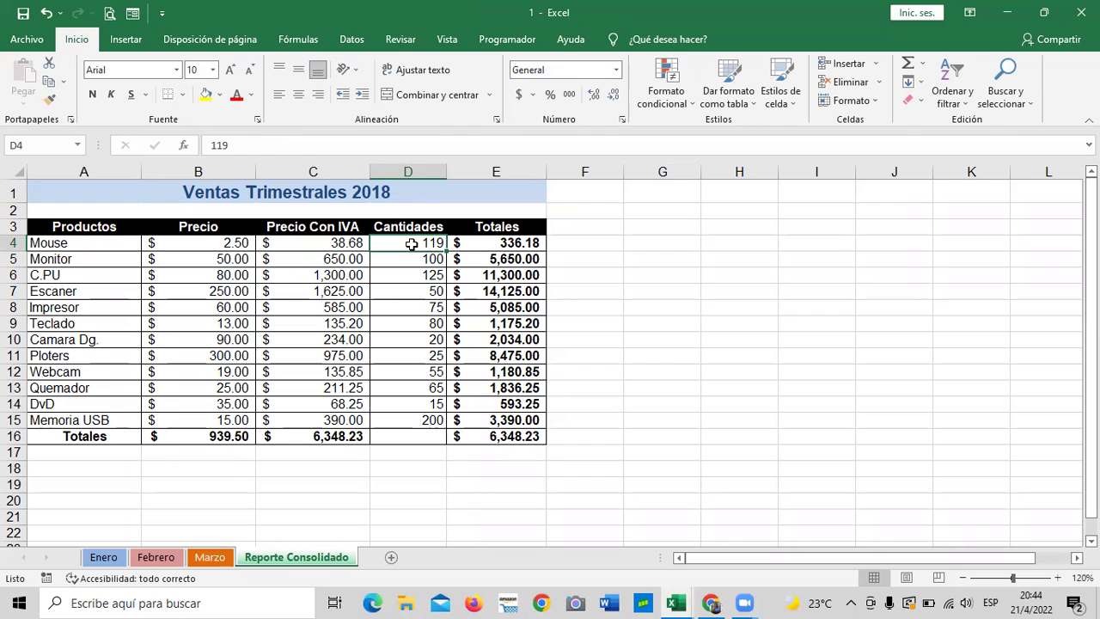
{"action": "mouse_move", "coordinate": [677, 603]}
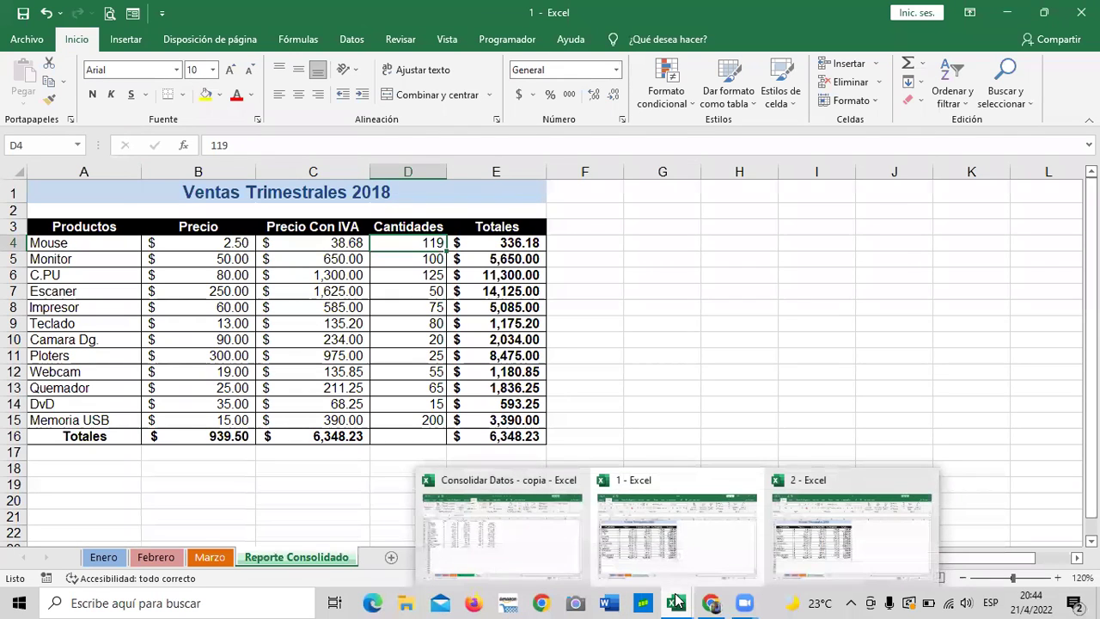
{"action": "left_click", "coordinate": [872, 556]}
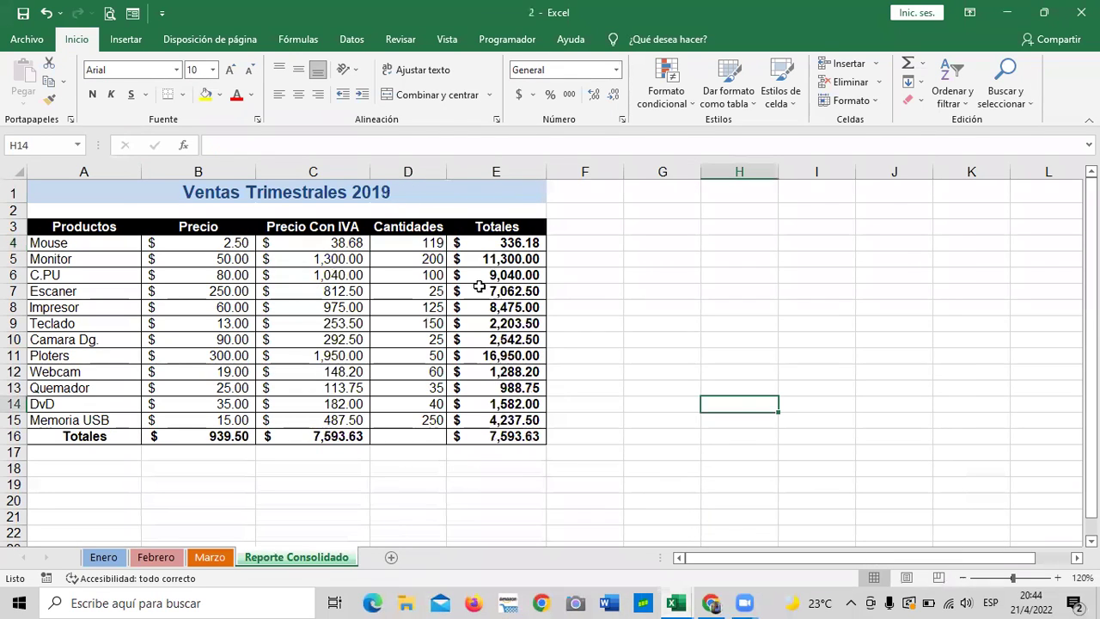
{"action": "left_click", "coordinate": [429, 242]}
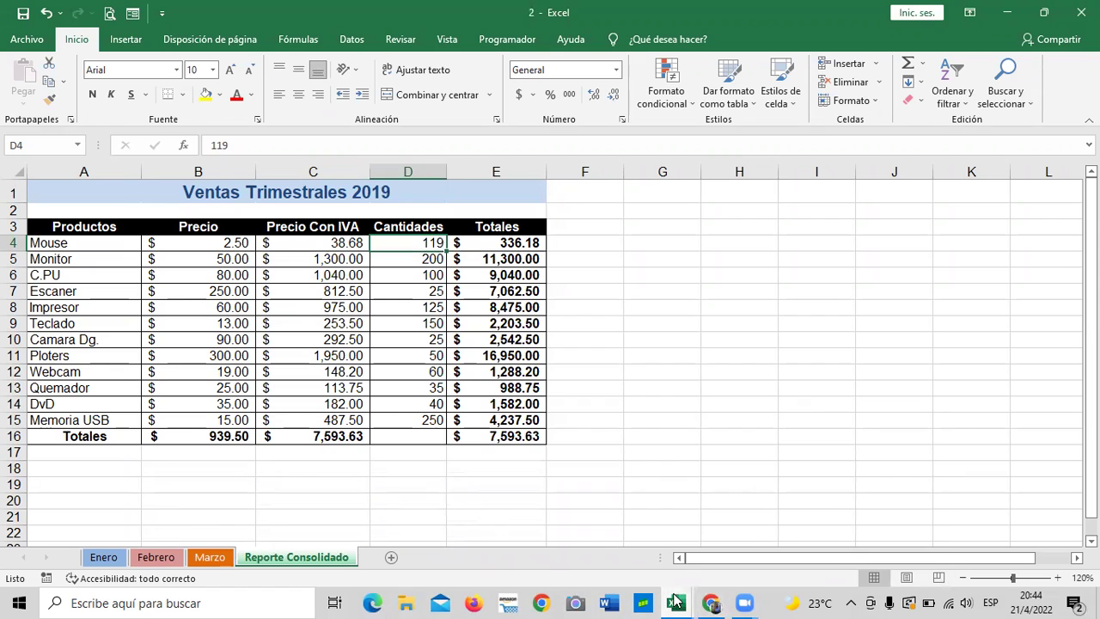
{"action": "left_click", "coordinate": [676, 602]}
{"action": "left_click", "coordinate": [536, 542]}
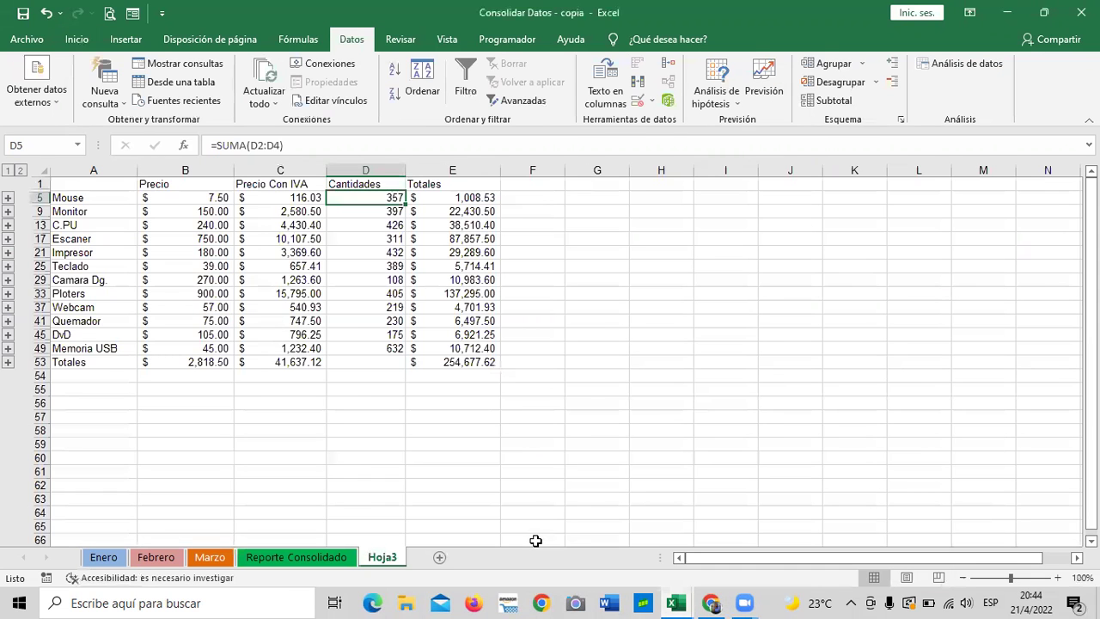
{"action": "left_click", "coordinate": [334, 557]}
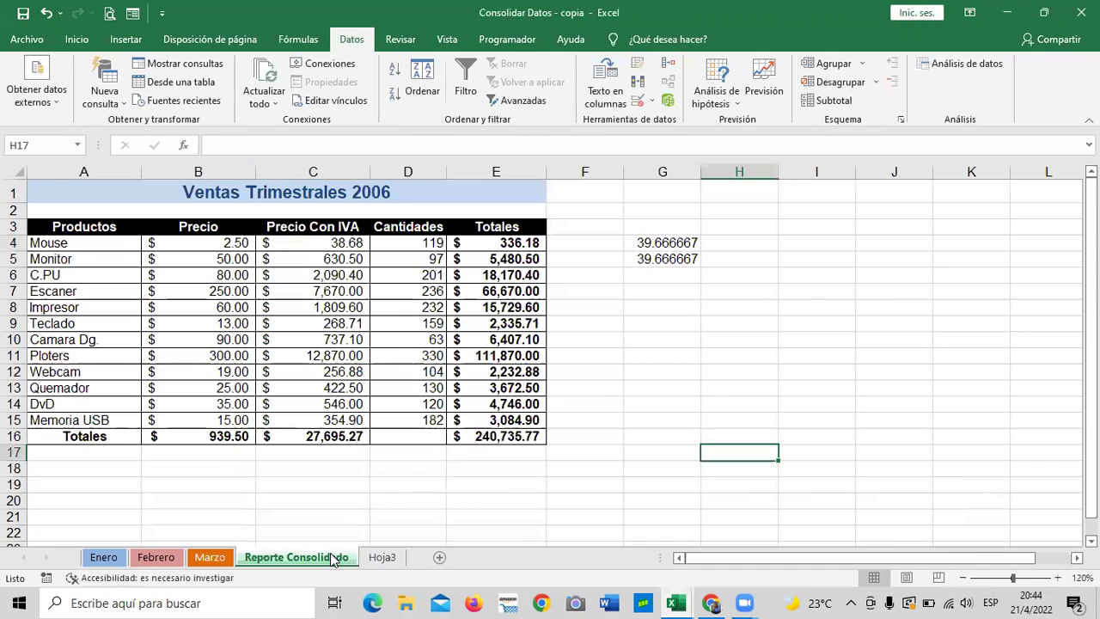
{"action": "left_click", "coordinate": [390, 246]}
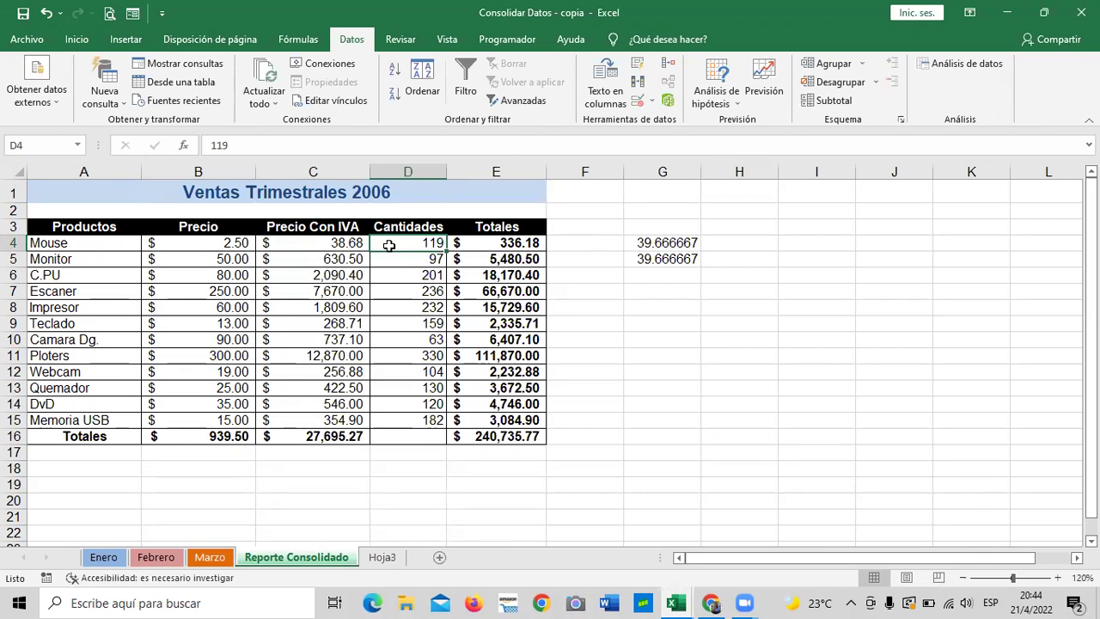
{"action": "left_click", "coordinate": [383, 557]}
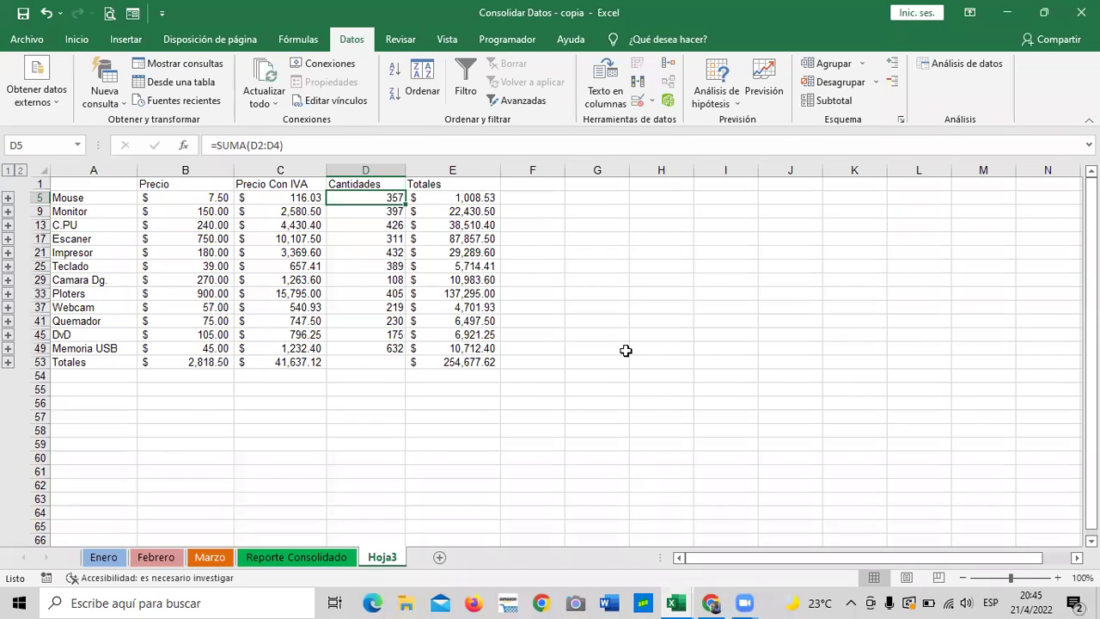
- Inspect the Precio, Precio Con IVA, Cantidades and Totales summary formulas in rows 5, 45 and 53
{"action": "left_click", "coordinate": [436, 196]}
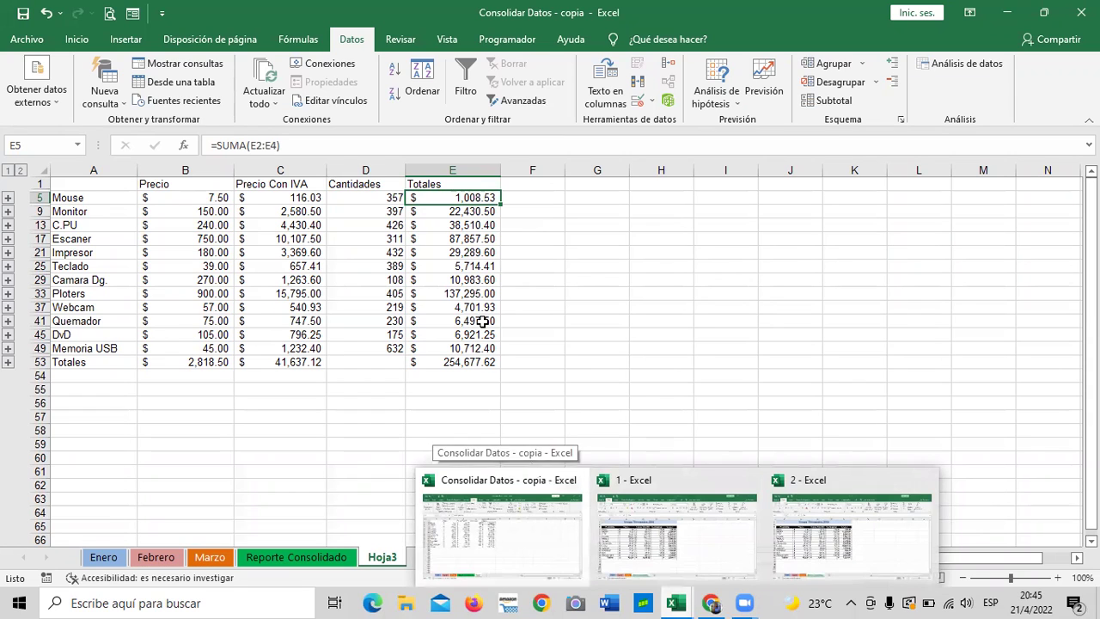
{"action": "left_click", "coordinate": [395, 198]}
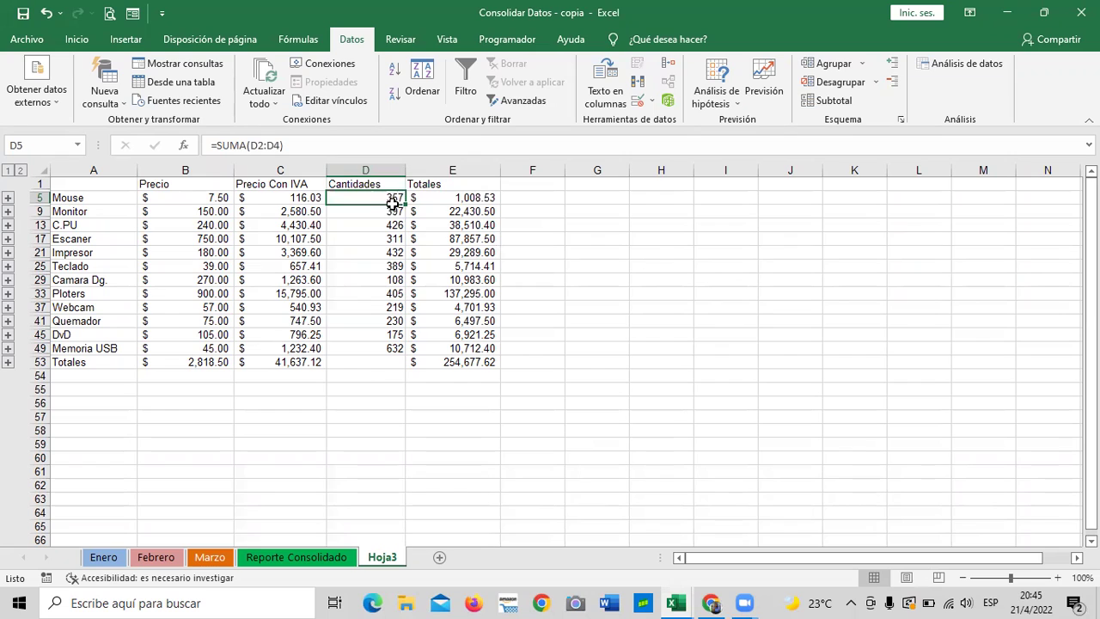
{"action": "left_click", "coordinate": [381, 362]}
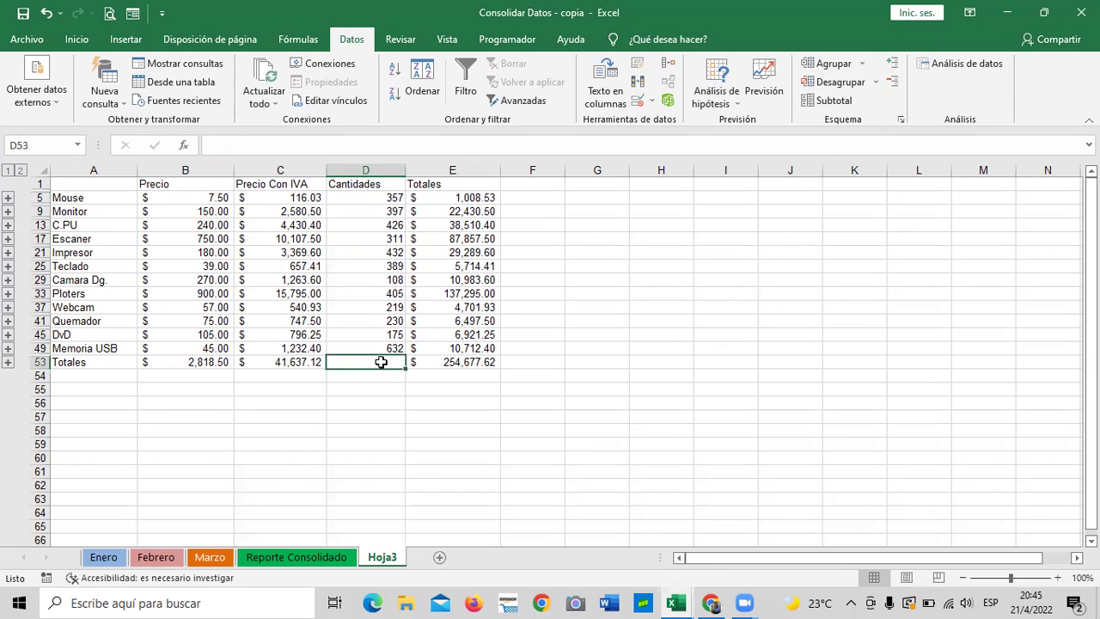
{"action": "left_click", "coordinate": [379, 334]}
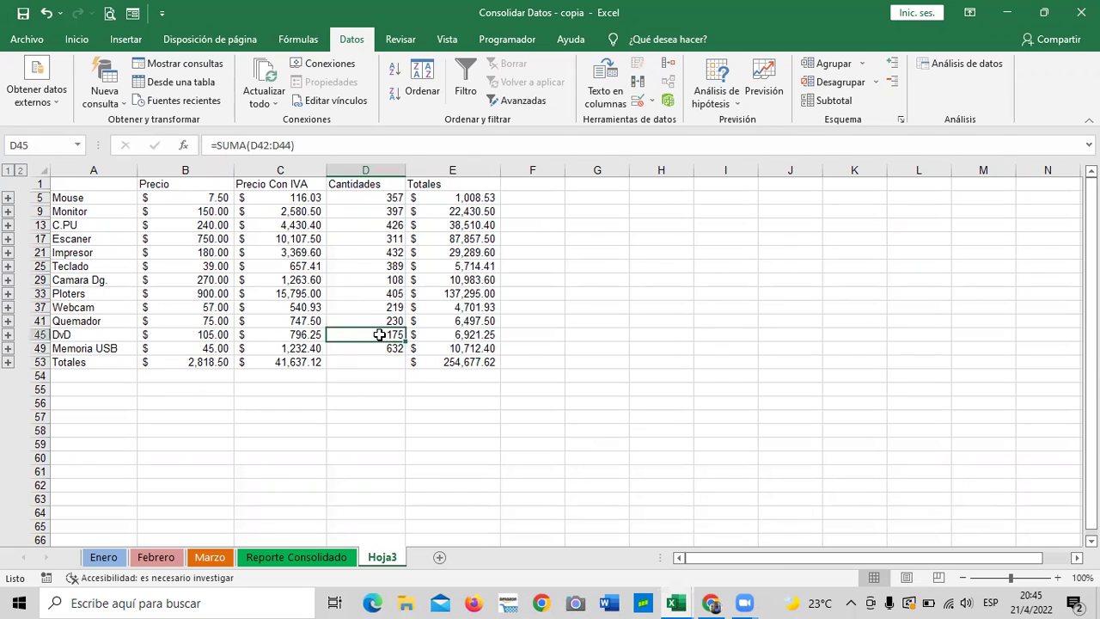
{"action": "left_click", "coordinate": [448, 185]}
{"action": "left_click", "coordinate": [444, 197]}
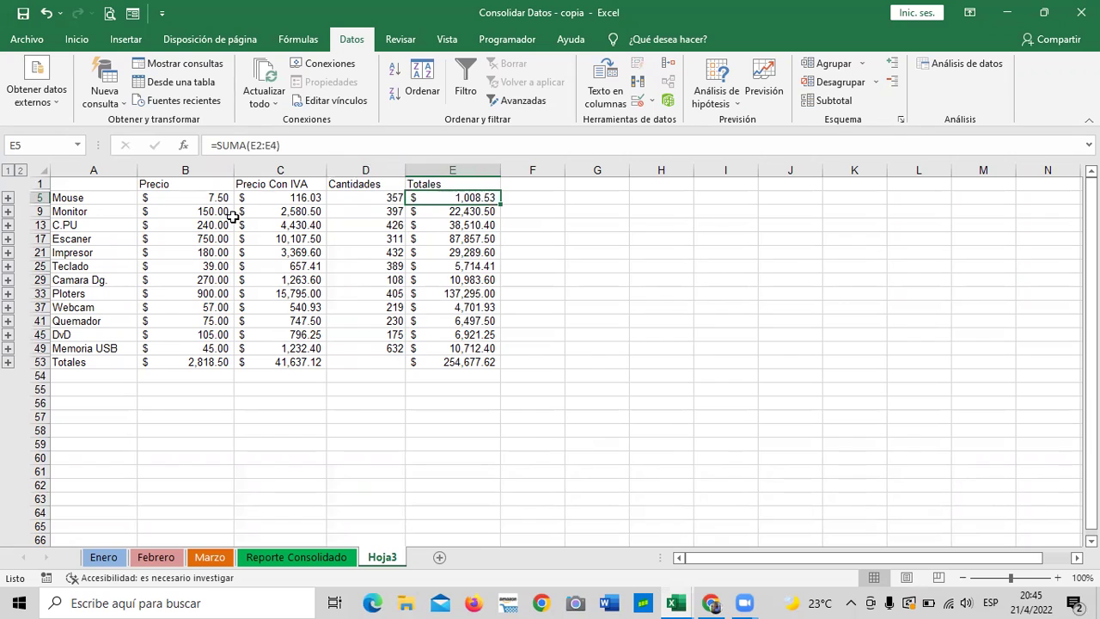
{"action": "left_click", "coordinate": [270, 196]}
{"action": "left_click", "coordinate": [197, 196]}
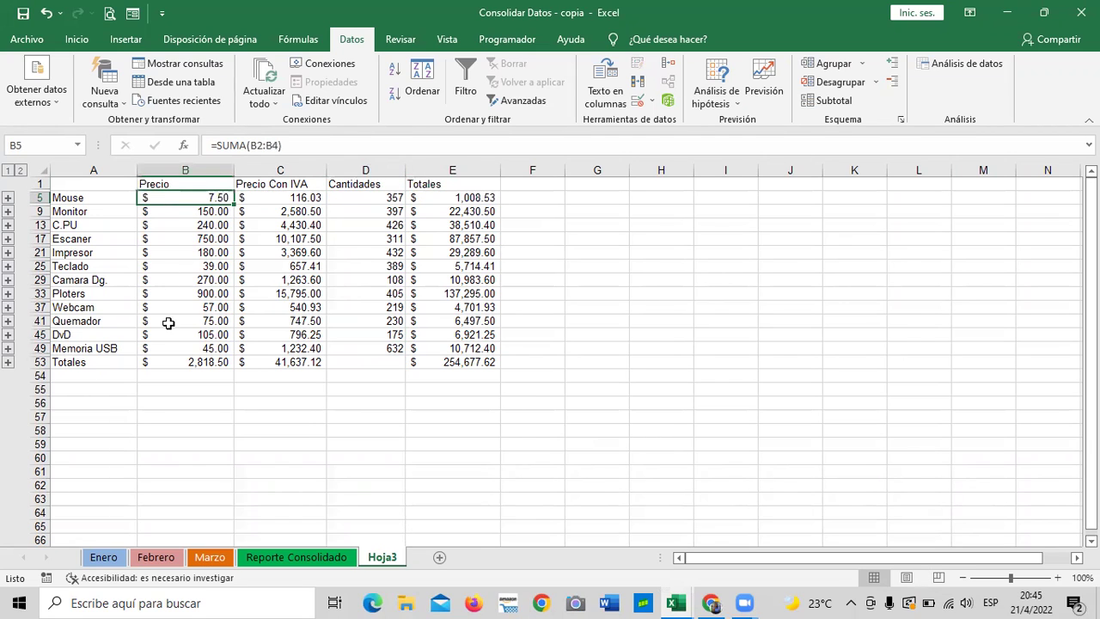
{"action": "left_click", "coordinate": [176, 367]}
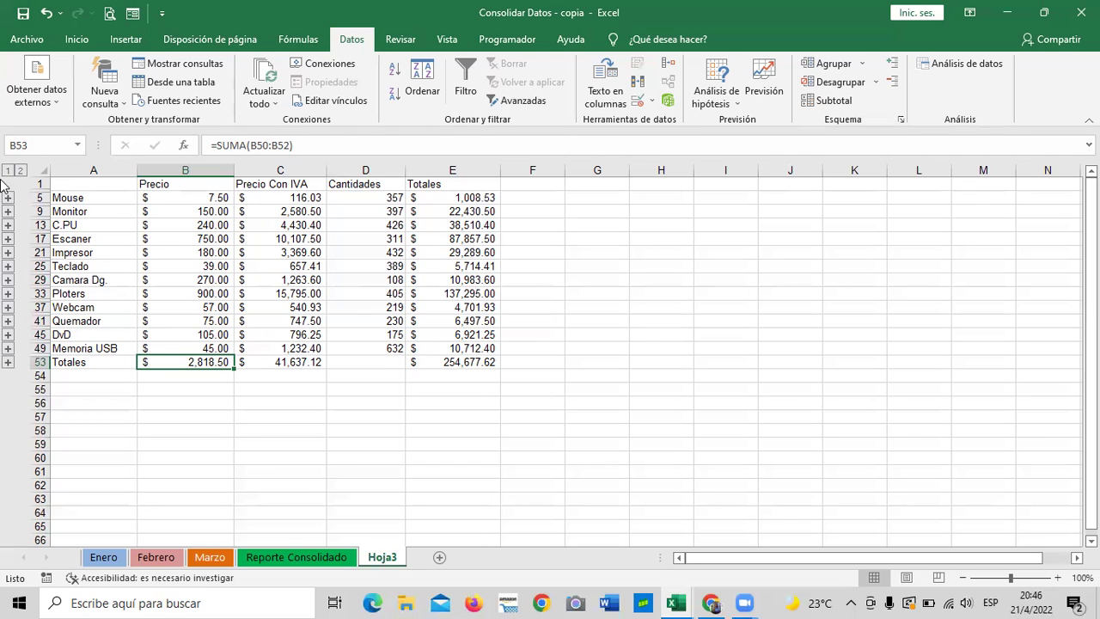
- Expand the outline to level 2 and check the label cells A2–A4
{"action": "left_click", "coordinate": [7, 173]}
{"action": "left_click", "coordinate": [21, 171]}
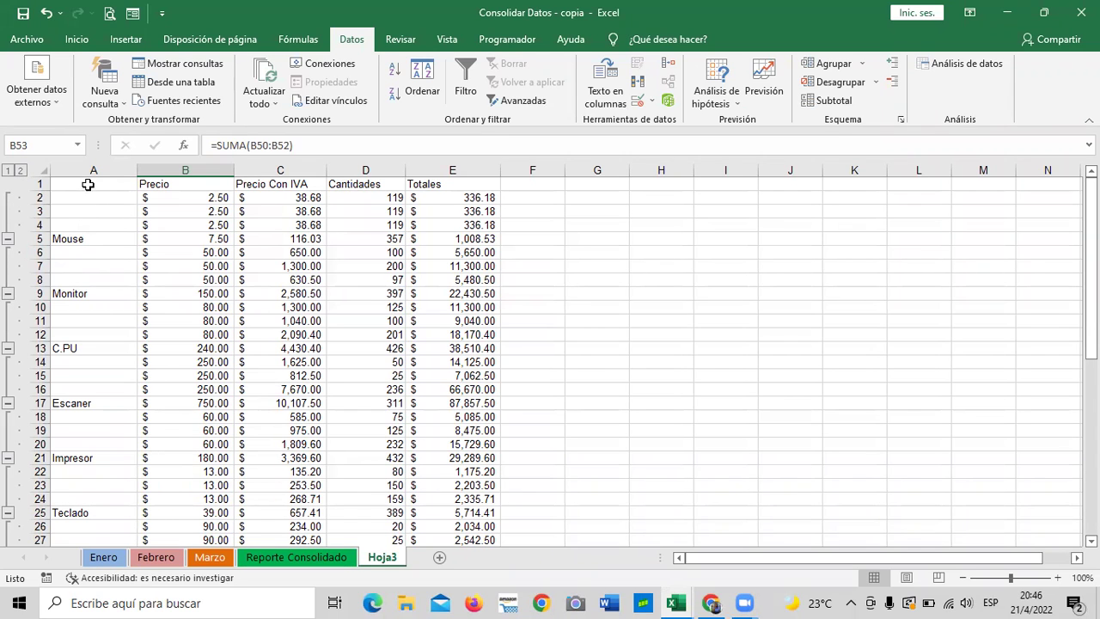
{"action": "left_click", "coordinate": [89, 195]}
{"action": "left_click", "coordinate": [86, 212]}
{"action": "left_click", "coordinate": [83, 226]}
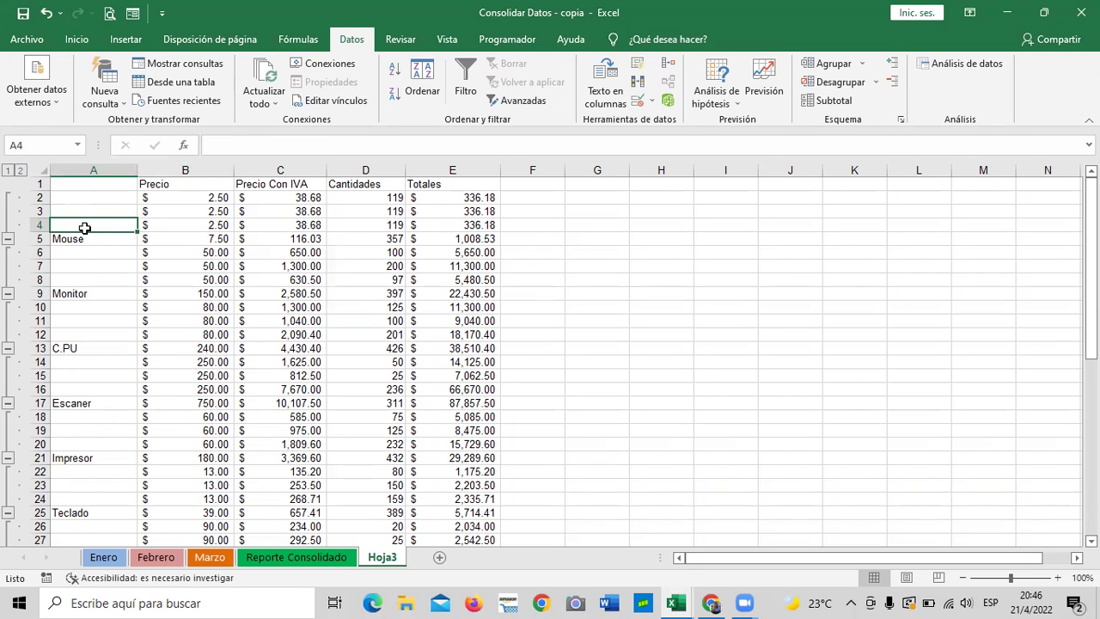
- Inspect the external links in B2–D4 and the SUMA totals in B5, C5 and D5
{"action": "left_click", "coordinate": [178, 196]}
{"action": "left_click", "coordinate": [172, 211]}
{"action": "left_click", "coordinate": [170, 224]}
{"action": "left_click", "coordinate": [178, 240]}
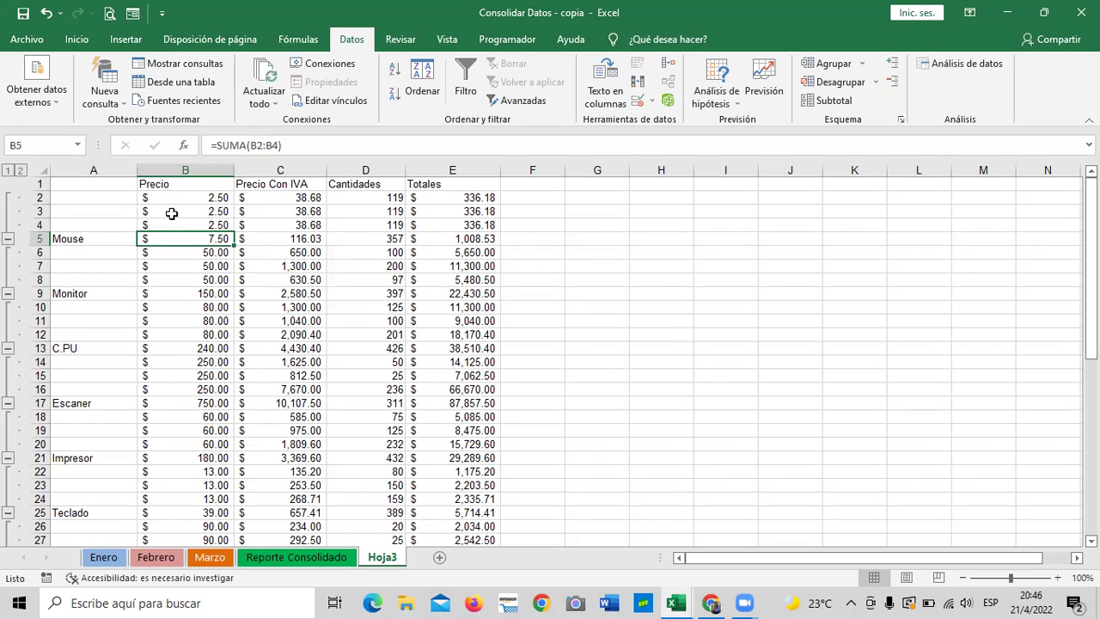
{"action": "left_click", "coordinate": [280, 198]}
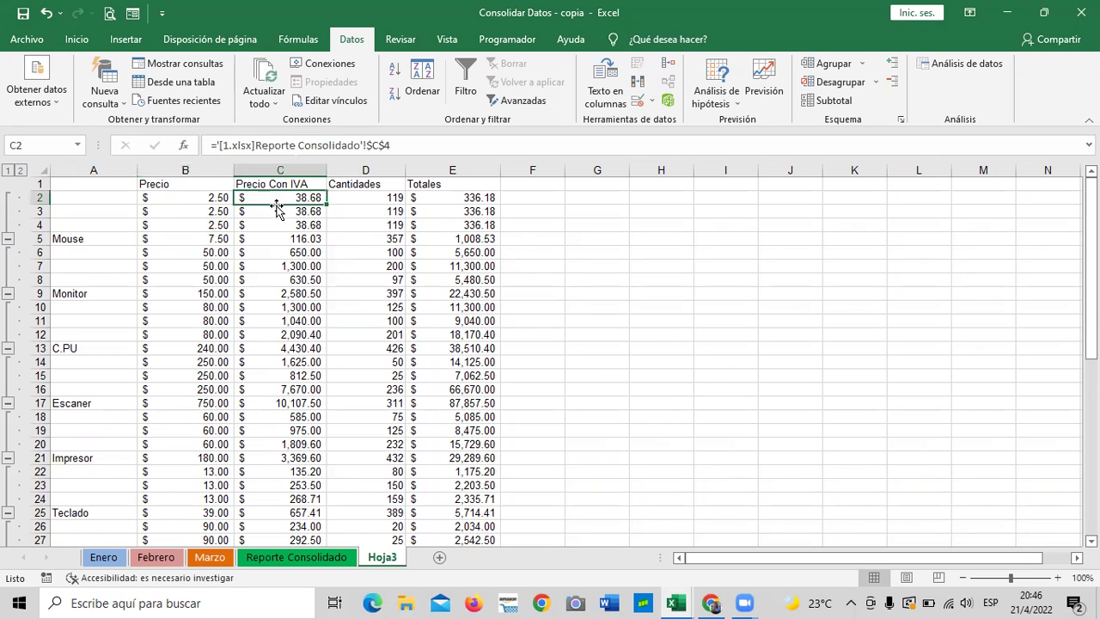
{"action": "left_click", "coordinate": [274, 211]}
{"action": "left_click", "coordinate": [270, 225]}
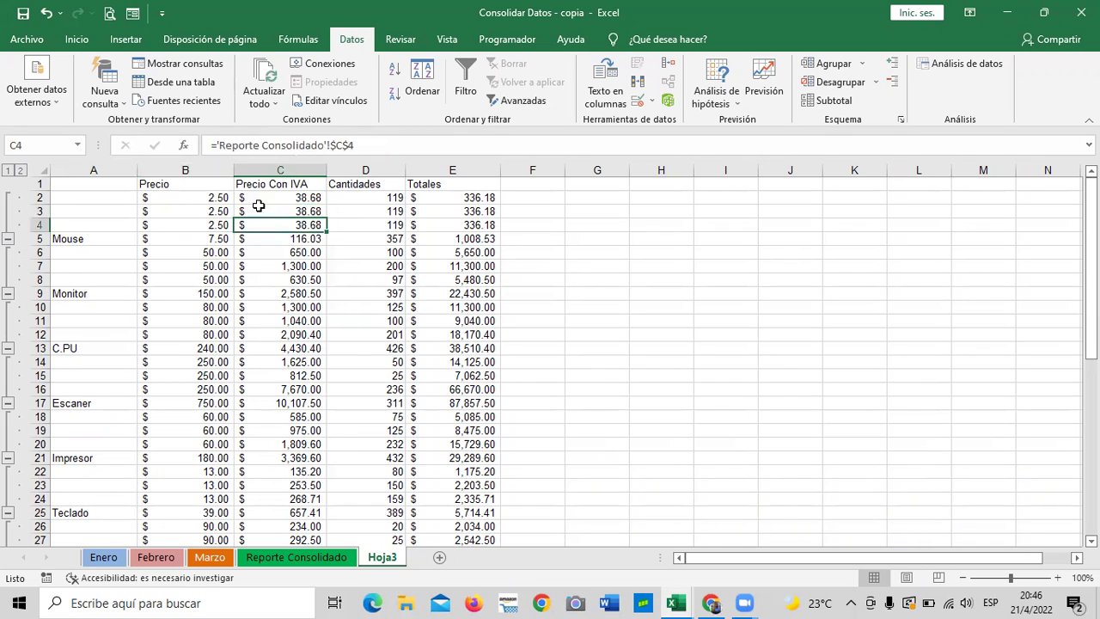
{"action": "left_click", "coordinate": [249, 237]}
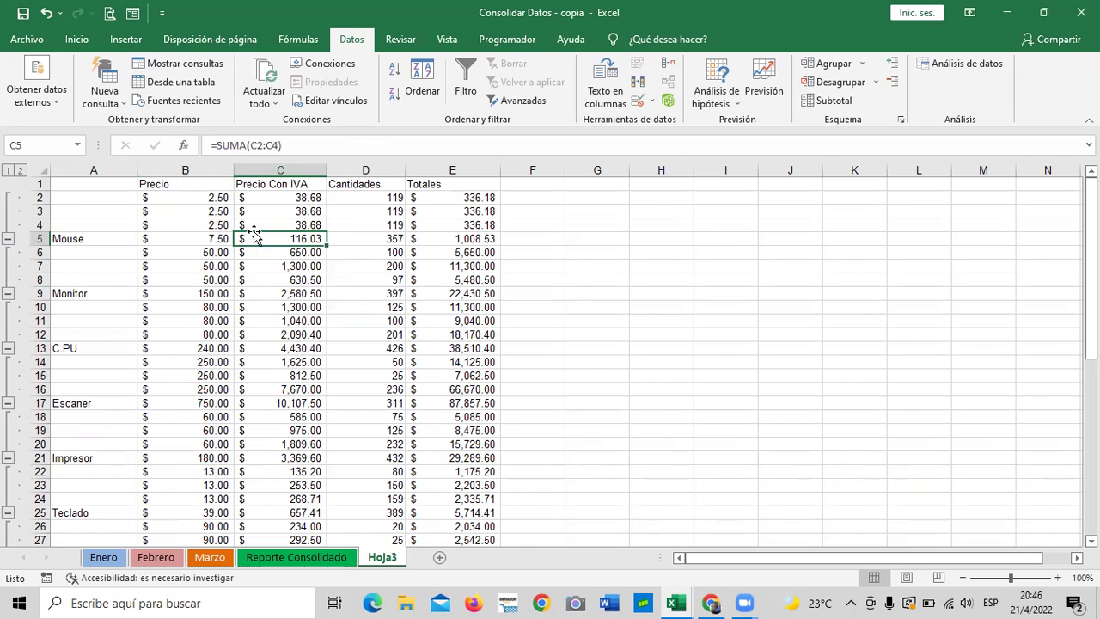
{"action": "left_click", "coordinate": [353, 200]}
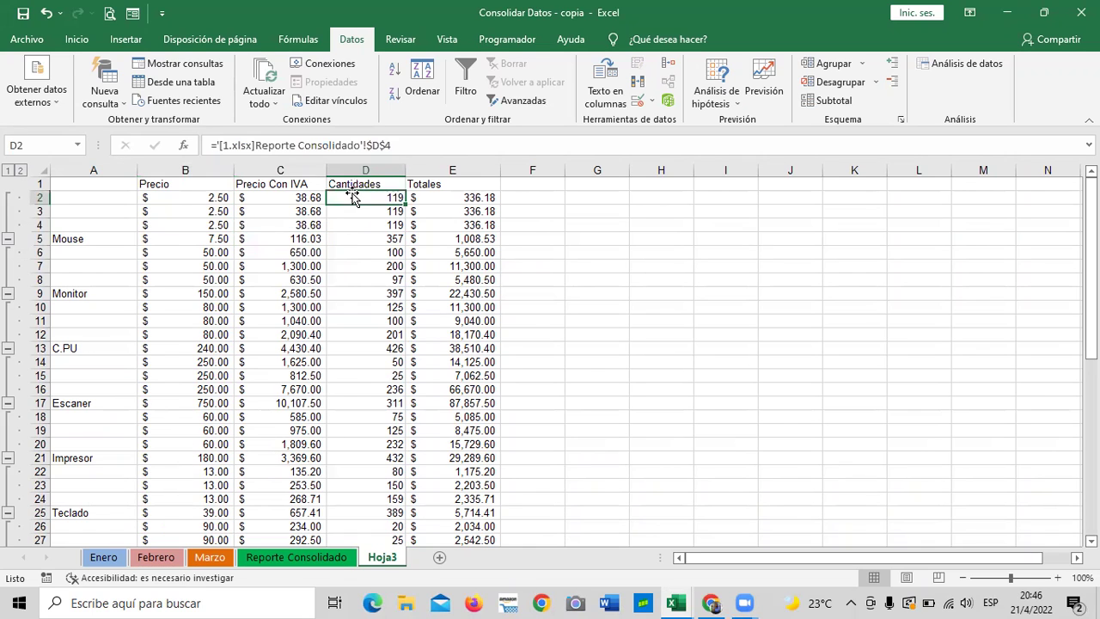
{"action": "left_click", "coordinate": [350, 212]}
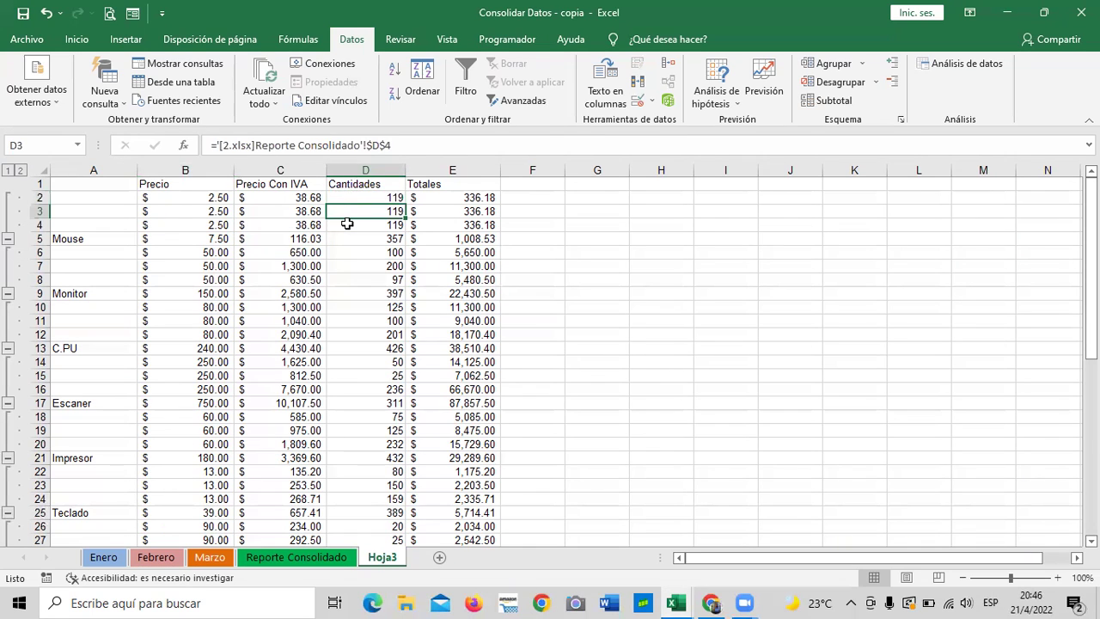
{"action": "left_click", "coordinate": [347, 224]}
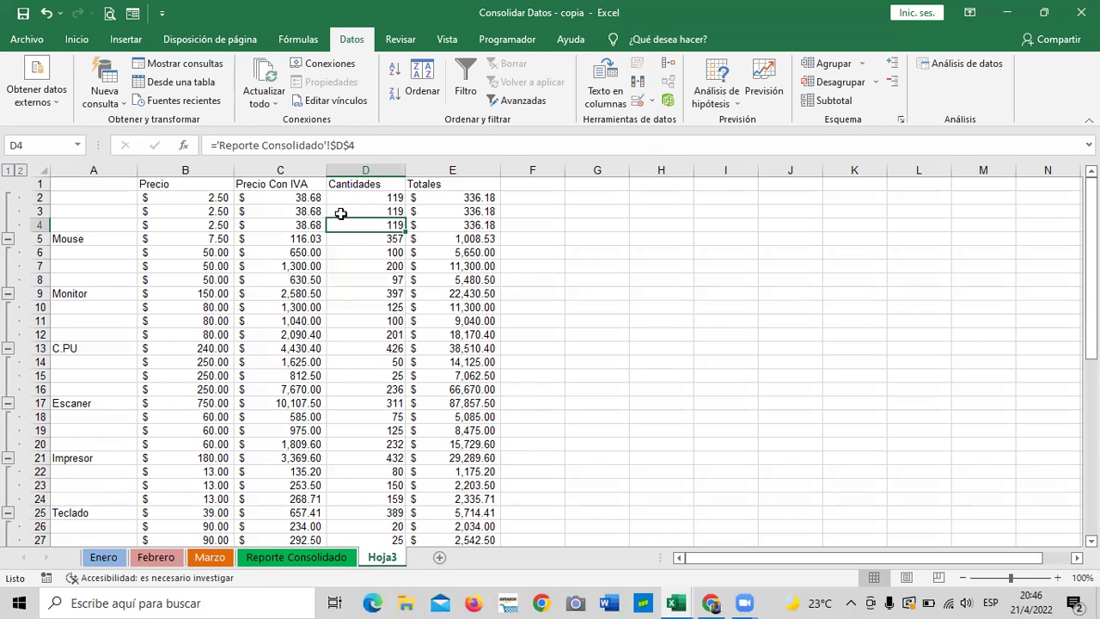
{"action": "left_click", "coordinate": [341, 240]}
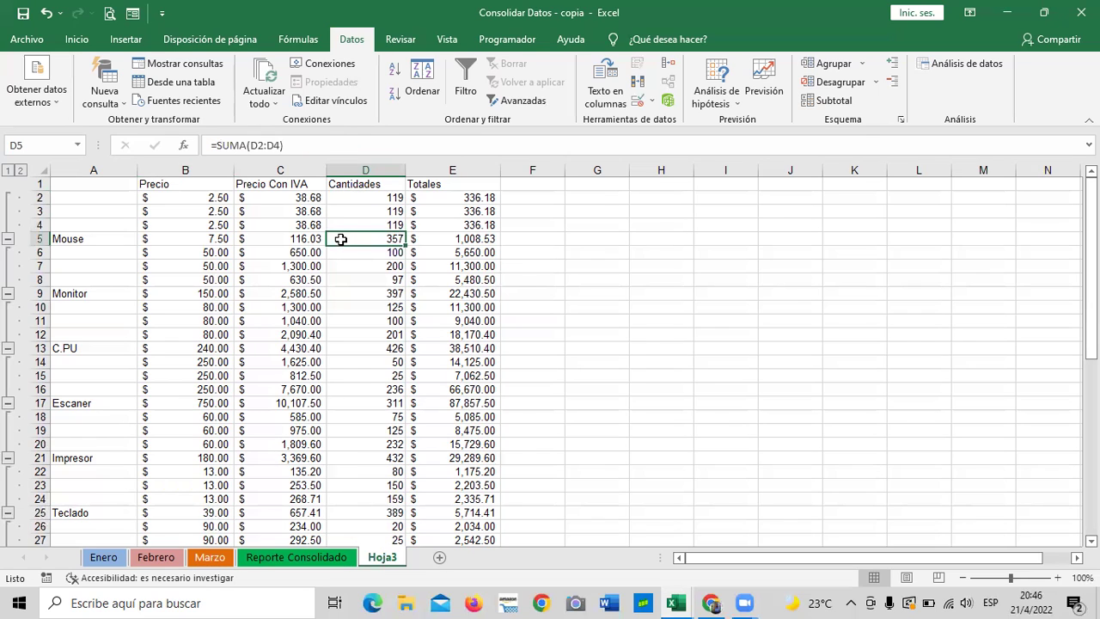
- Recheck the Mouse label and empty A cells, then view D6–D8 links to 1.xlsx and 2.xlsx
{"action": "left_click", "coordinate": [109, 235]}
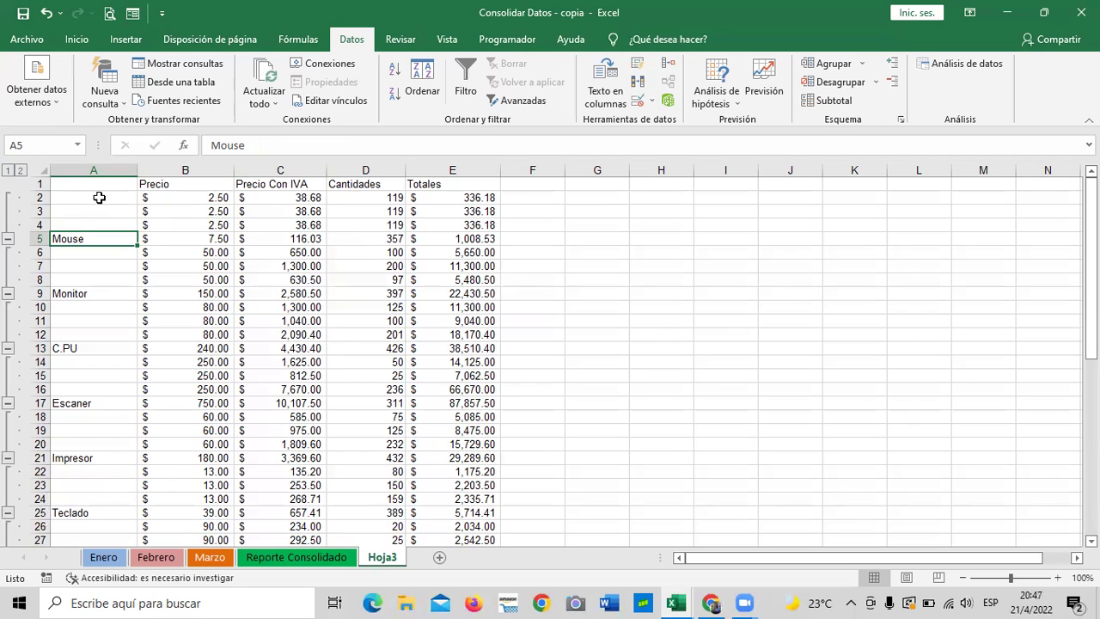
{"action": "left_click", "coordinate": [161, 198]}
{"action": "left_click", "coordinate": [86, 198]}
{"action": "left_click", "coordinate": [80, 215]}
{"action": "left_click", "coordinate": [67, 240]}
{"action": "left_click", "coordinate": [69, 225]}
{"action": "left_click", "coordinate": [76, 279]}
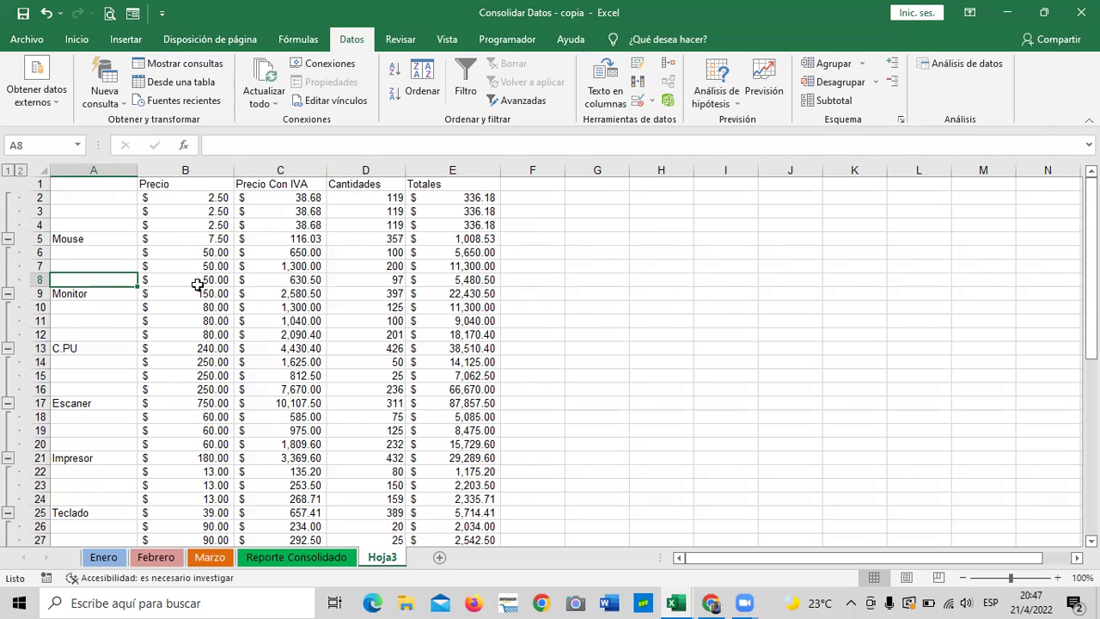
{"action": "left_click", "coordinate": [341, 254]}
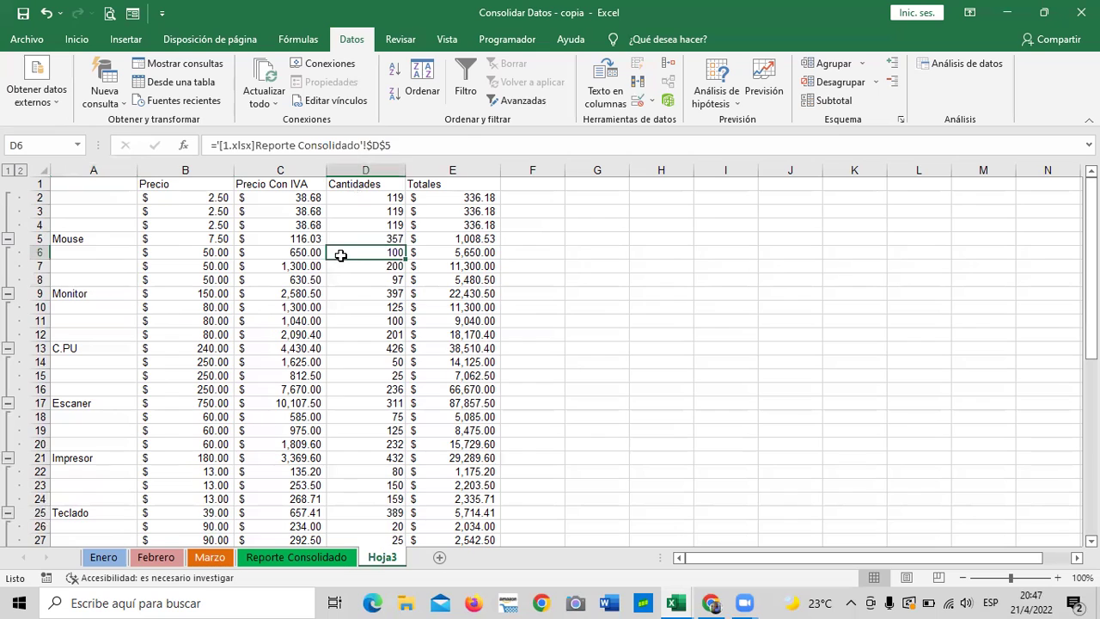
{"action": "left_click", "coordinate": [336, 263]}
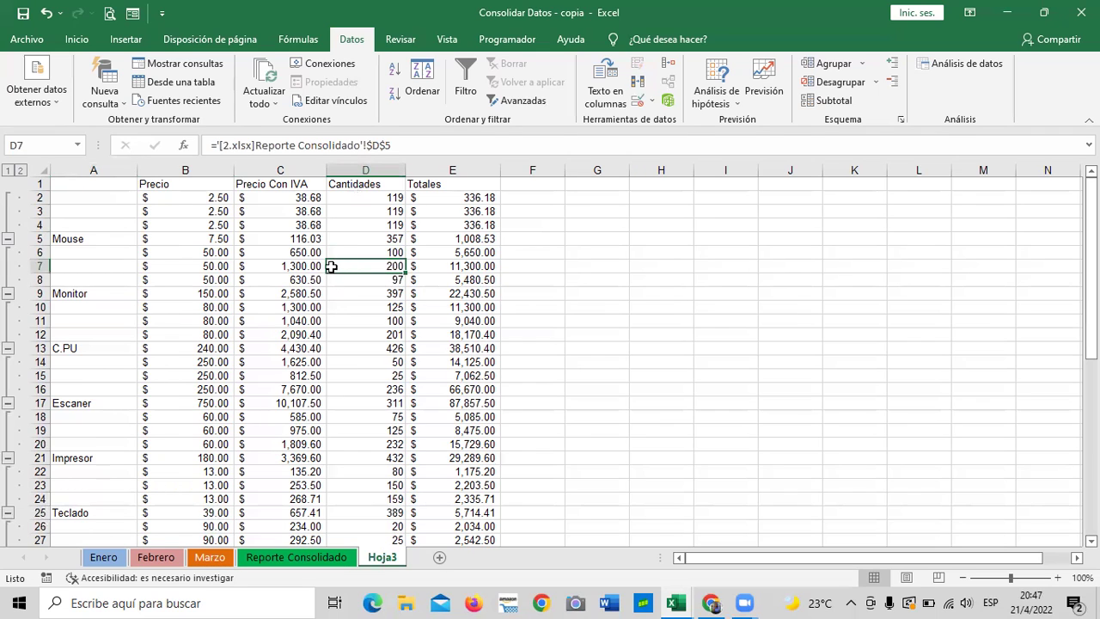
{"action": "left_click", "coordinate": [340, 278]}
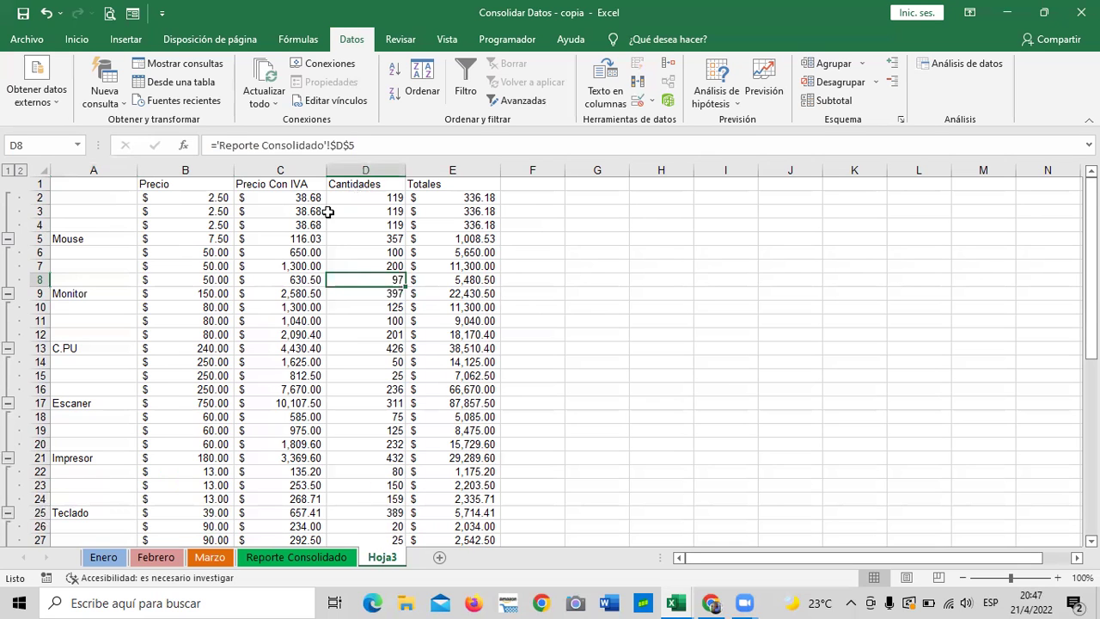
- Check the Memoria USB label in A49 and empty label cells A46–A48
{"action": "scroll", "coordinate": [302, 313], "scroll_direction": "down", "scroll_amount": 2}
{"action": "scroll", "coordinate": [302, 310], "scroll_direction": "down", "scroll_amount": 2}
{"action": "scroll", "coordinate": [303, 306], "scroll_direction": "down", "scroll_amount": 2}
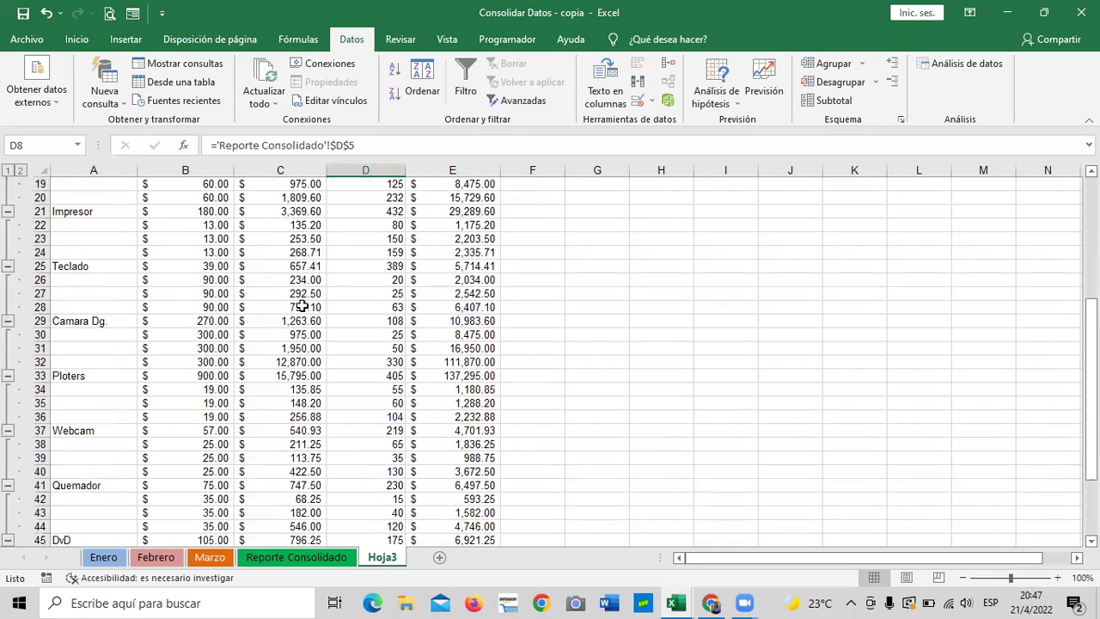
{"action": "scroll", "coordinate": [302, 307], "scroll_direction": "down", "scroll_amount": 3}
{"action": "scroll", "coordinate": [284, 318], "scroll_direction": "down", "scroll_amount": 2}
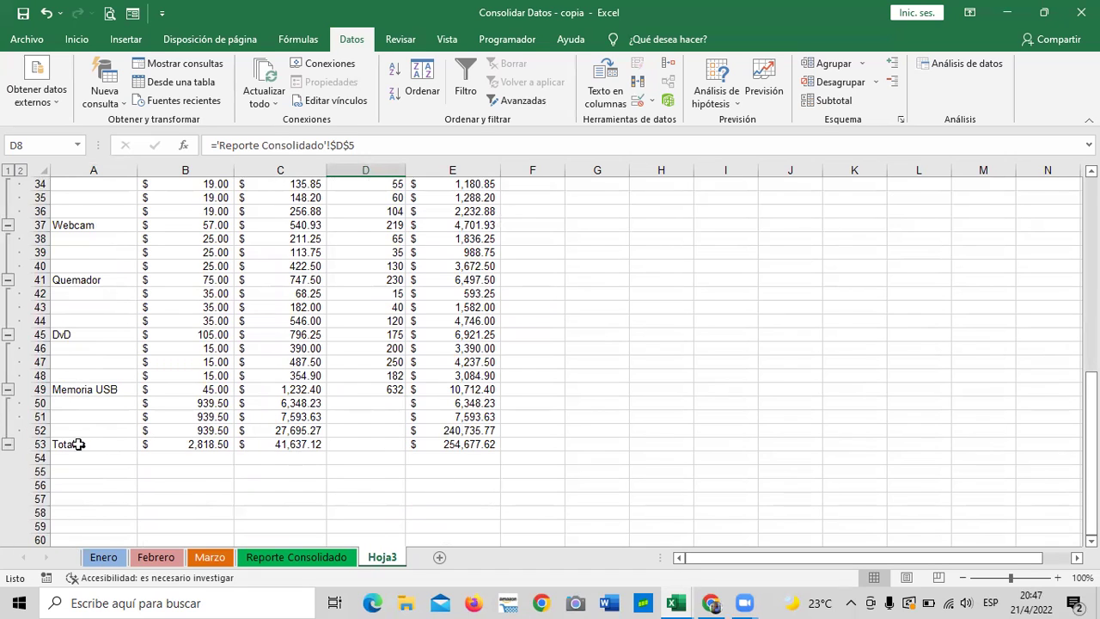
{"action": "left_click", "coordinate": [89, 391]}
{"action": "left_click", "coordinate": [88, 376]}
{"action": "left_click", "coordinate": [86, 359]}
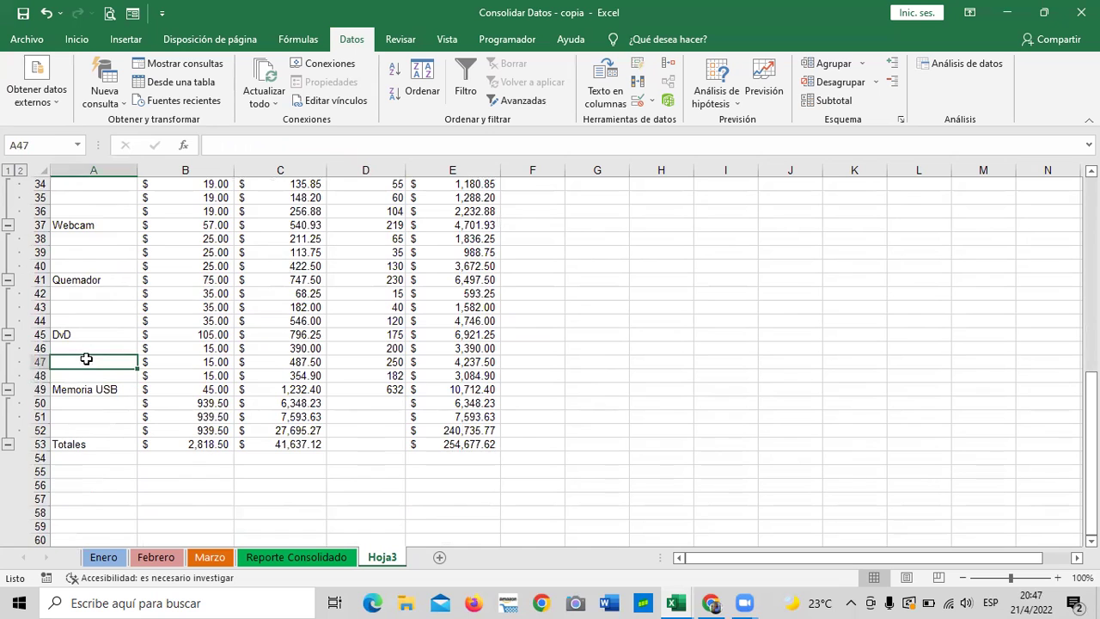
{"action": "left_click", "coordinate": [83, 348]}
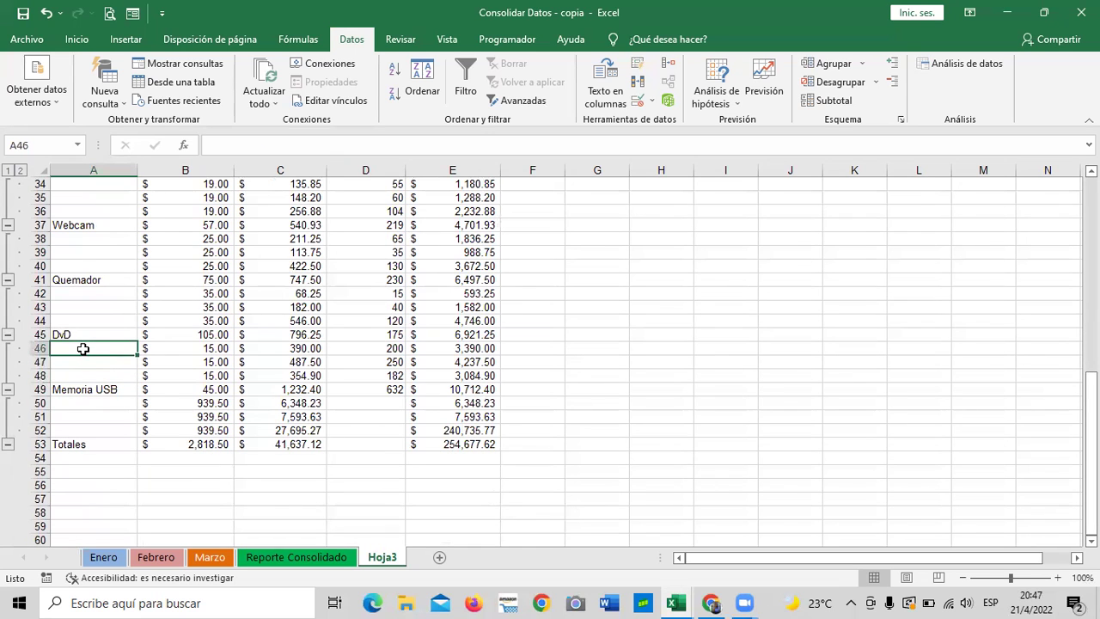
{"action": "scroll", "coordinate": [86, 349], "scroll_direction": "up", "scroll_amount": 6}
{"action": "scroll", "coordinate": [71, 359], "scroll_direction": "up", "scroll_amount": 5}
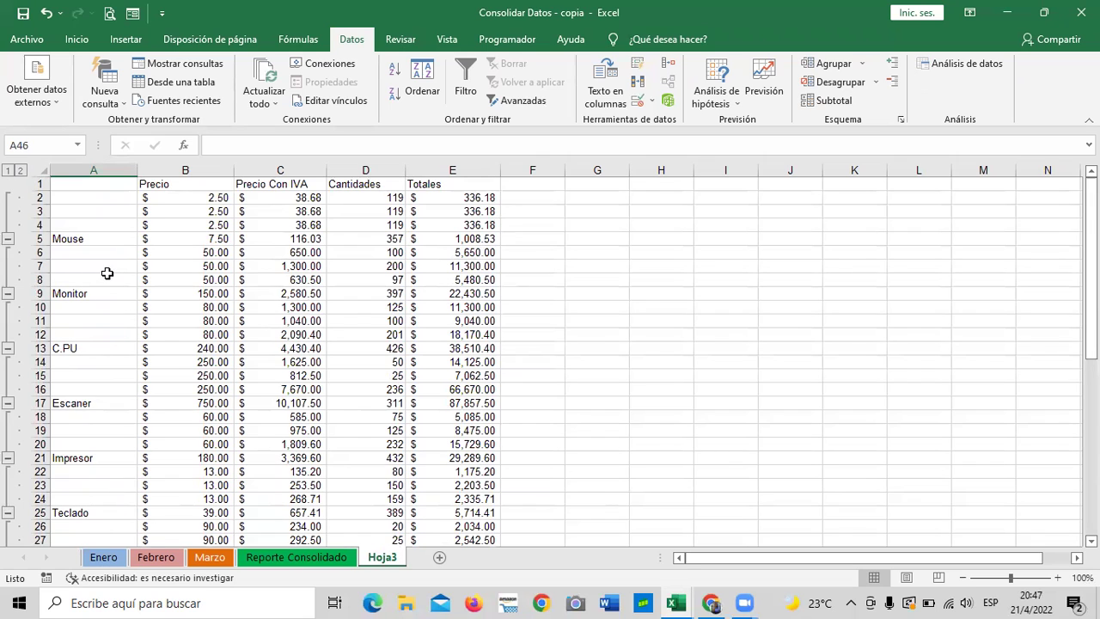
- Collapse the outline to level 1 and select an empty cell away from the table
{"action": "left_click", "coordinate": [7, 170]}
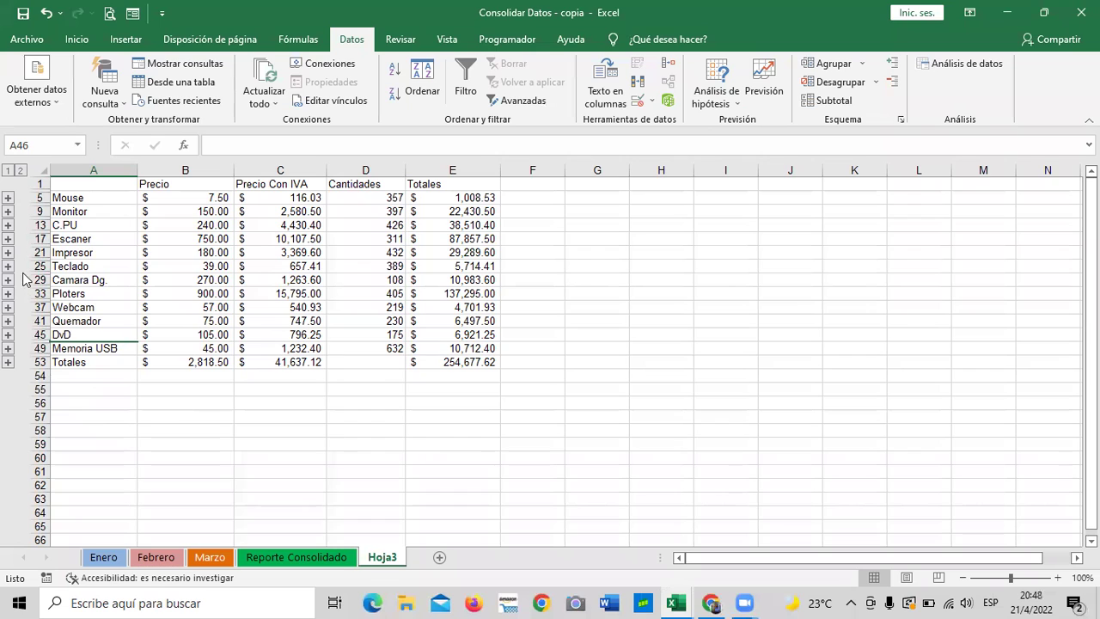
{"action": "left_click", "coordinate": [632, 417]}
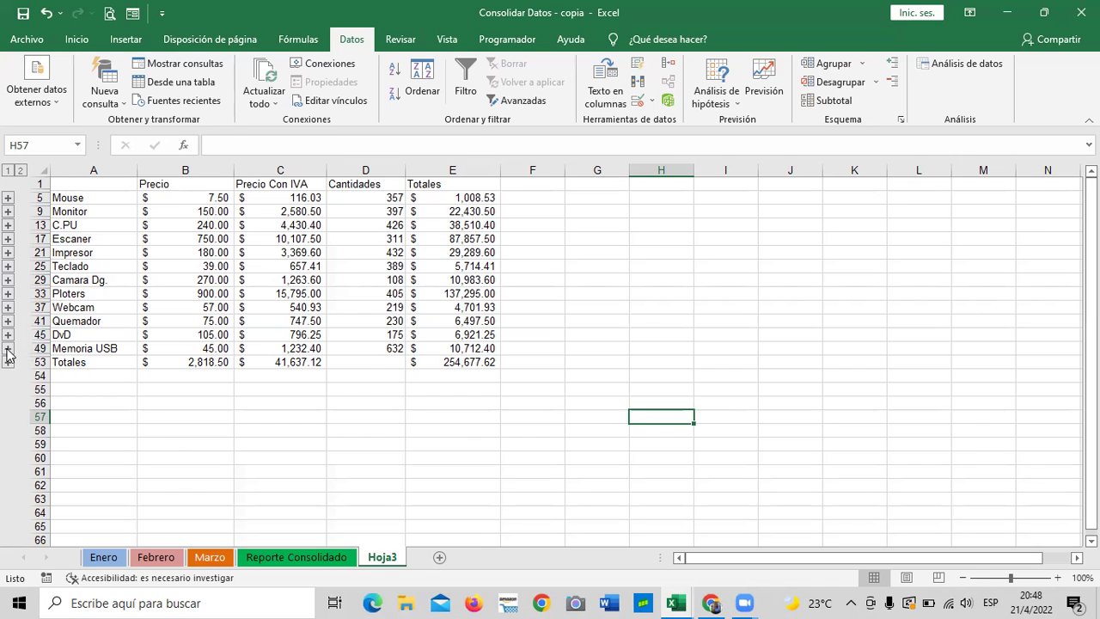
- Expand the Impresor group and inspect the linked prices in B18–B20
{"action": "left_click", "coordinate": [9, 253]}
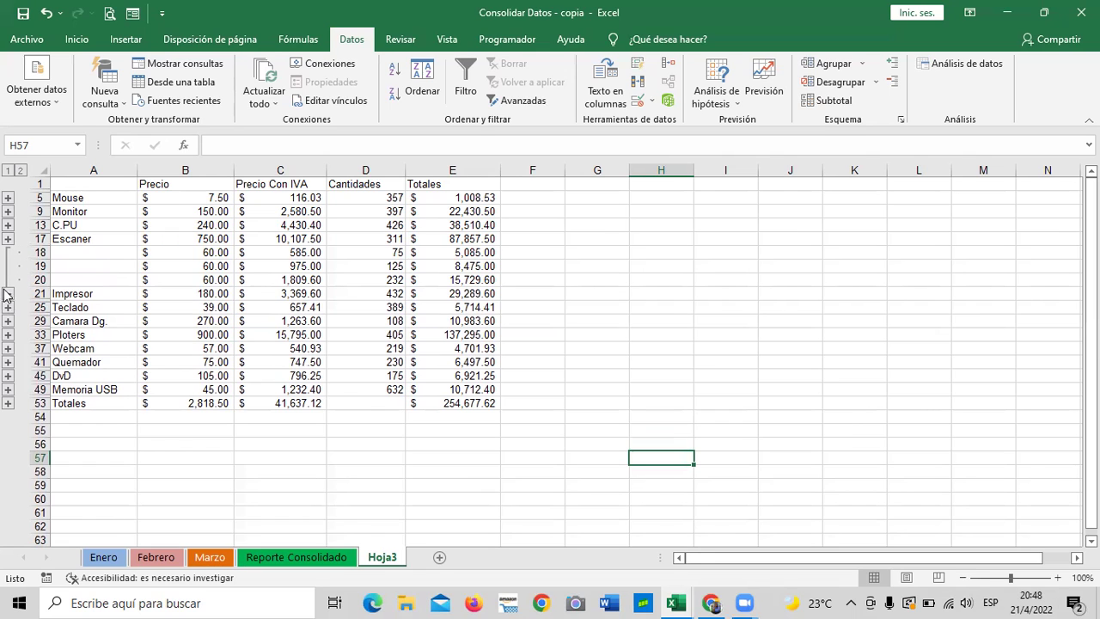
{"action": "left_click", "coordinate": [65, 293]}
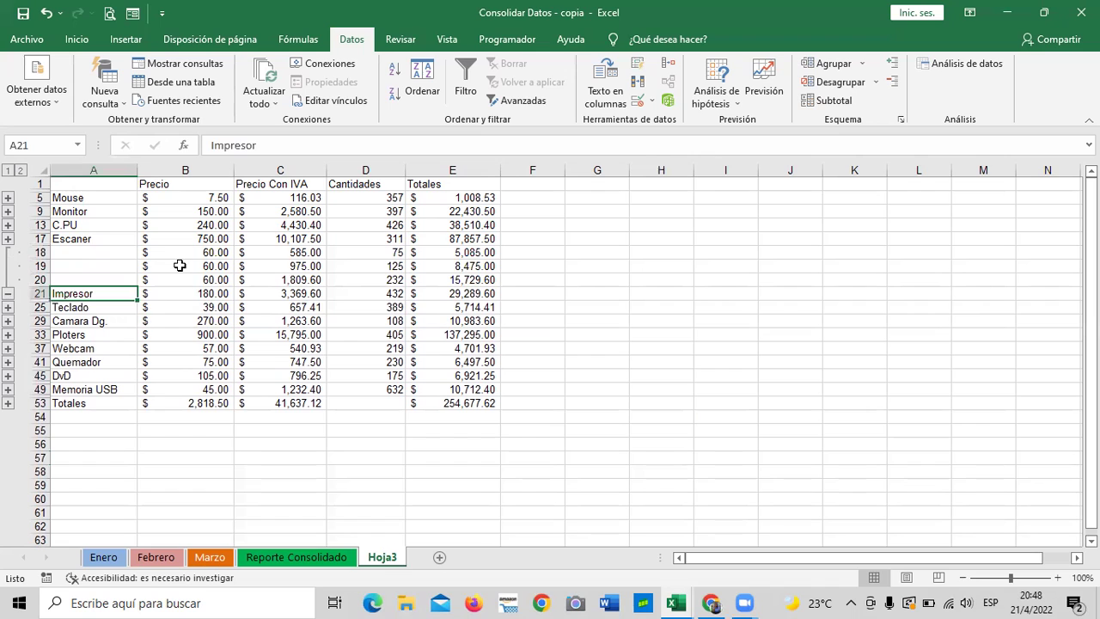
{"action": "left_click", "coordinate": [179, 254]}
{"action": "left_click", "coordinate": [178, 268]}
{"action": "left_click", "coordinate": [175, 281]}
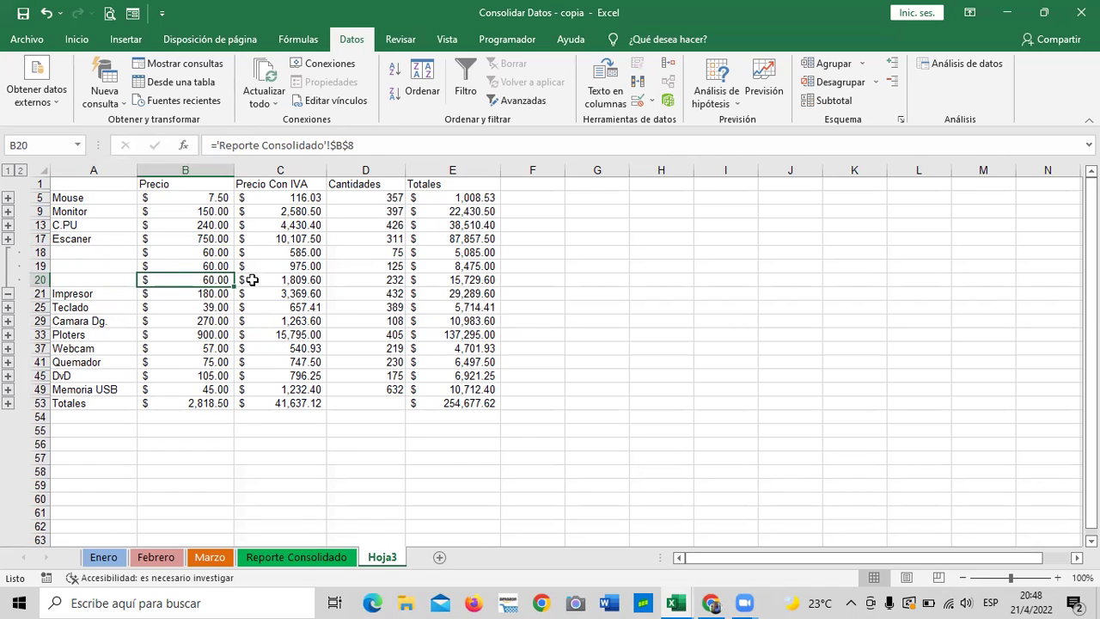
- Compare the D18–D20 quantity links to 1.xlsx and 2.xlsx, then collapse Impresor
{"action": "left_click", "coordinate": [341, 254]}
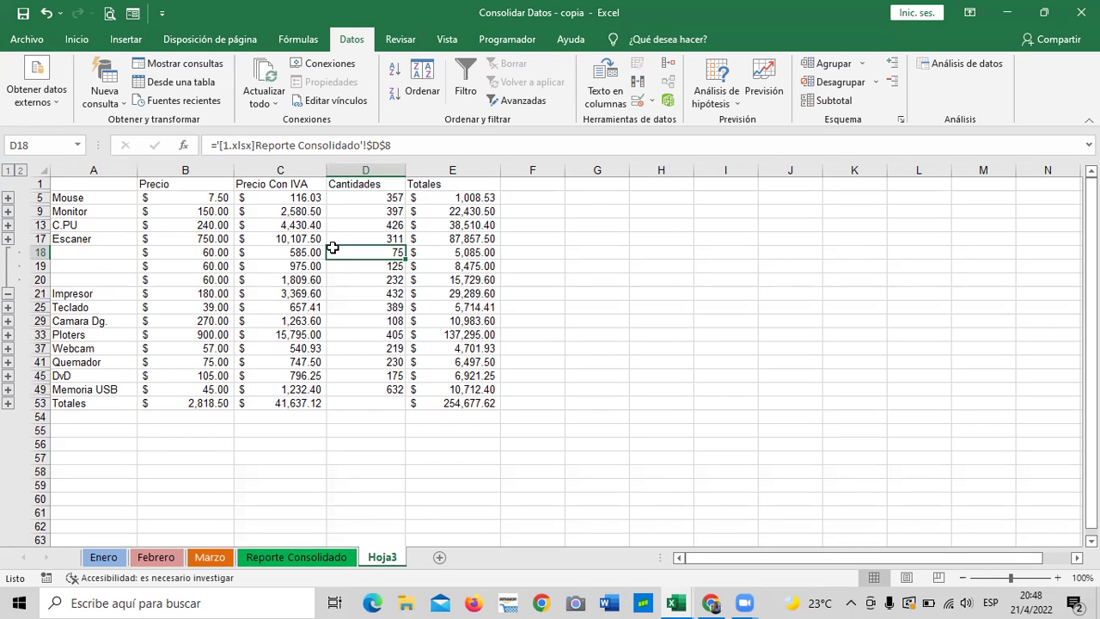
{"action": "key", "text": "Down"}
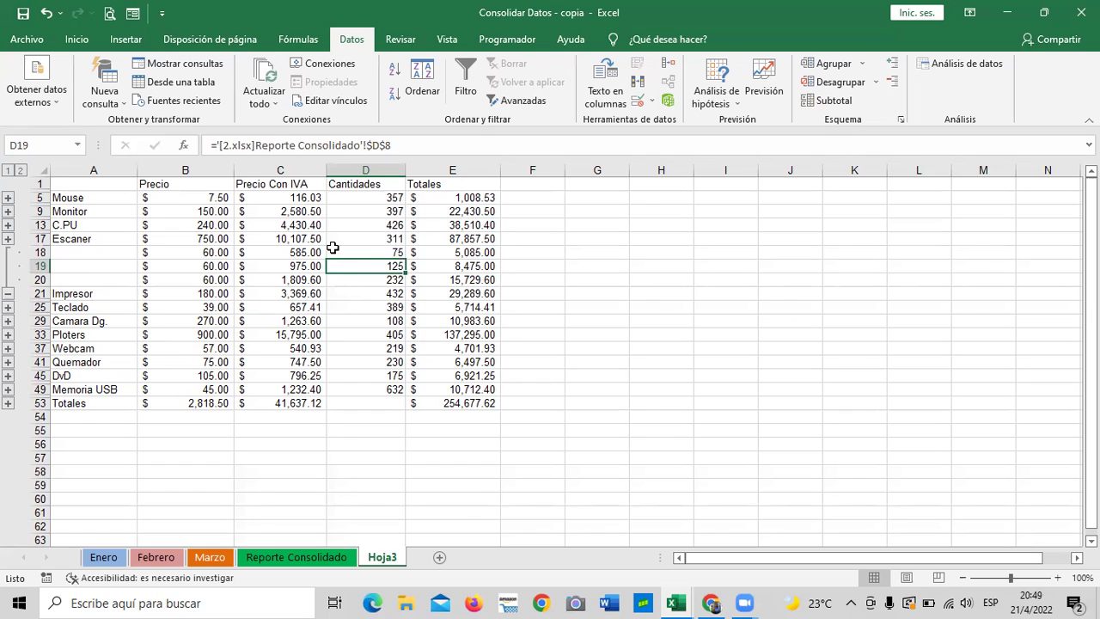
{"action": "key", "text": "Up"}
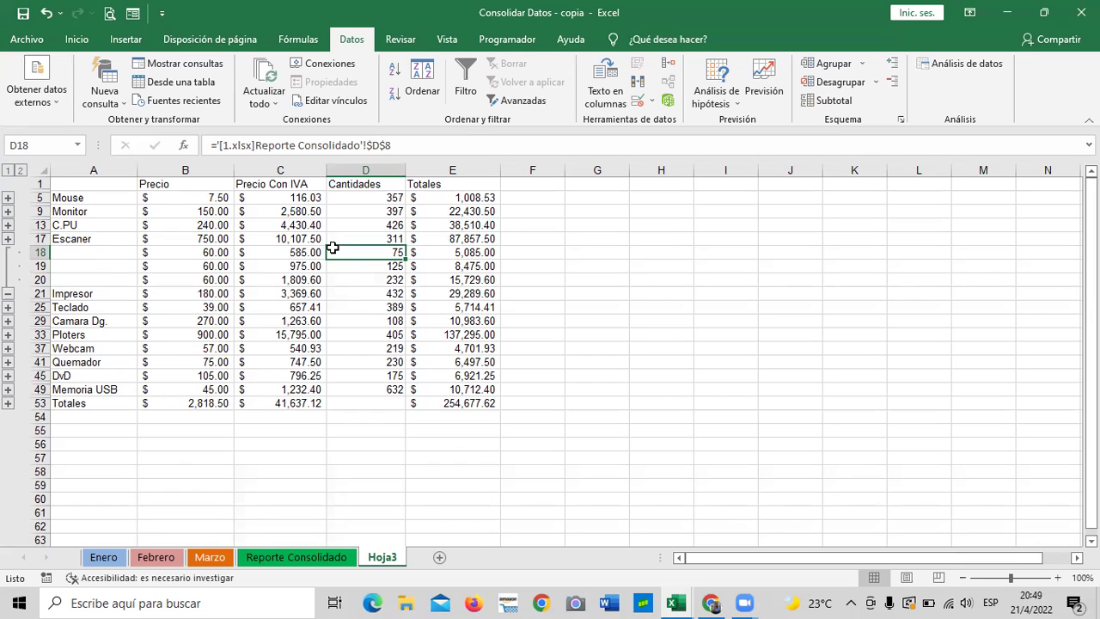
{"action": "key", "text": "Down"}
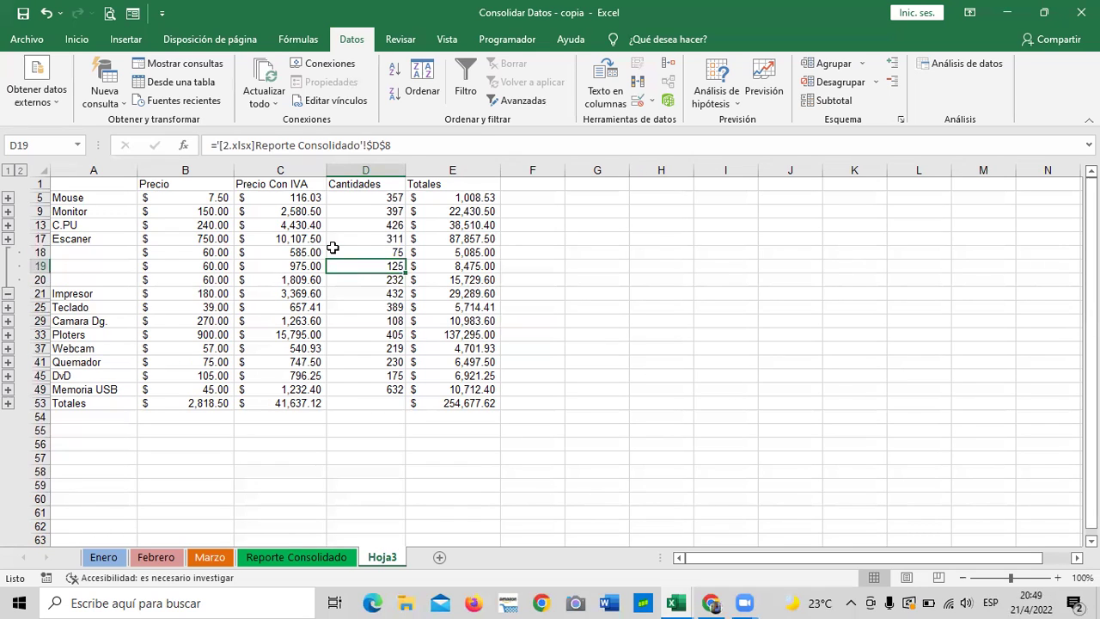
{"action": "key", "text": "Down"}
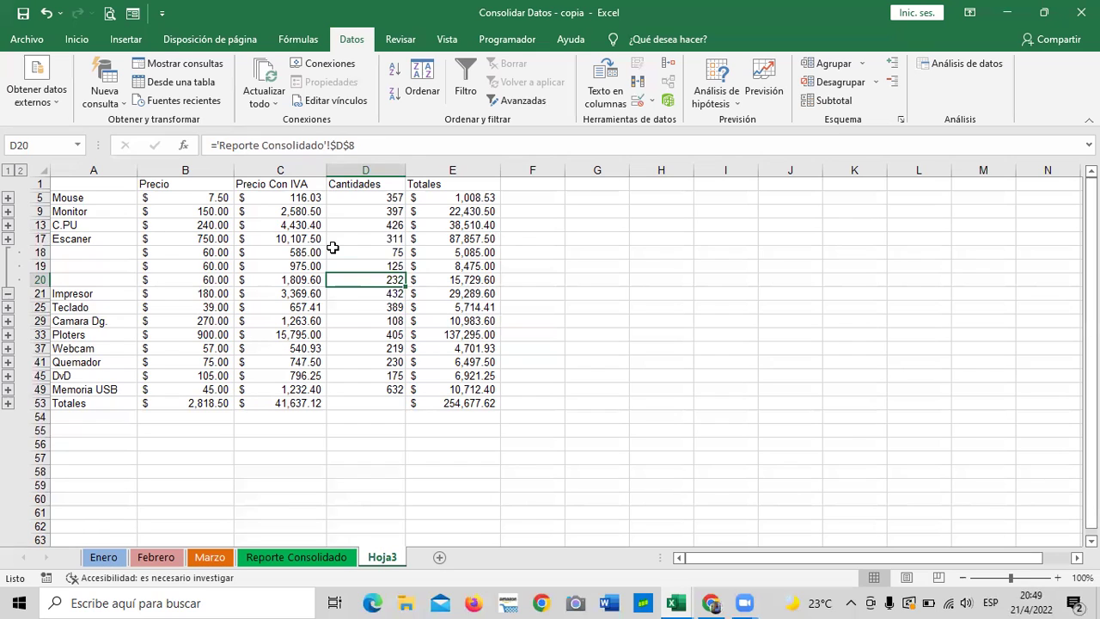
{"action": "key", "text": "Up"}
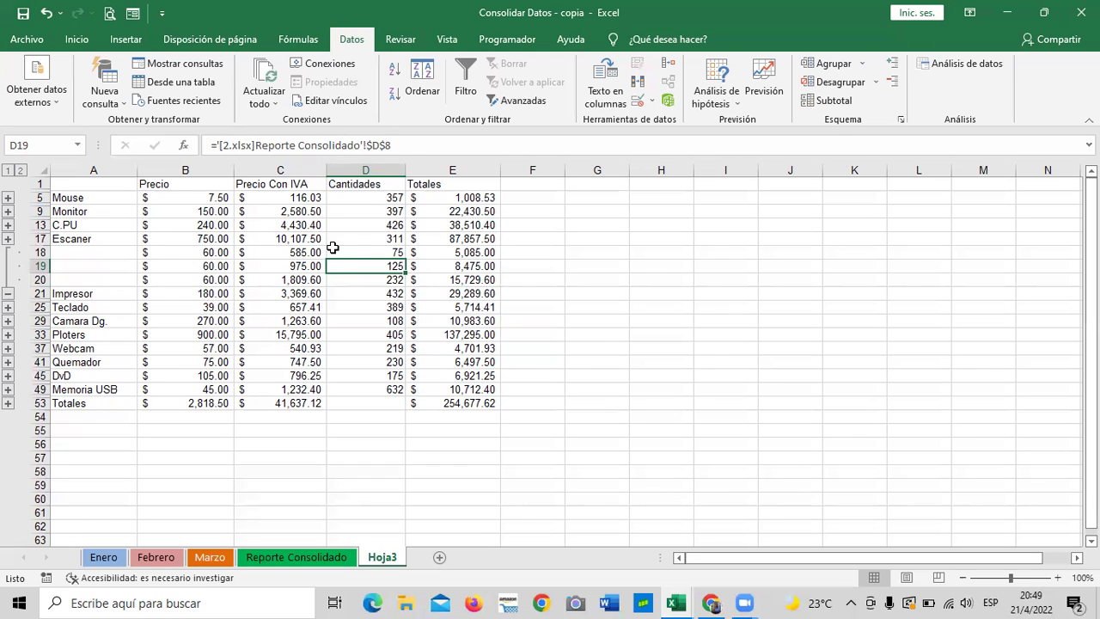
{"action": "key", "text": "Up"}
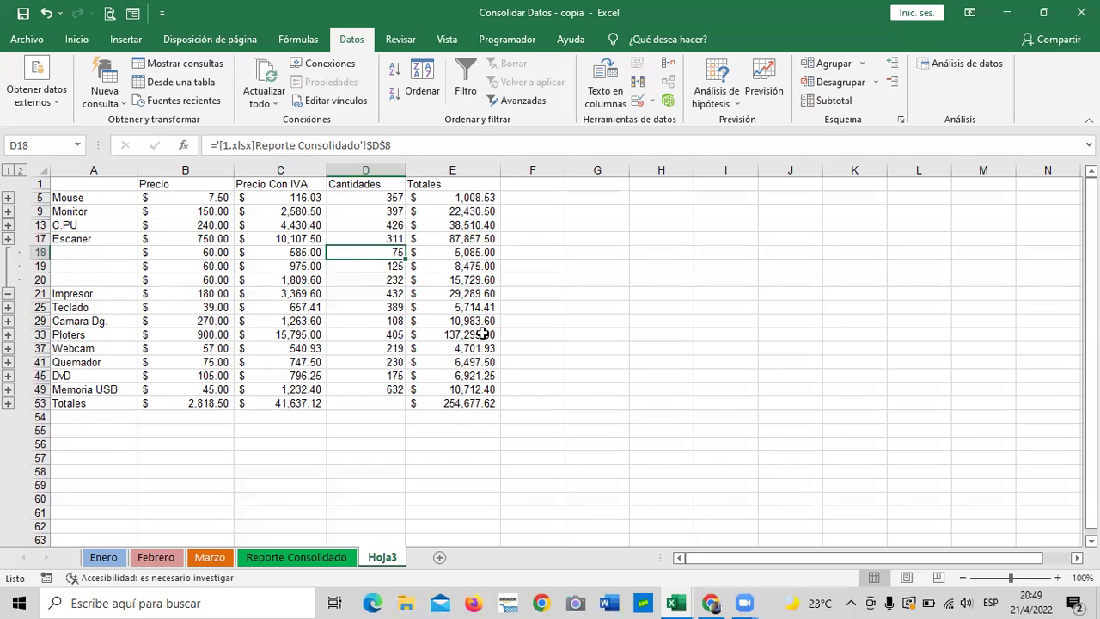
{"action": "left_click", "coordinate": [365, 266]}
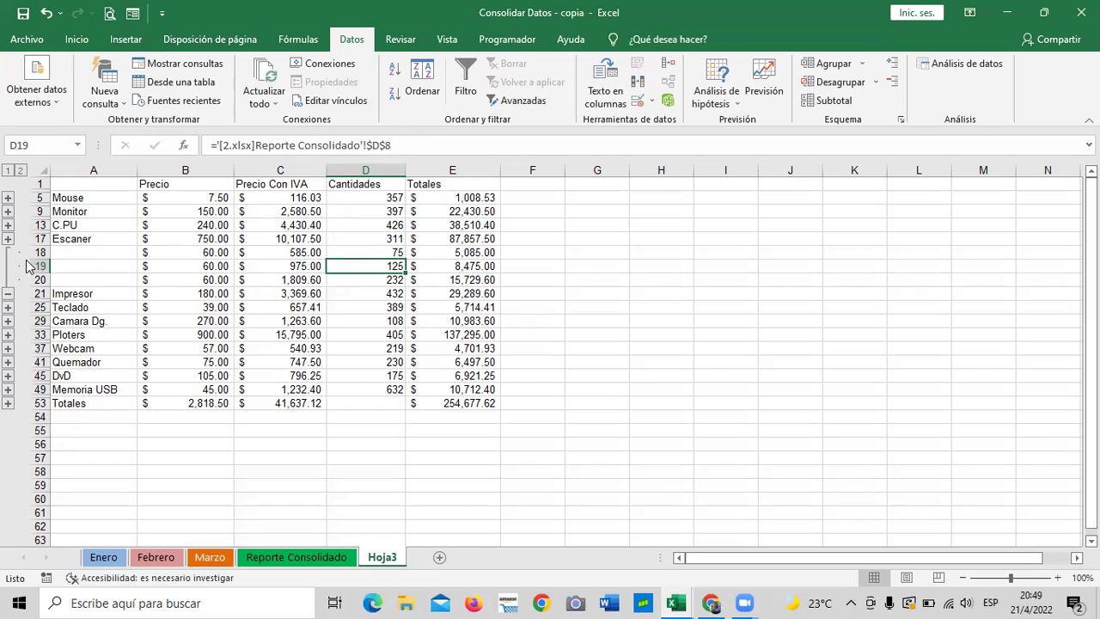
{"action": "left_click", "coordinate": [9, 294]}
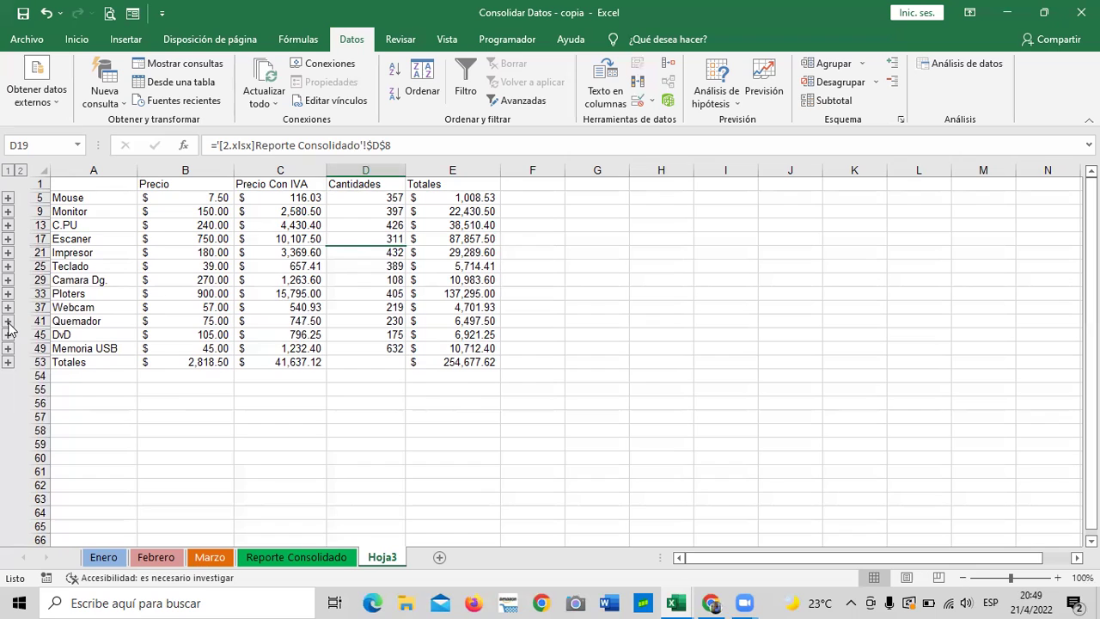
{"action": "left_click", "coordinate": [8, 321]}
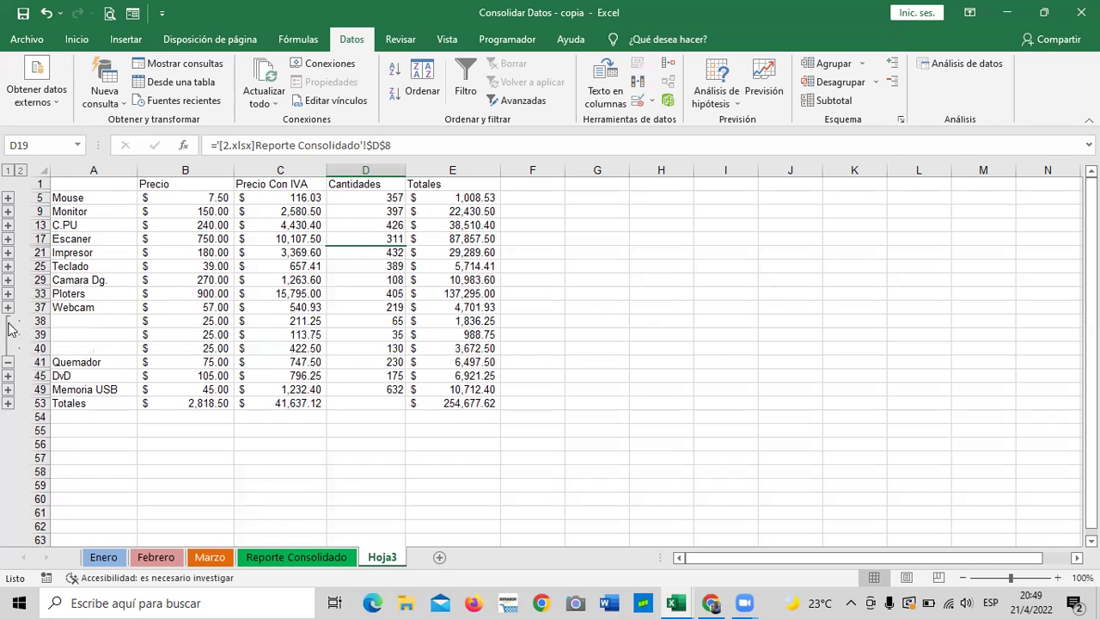
{"action": "left_click", "coordinate": [67, 365]}
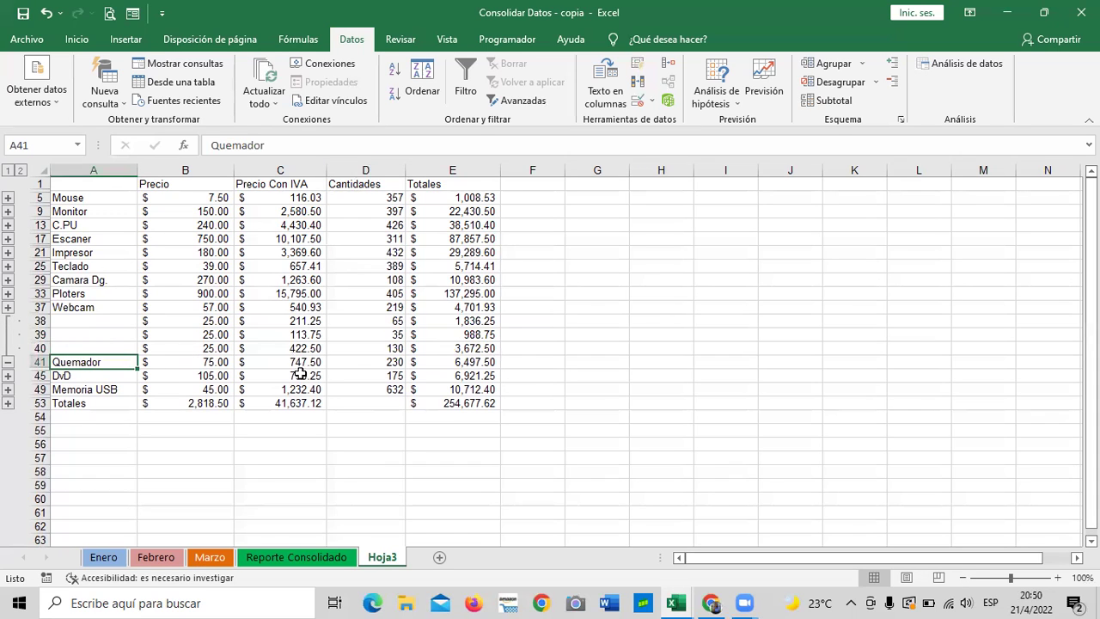
{"action": "left_click", "coordinate": [336, 362]}
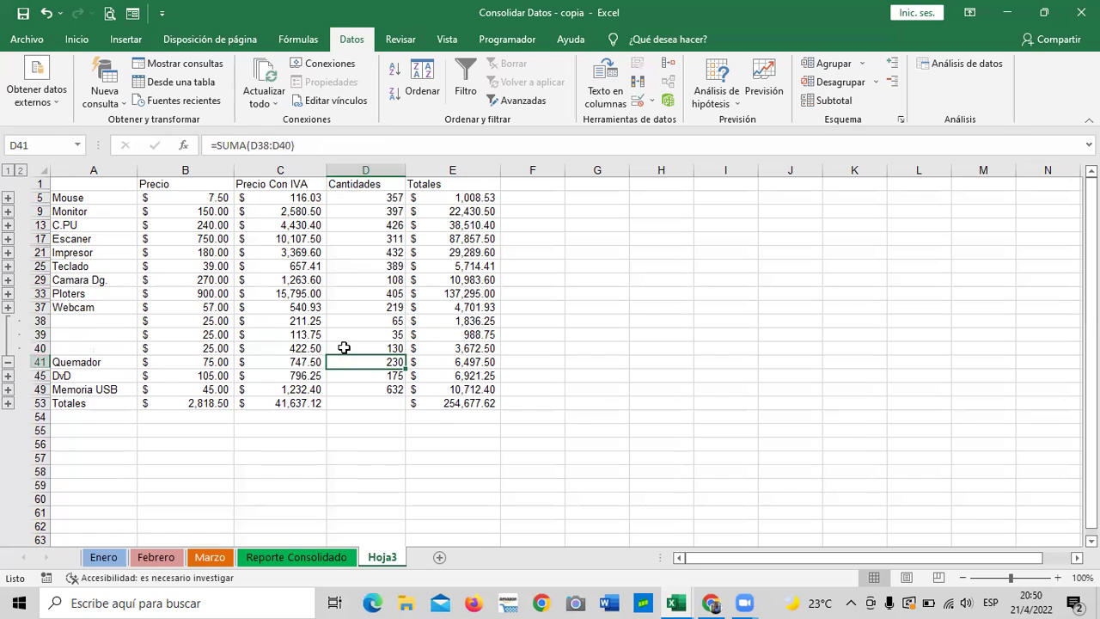
{"action": "left_click", "coordinate": [344, 345]}
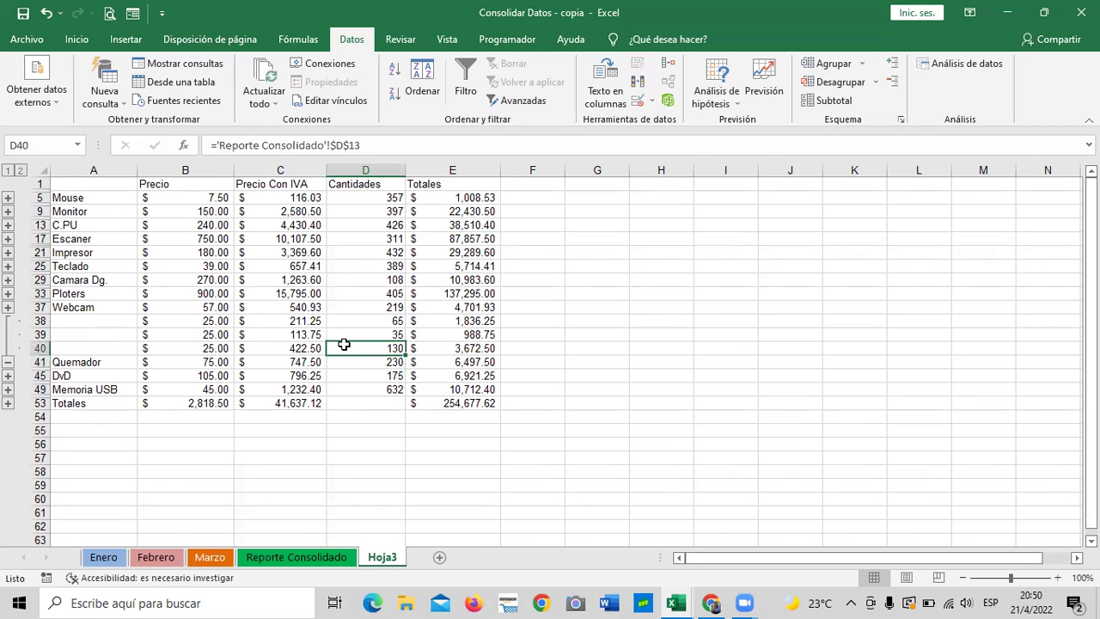
{"action": "left_click", "coordinate": [363, 362]}
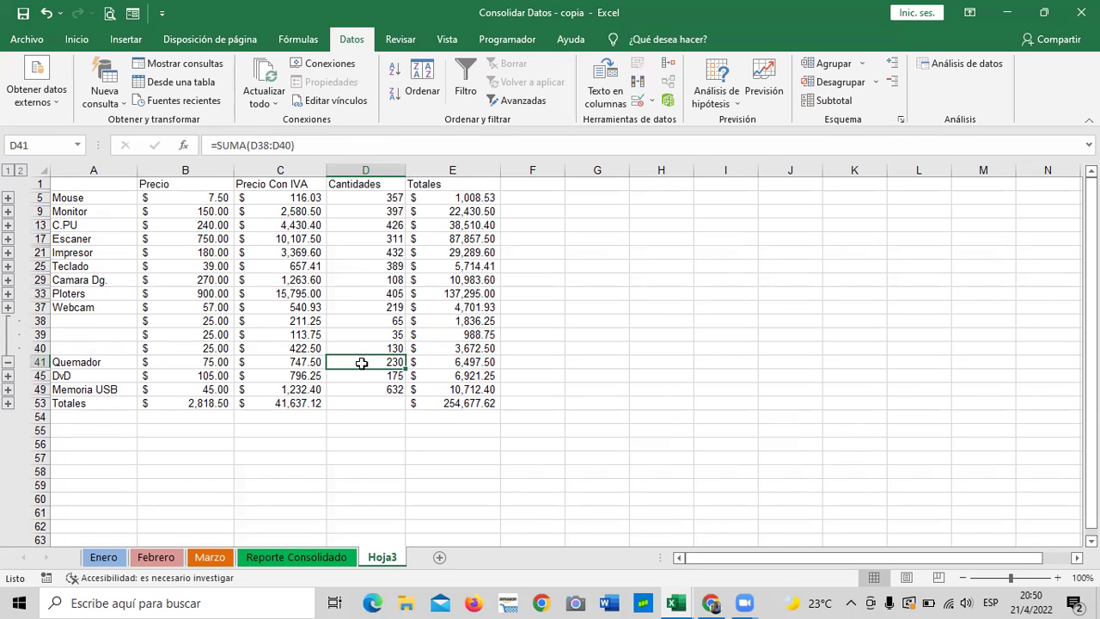
{"action": "left_click", "coordinate": [358, 348]}
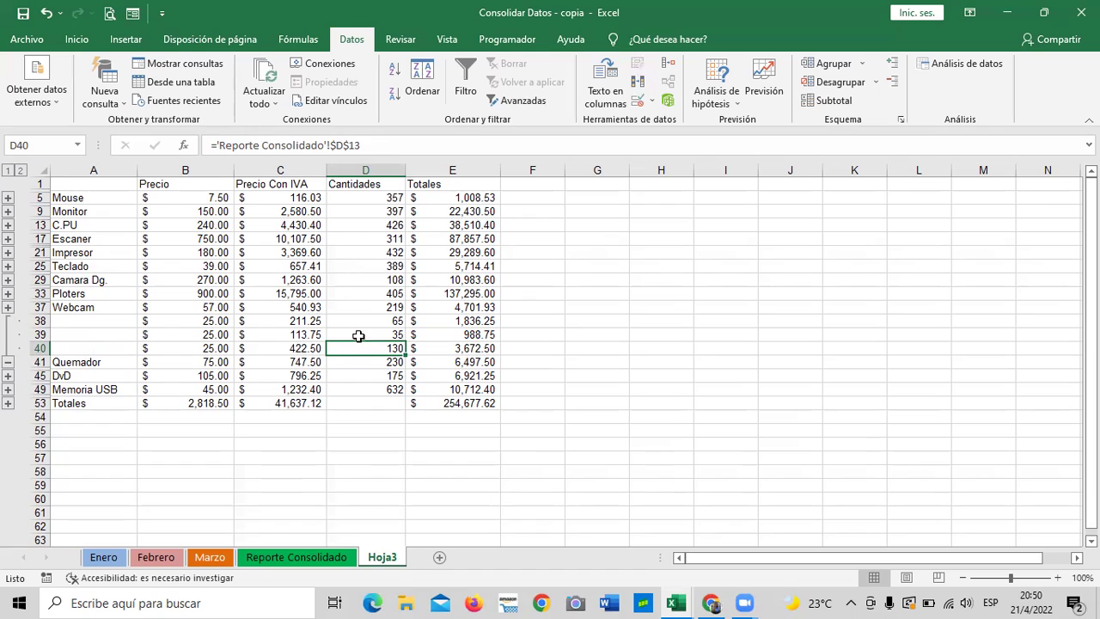
{"action": "left_click", "coordinate": [355, 334]}
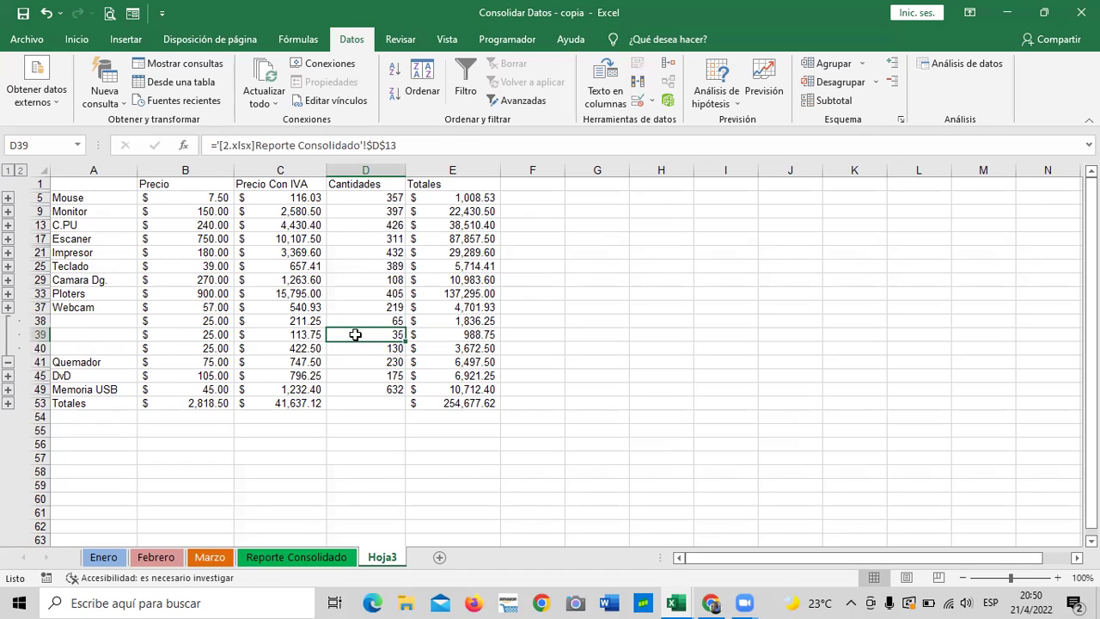
{"action": "left_click", "coordinate": [353, 321]}
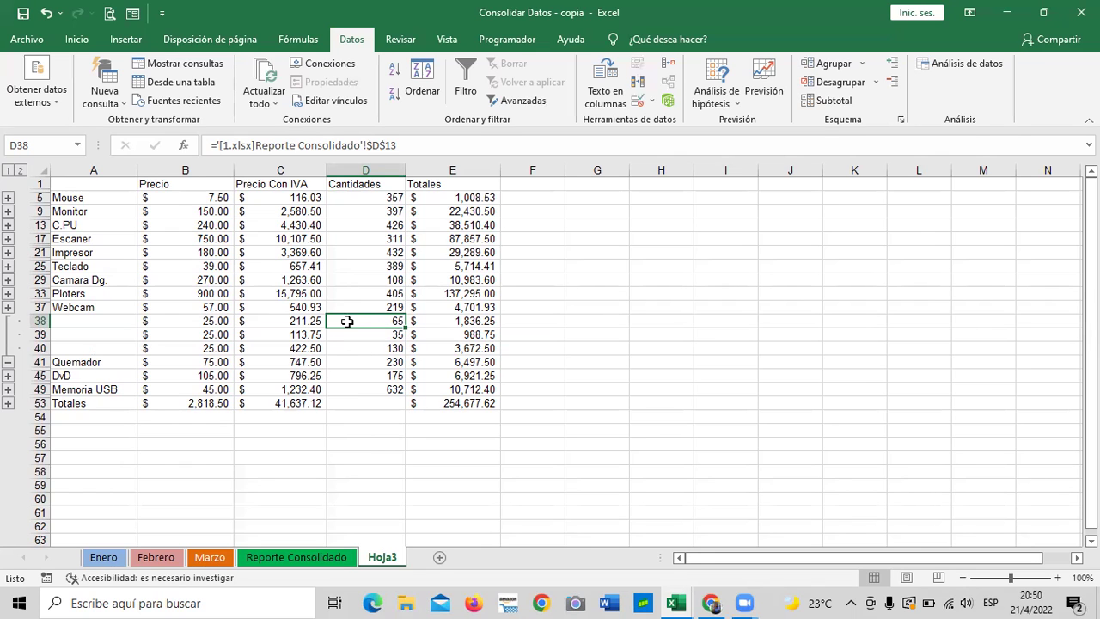
{"action": "left_click", "coordinate": [8, 362]}
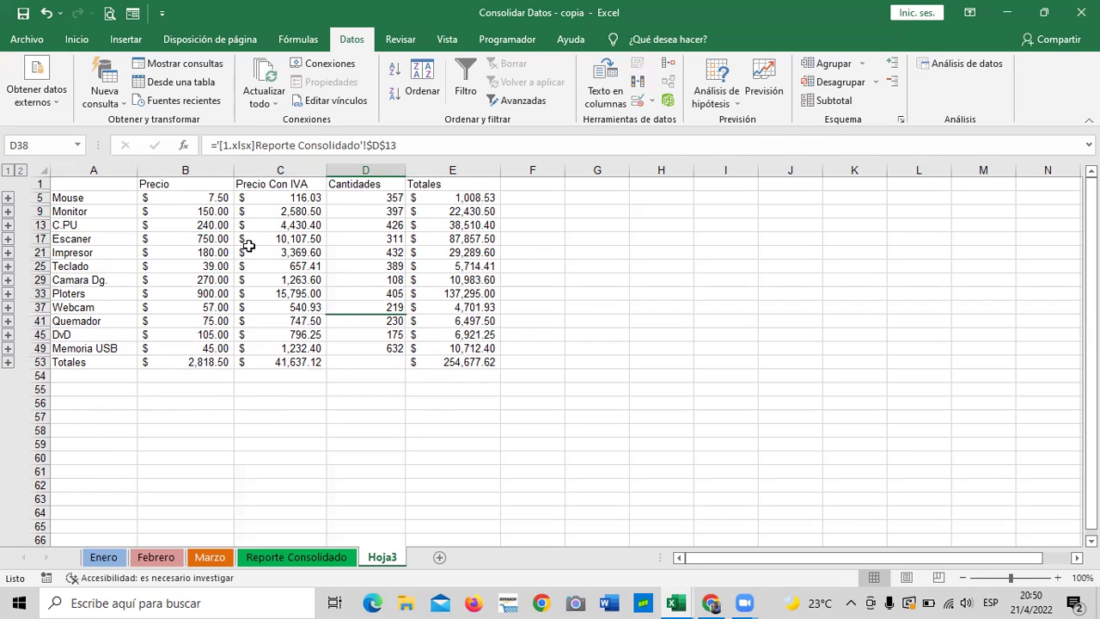
- Delete all three existing references from the Consolidar list
{"action": "left_click", "coordinate": [668, 64]}
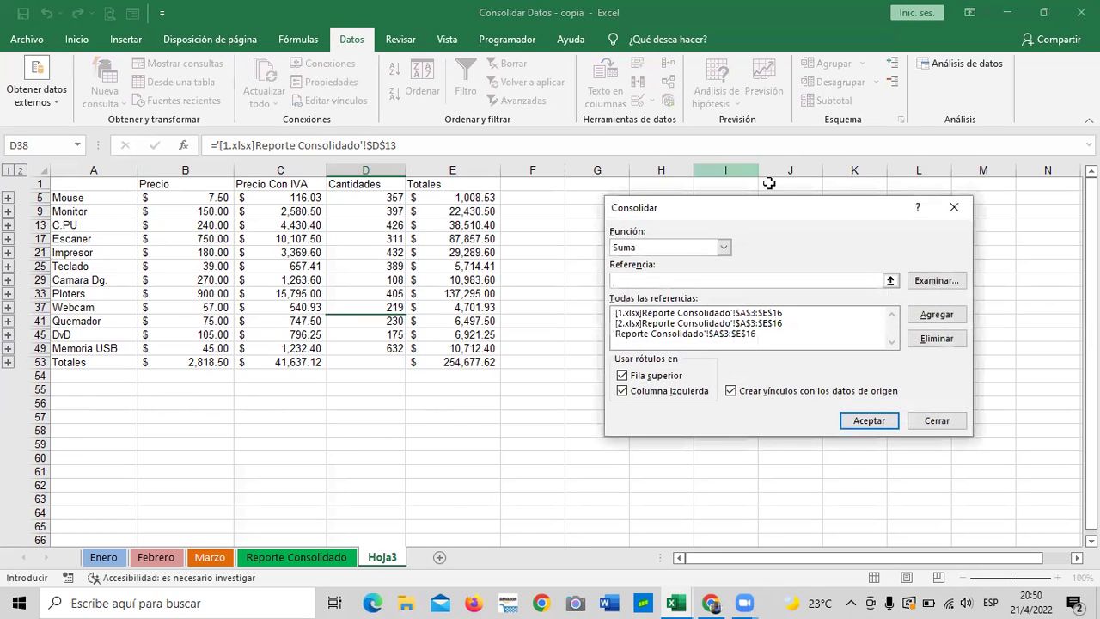
{"action": "left_click_drag", "start_coordinate": [762, 208], "coordinate": [705, 146]}
{"action": "left_click", "coordinate": [636, 273]}
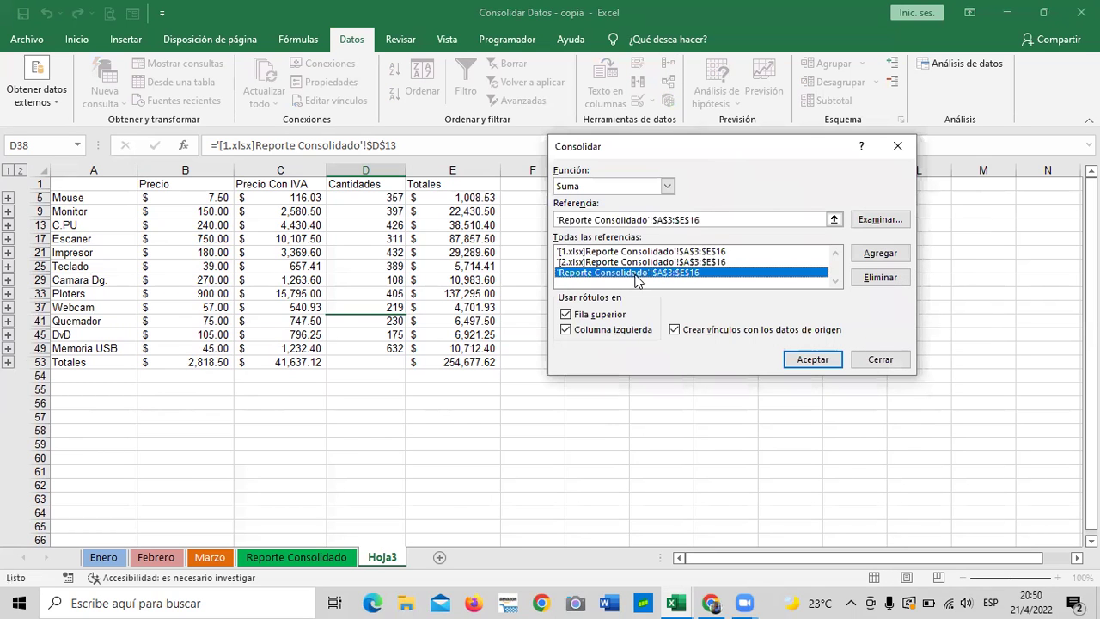
{"action": "left_click", "coordinate": [883, 277]}
{"action": "left_click", "coordinate": [724, 253]}
{"action": "left_click", "coordinate": [880, 277]}
{"action": "left_click", "coordinate": [712, 252]}
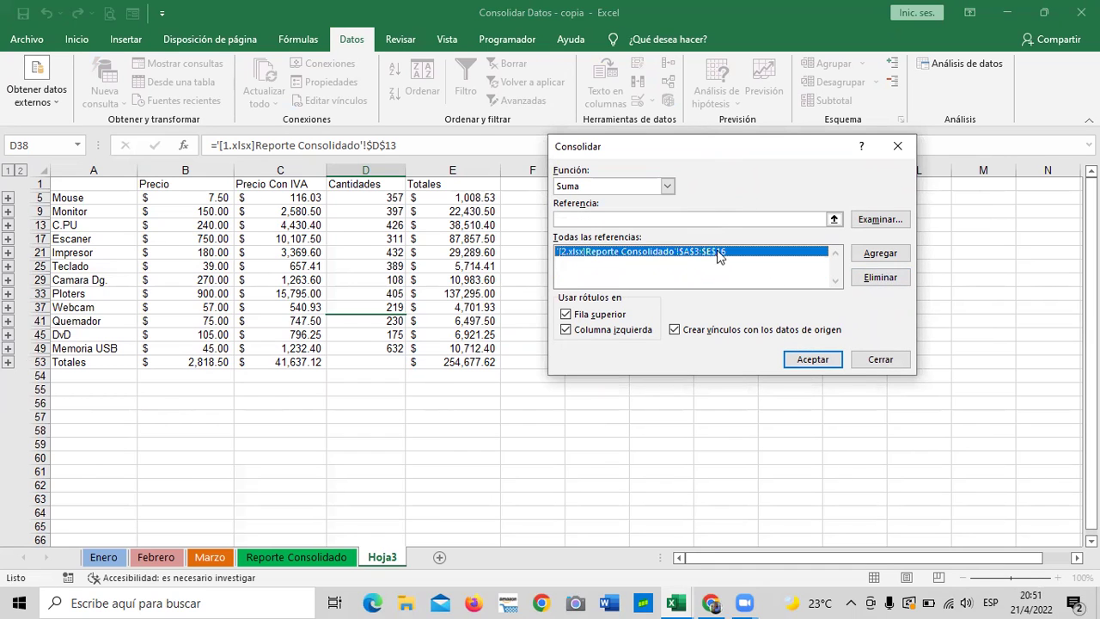
{"action": "left_click", "coordinate": [870, 283]}
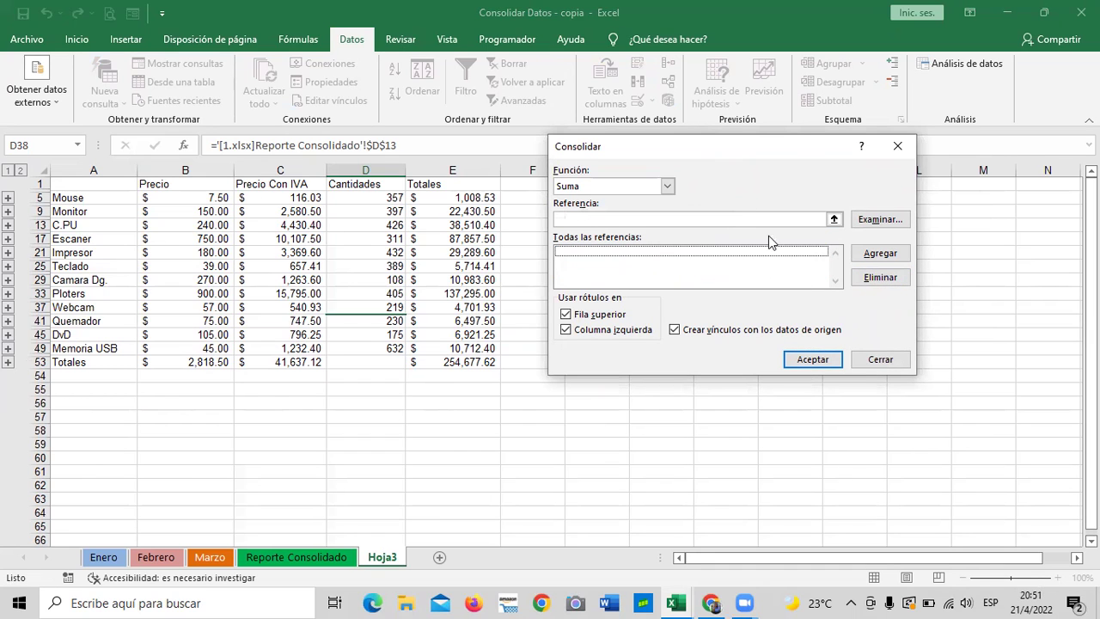
- Browse to the Desktop workbook 'tabla dinamica con formula' as the new reference
{"action": "left_click", "coordinate": [881, 220]}
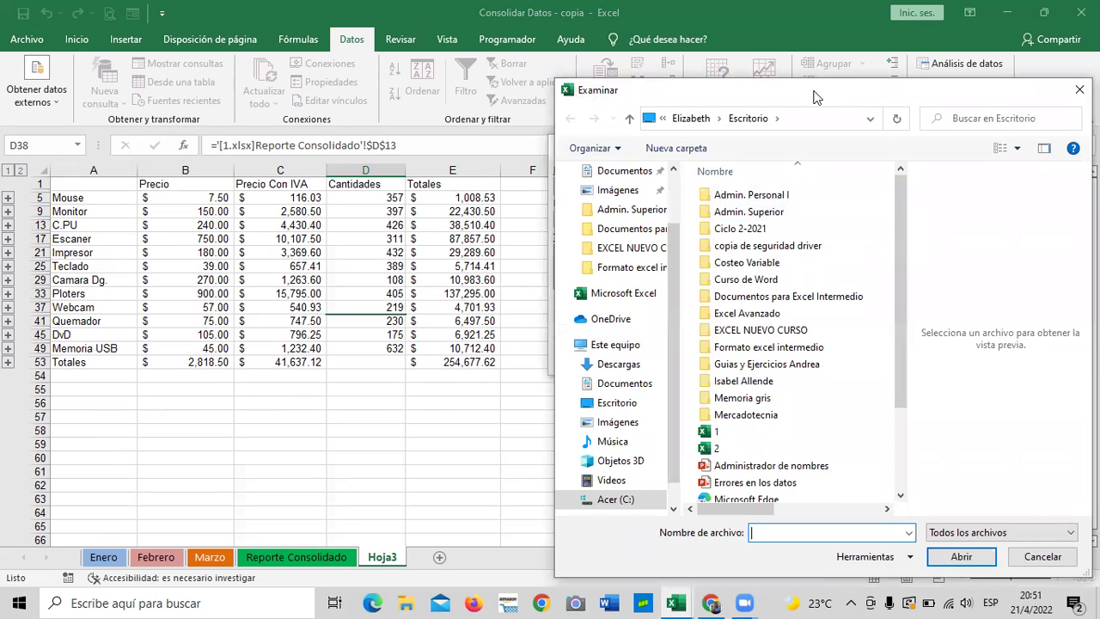
{"action": "left_click_drag", "start_coordinate": [815, 96], "coordinate": [629, 75]}
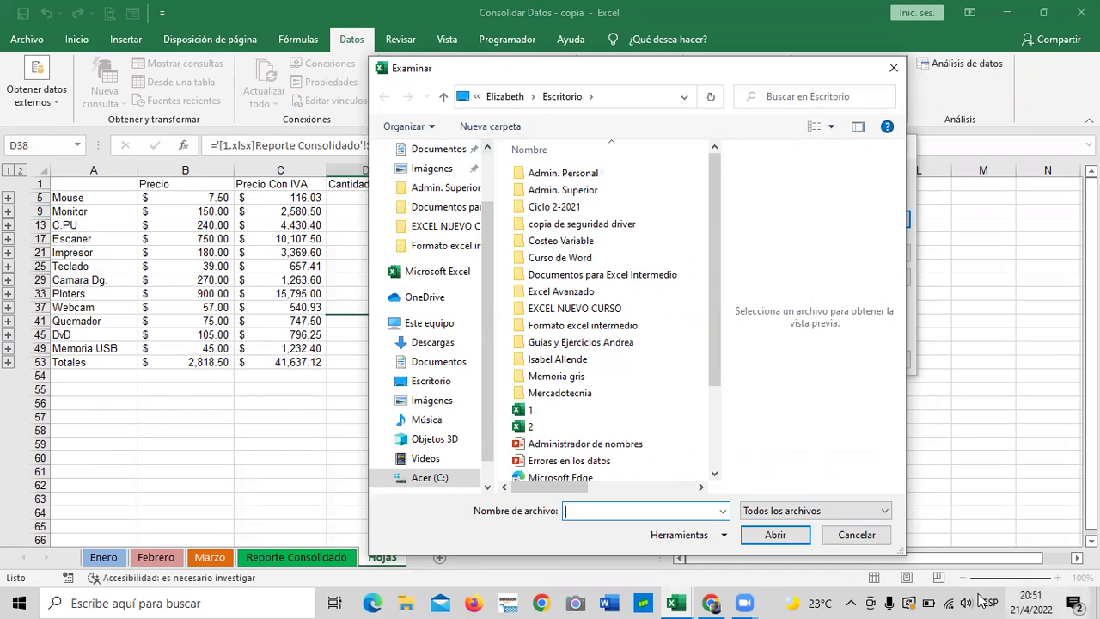
{"action": "left_click_drag", "start_coordinate": [719, 373], "coordinate": [696, 463]}
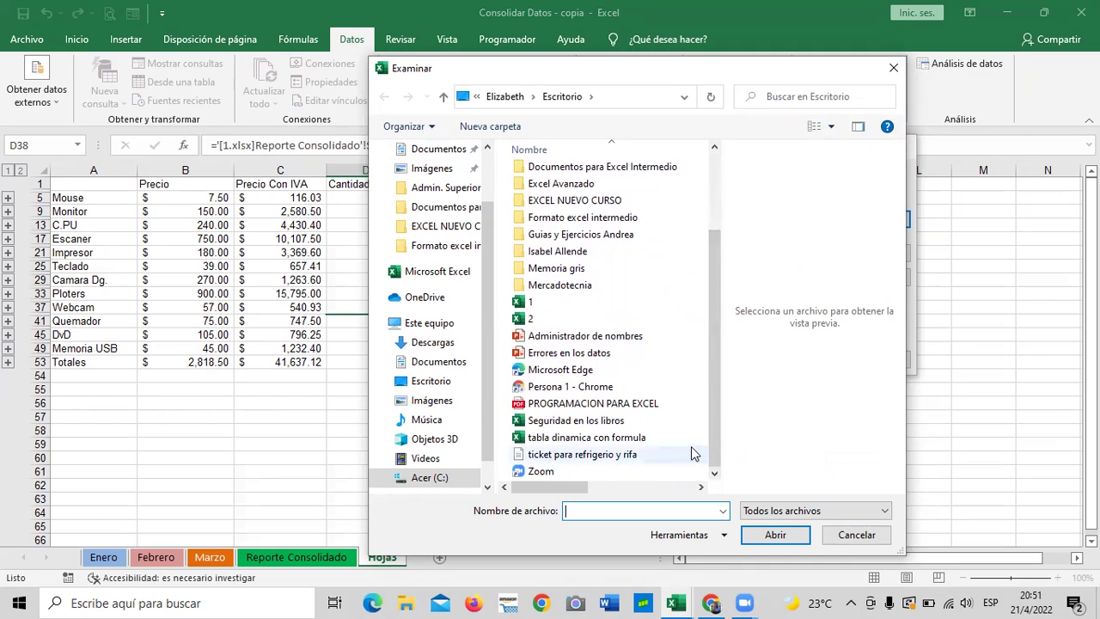
{"action": "left_click", "coordinate": [548, 438]}
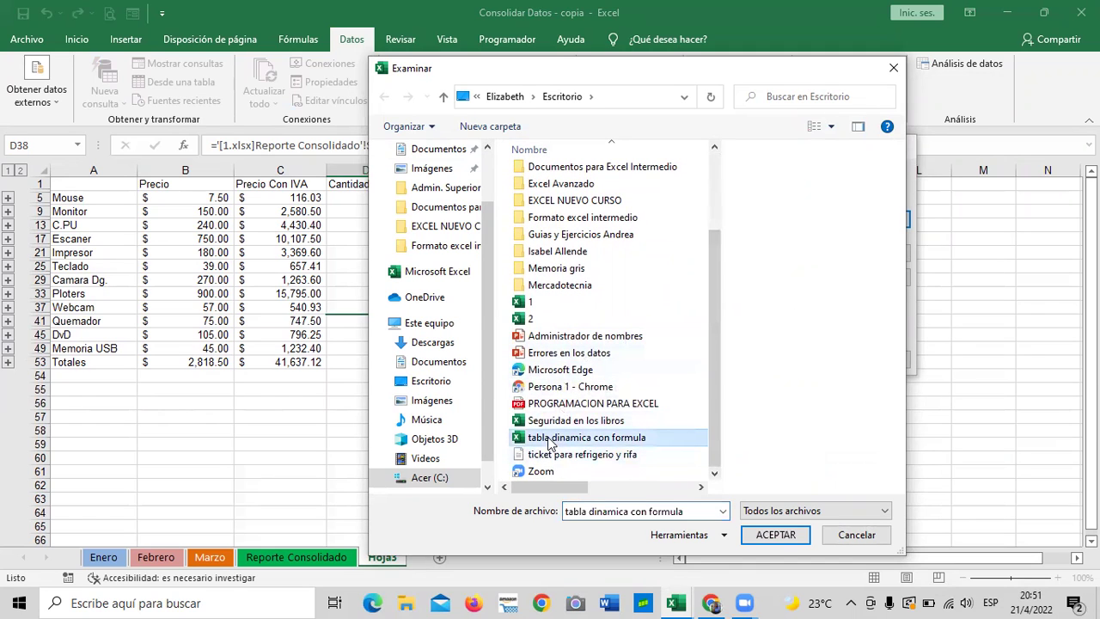
{"action": "left_click", "coordinate": [777, 533]}
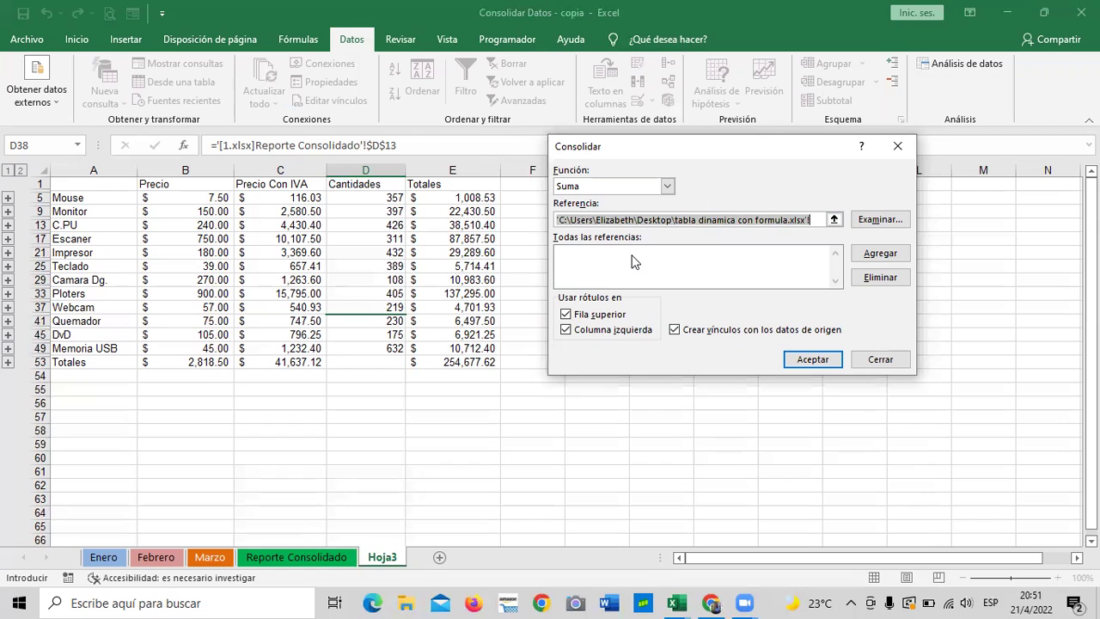
- Dismiss the invalid-reference error on Agregar, close Consolidar and reopen it empty
{"action": "left_click", "coordinate": [879, 254]}
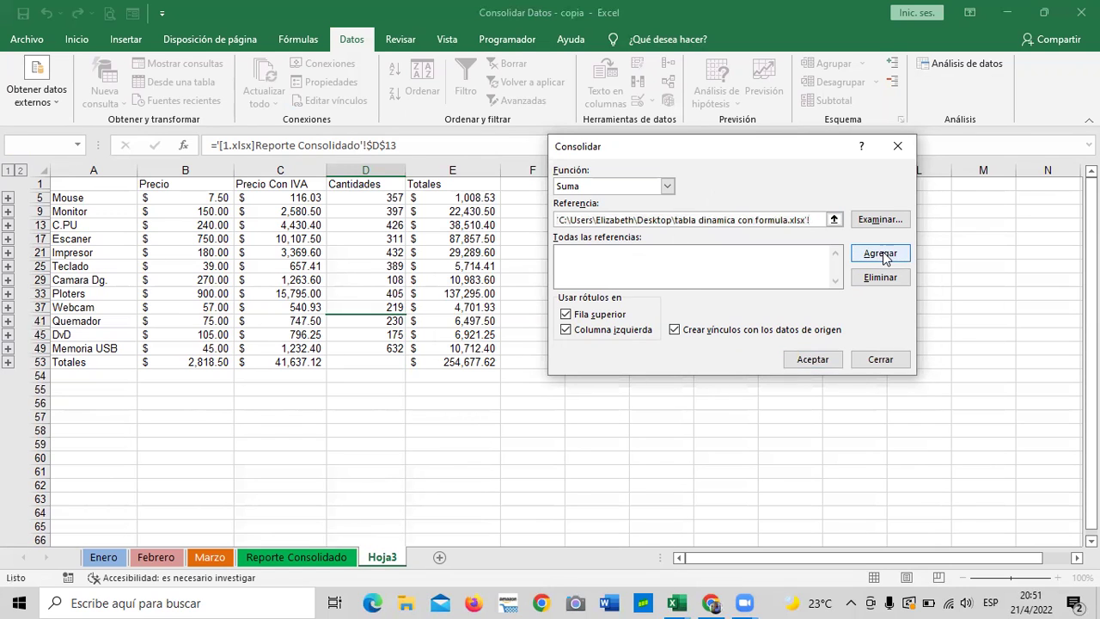
{"action": "left_click", "coordinate": [557, 347]}
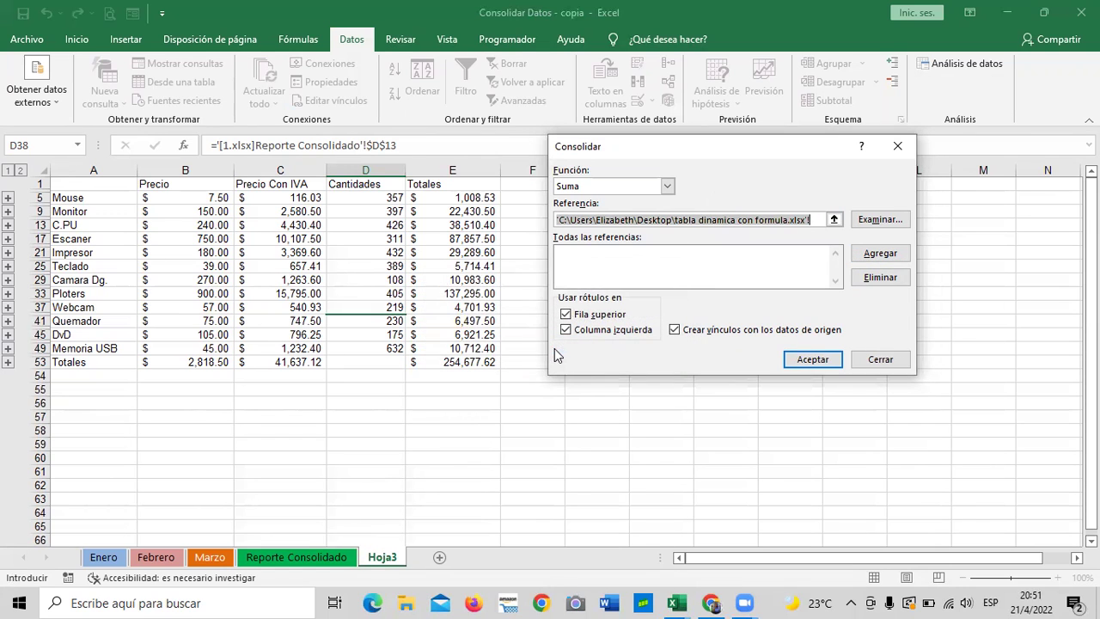
{"action": "left_click", "coordinate": [900, 287]}
{"action": "left_click", "coordinate": [895, 150]}
{"action": "left_click", "coordinate": [708, 404]}
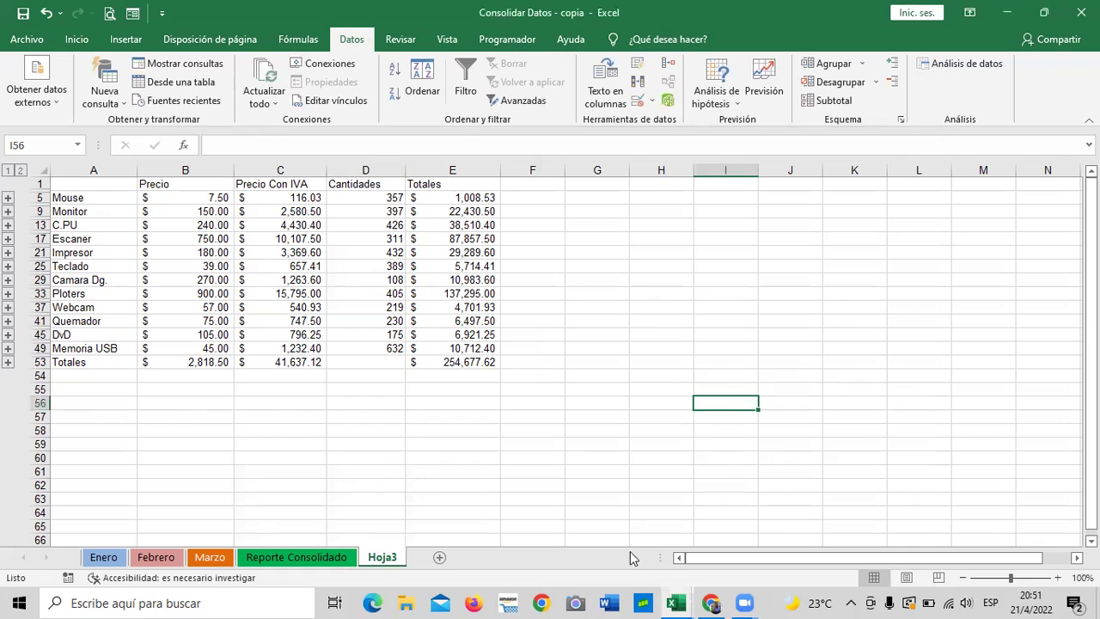
{"action": "mouse_move", "coordinate": [676, 602]}
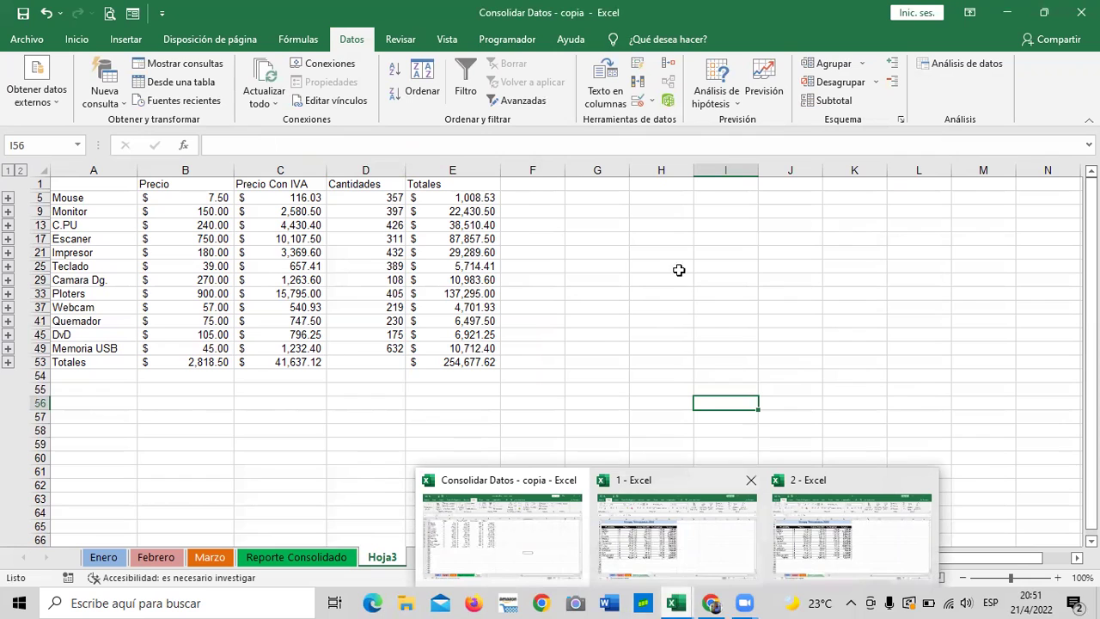
{"action": "left_click", "coordinate": [671, 67]}
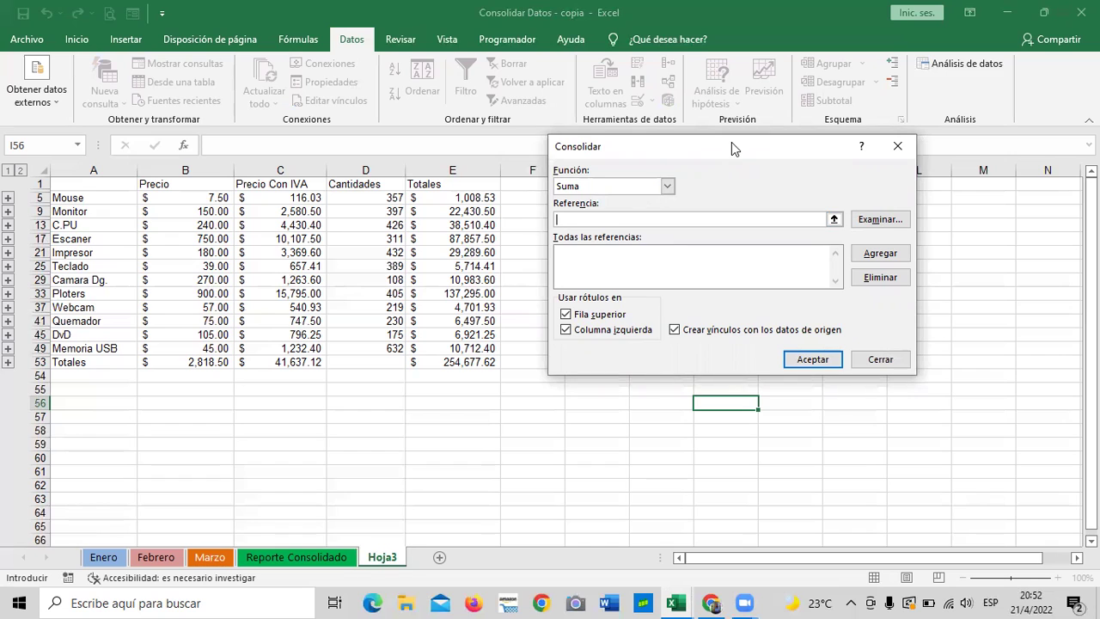
- Review the Función options, then close Consolidar without adding any reference
{"action": "left_click_drag", "start_coordinate": [731, 142], "coordinate": [770, 143]}
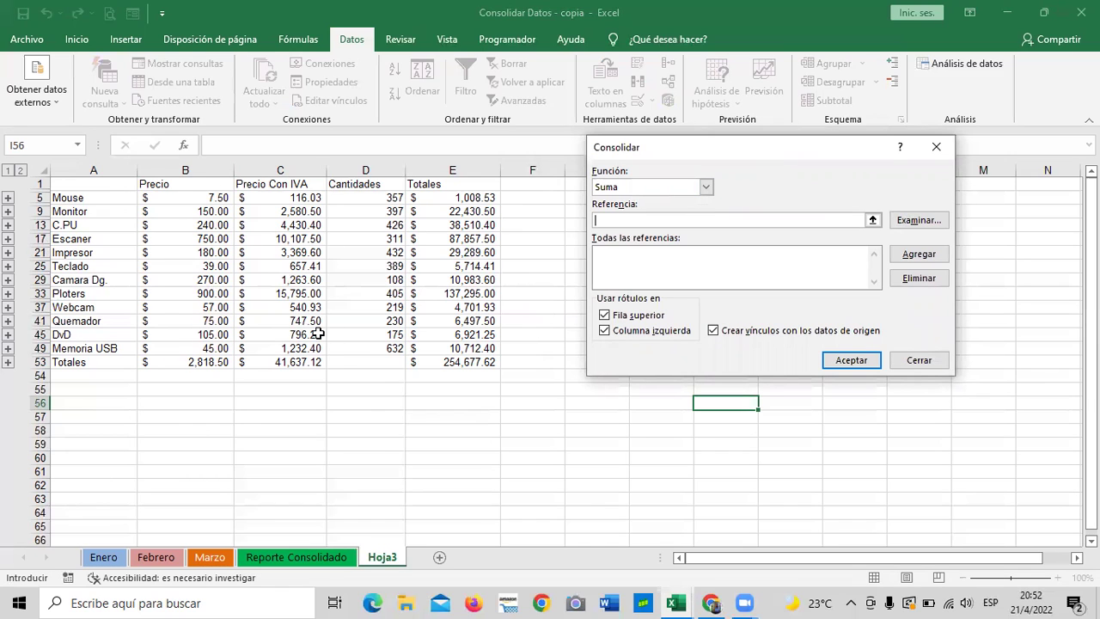
{"action": "left_click", "coordinate": [705, 187]}
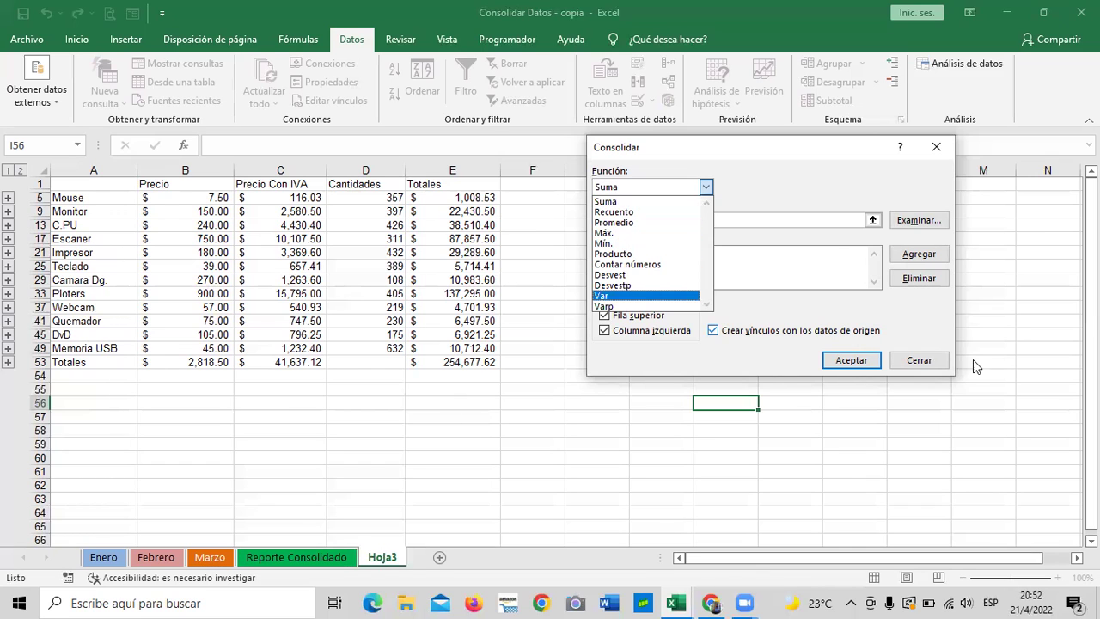
{"action": "left_click", "coordinate": [917, 361]}
{"action": "left_click", "coordinate": [917, 360]}
{"action": "left_click", "coordinate": [825, 306]}
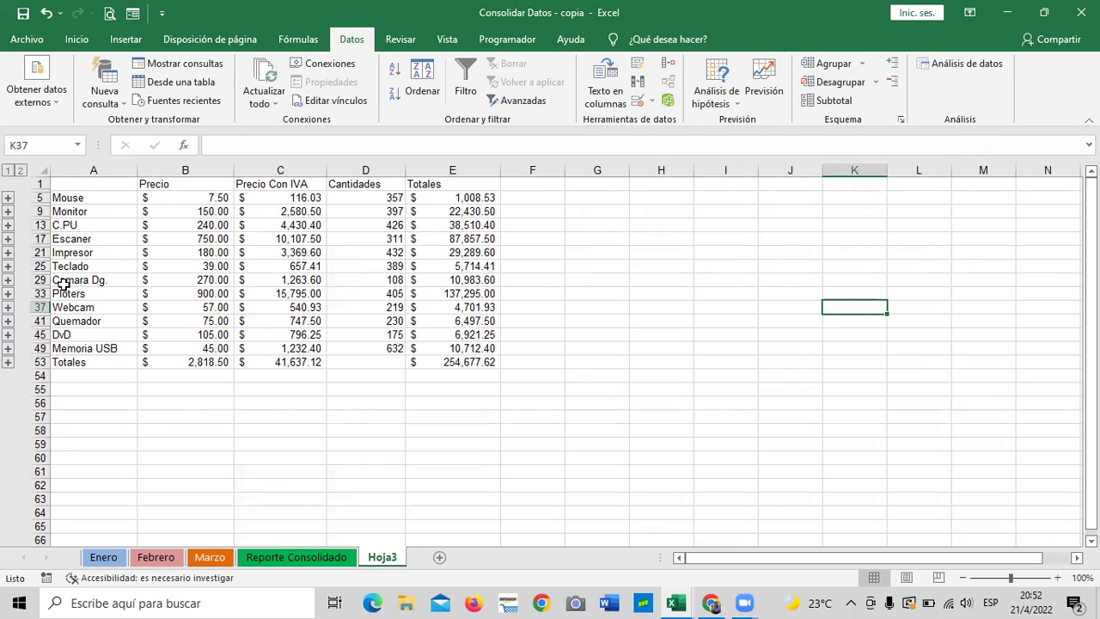
- Expand every outline group in Hoja3 and scroll through all the detail rows
{"action": "left_click", "coordinate": [20, 170]}
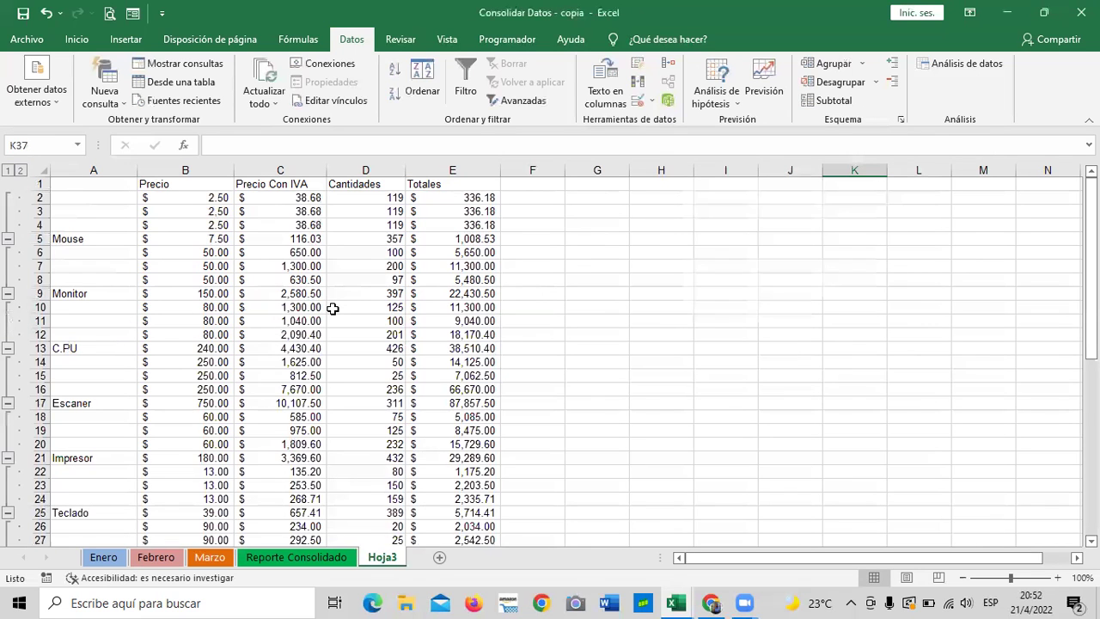
{"action": "scroll", "coordinate": [566, 314], "scroll_direction": "down", "scroll_amount": 2}
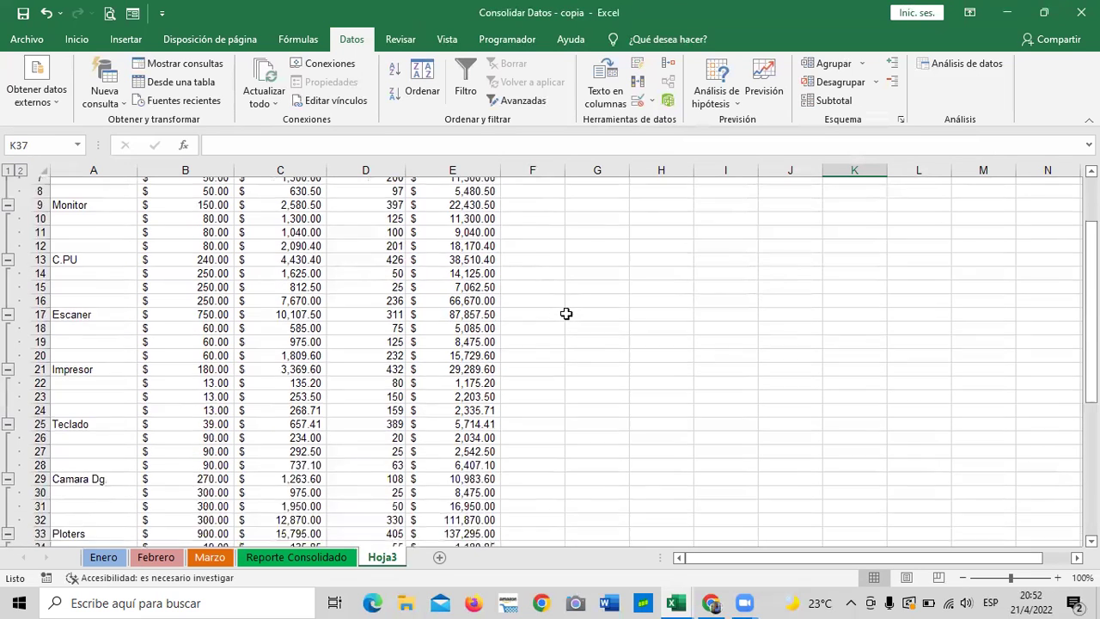
{"action": "scroll", "coordinate": [566, 313], "scroll_direction": "down", "scroll_amount": 8}
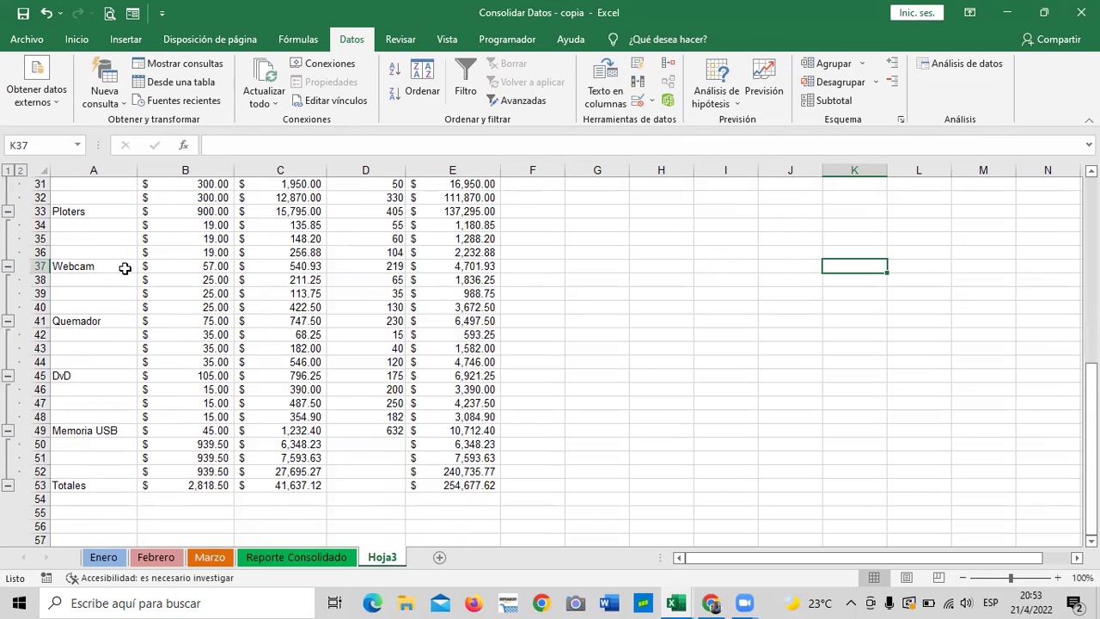
{"action": "scroll", "coordinate": [109, 287], "scroll_direction": "up", "scroll_amount": 4}
{"action": "scroll", "coordinate": [120, 318], "scroll_direction": "up", "scroll_amount": 4}
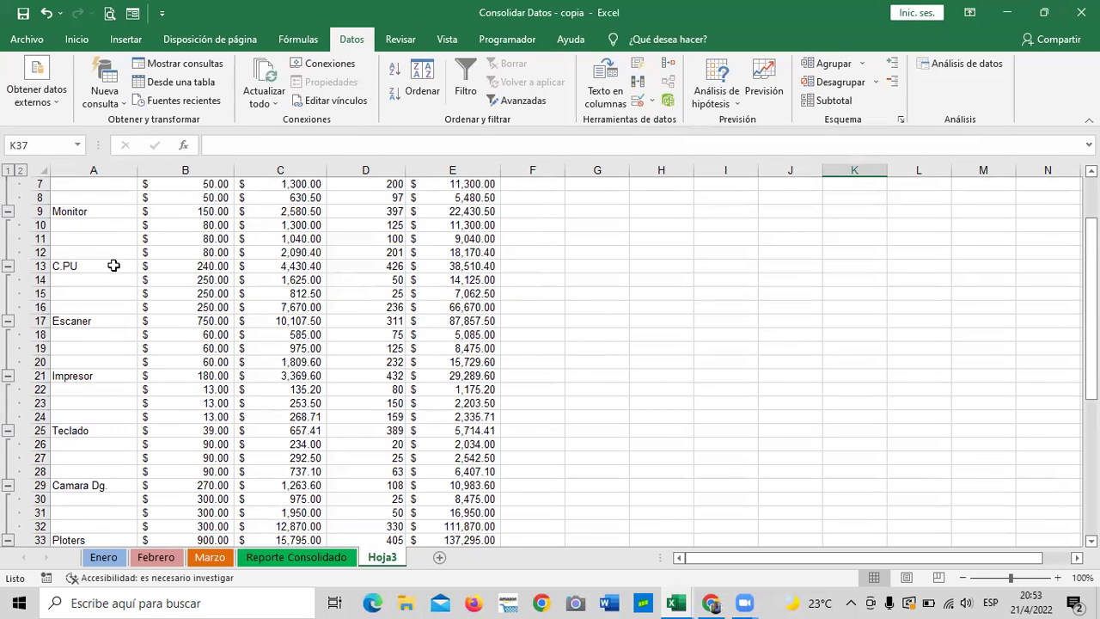
{"action": "scroll", "coordinate": [274, 294], "scroll_direction": "up", "scroll_amount": 2}
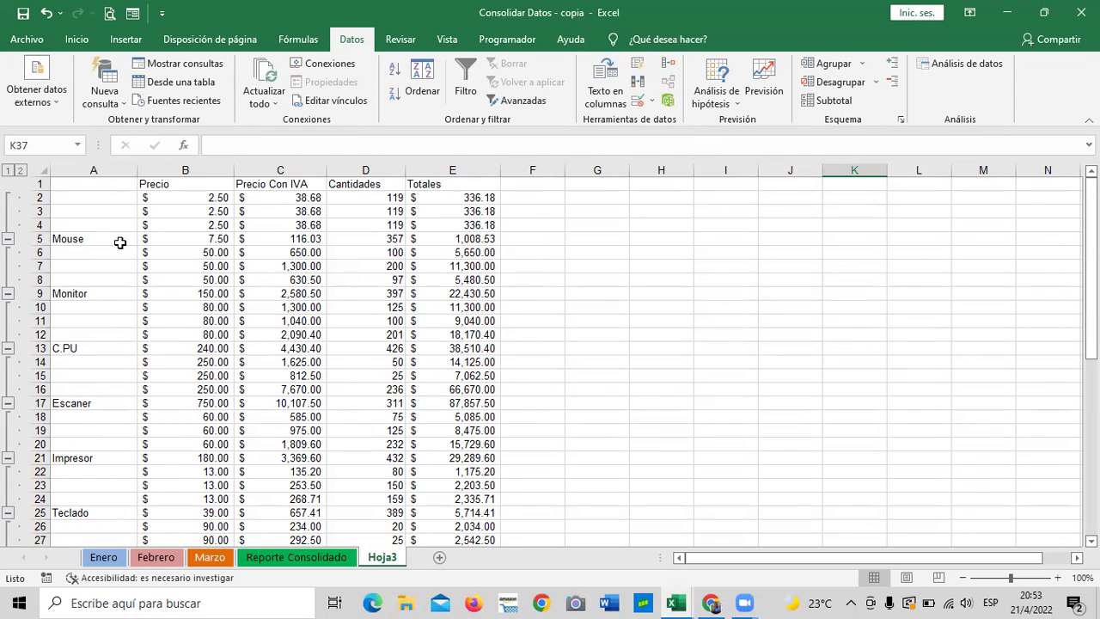
- Check the linked formulas in D2, D3 and D4, then collapse the outline to level 1
{"action": "left_click", "coordinate": [383, 200]}
{"action": "left_click", "coordinate": [372, 213]}
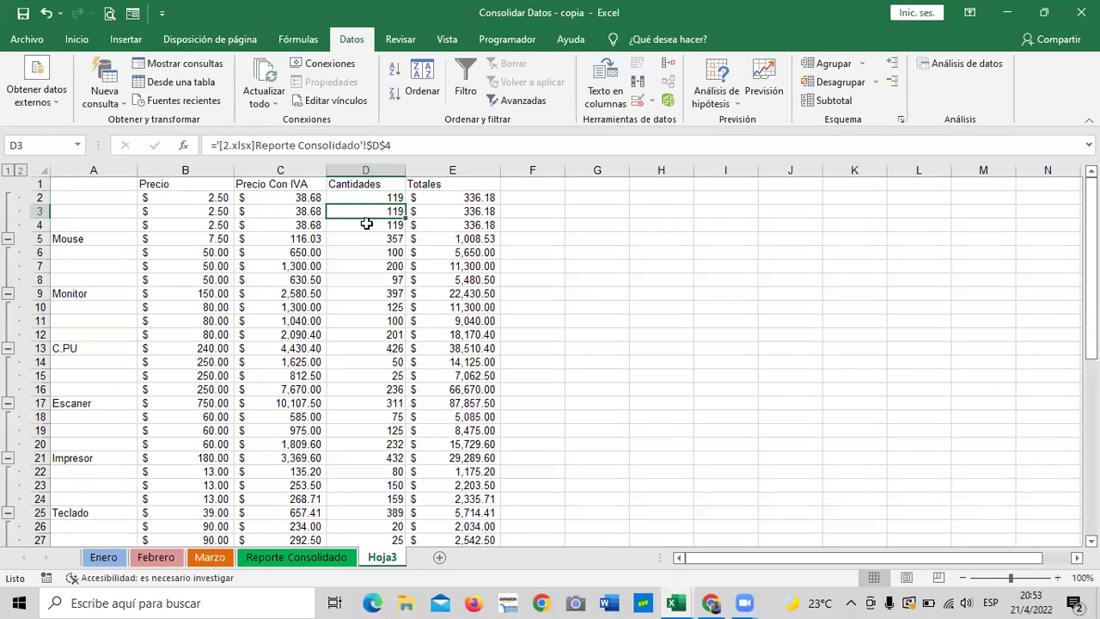
{"action": "left_click", "coordinate": [367, 226]}
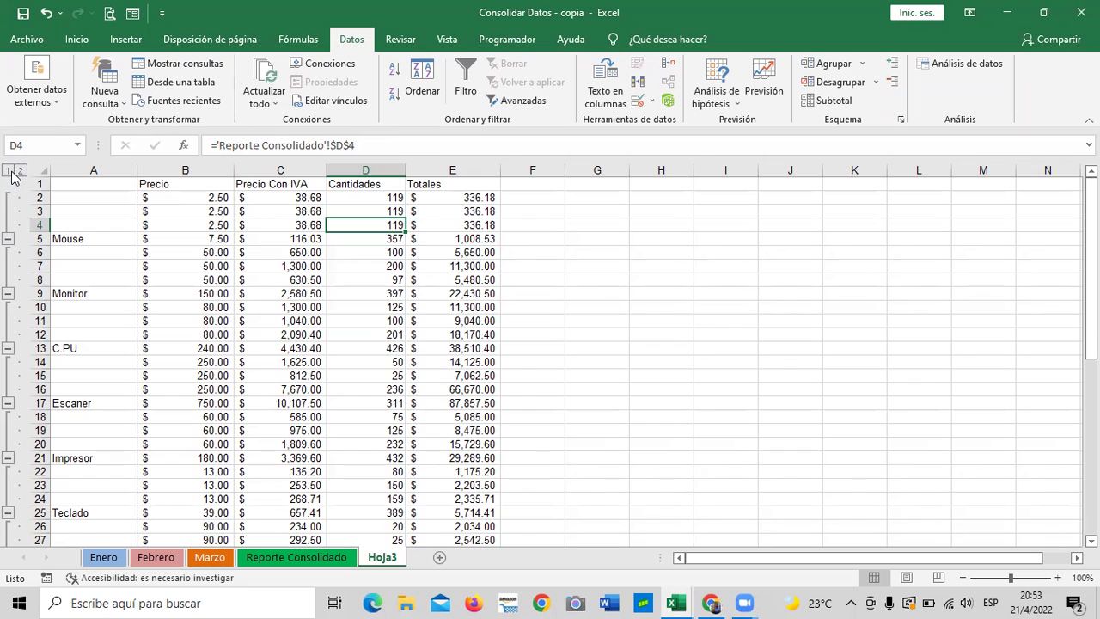
{"action": "left_click", "coordinate": [8, 171]}
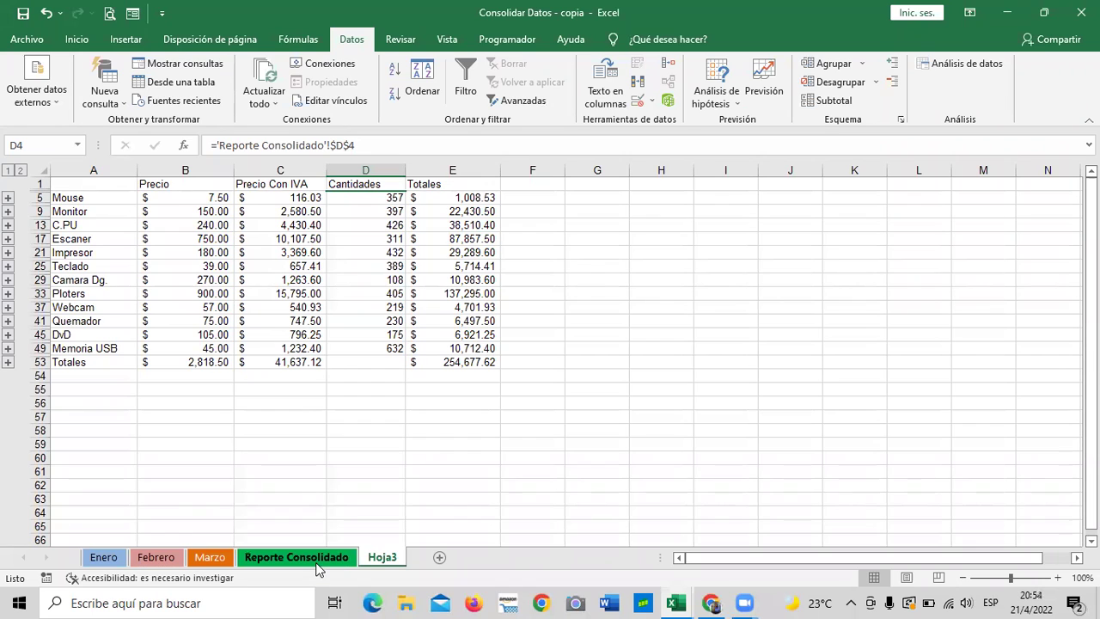
{"action": "mouse_move", "coordinate": [677, 603]}
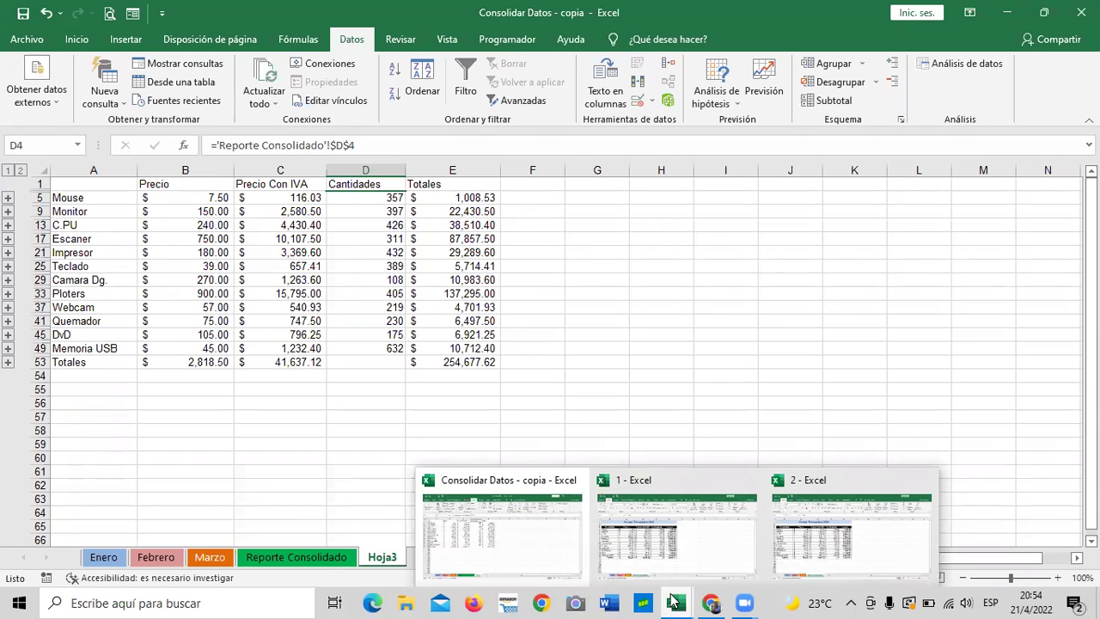
{"action": "left_click", "coordinate": [716, 547]}
{"action": "left_click", "coordinate": [416, 291]}
{"action": "left_click", "coordinate": [401, 371]}
{"action": "left_click", "coordinate": [403, 403]}
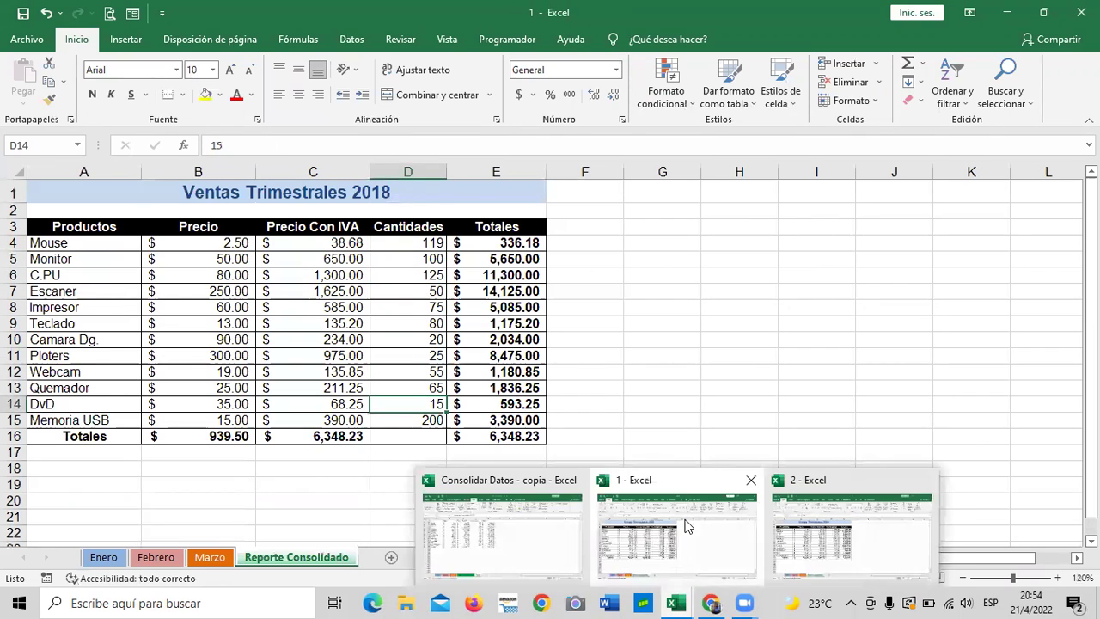
{"action": "left_click", "coordinate": [808, 556]}
{"action": "left_click", "coordinate": [418, 298]}
{"action": "left_click", "coordinate": [418, 344]}
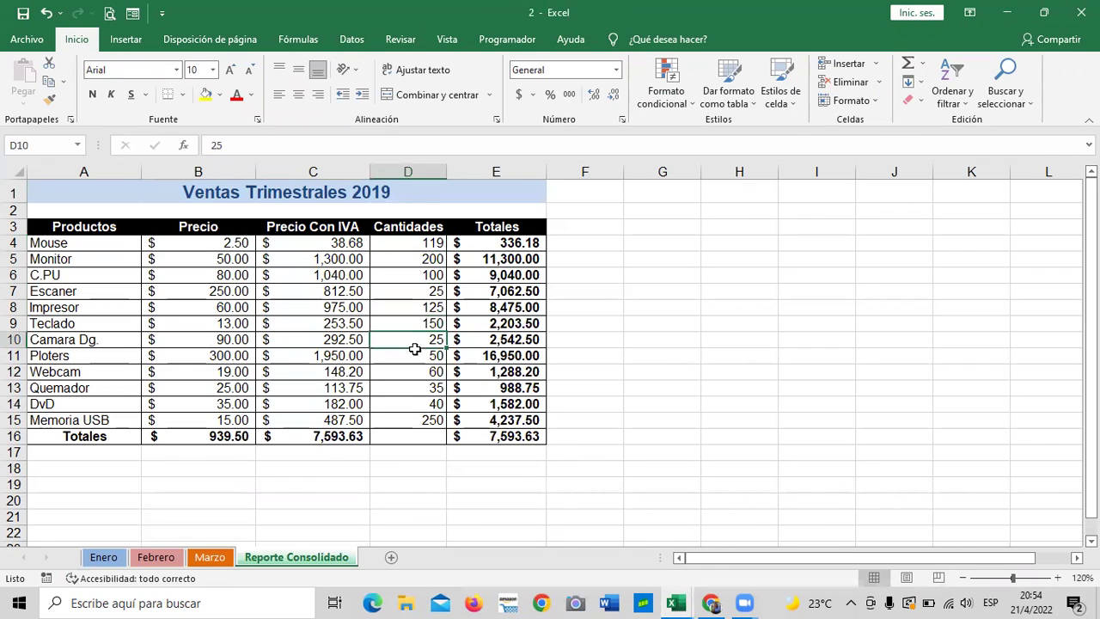
{"action": "left_click", "coordinate": [410, 420]}
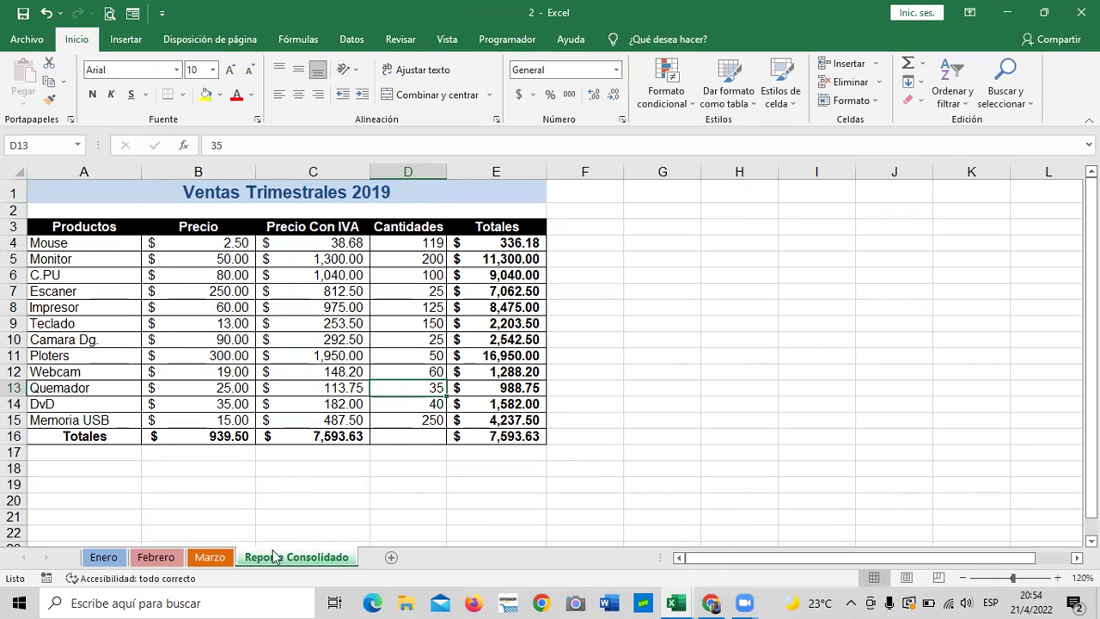
{"action": "left_click", "coordinate": [211, 558]}
{"action": "left_click", "coordinate": [155, 557]}
{"action": "left_click", "coordinate": [104, 557]}
{"action": "left_click", "coordinate": [293, 559]}
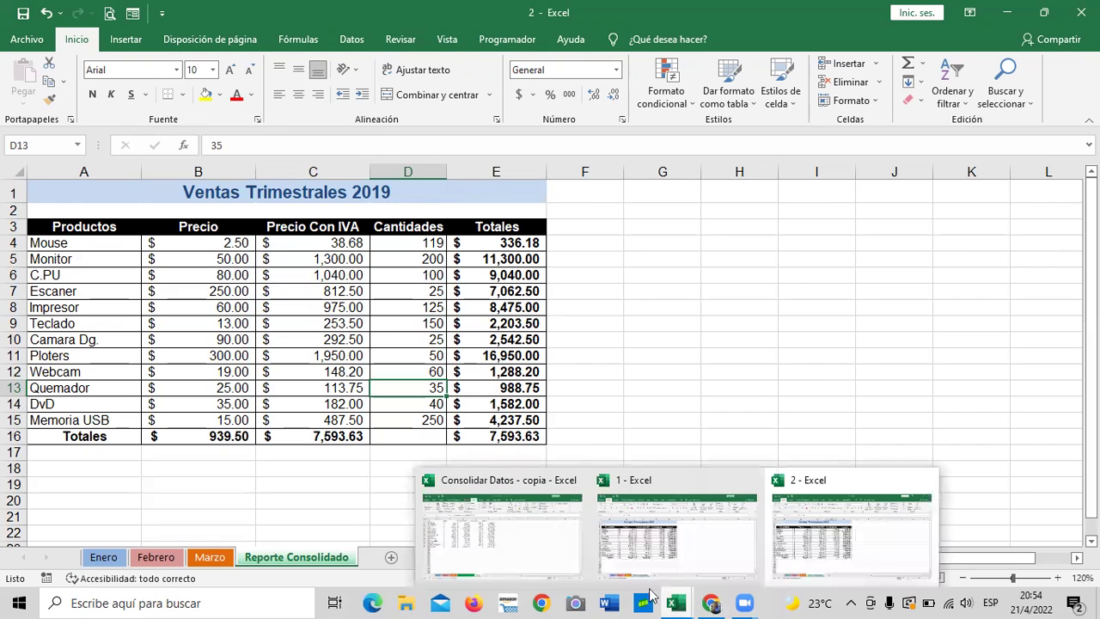
{"action": "left_click", "coordinate": [538, 551]}
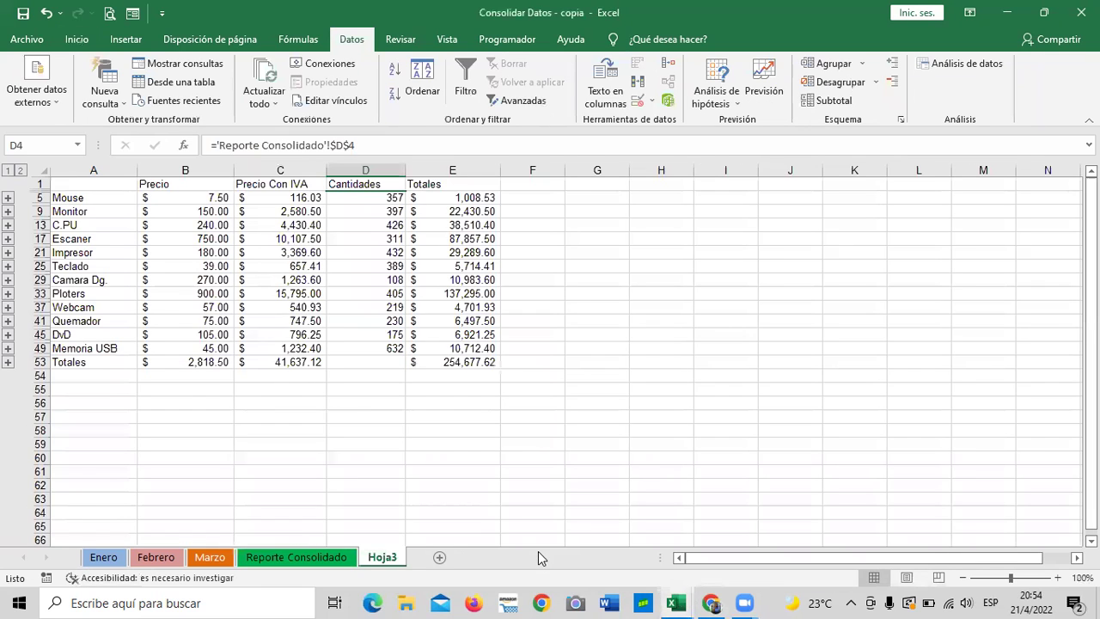
- Inspect the =SUMA(D2:D4) formula in D5, then select the Precio header cell B1
{"action": "left_click", "coordinate": [358, 197]}
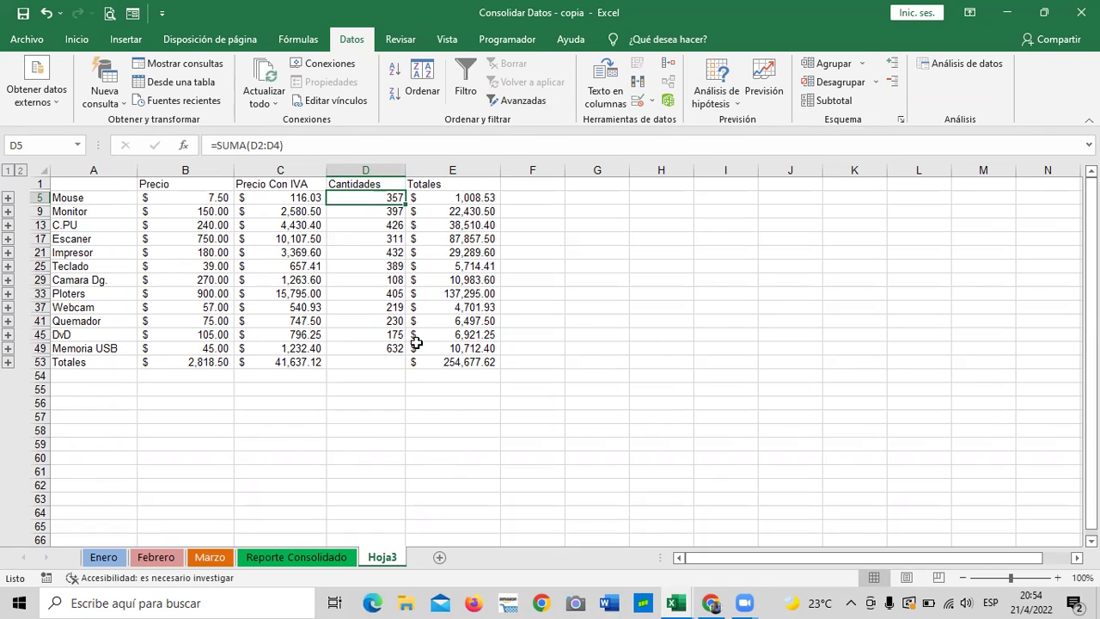
{"action": "left_click", "coordinate": [192, 186]}
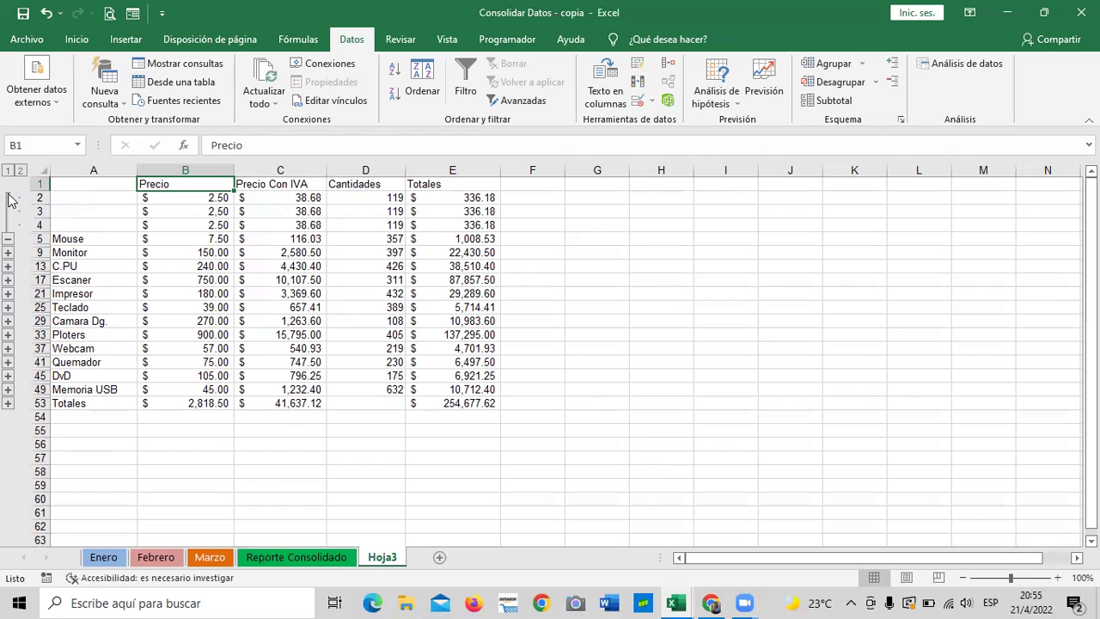
- Fold the Mouse group, expand all groups at level 2, then collapse back to level 1
{"action": "left_click", "coordinate": [8, 240]}
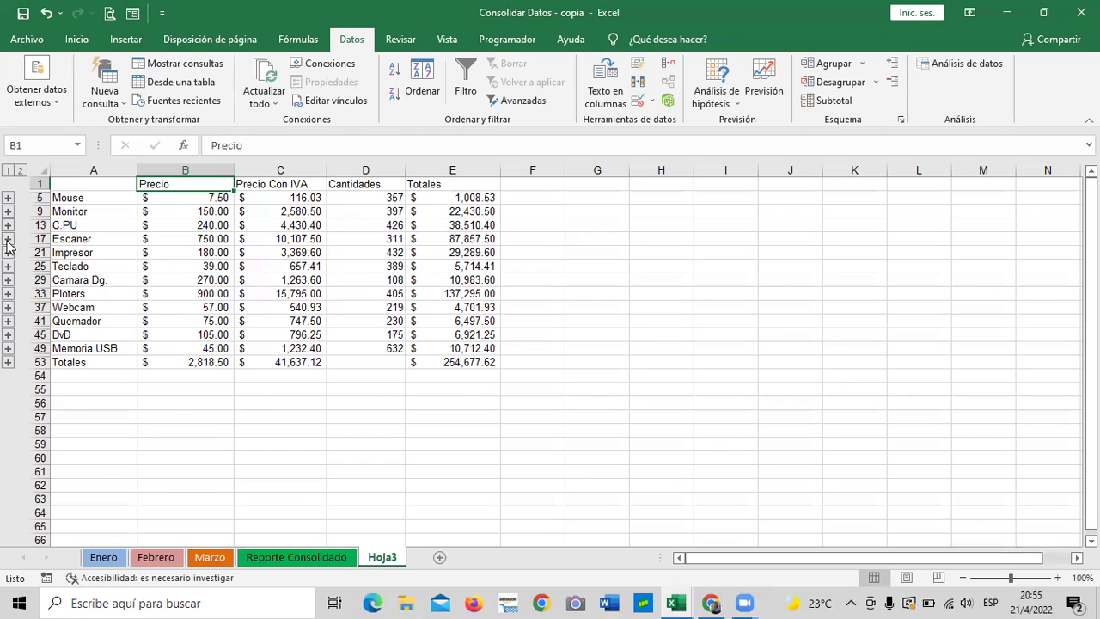
{"action": "left_click", "coordinate": [20, 170]}
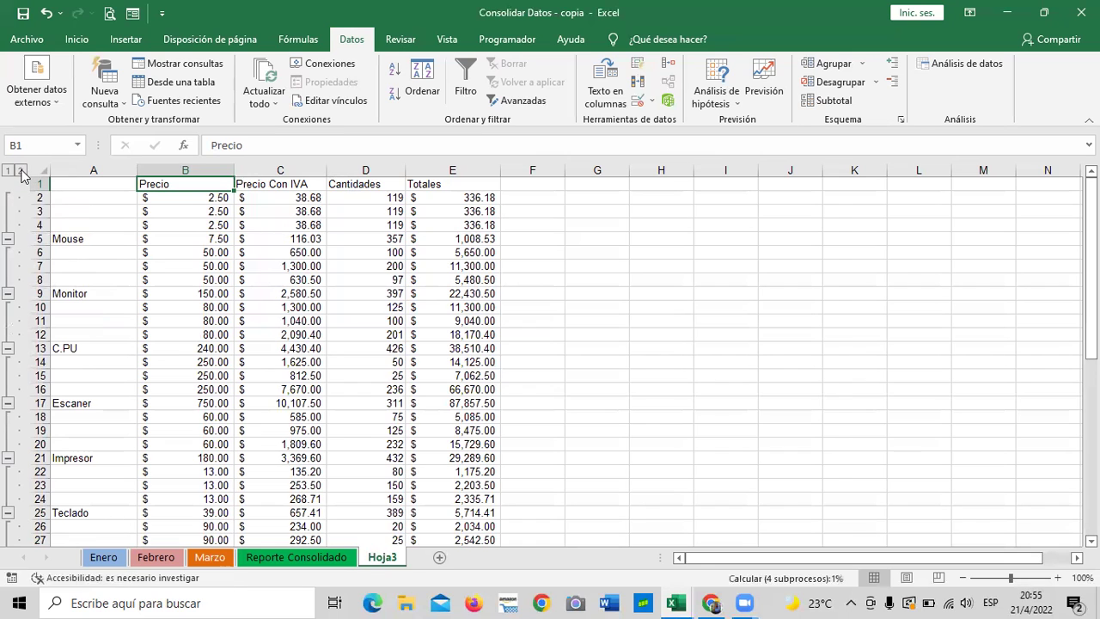
{"action": "left_click", "coordinate": [8, 171]}
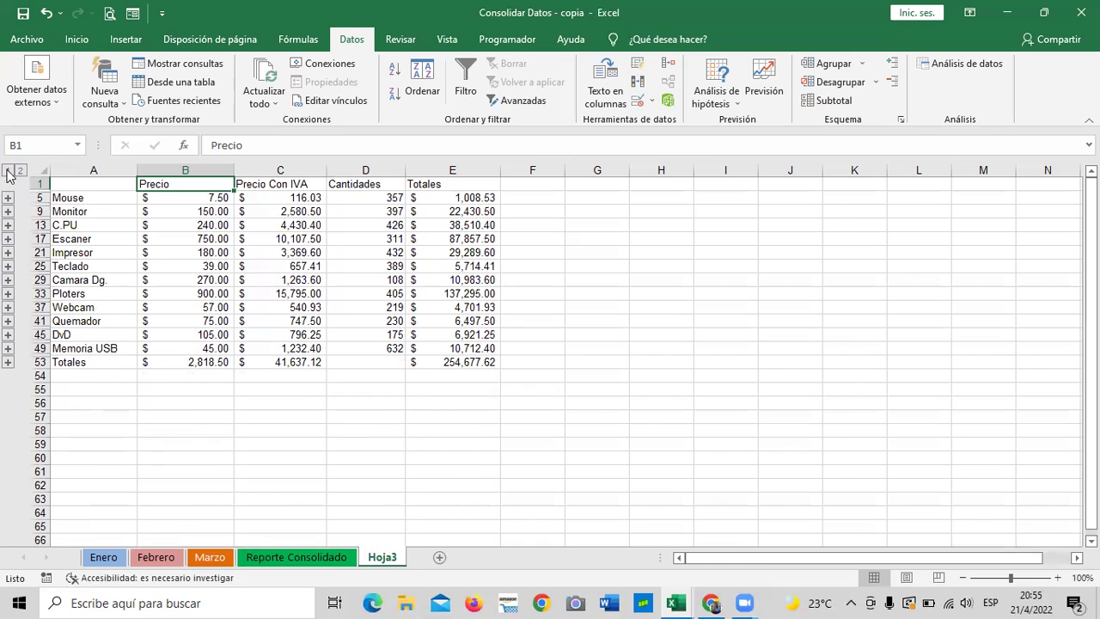
{"action": "left_click", "coordinate": [715, 292]}
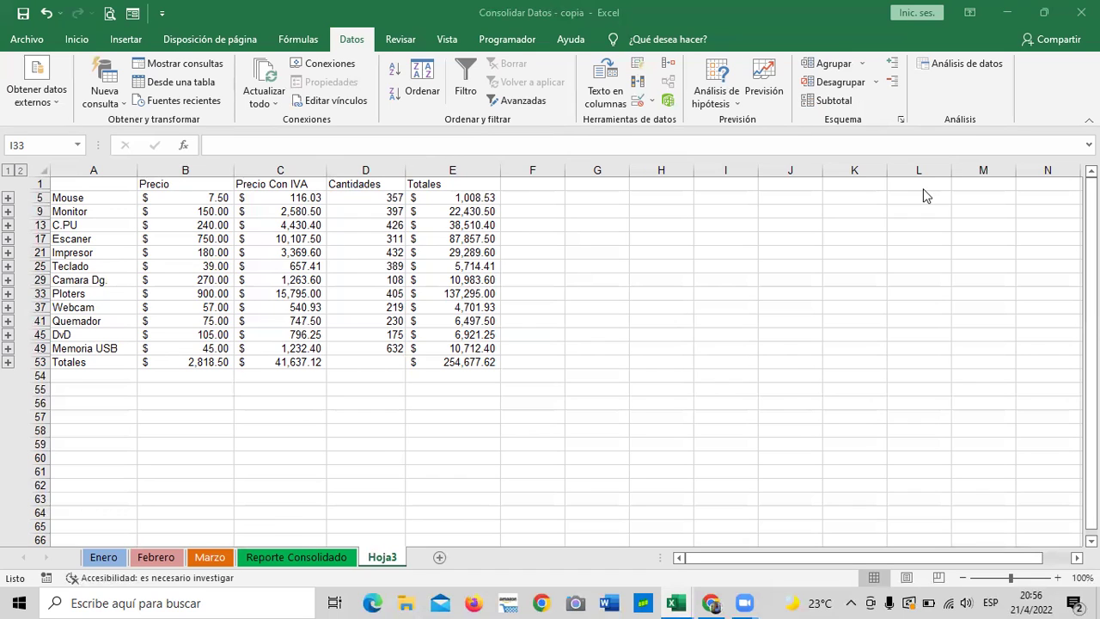
- Switch to Chrome, open the Laboratorio 3 quiz, and scroll to its first question
{"action": "mouse_move", "coordinate": [711, 602]}
{"action": "left_click", "coordinate": [701, 569]}
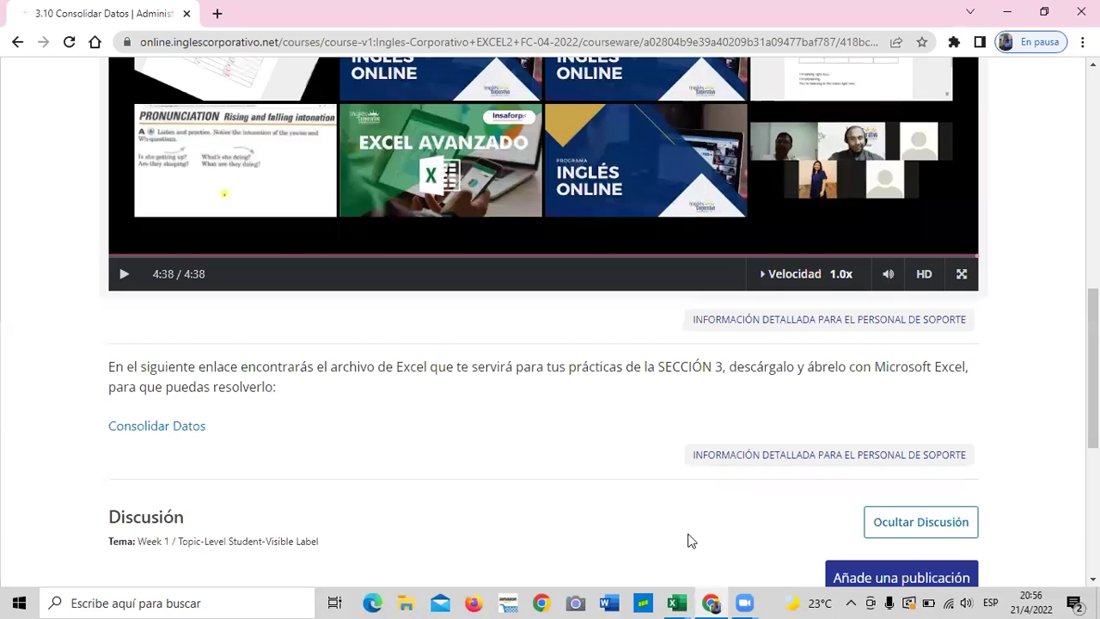
{"action": "scroll", "coordinate": [680, 525], "scroll_direction": "up", "scroll_amount": 8}
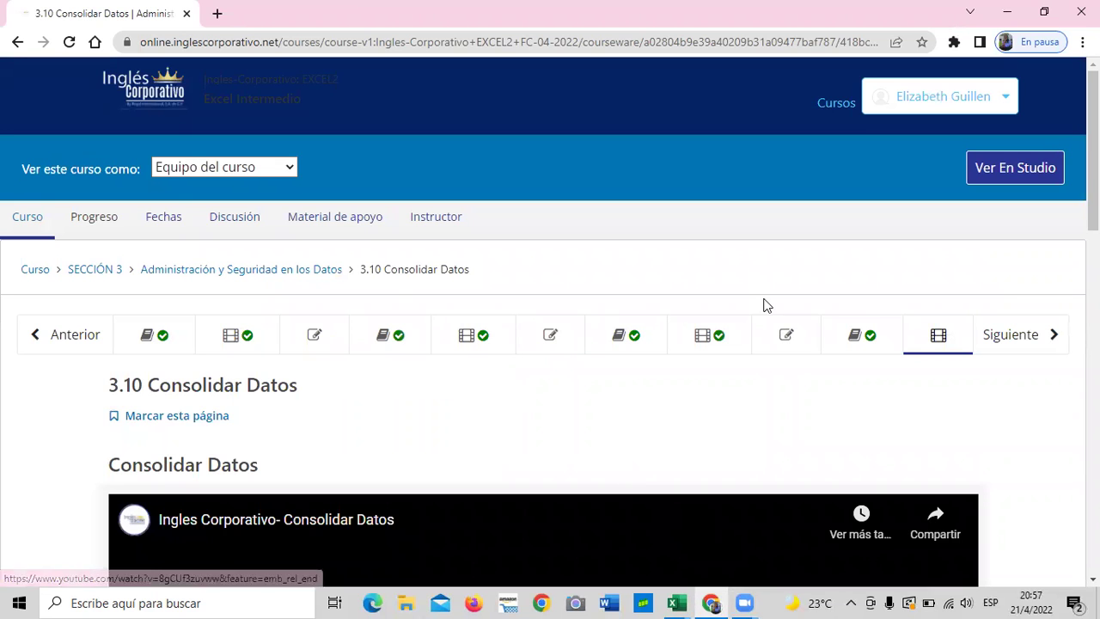
{"action": "left_click", "coordinate": [786, 332]}
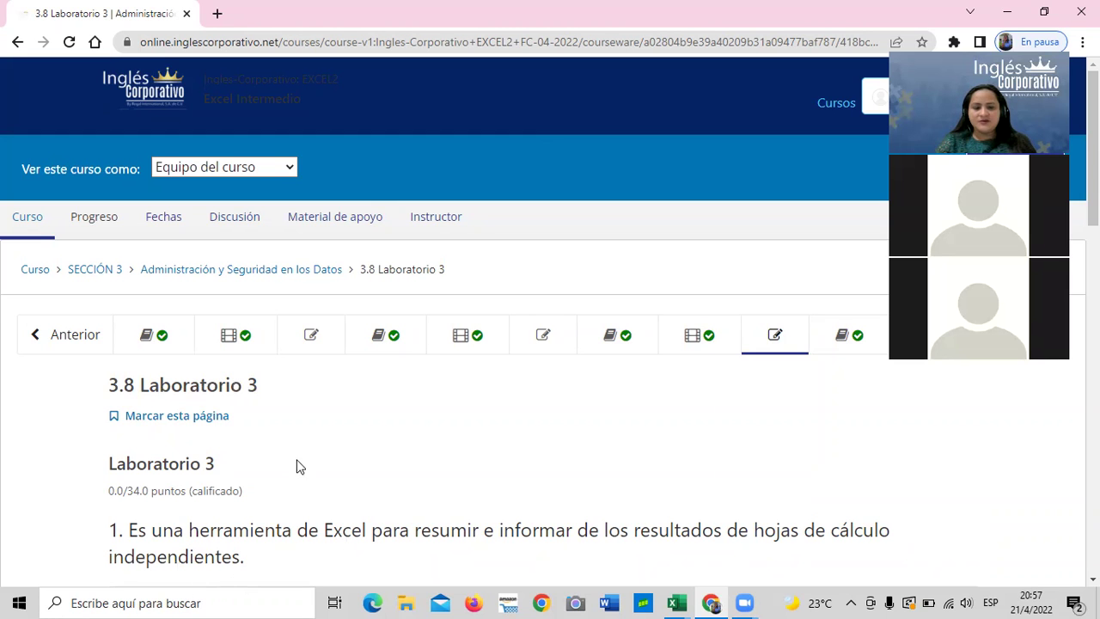
{"action": "scroll", "coordinate": [313, 446], "scroll_direction": "down", "scroll_amount": 1}
{"action": "scroll", "coordinate": [312, 446], "scroll_direction": "down", "scroll_amount": 1}
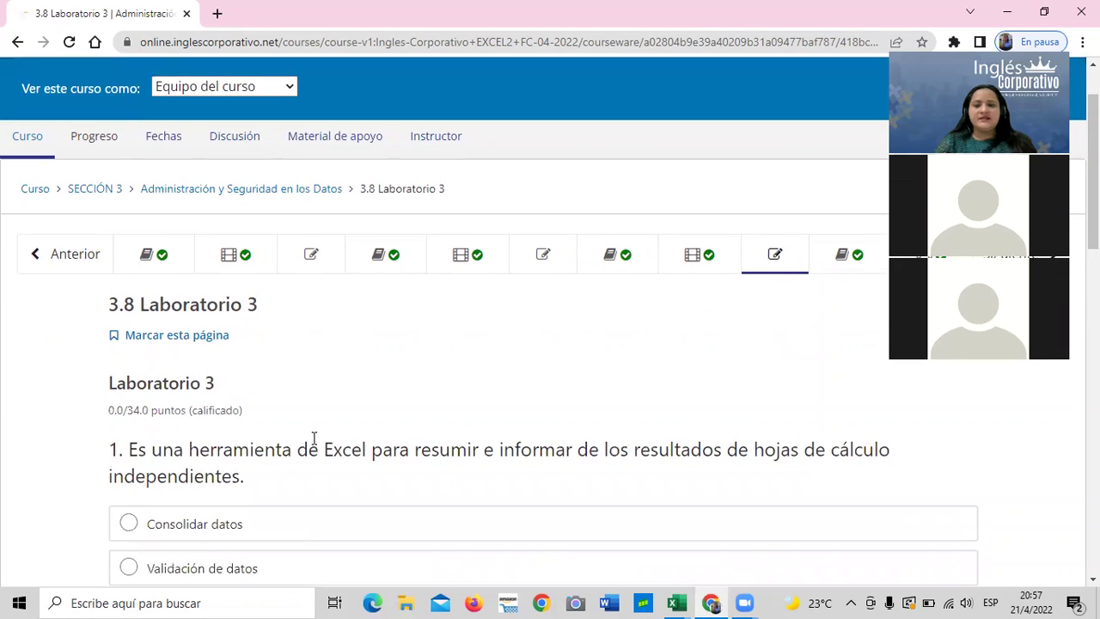
{"action": "scroll", "coordinate": [313, 445], "scroll_direction": "down", "scroll_amount": 1}
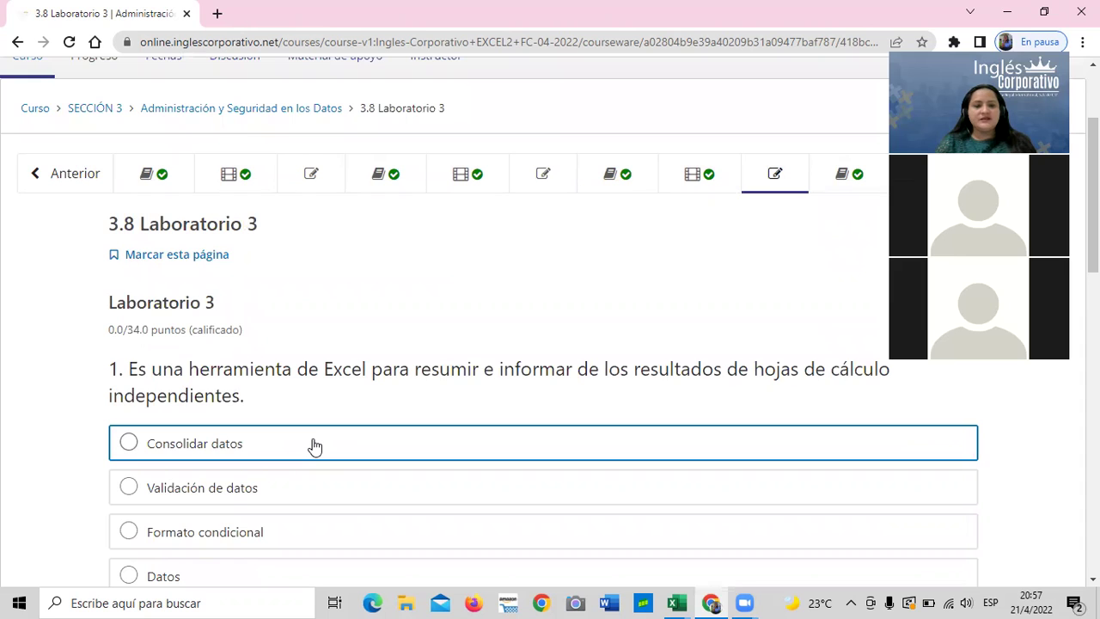
{"action": "scroll", "coordinate": [314, 445], "scroll_direction": "down", "scroll_amount": 1}
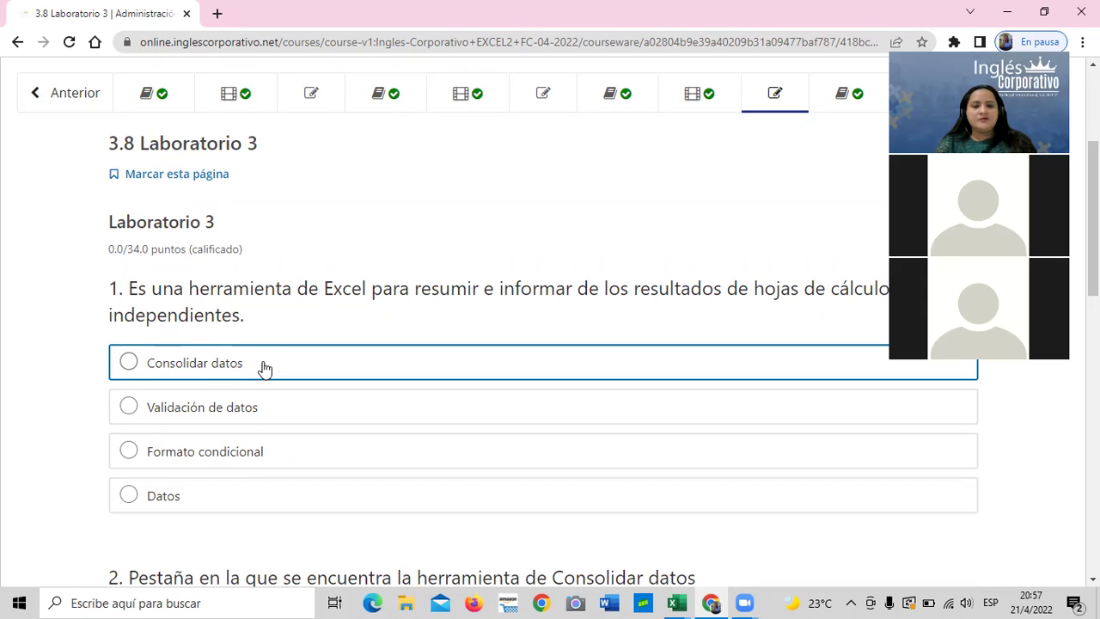
- Scroll through quiz questions 2, 3 and 4 down to the Enviar button
{"action": "scroll", "coordinate": [264, 368], "scroll_direction": "down", "scroll_amount": 2}
{"action": "scroll", "coordinate": [266, 364], "scroll_direction": "down", "scroll_amount": 1}
{"action": "scroll", "coordinate": [266, 366], "scroll_direction": "down", "scroll_amount": 1}
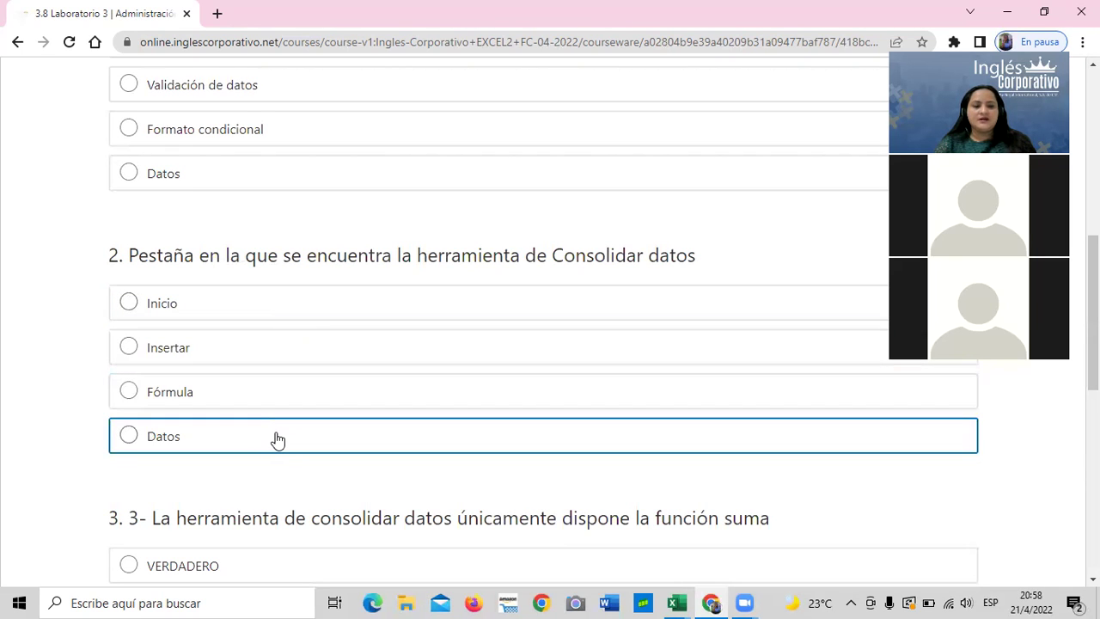
{"action": "scroll", "coordinate": [277, 439], "scroll_direction": "down", "scroll_amount": 3}
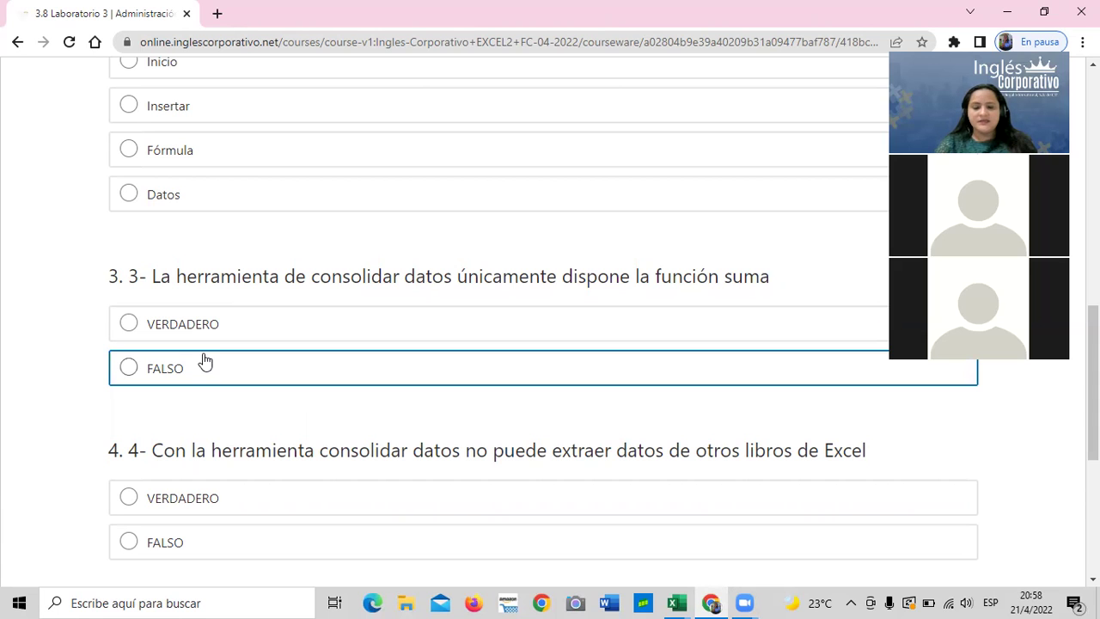
{"action": "scroll", "coordinate": [331, 497], "scroll_direction": "down", "scroll_amount": 1}
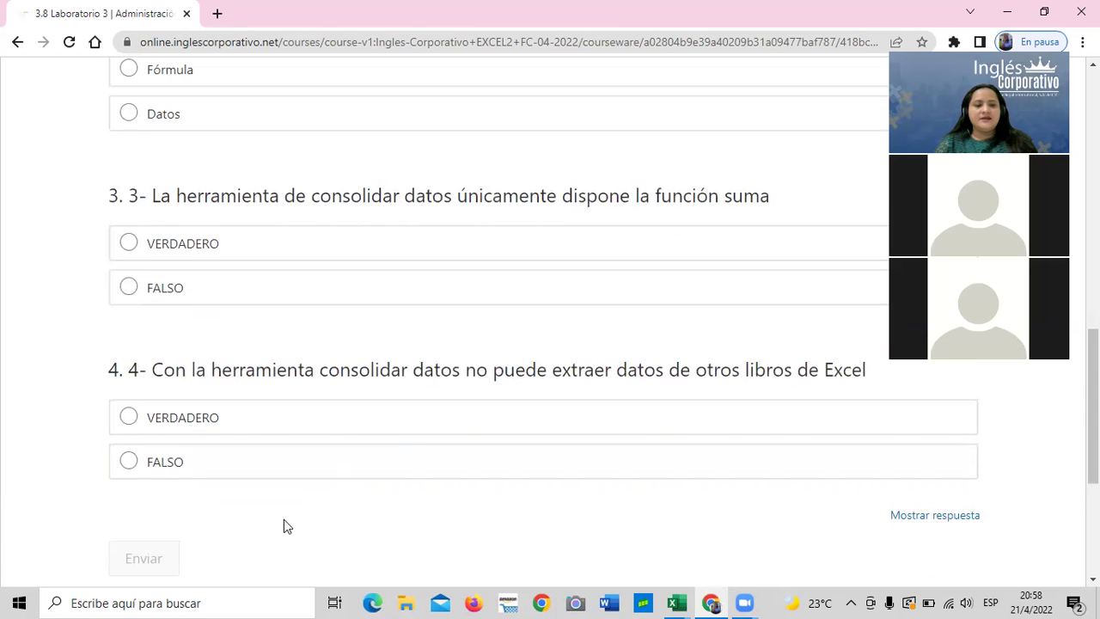